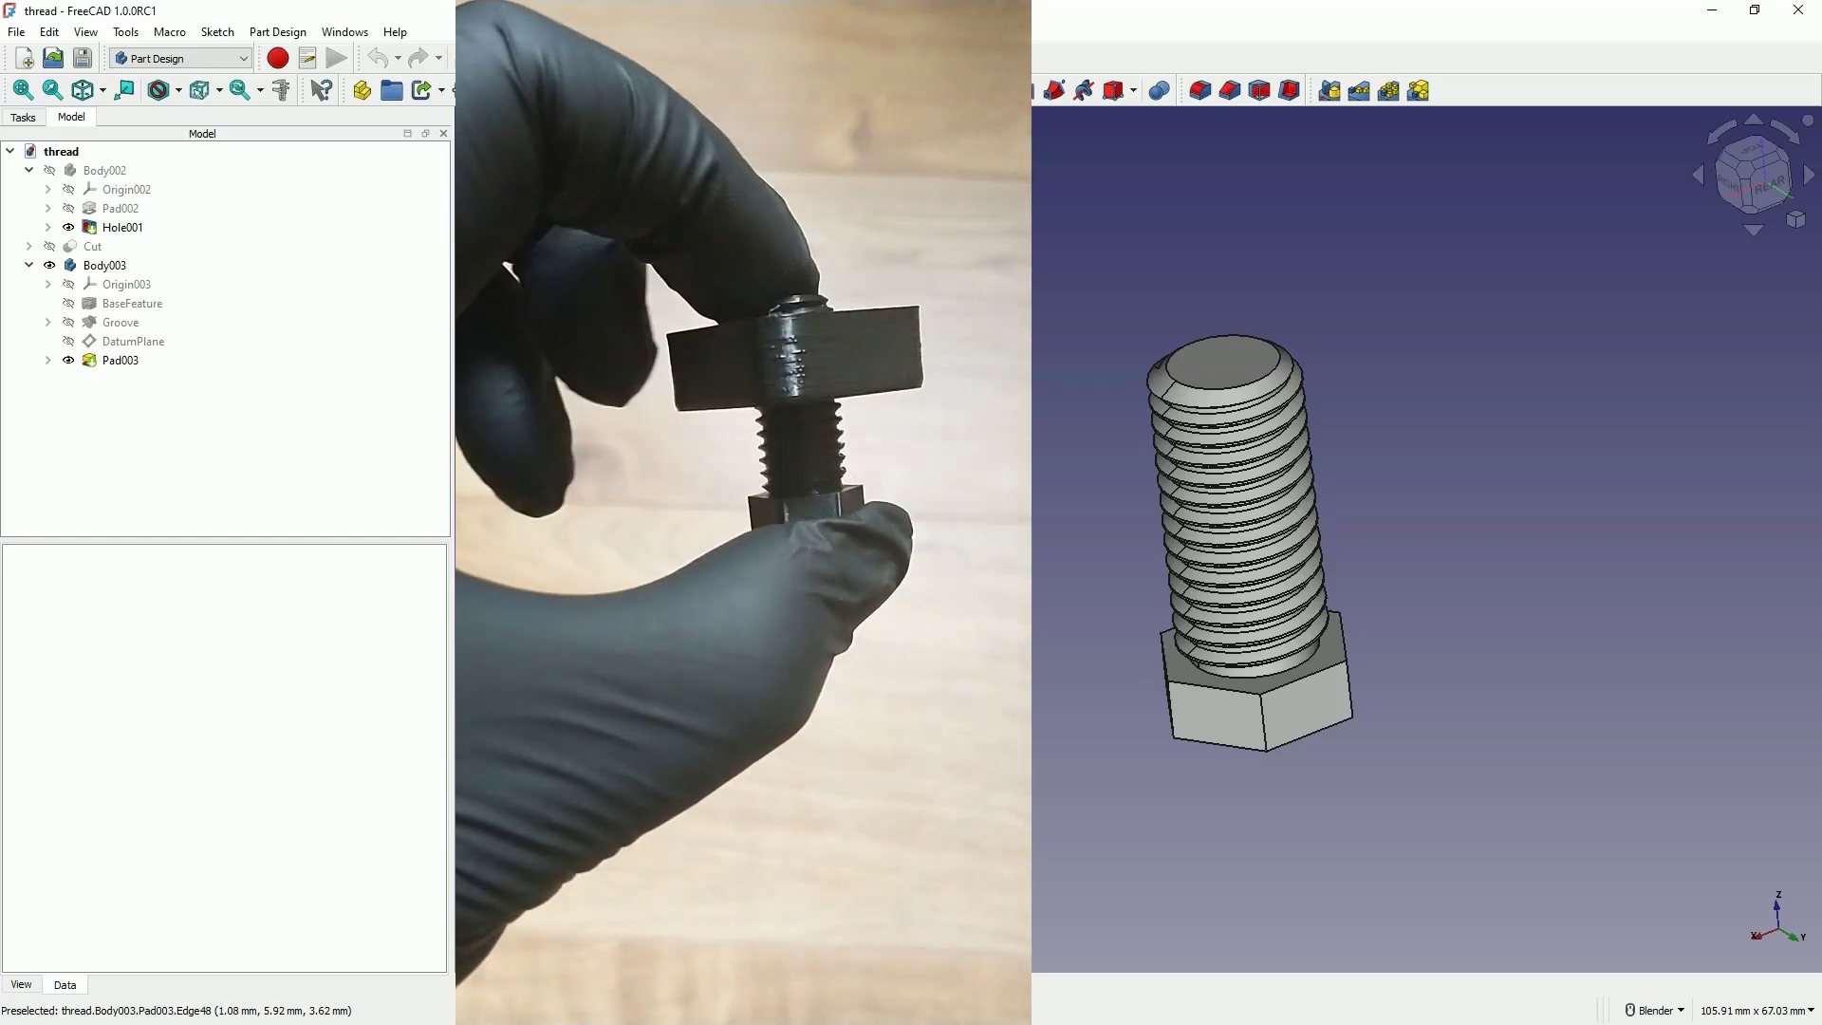
# Orbit and zoom the finished threaded bolt to inspect it from another side.
pyautogui.moveTo(1054, 475); pyautogui.dragTo(1084, 543, button='middle')
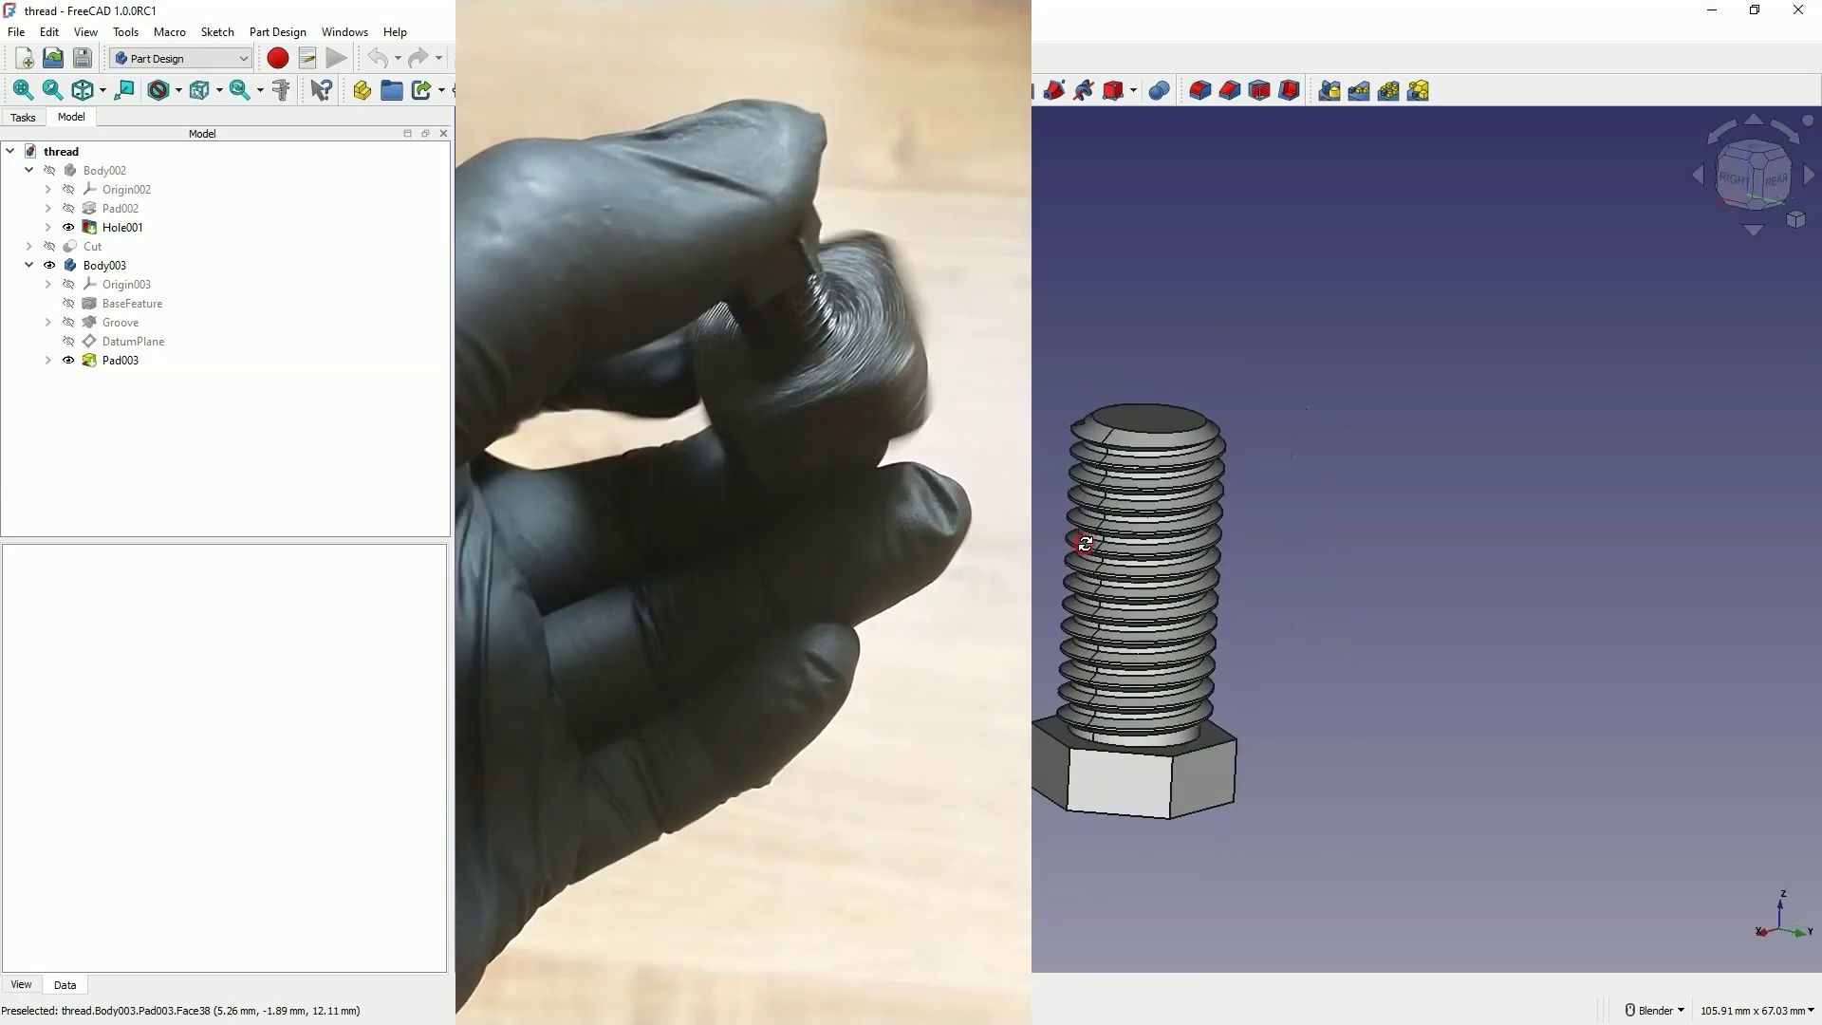
pyautogui.scroll(1, 1084, 543)
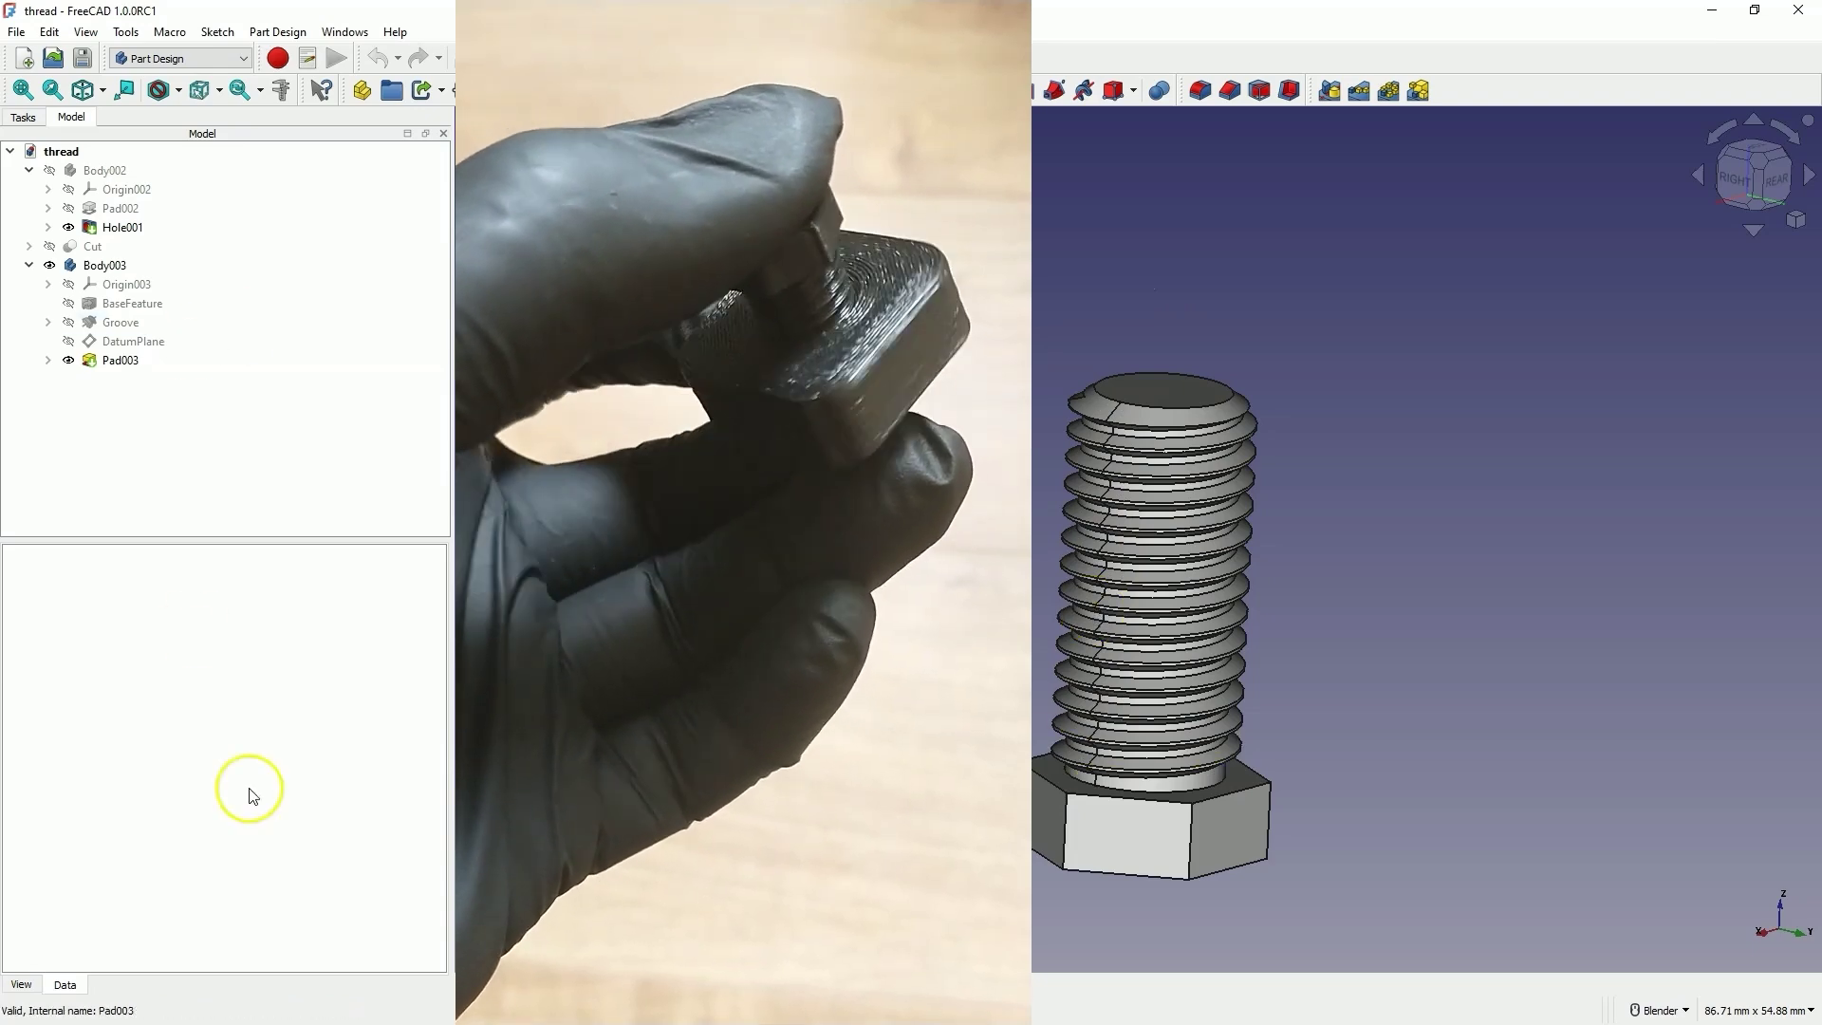
# Close the thread model, start a new Part Design document, and sketch on the XY-plane.
pyautogui.click(629, 982)
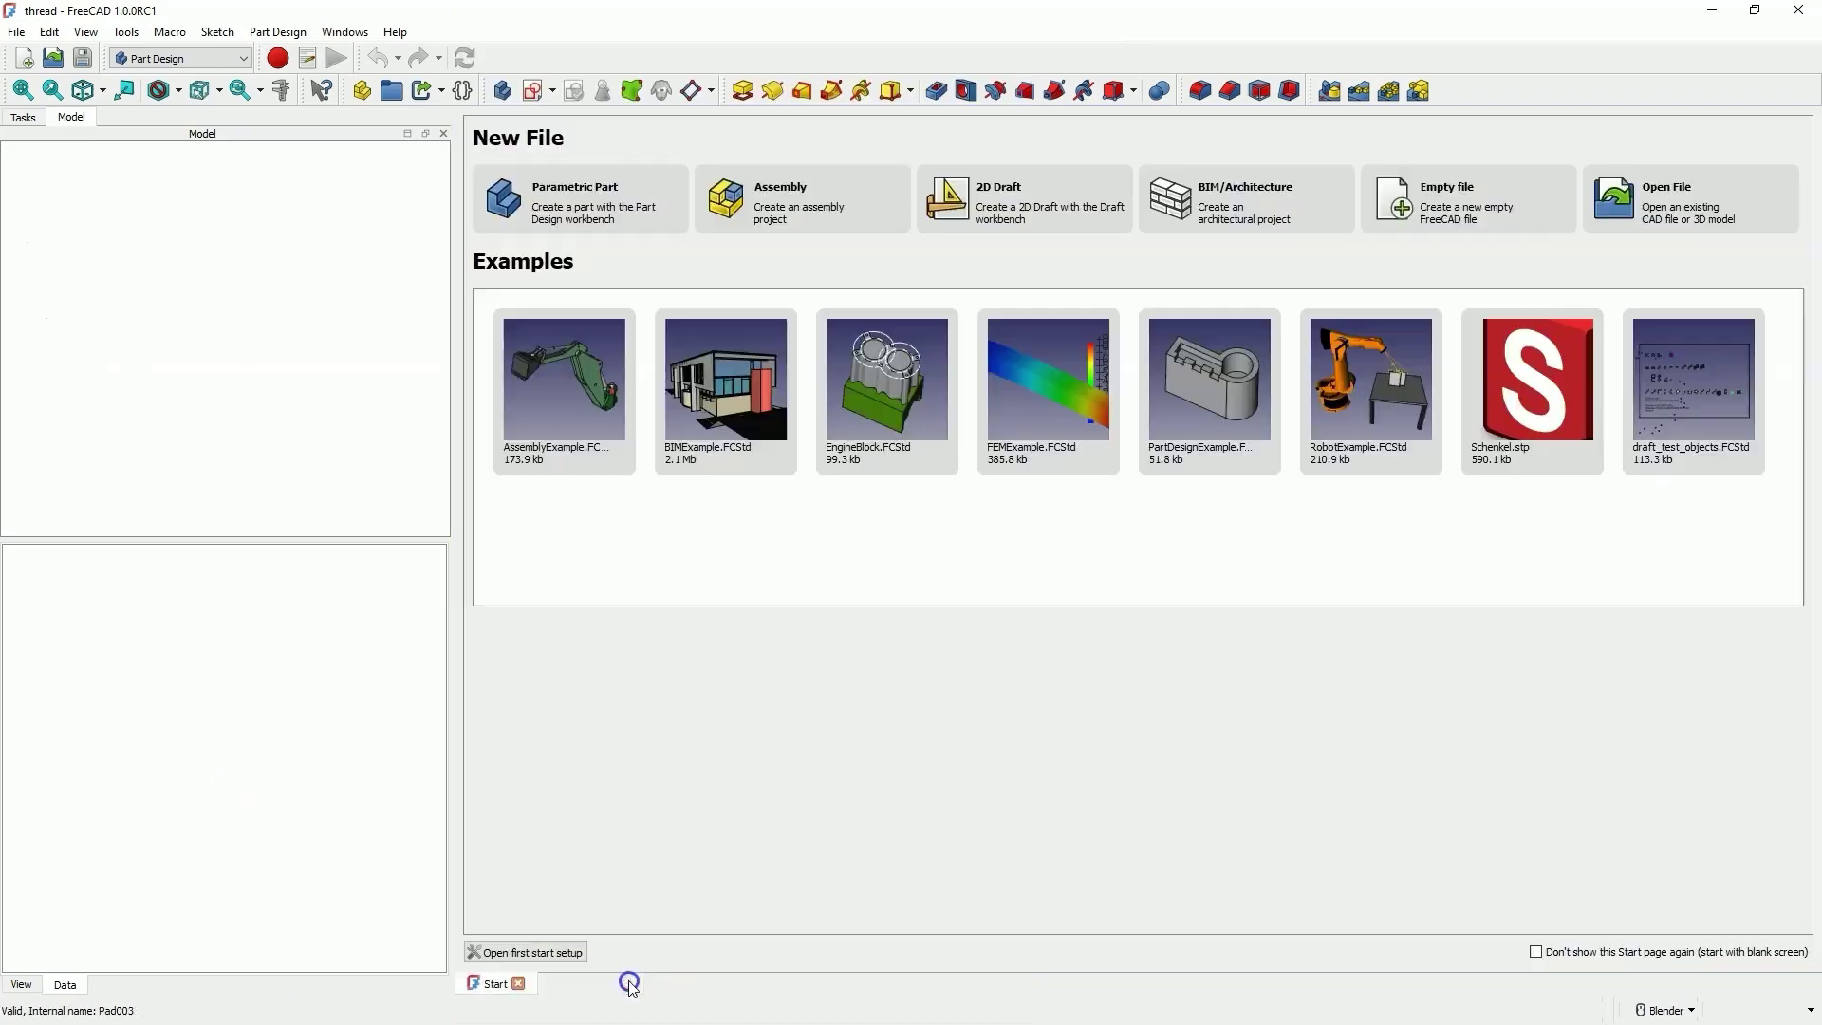
pyautogui.click(593, 226)
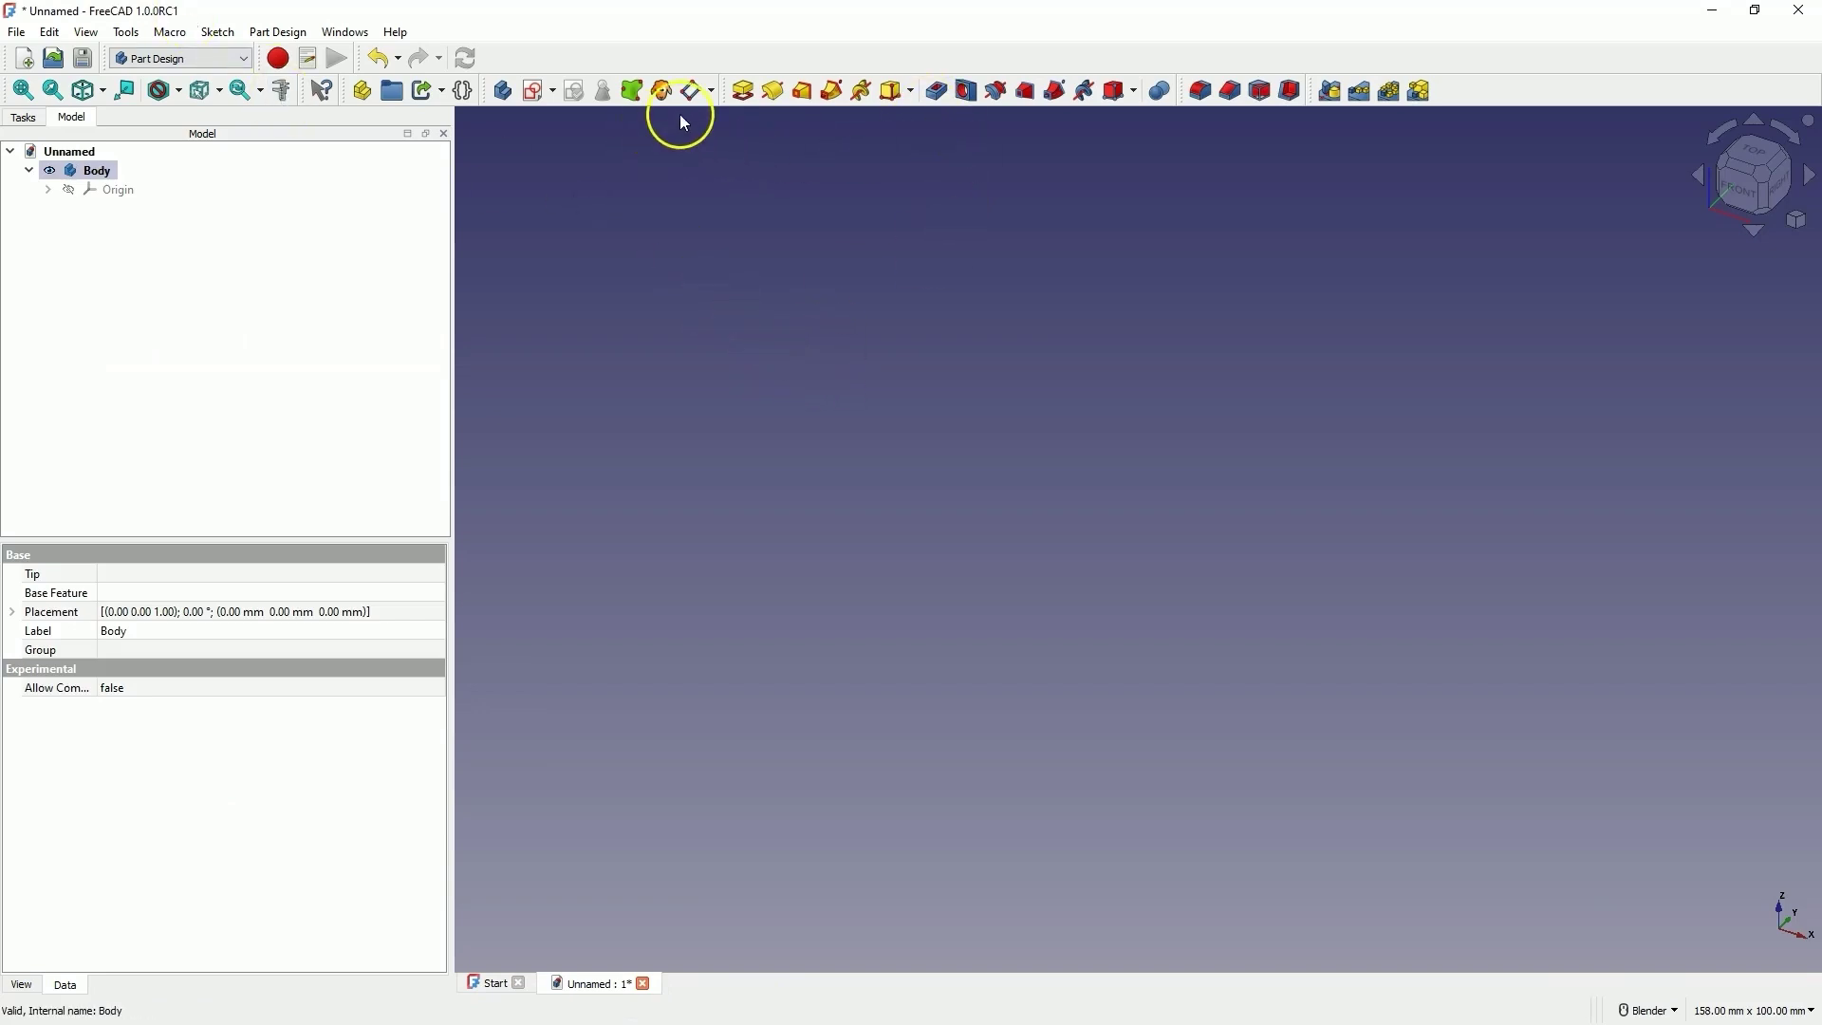
pyautogui.click(537, 90)
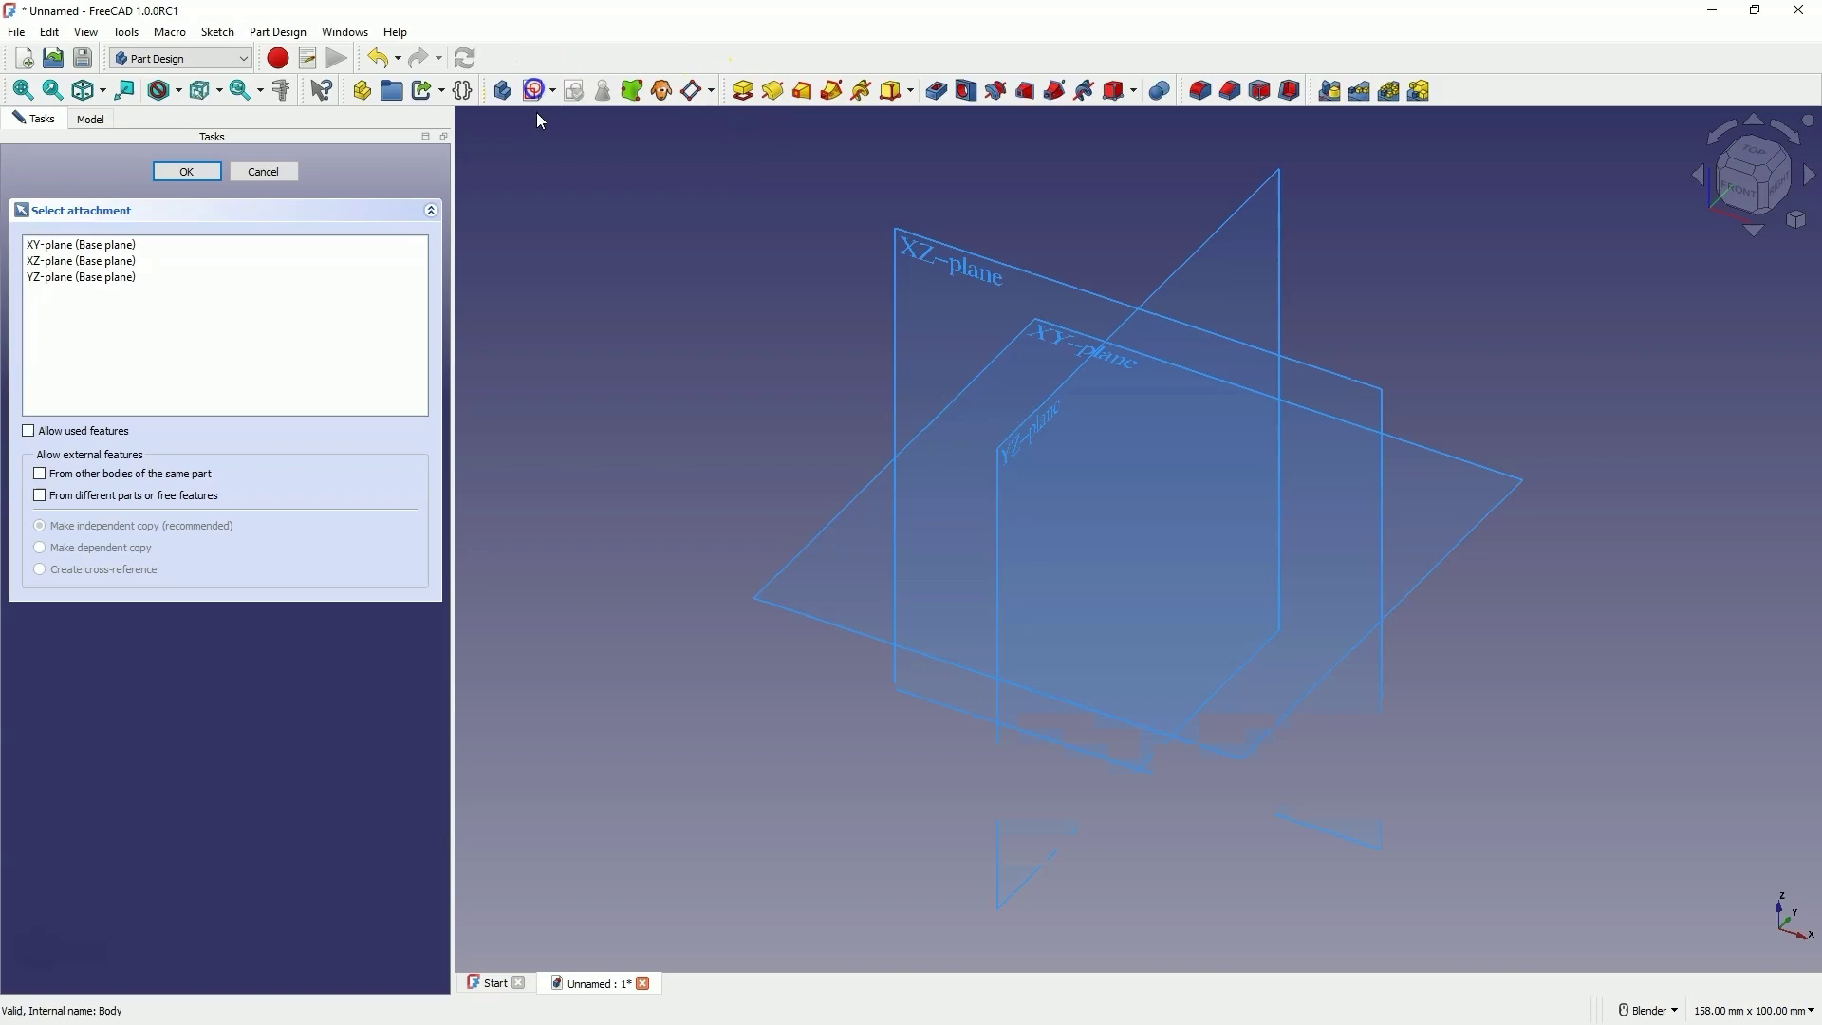
pyautogui.click(1051, 330)
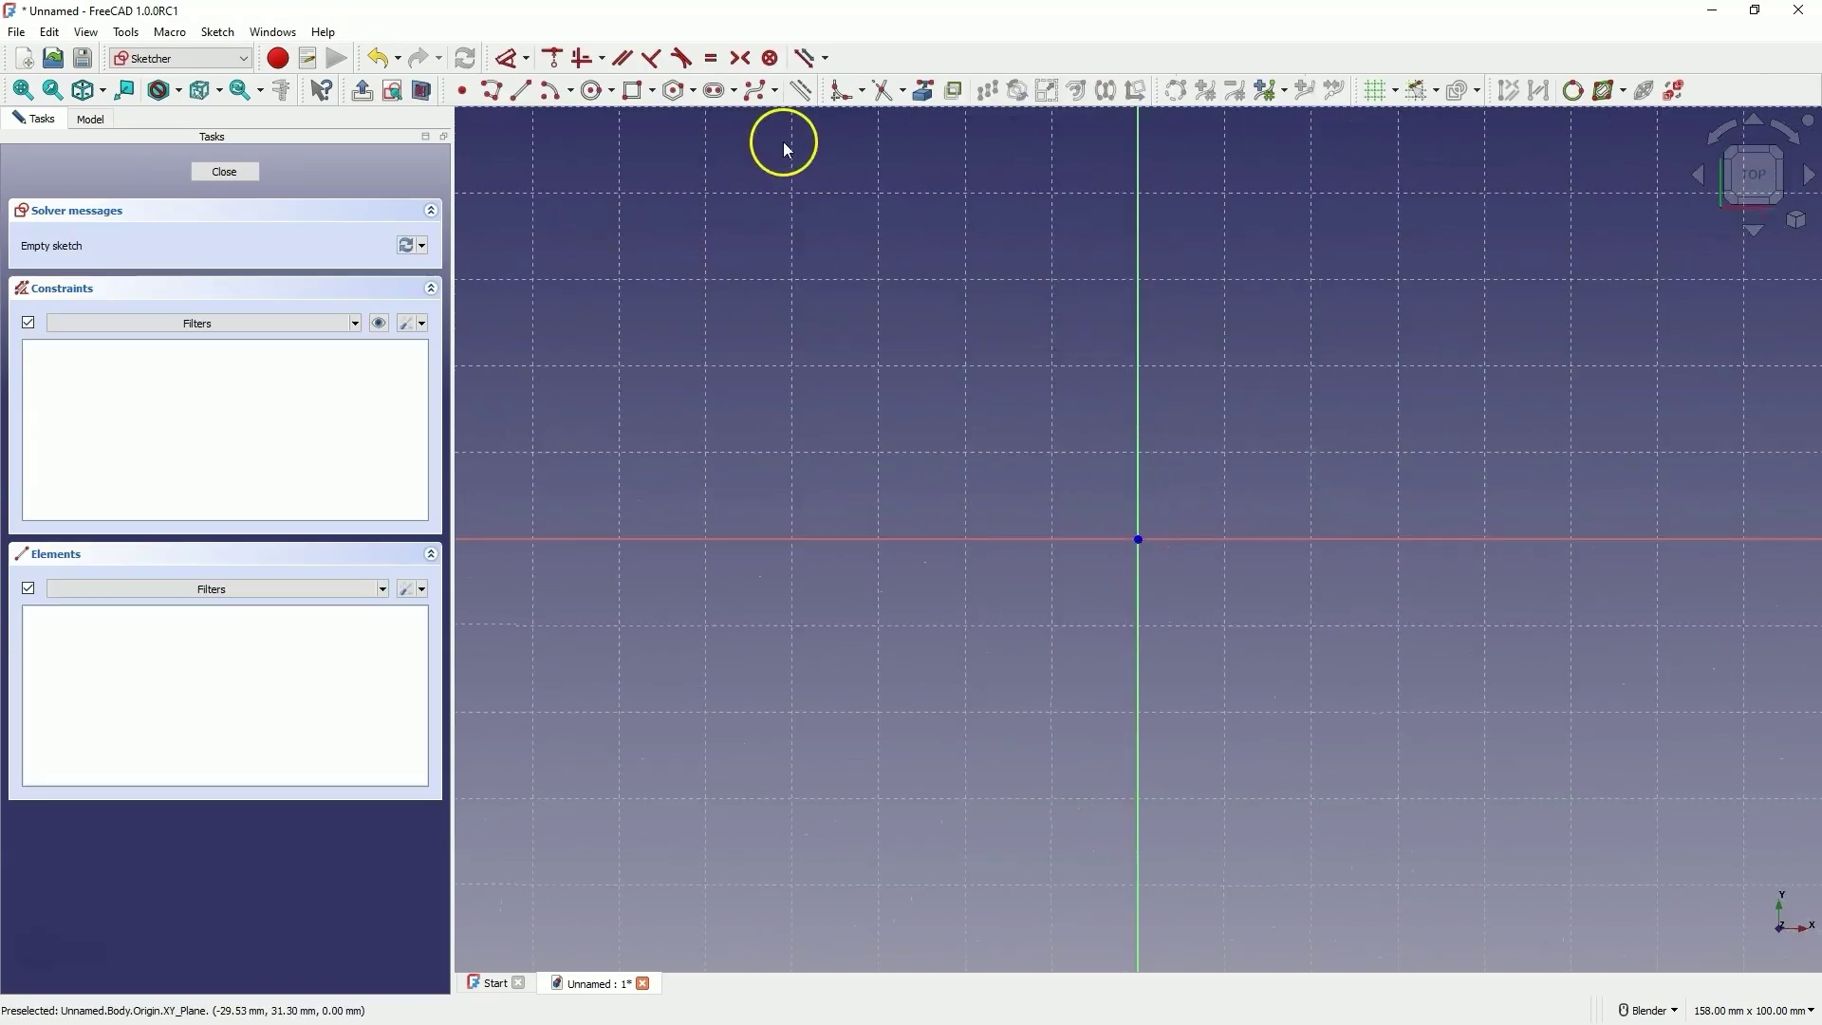
# Draw a 25 × 25 mm centred rectangle at the origin with 5 mm rounded corners.
pyautogui.click(653, 95)
pyautogui.click(676, 139)
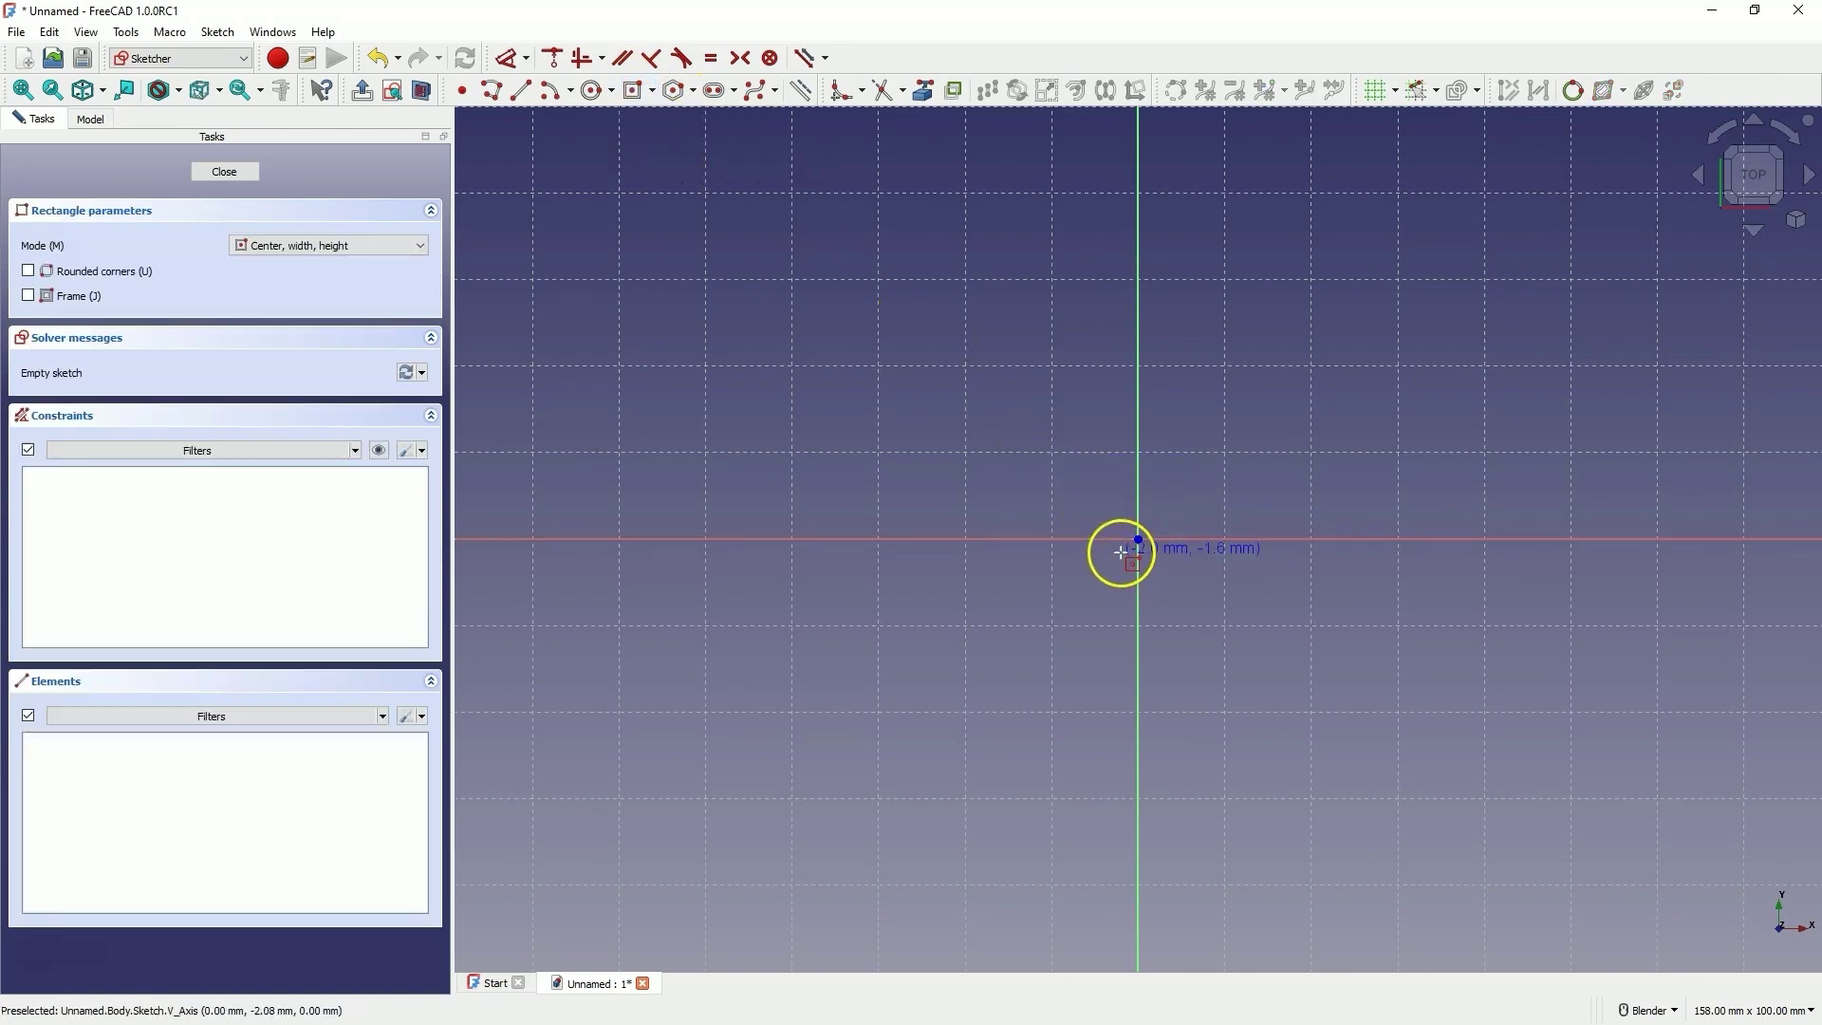
pyautogui.click(31, 273)
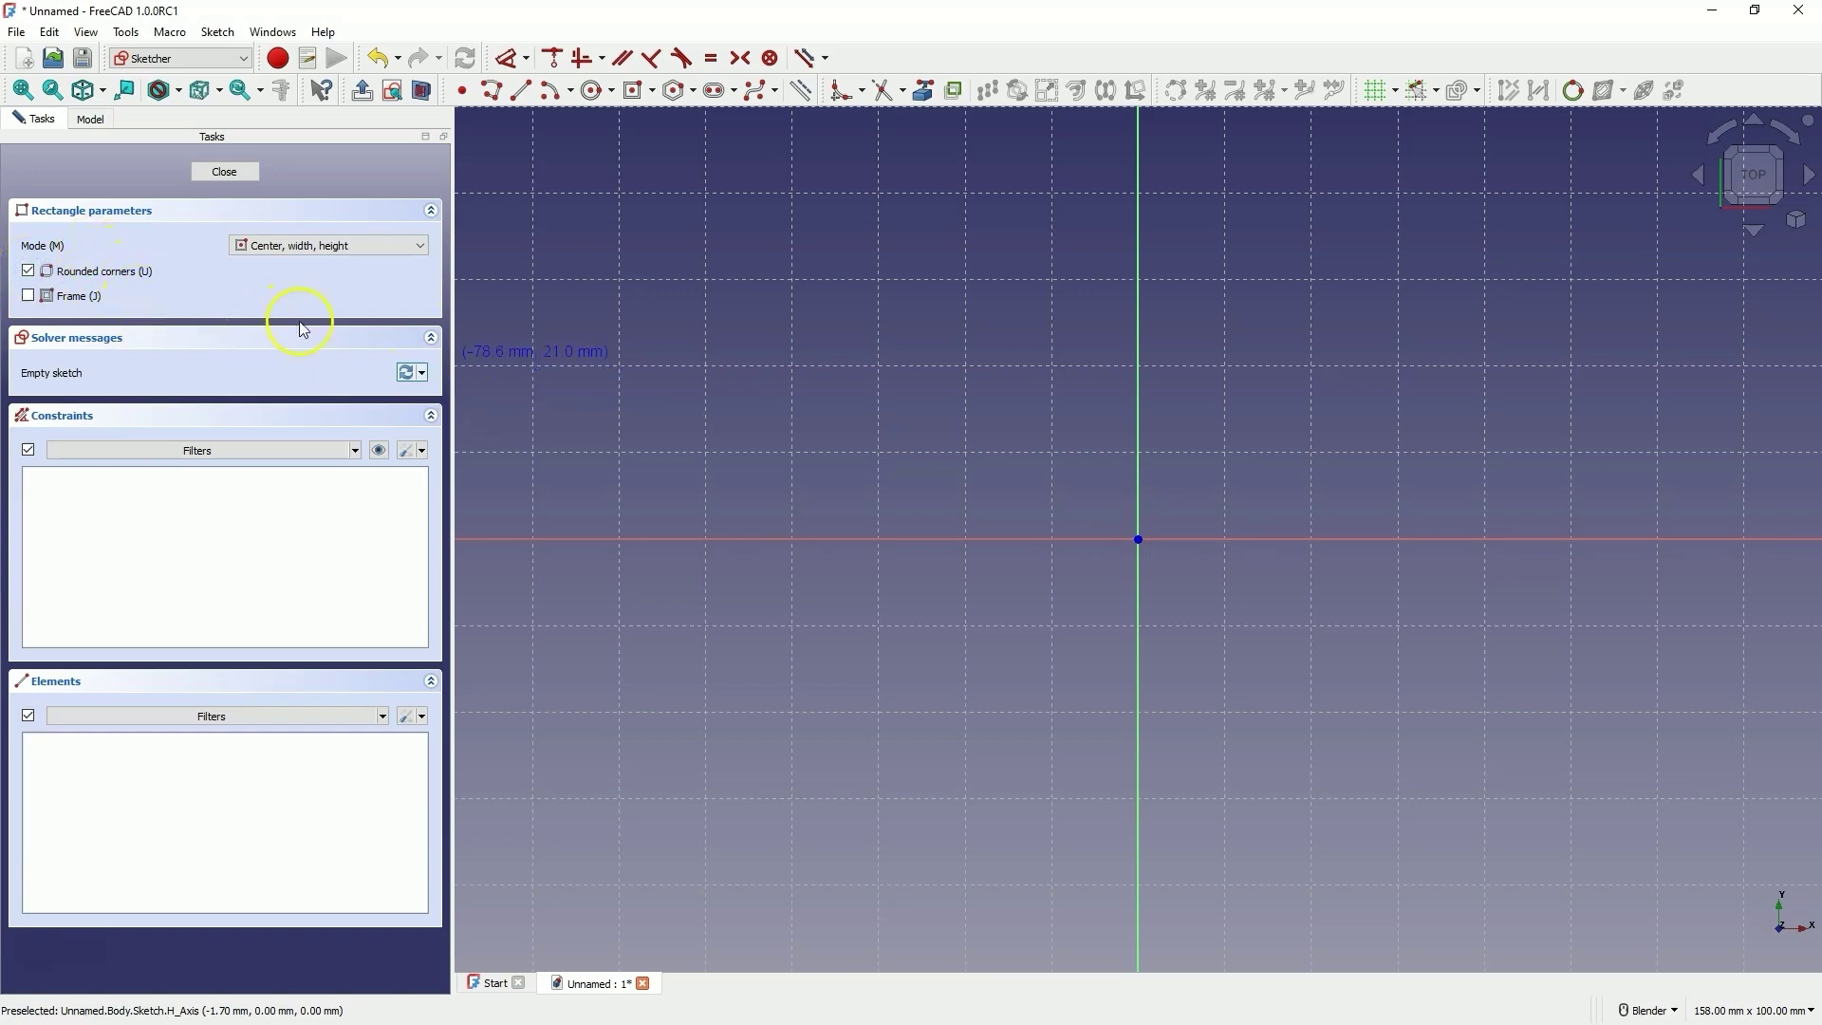
pyautogui.click(1139, 539)
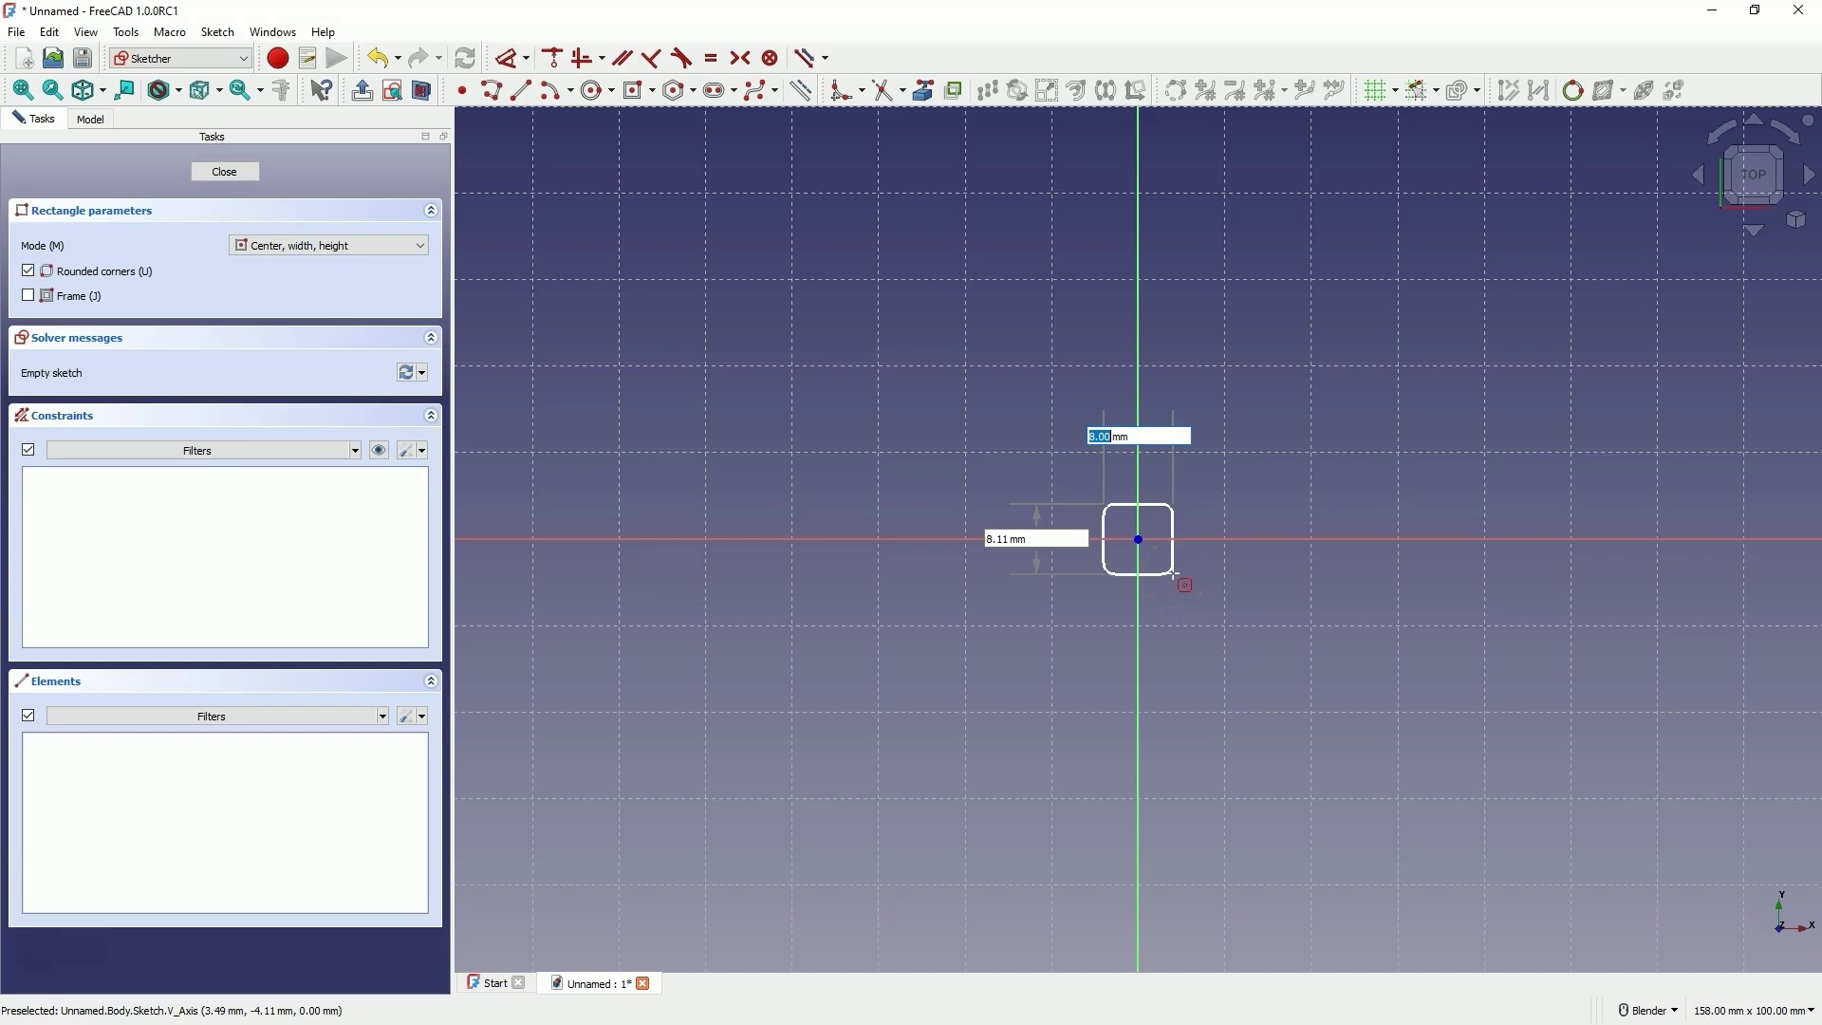
pyautogui.write('25')
pyautogui.press('Tab')
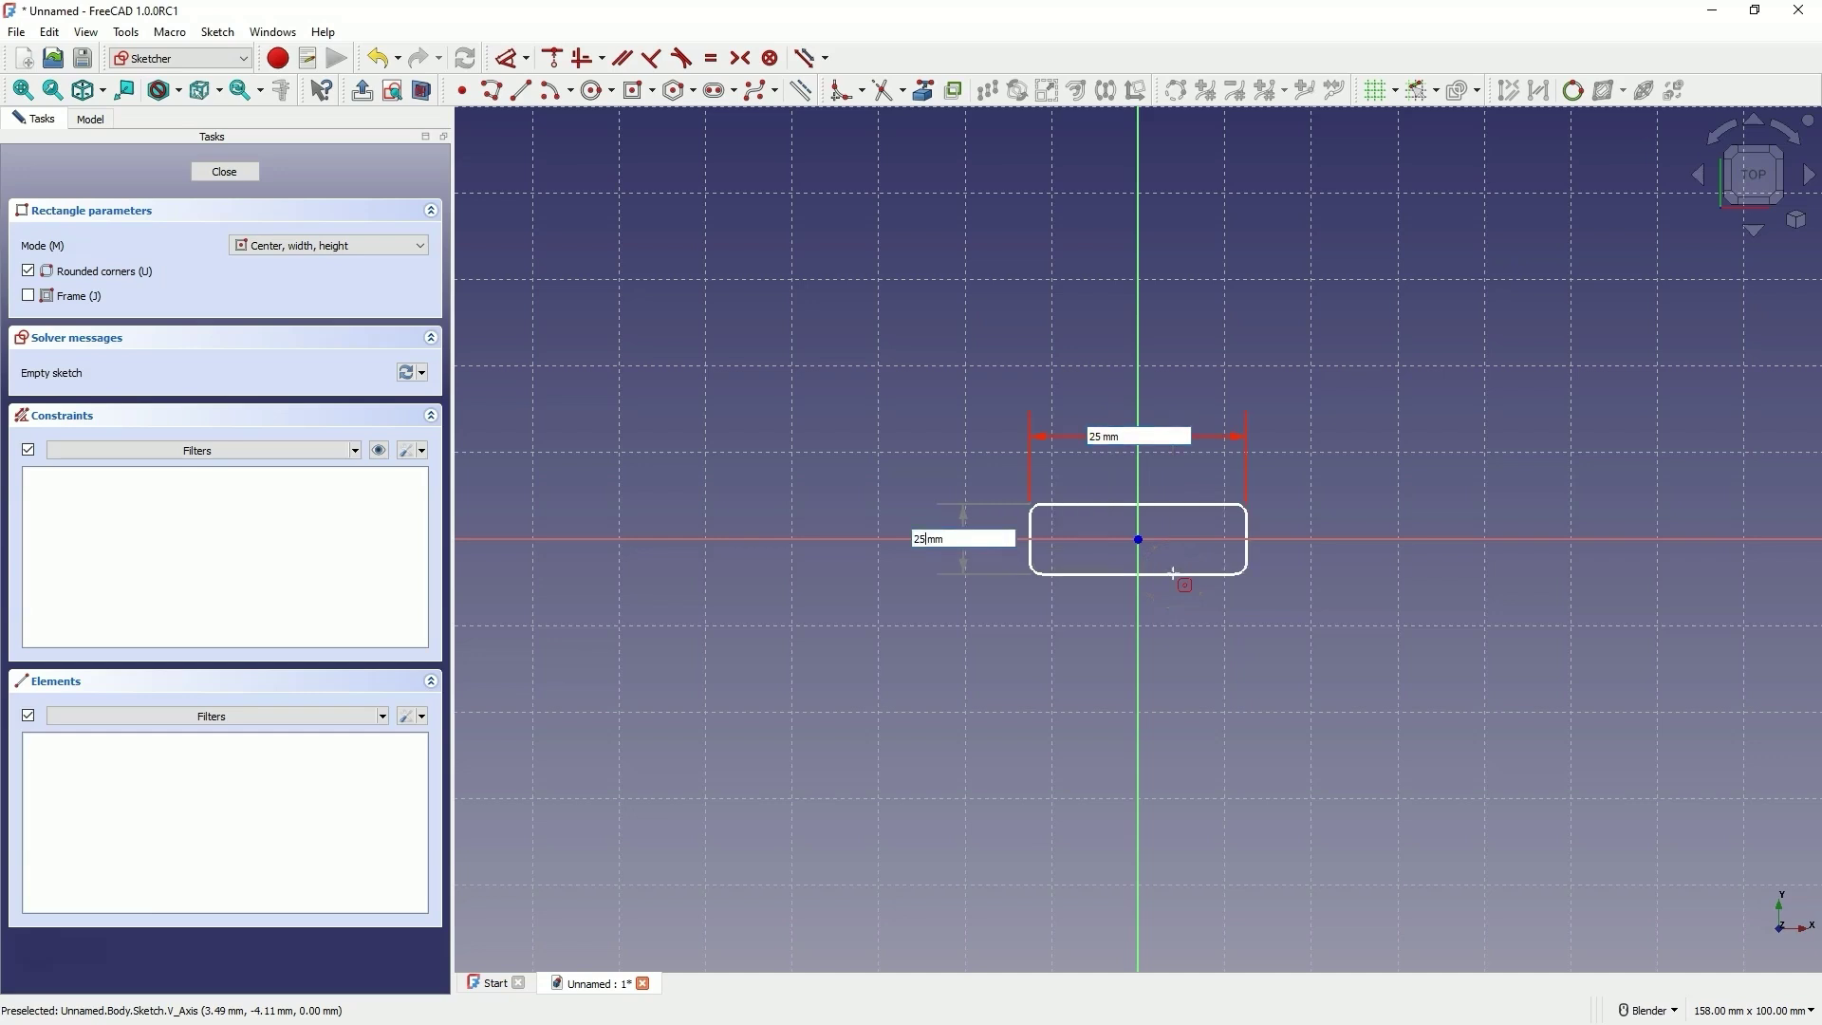
pyautogui.press('Tab')
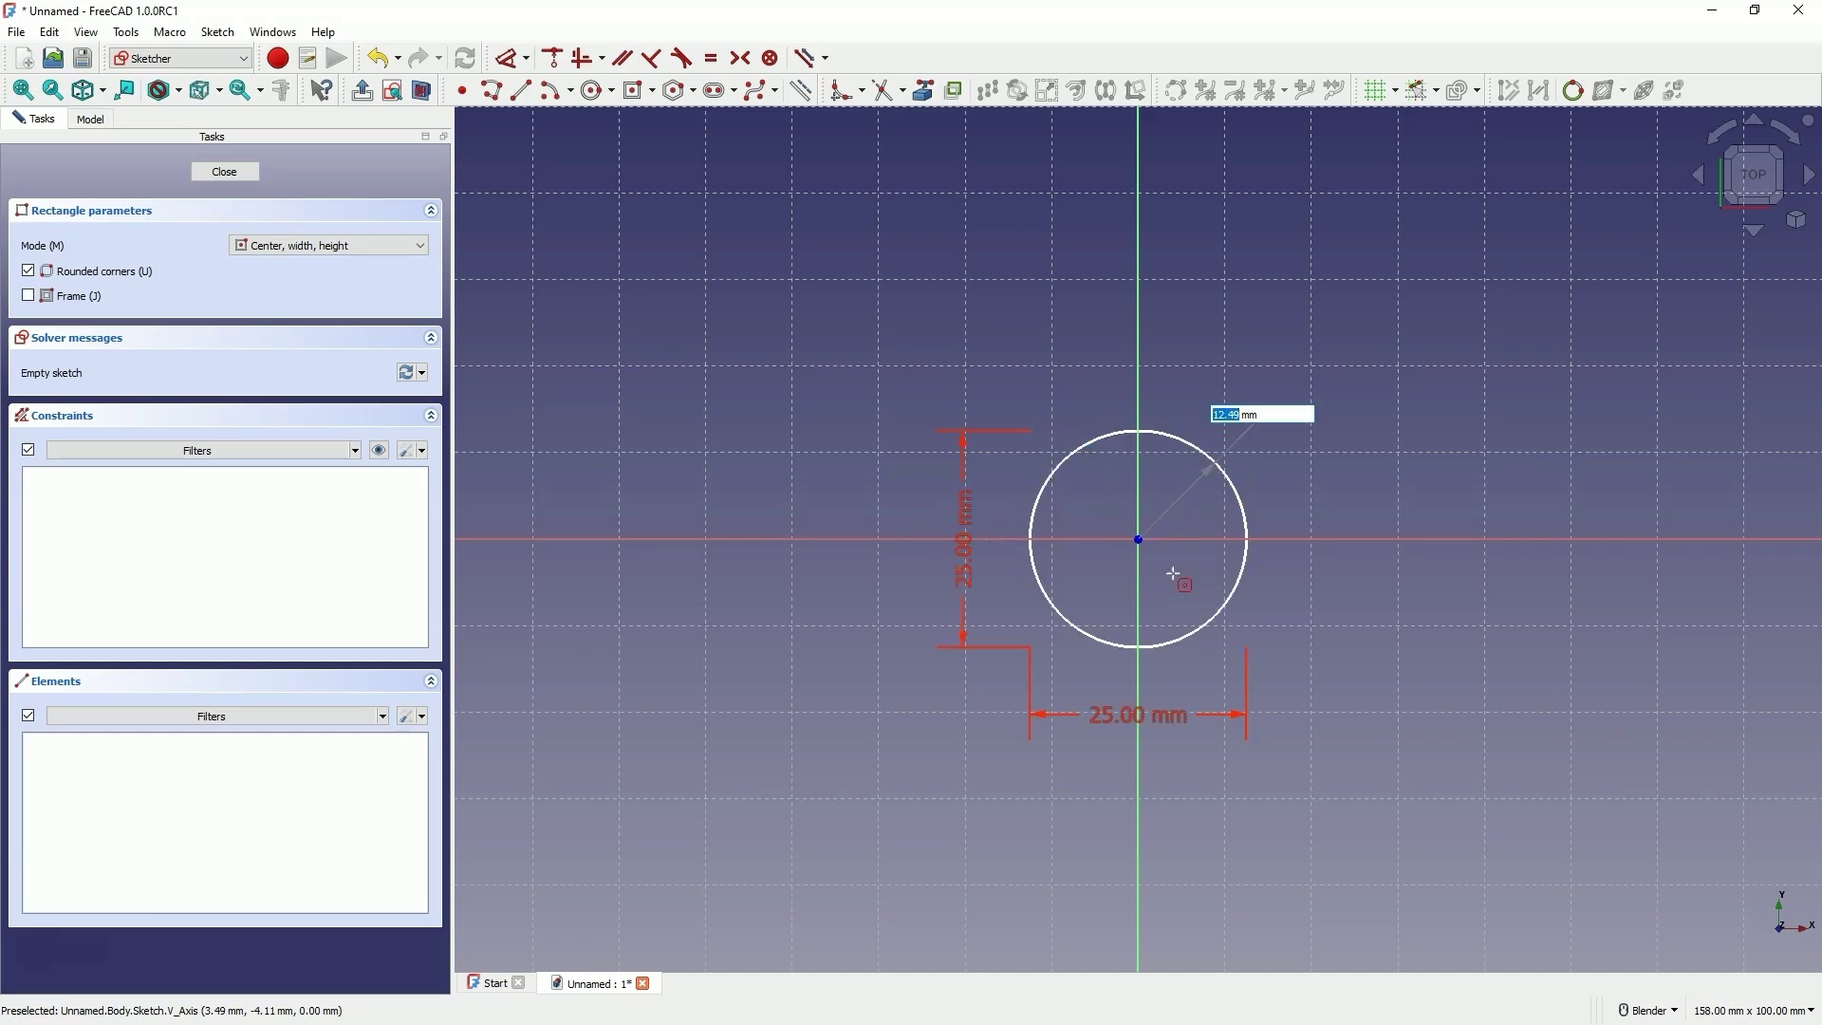
pyautogui.press('Return')
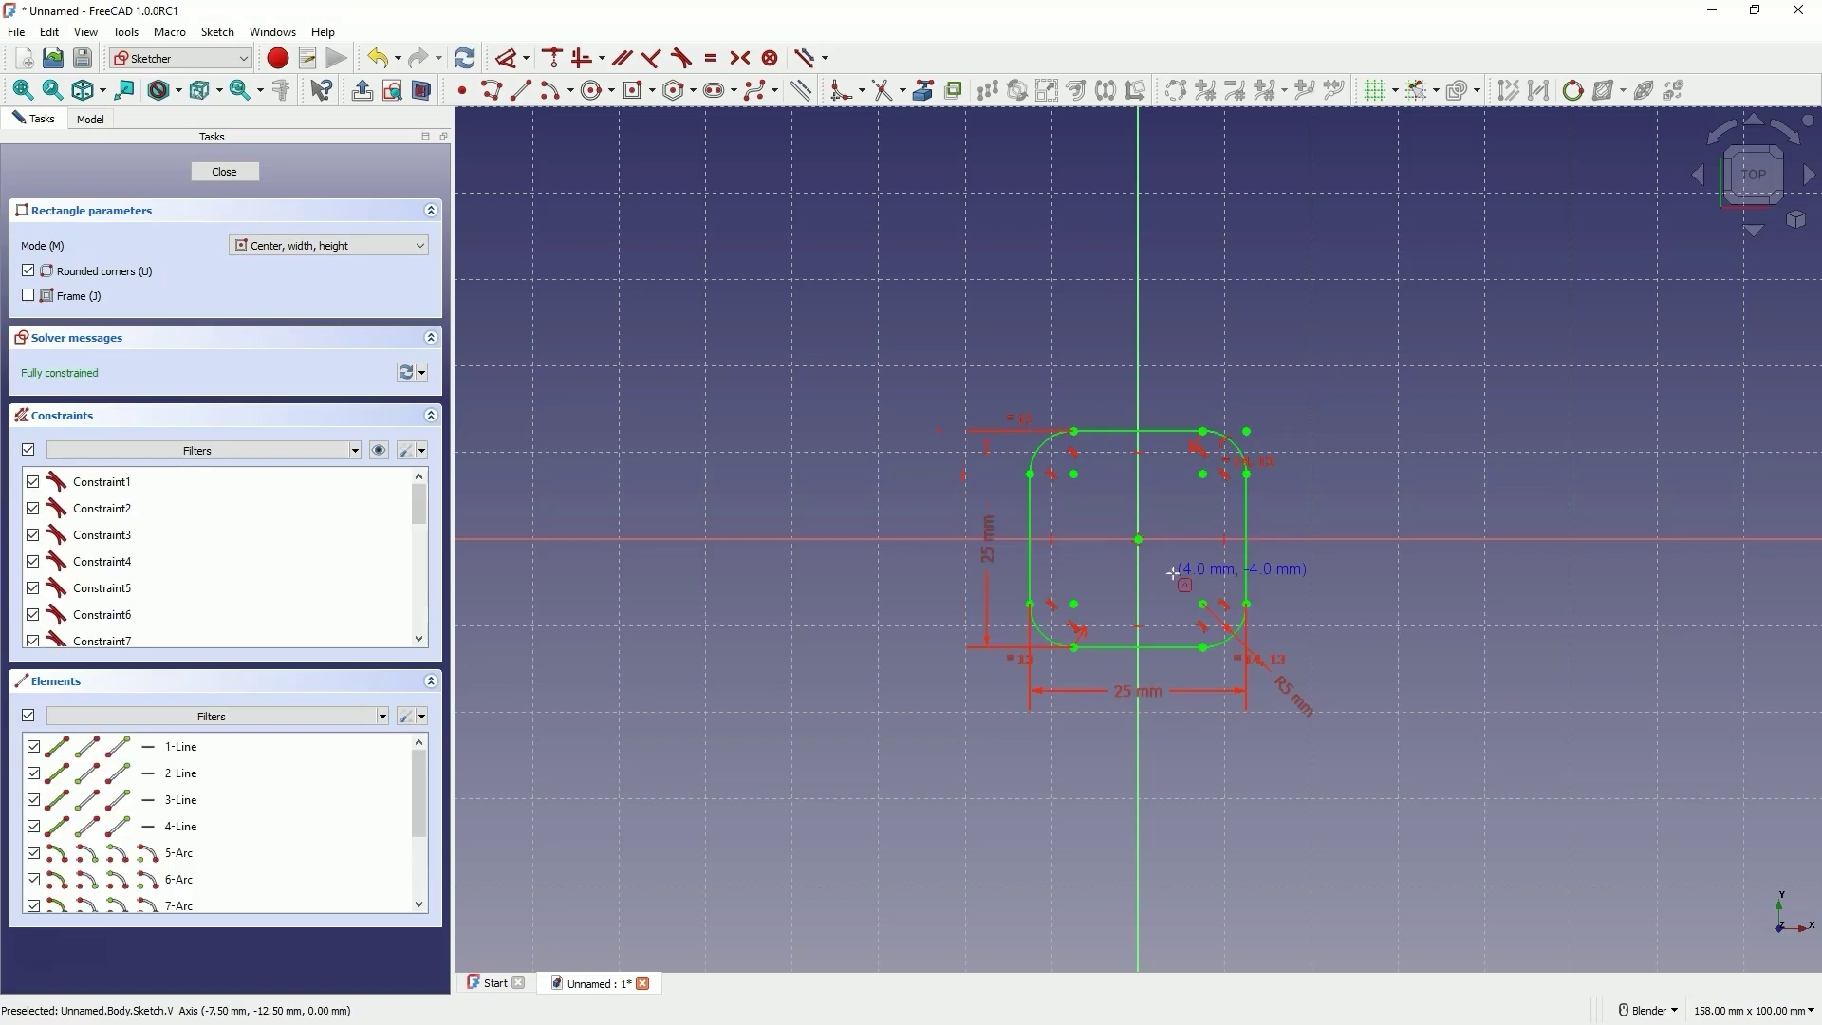
# Close the rounded-square sketch and pad it 25 mm into a block.
pyautogui.click(225, 172)
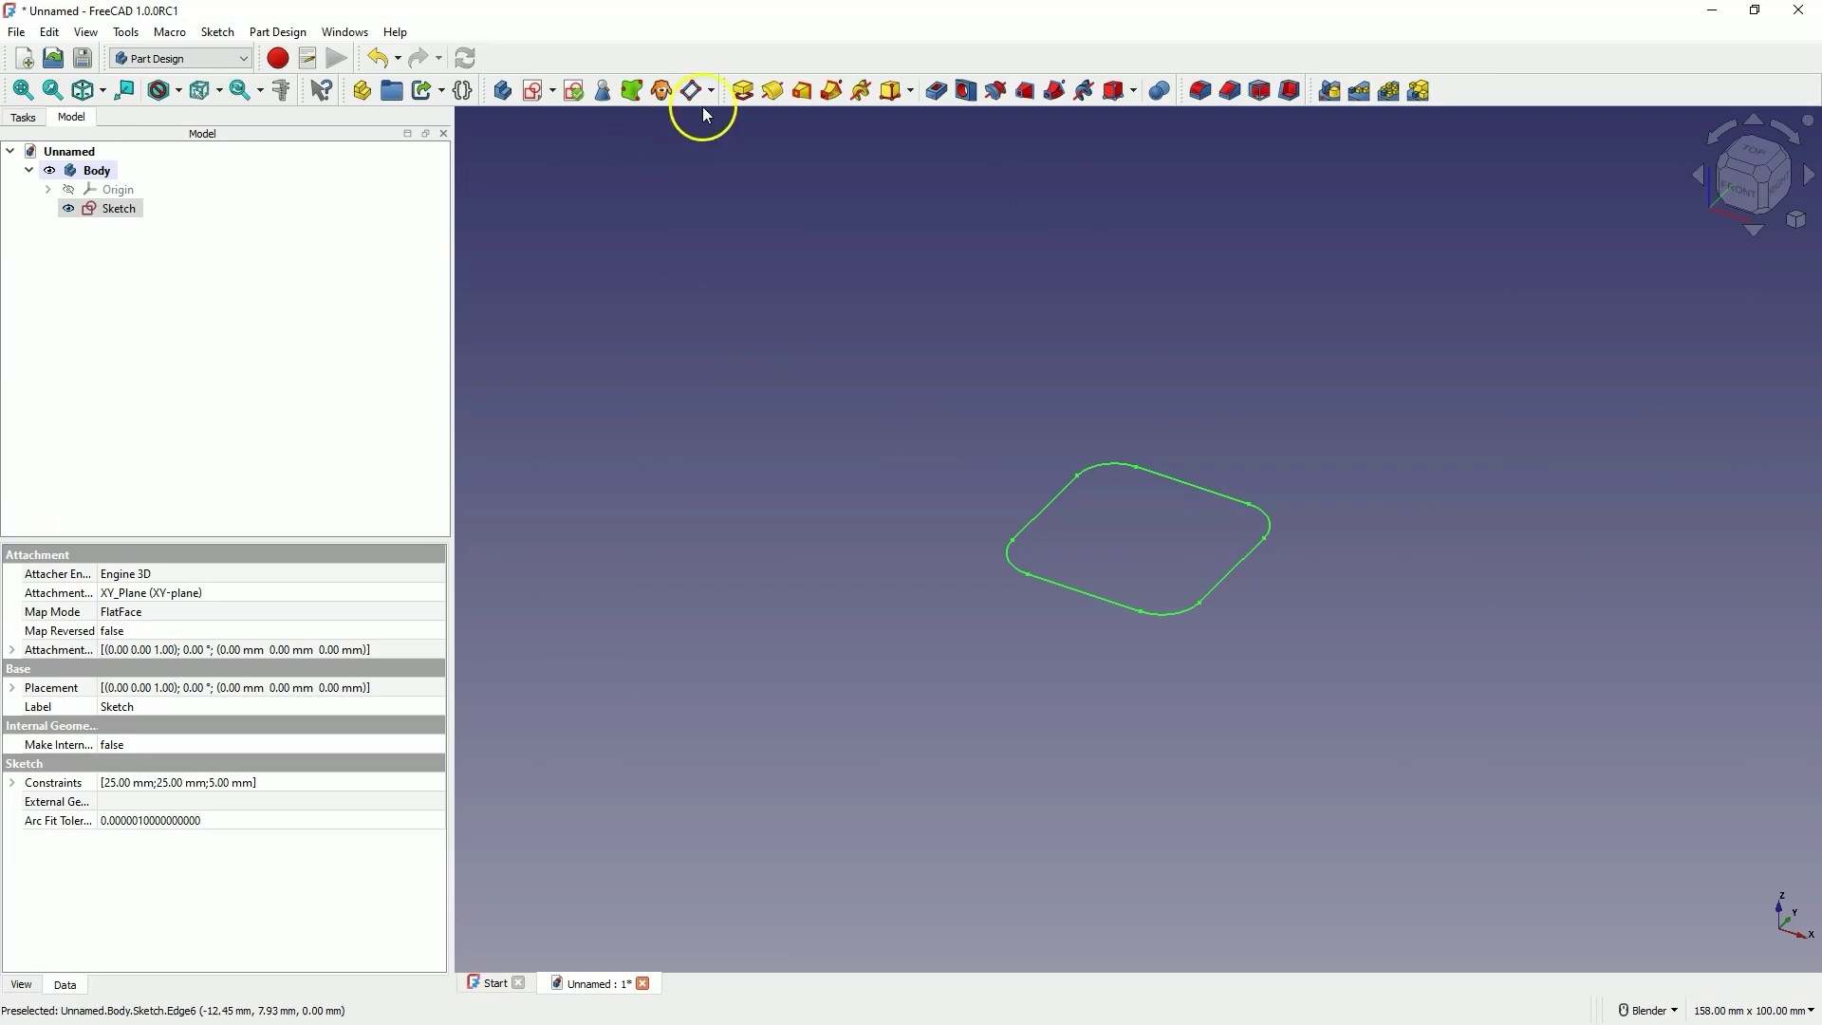
pyautogui.click(743, 90)
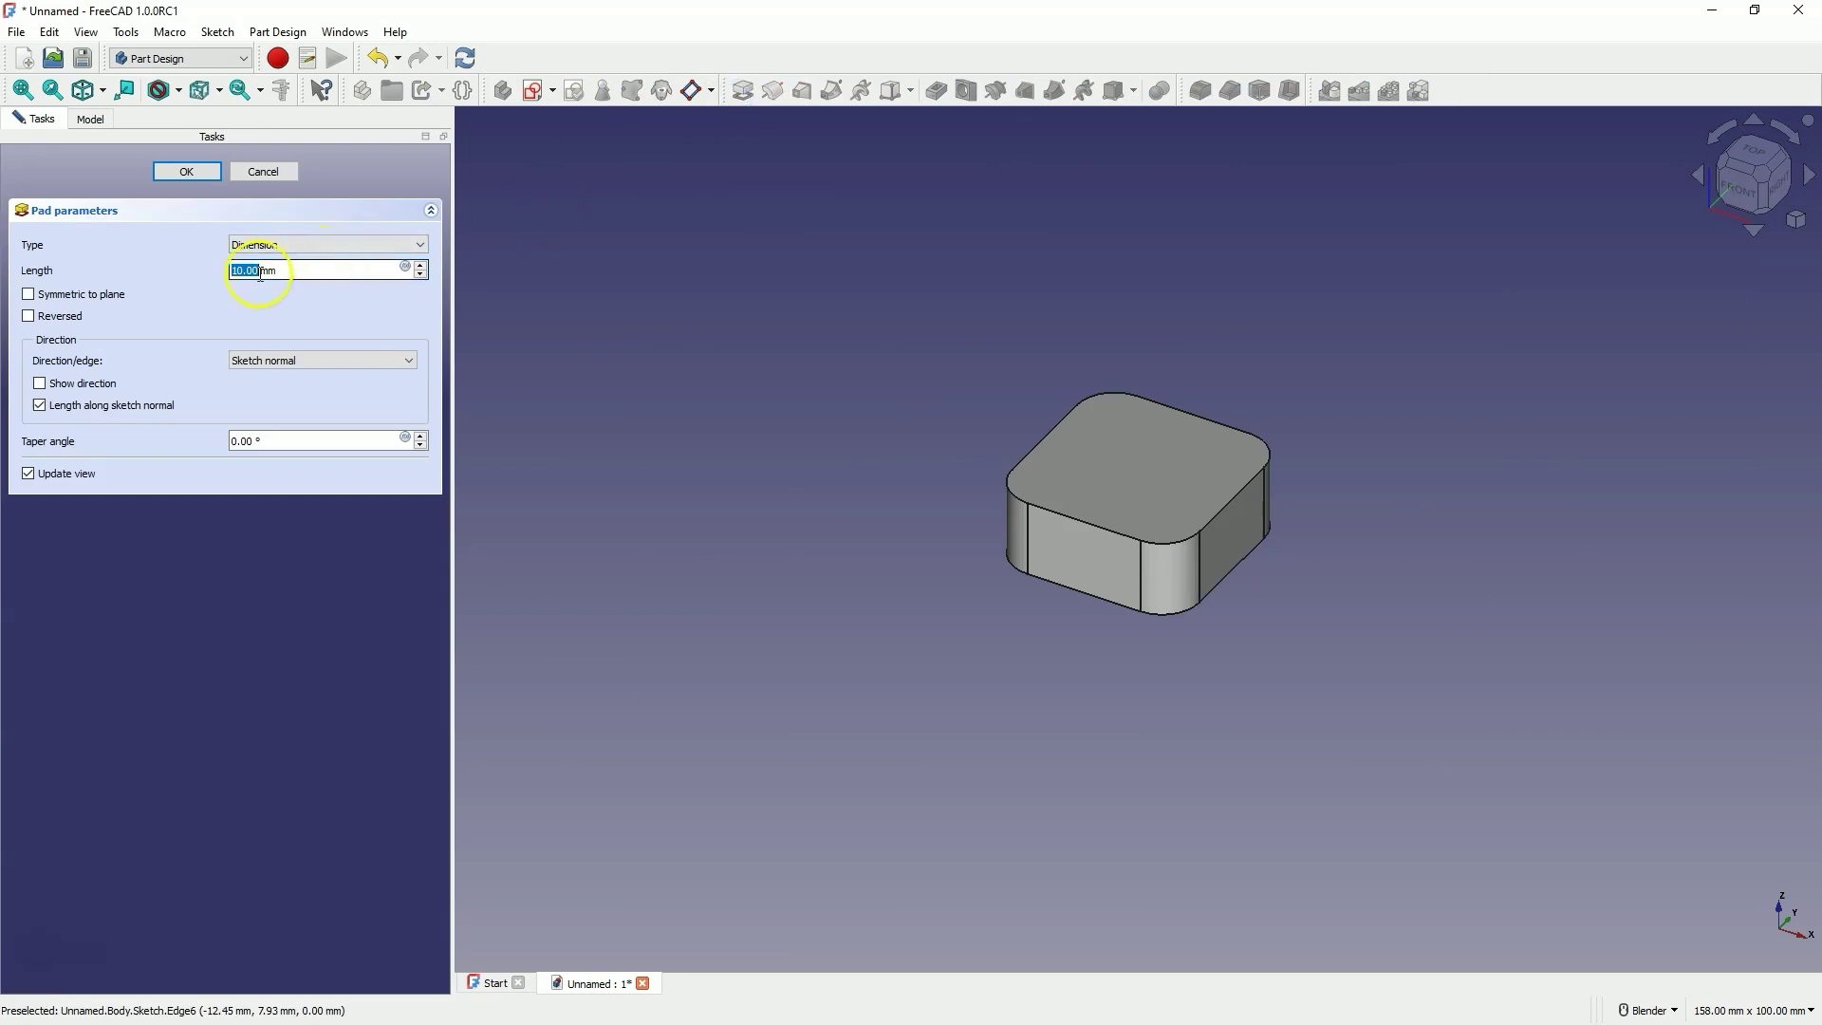
pyautogui.click(277, 327)
pyautogui.click(194, 176)
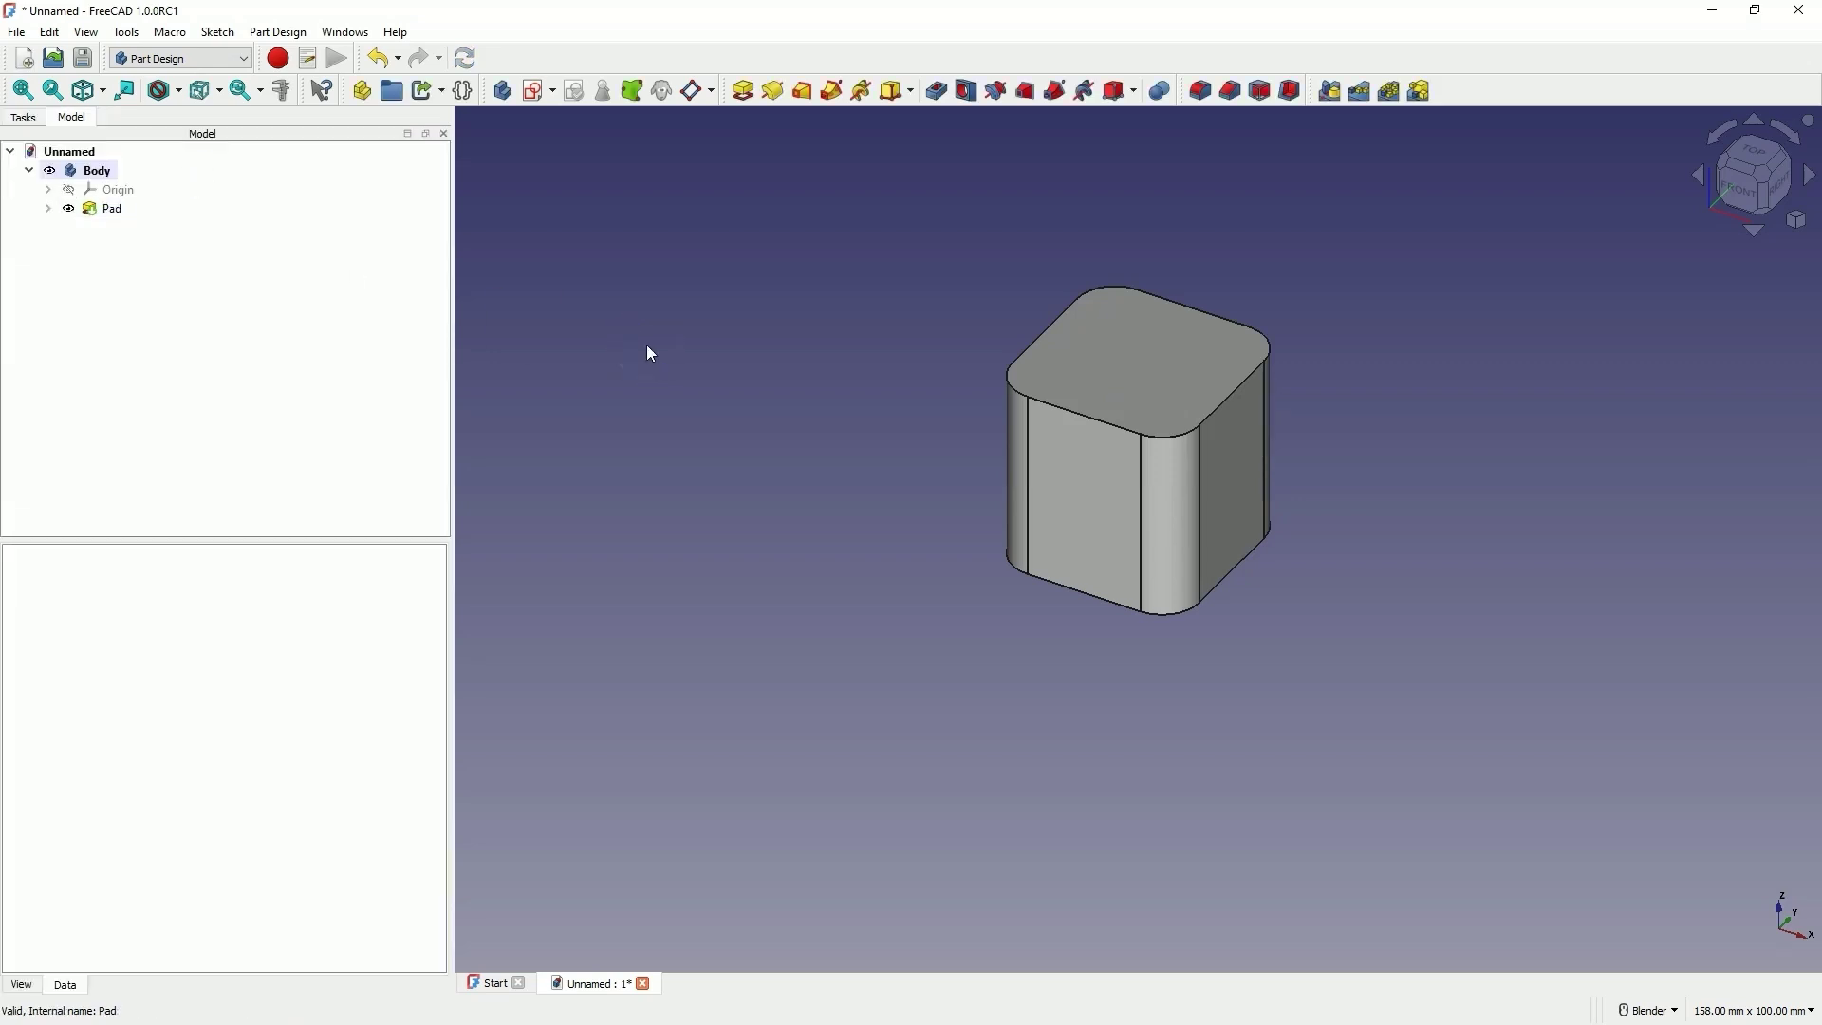
# Sketch a small circle centred on the origin on the block's top face.
pyautogui.click(1119, 343)
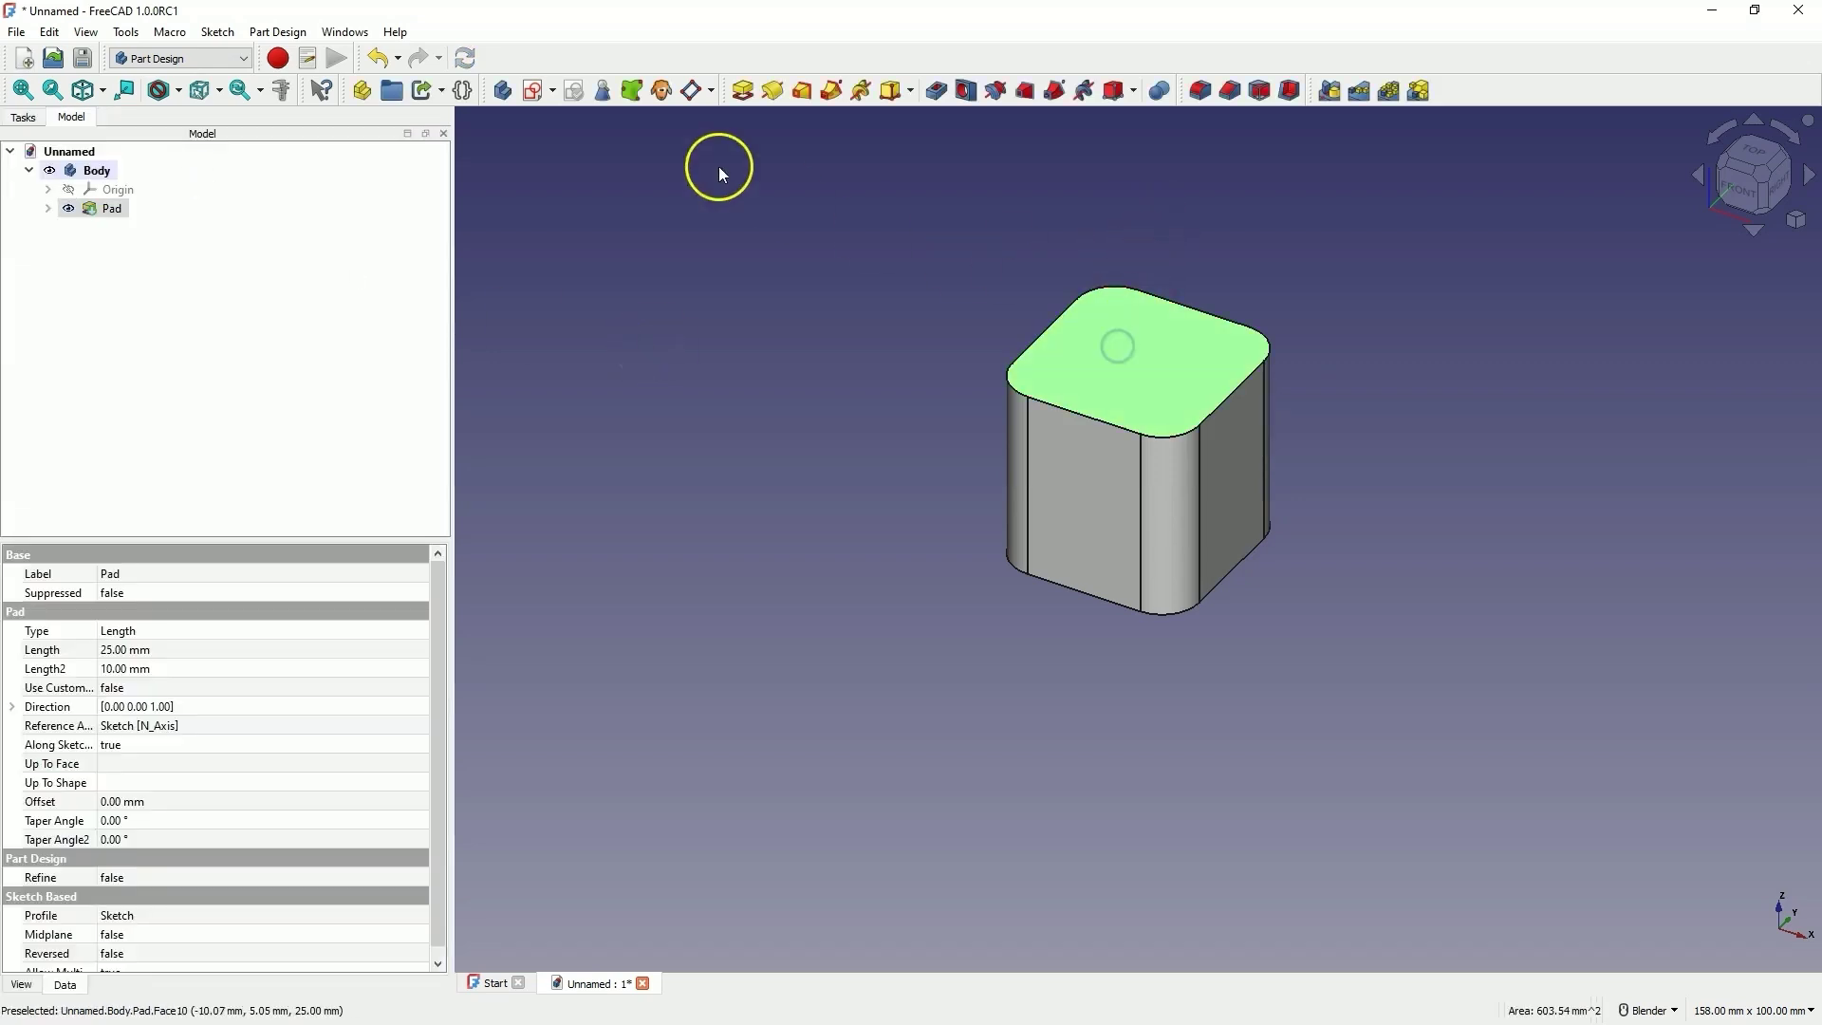
pyautogui.click(529, 95)
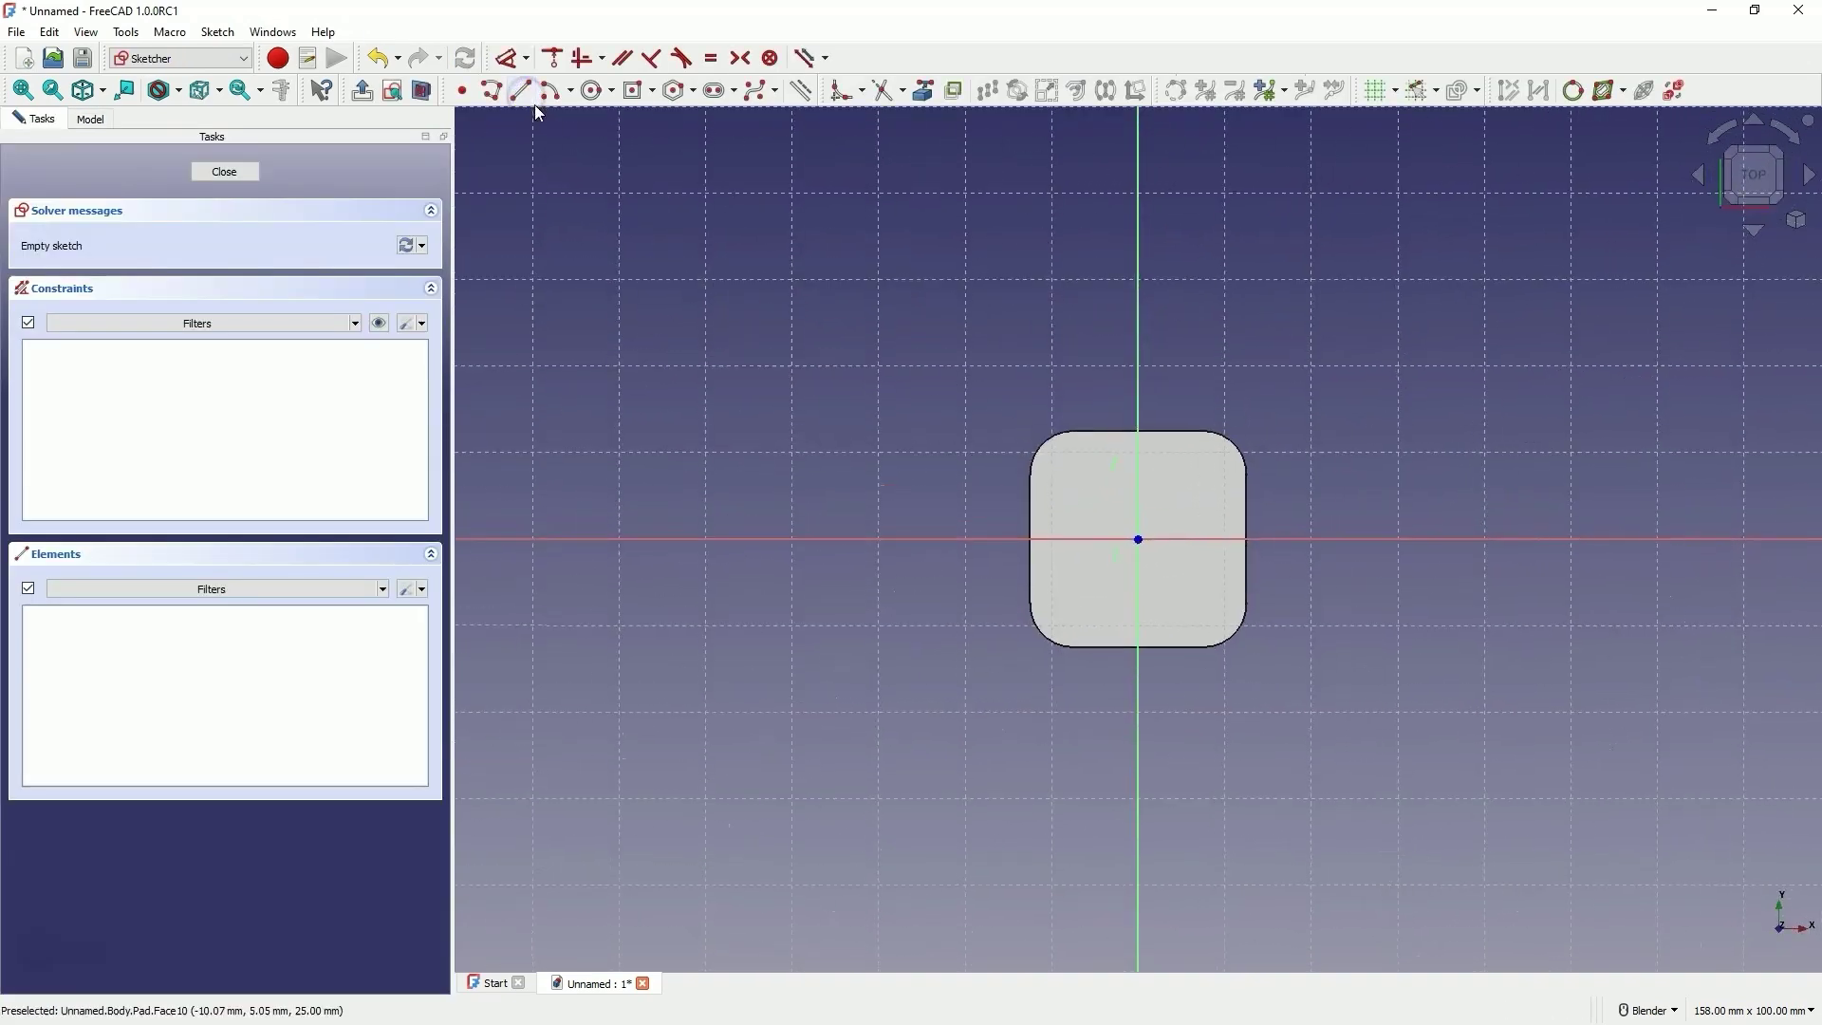
pyautogui.click(592, 90)
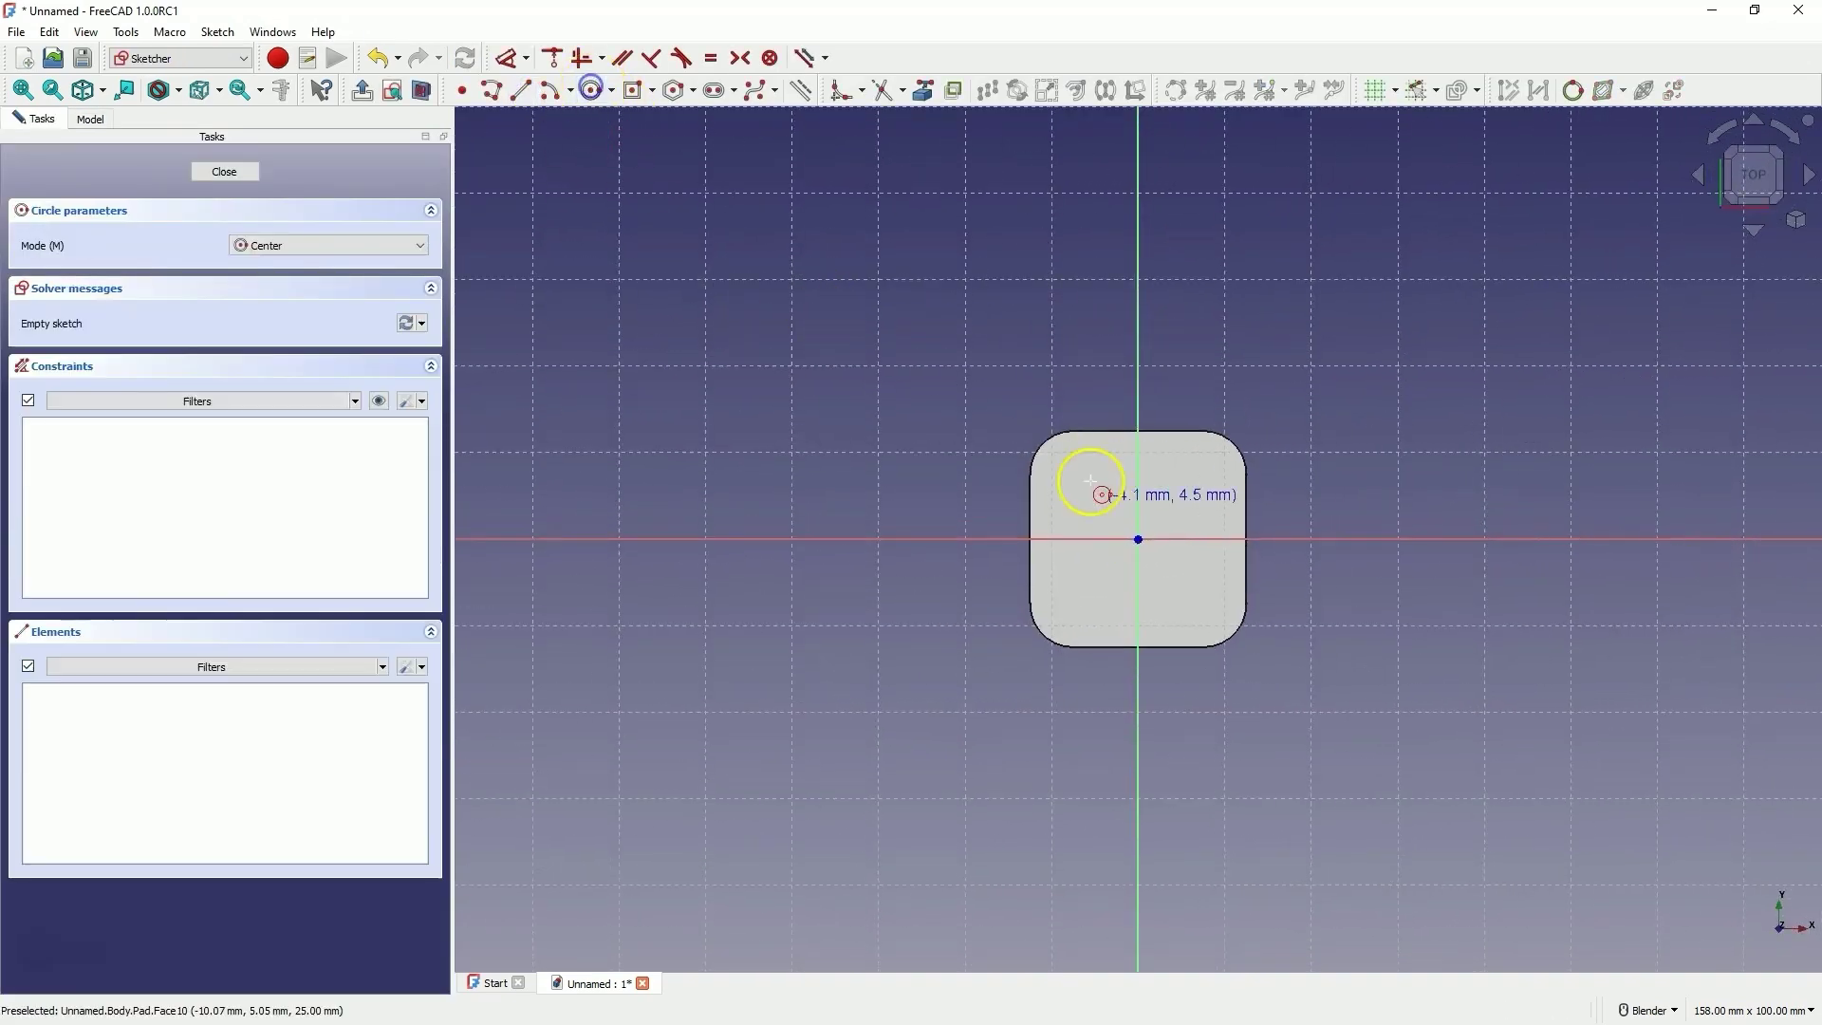
pyautogui.click(1137, 539)
pyautogui.click(1150, 553)
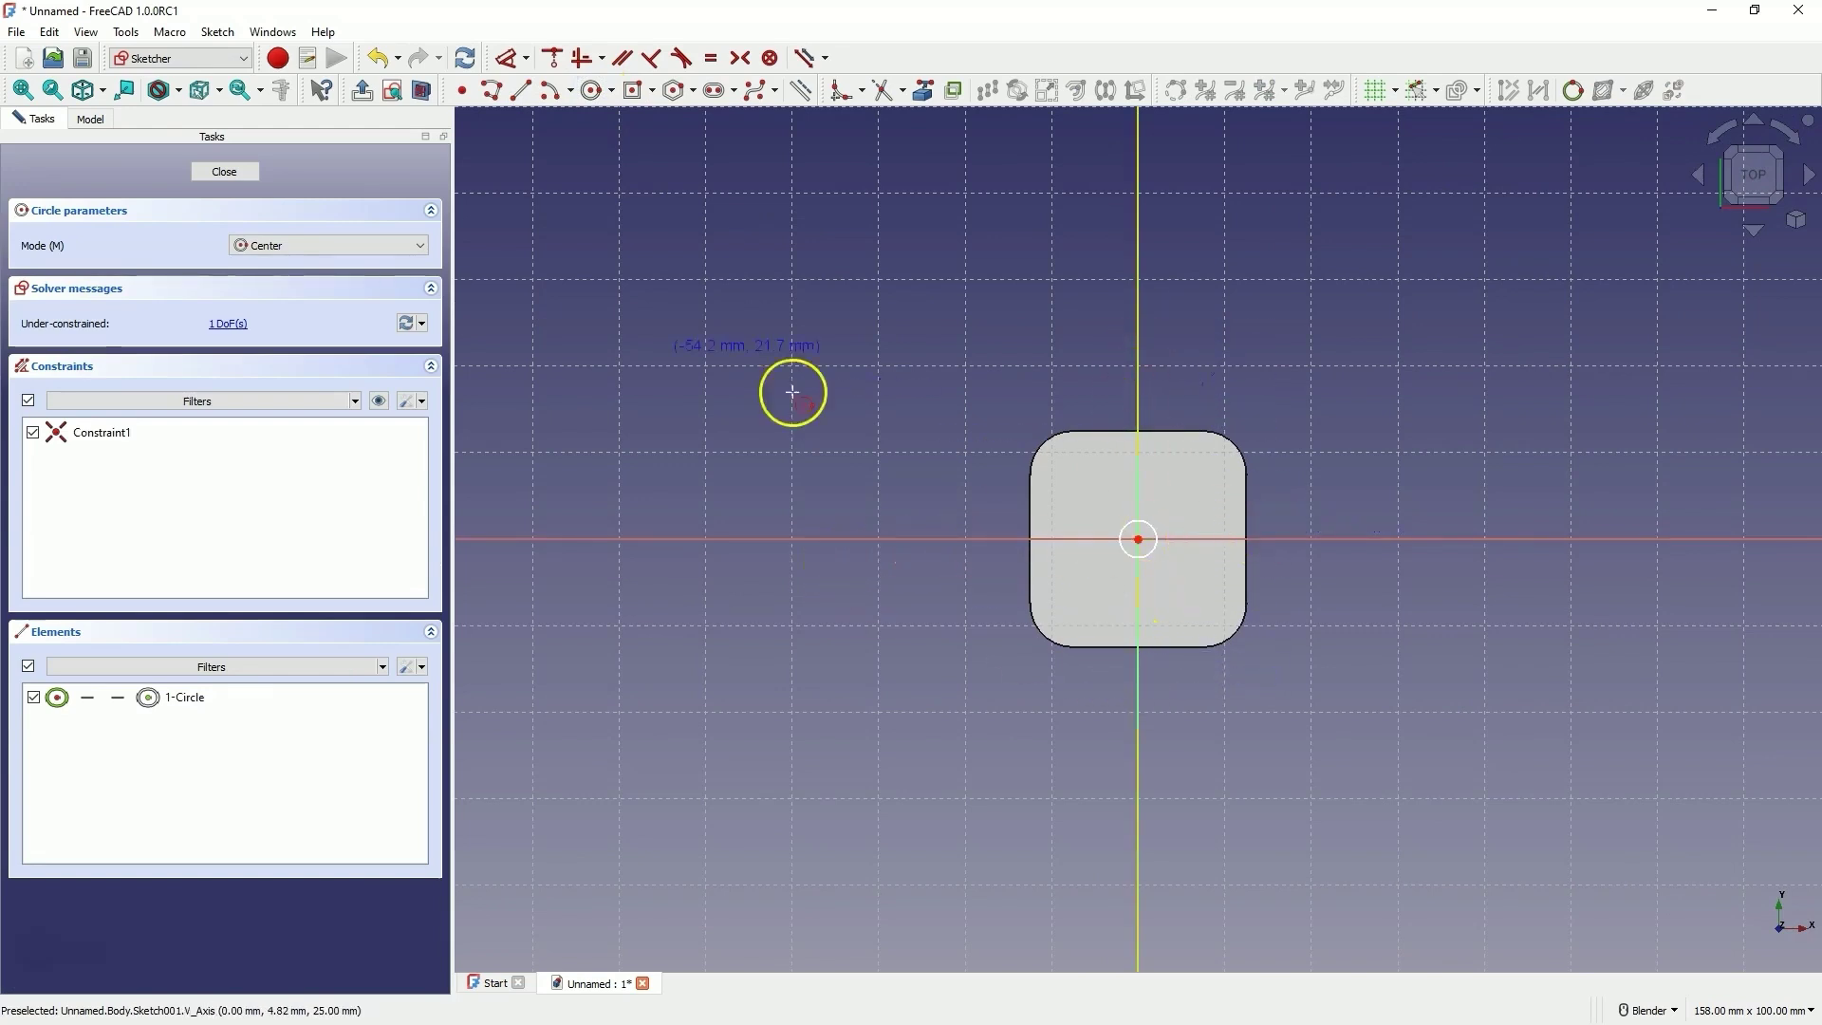
pyautogui.click(236, 173)
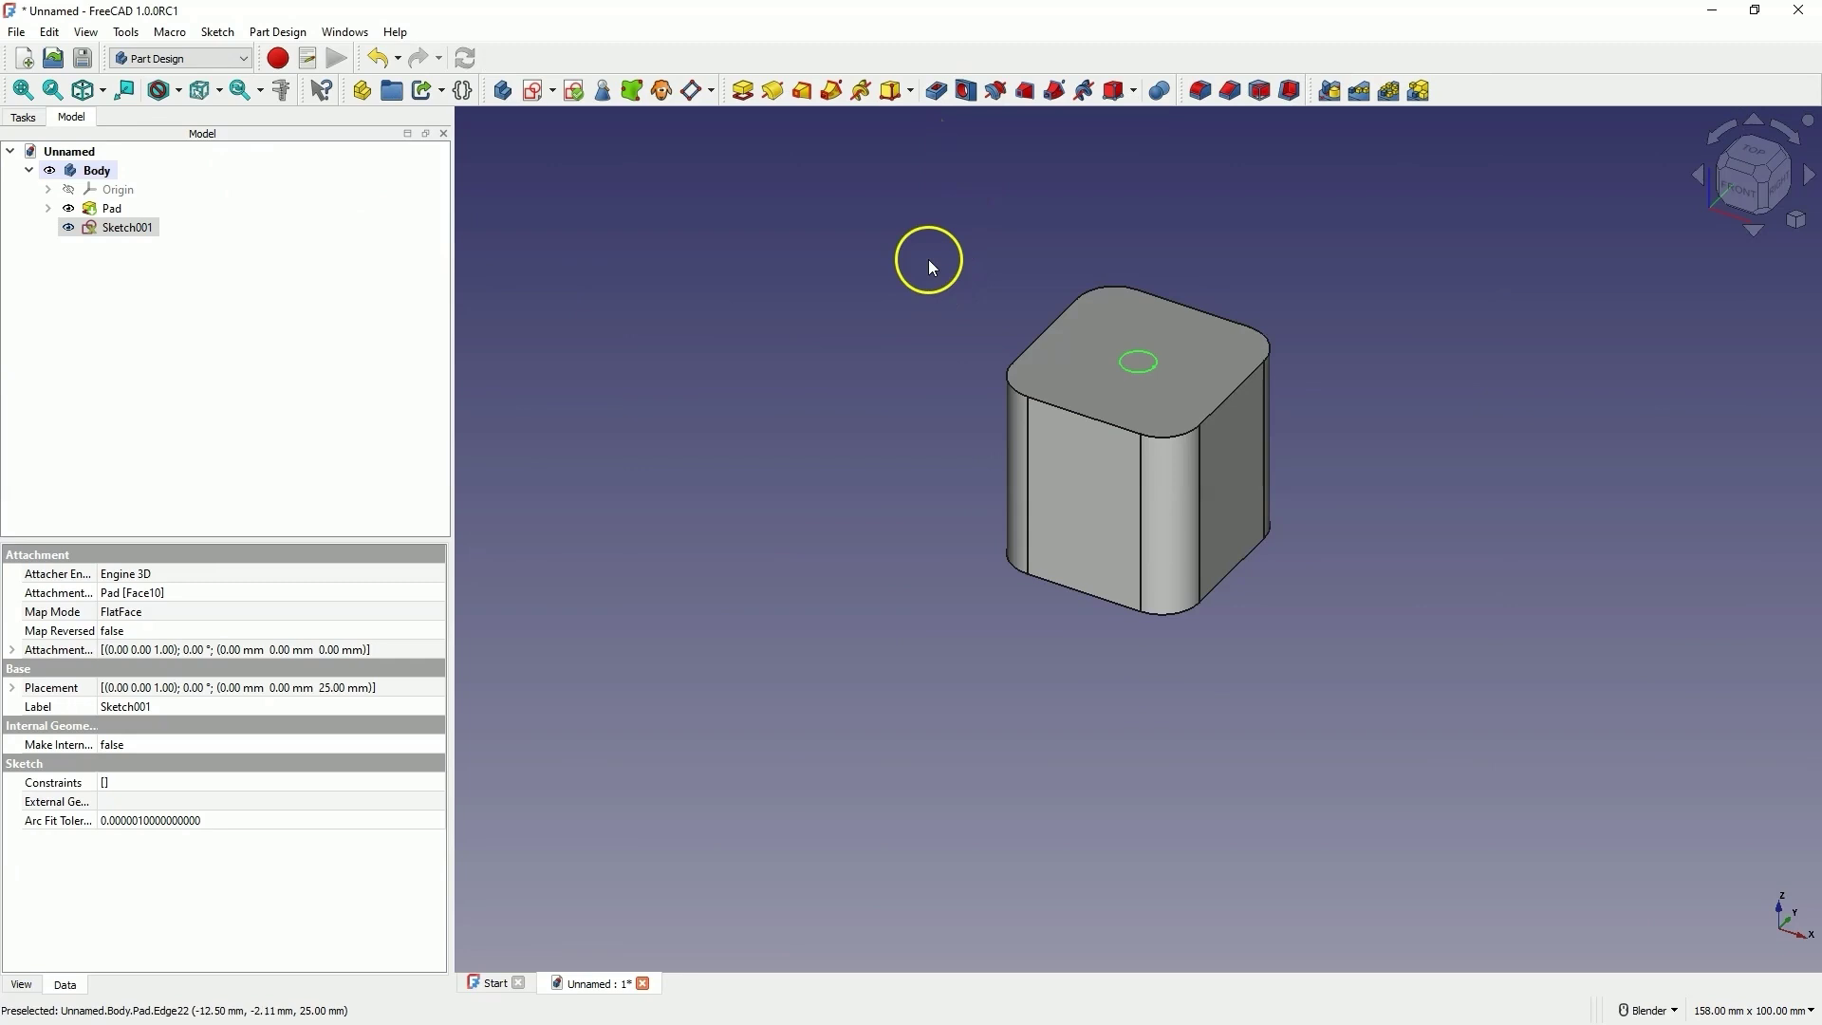
# Create a hole from the circle using the ISO metric regular profile at size M12.
pyautogui.click(970, 103)
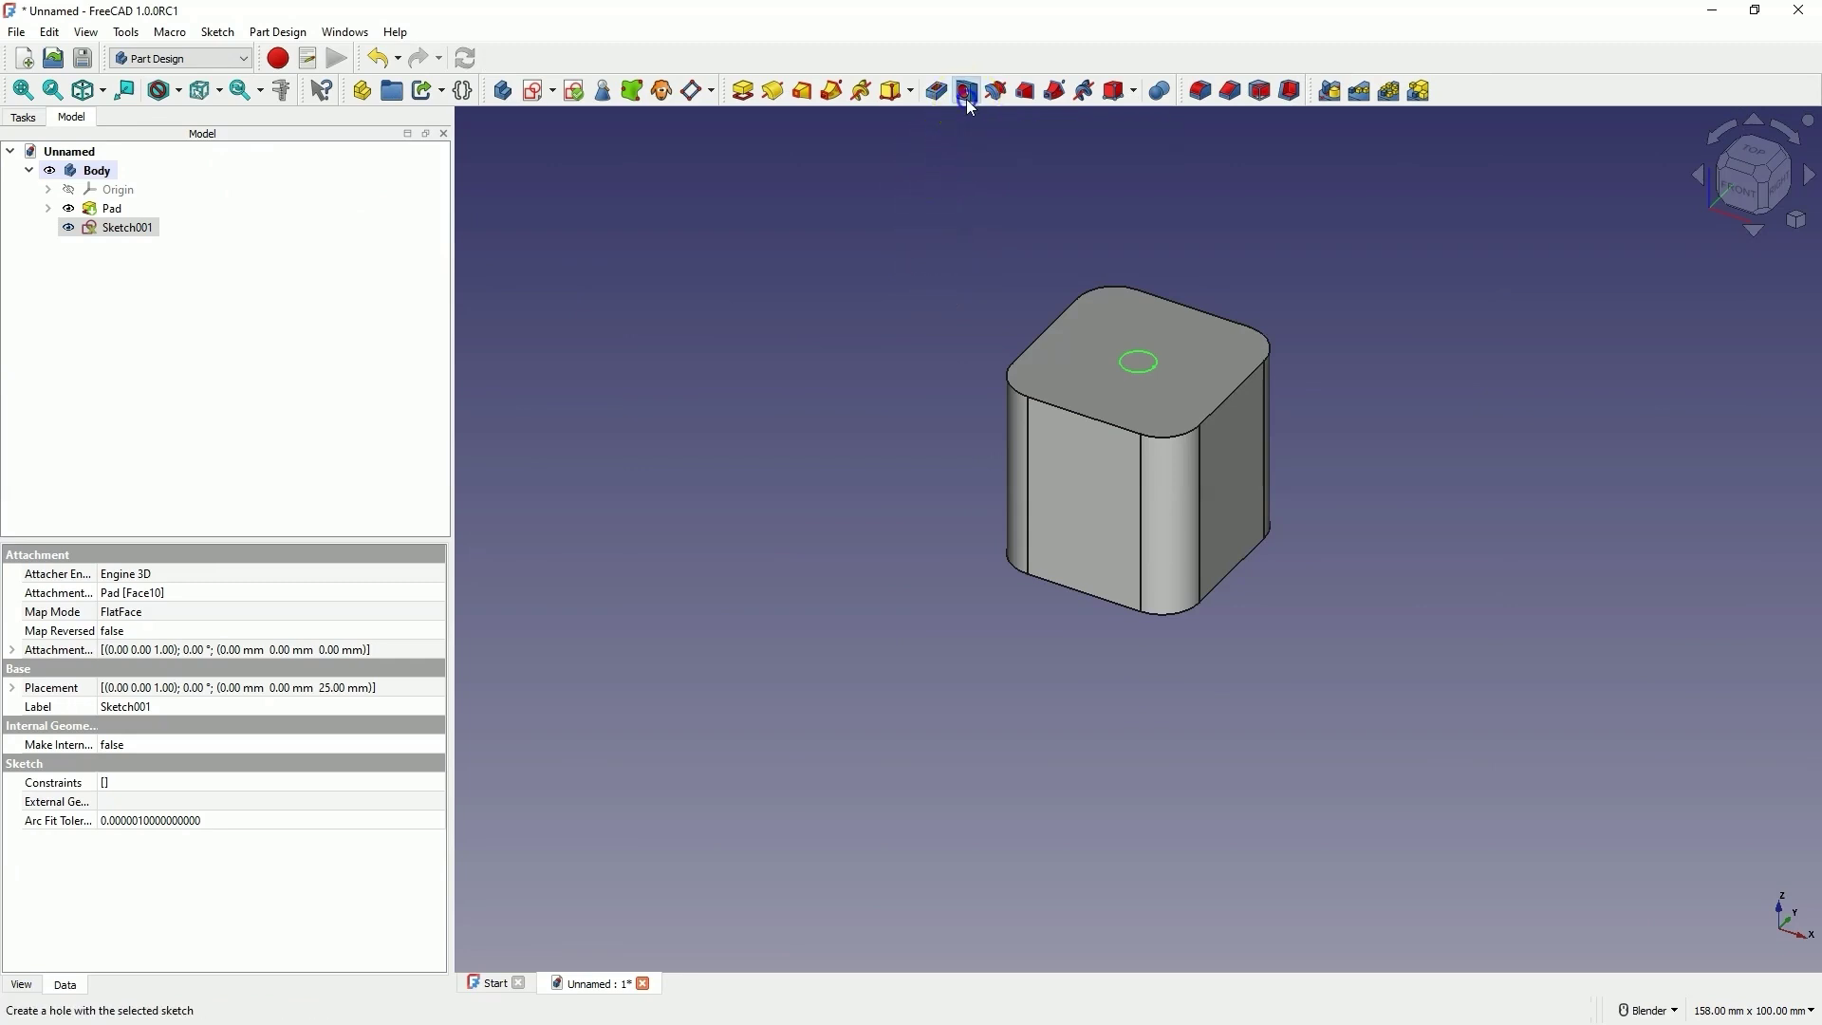
pyautogui.click(896, 208)
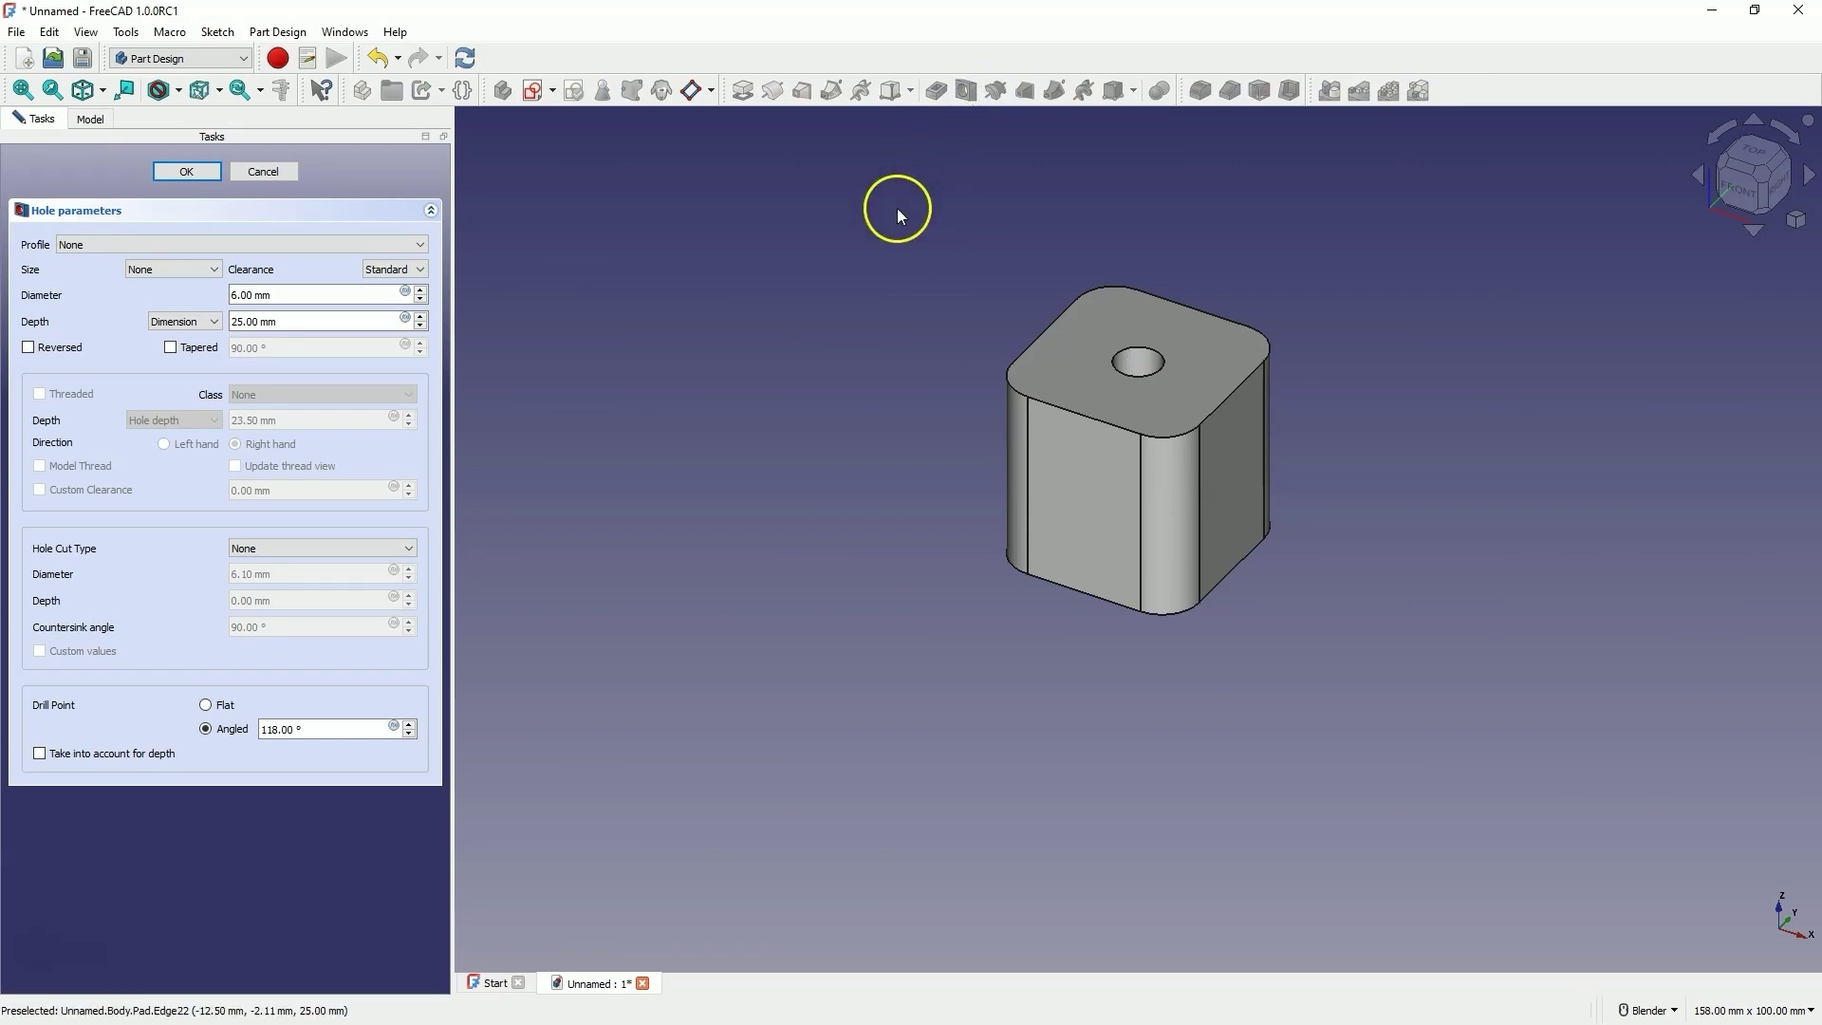
pyautogui.click(292, 244)
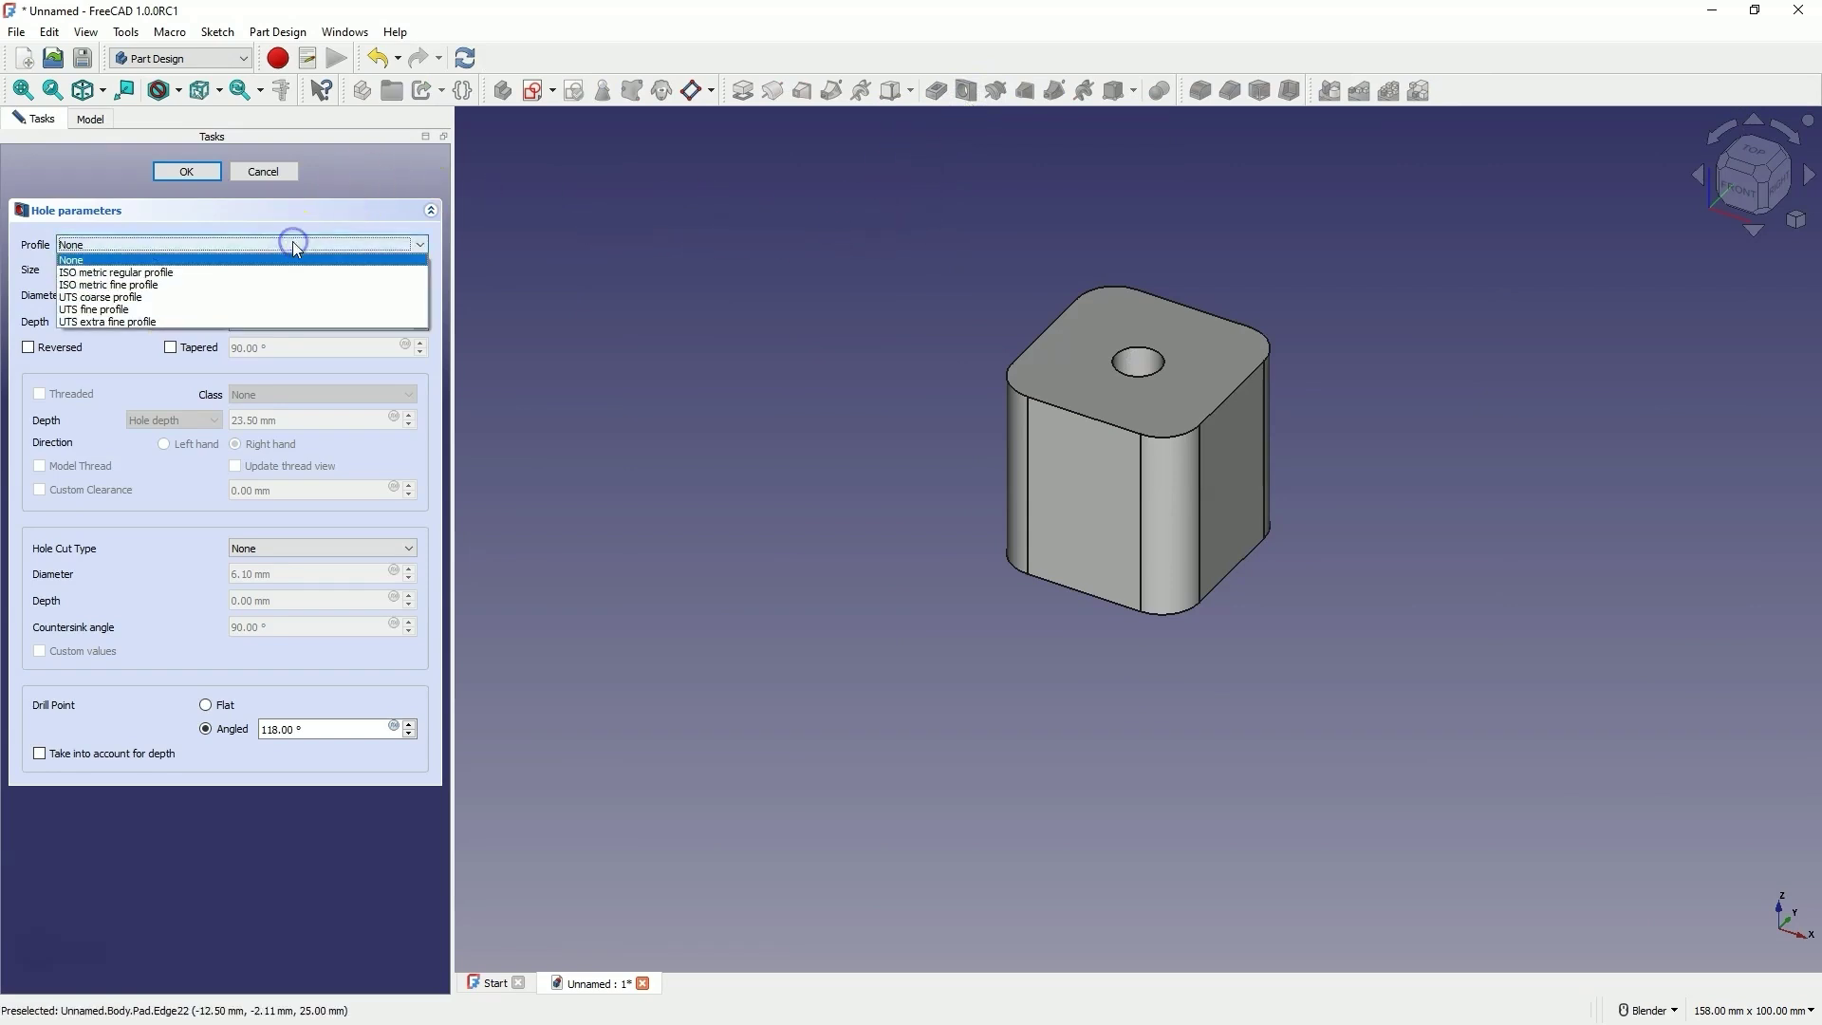
pyautogui.click(145, 274)
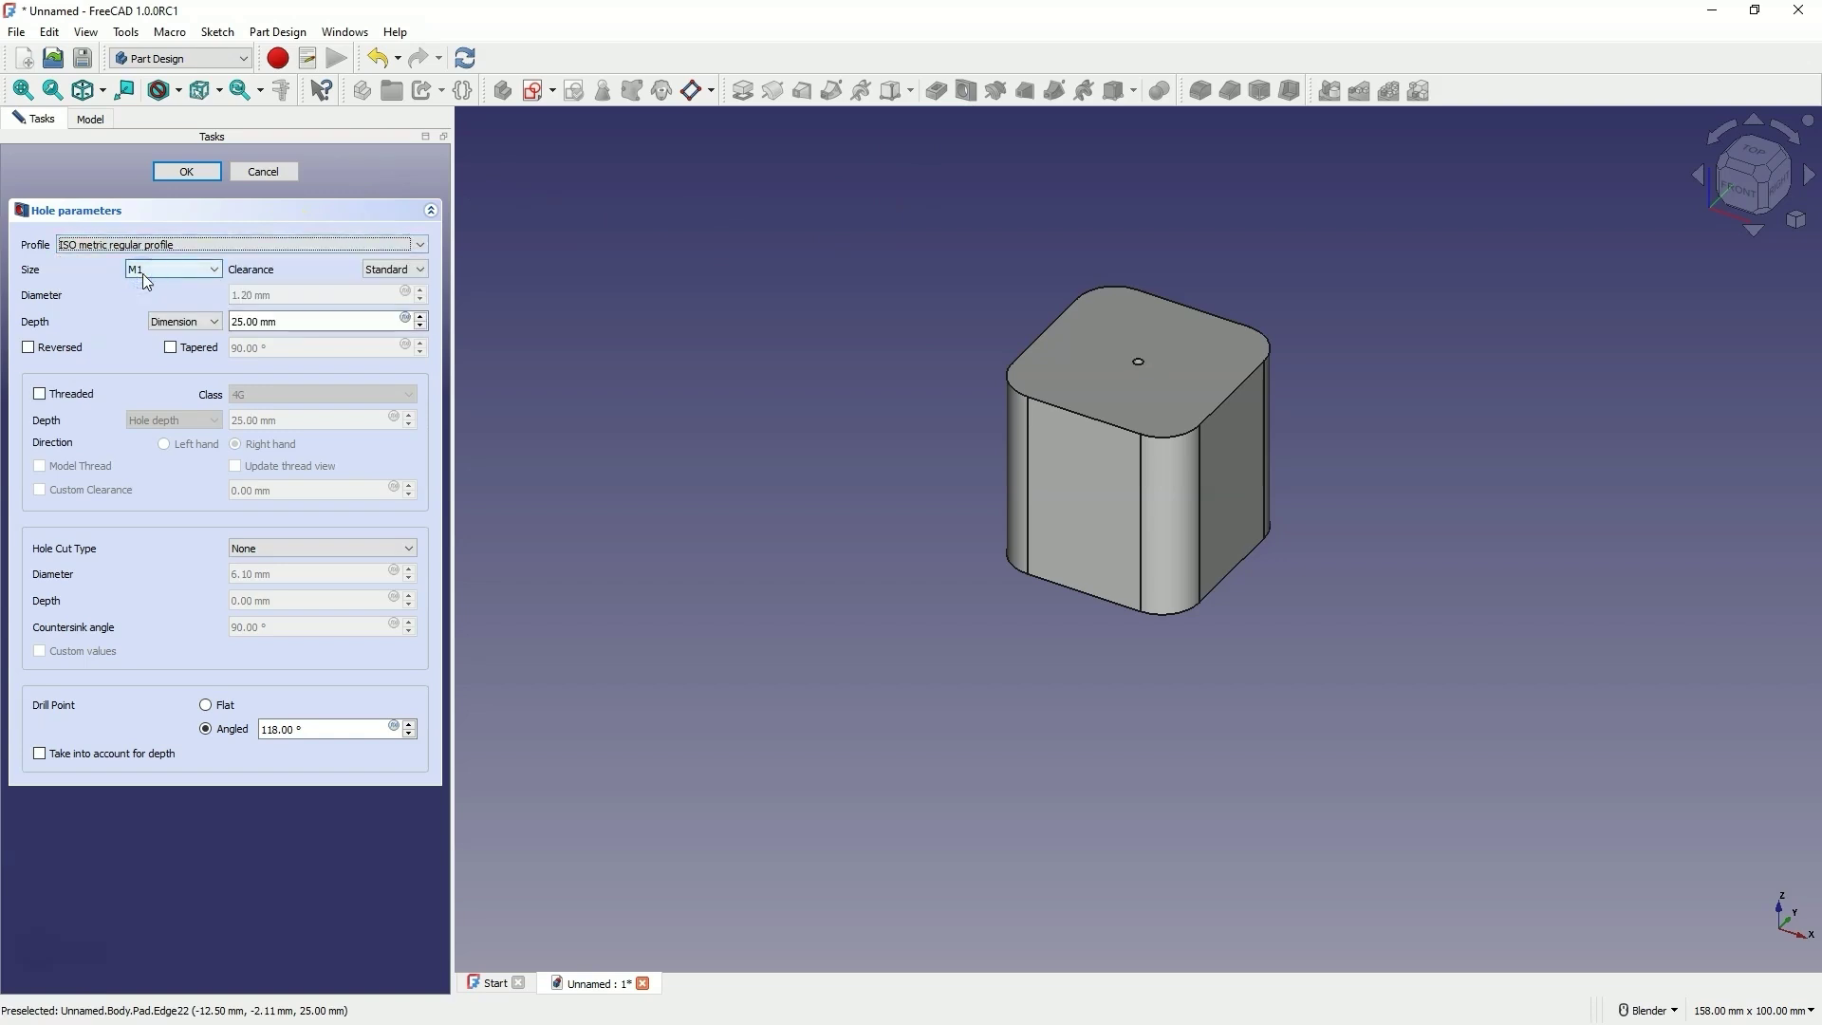
pyautogui.click(152, 270)
pyautogui.scroll(-2, 164, 323)
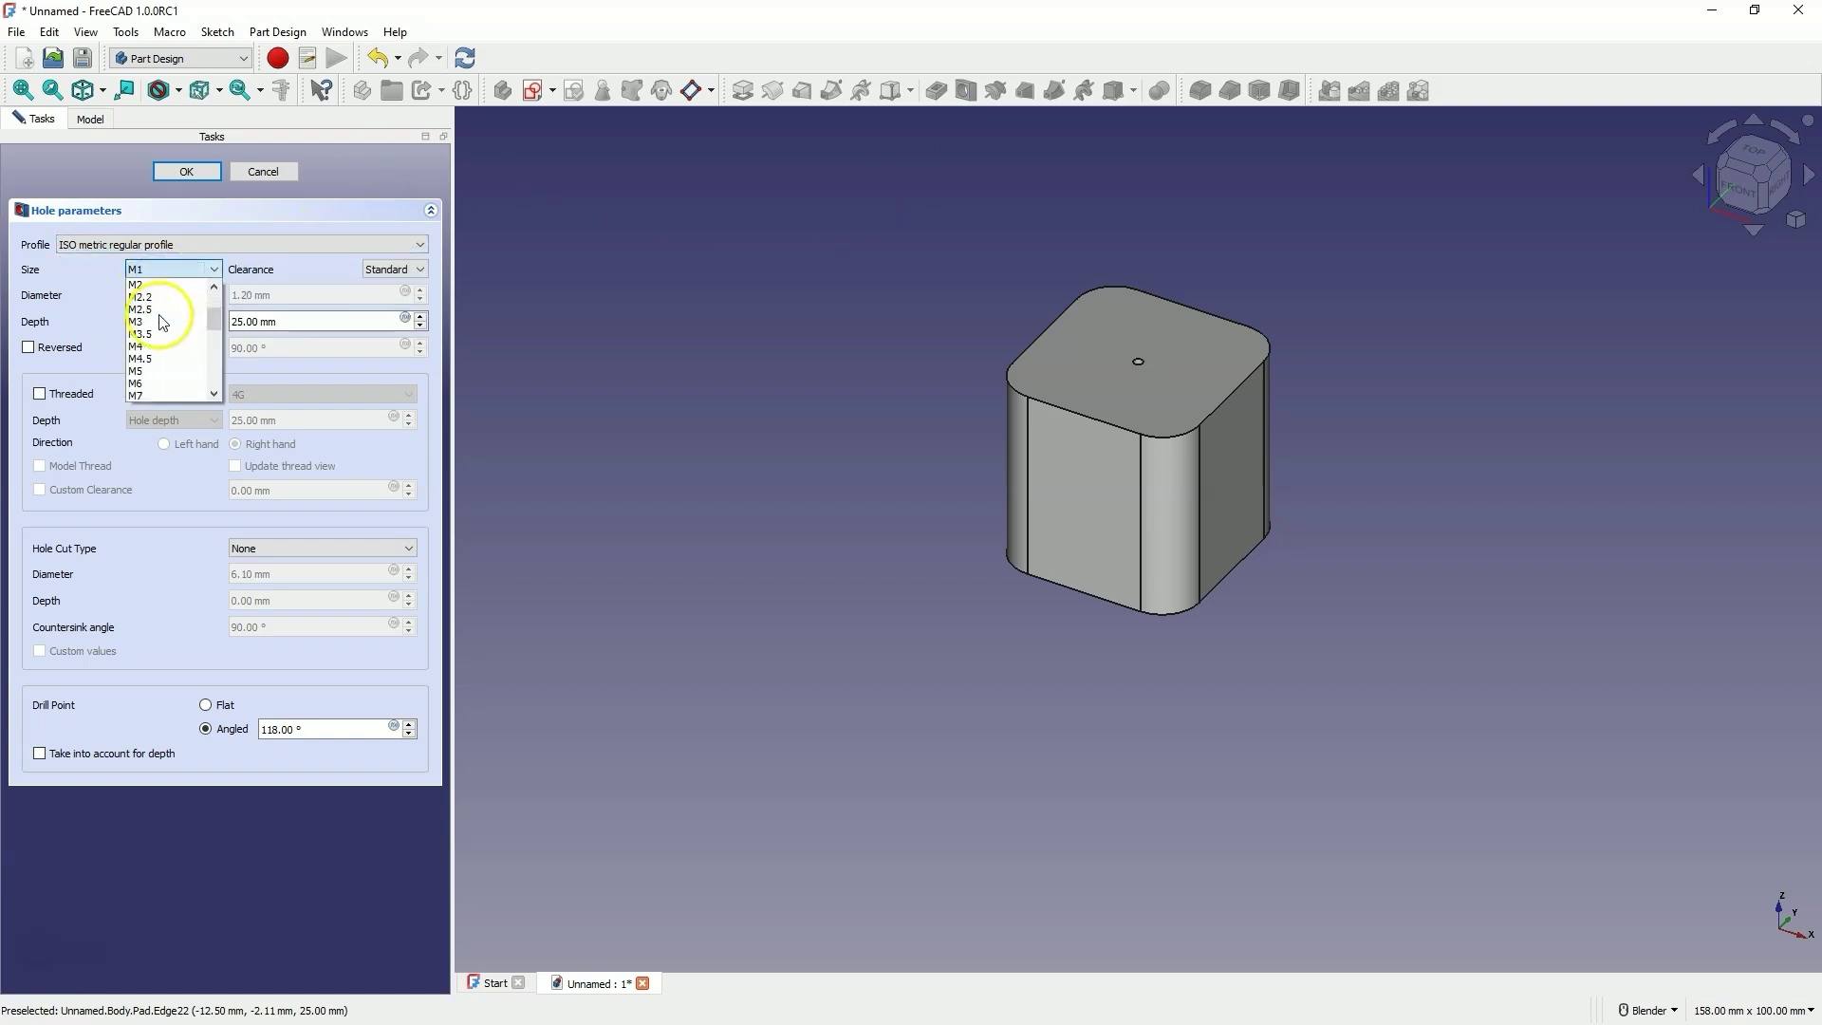
pyautogui.click(146, 376)
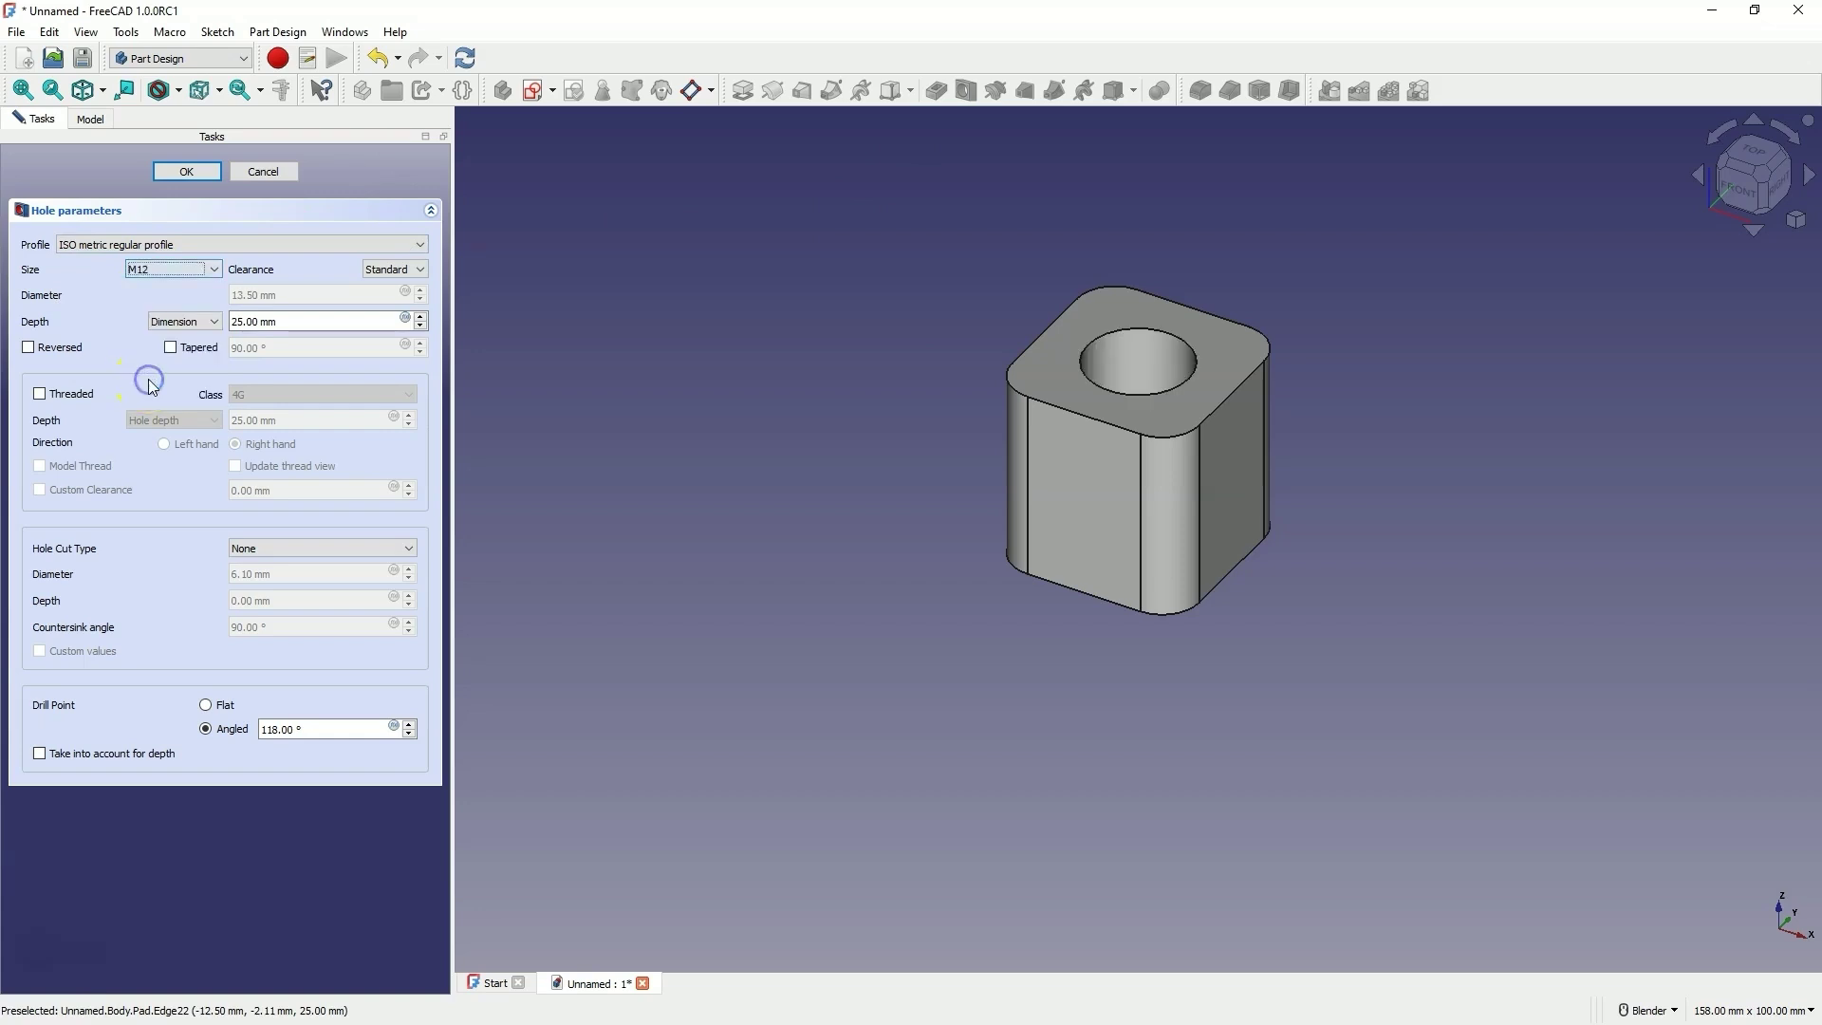
# Make the 25 mm hole threaded with a modelled, displayed thread and confirm it.
pyautogui.click(40, 393)
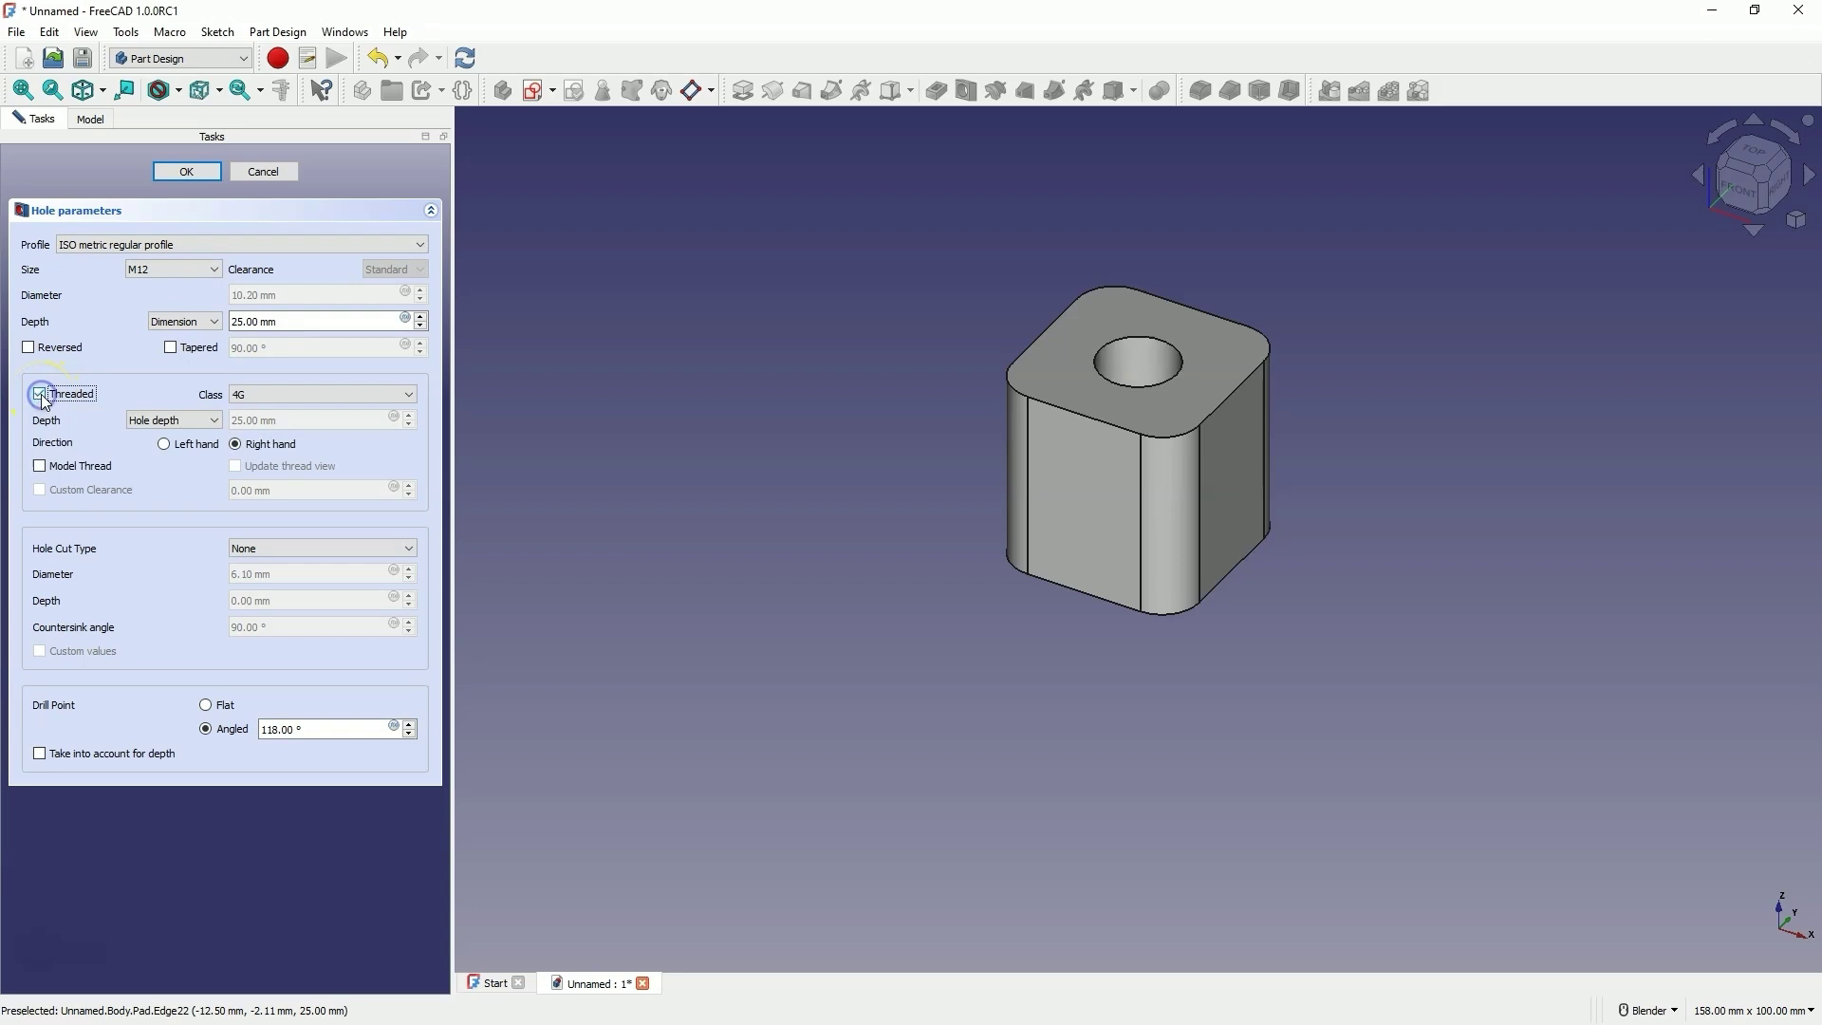
pyautogui.click(41, 467)
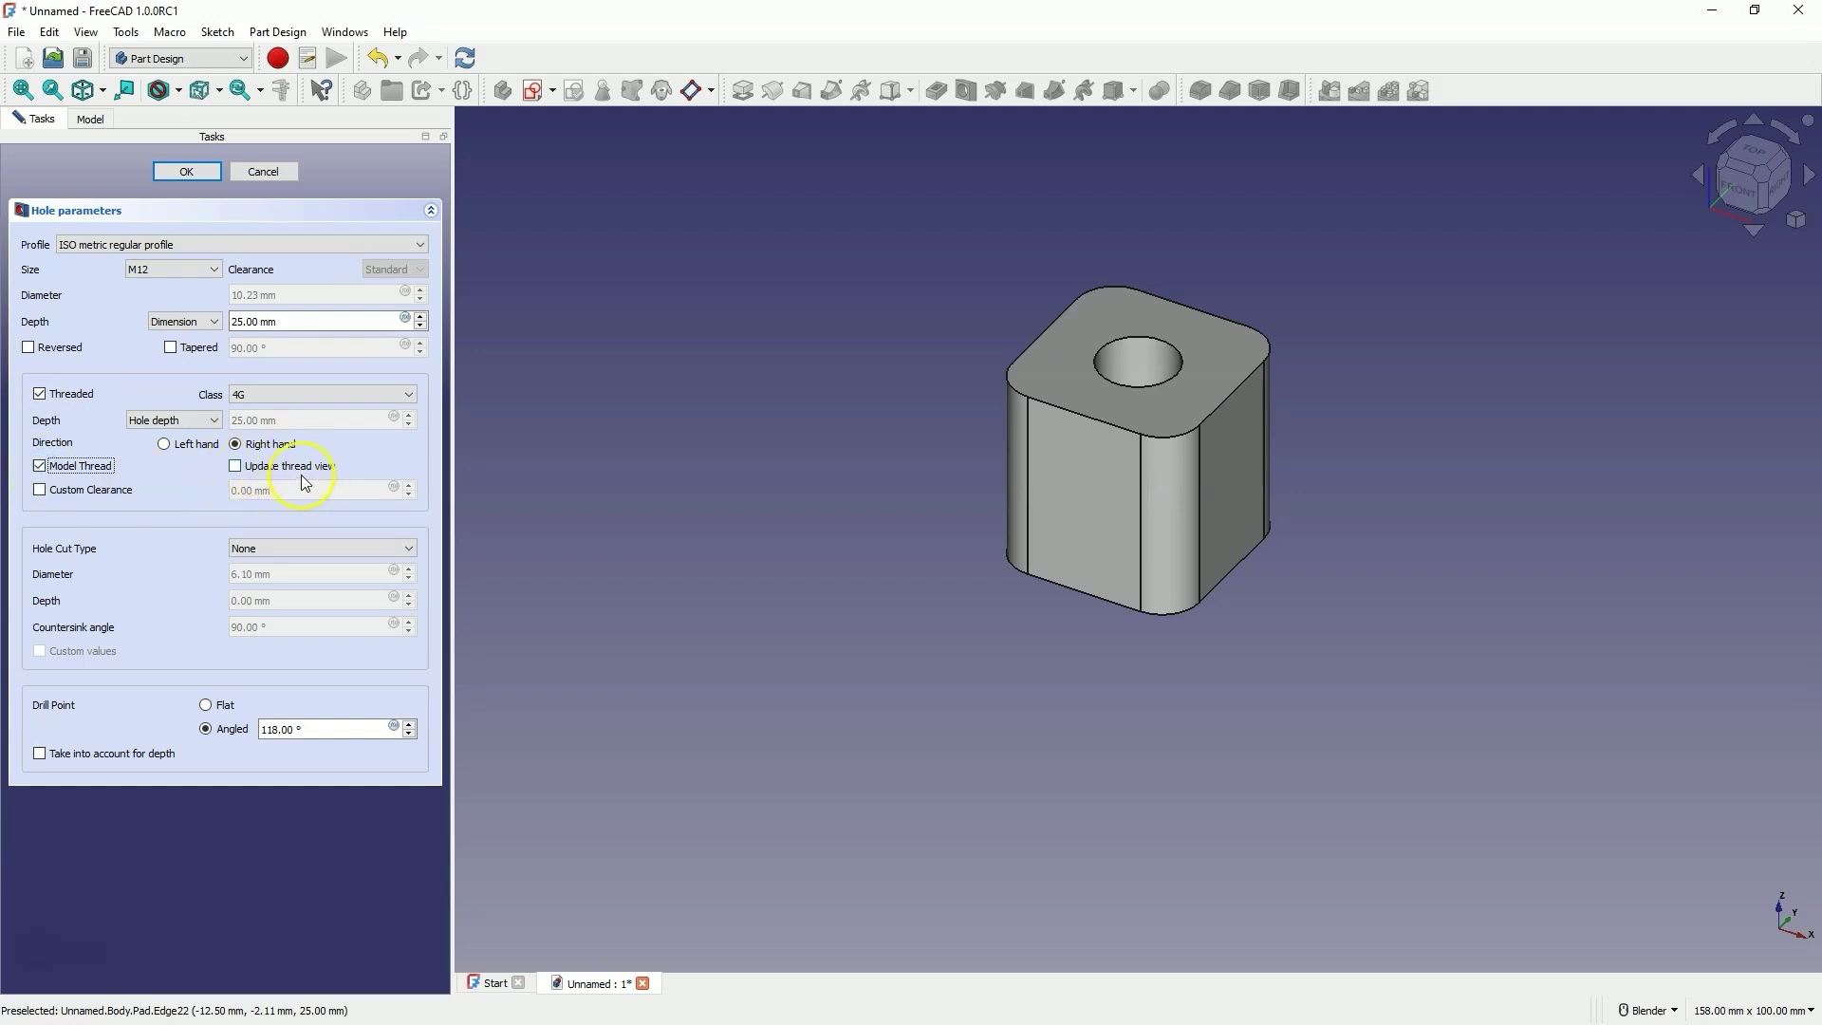
pyautogui.click(289, 465)
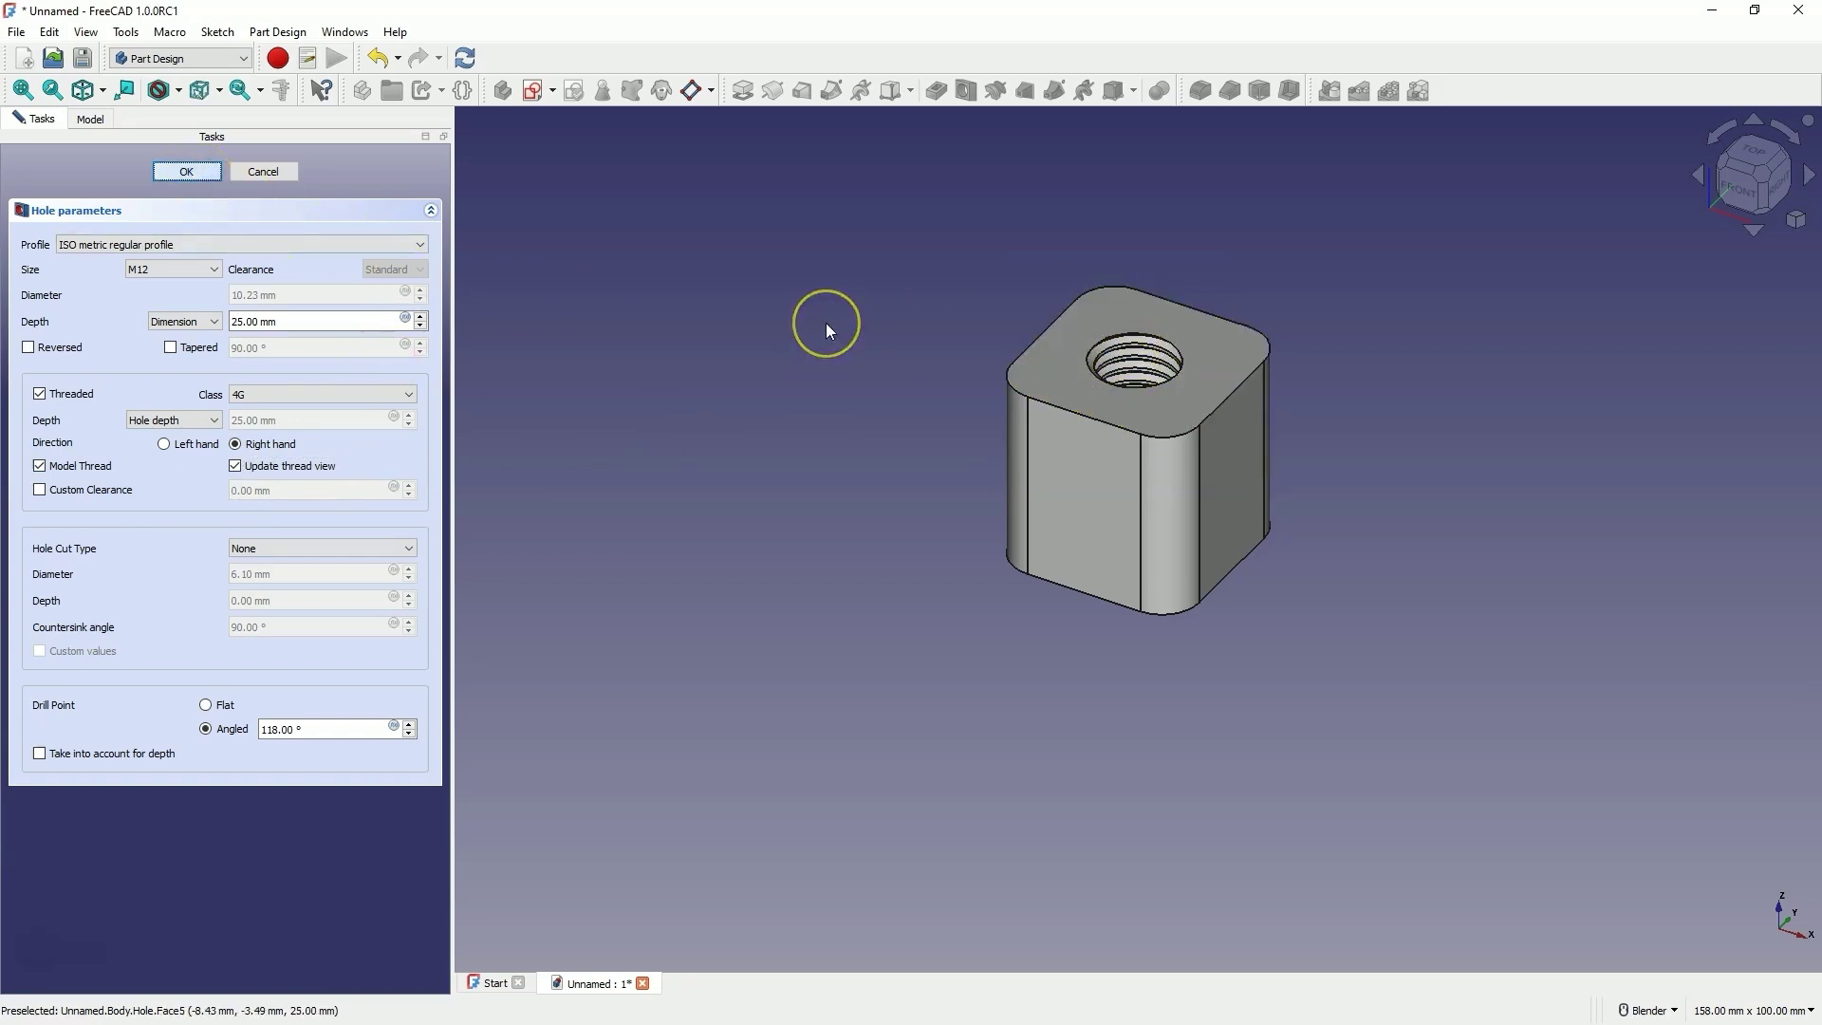
pyautogui.press('Return')
pyautogui.moveTo(825, 322); pyautogui.dragTo(781, 402, button='middle')
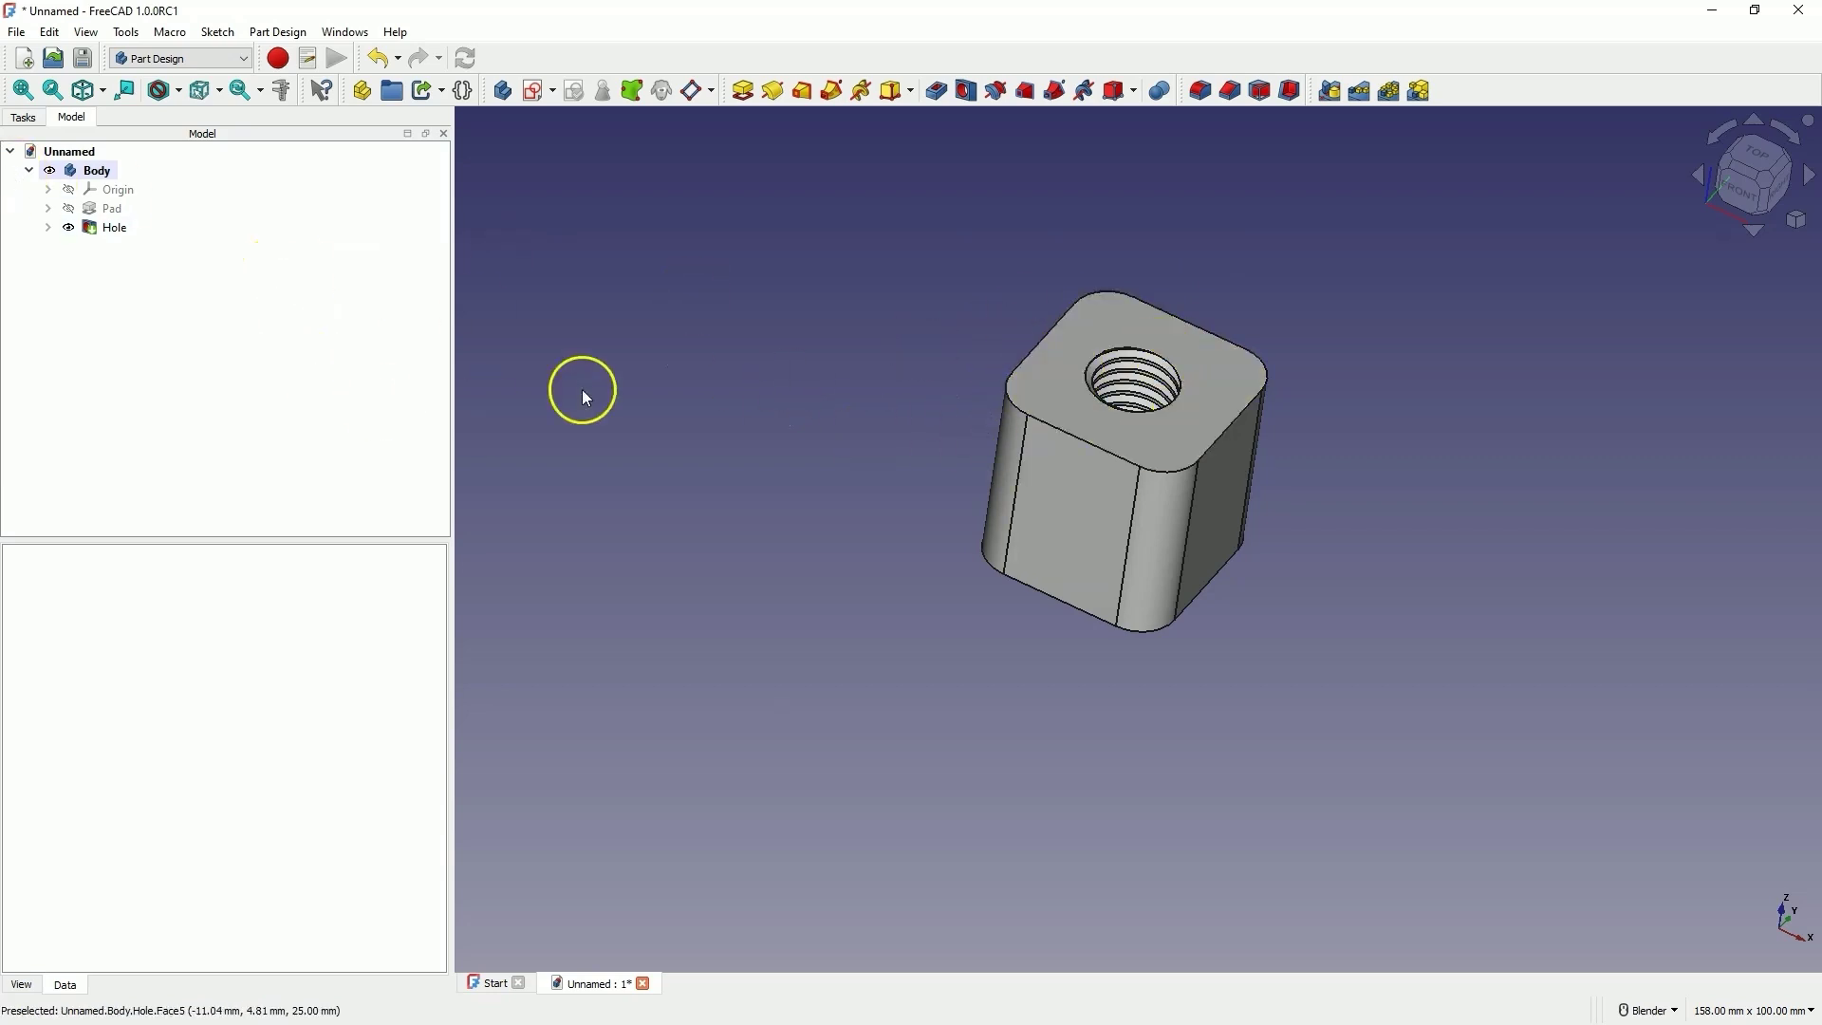
# Create a new body for the screw and sketch a 13 mm circle centred on its XY-plane origin.
pyautogui.click(508, 93)
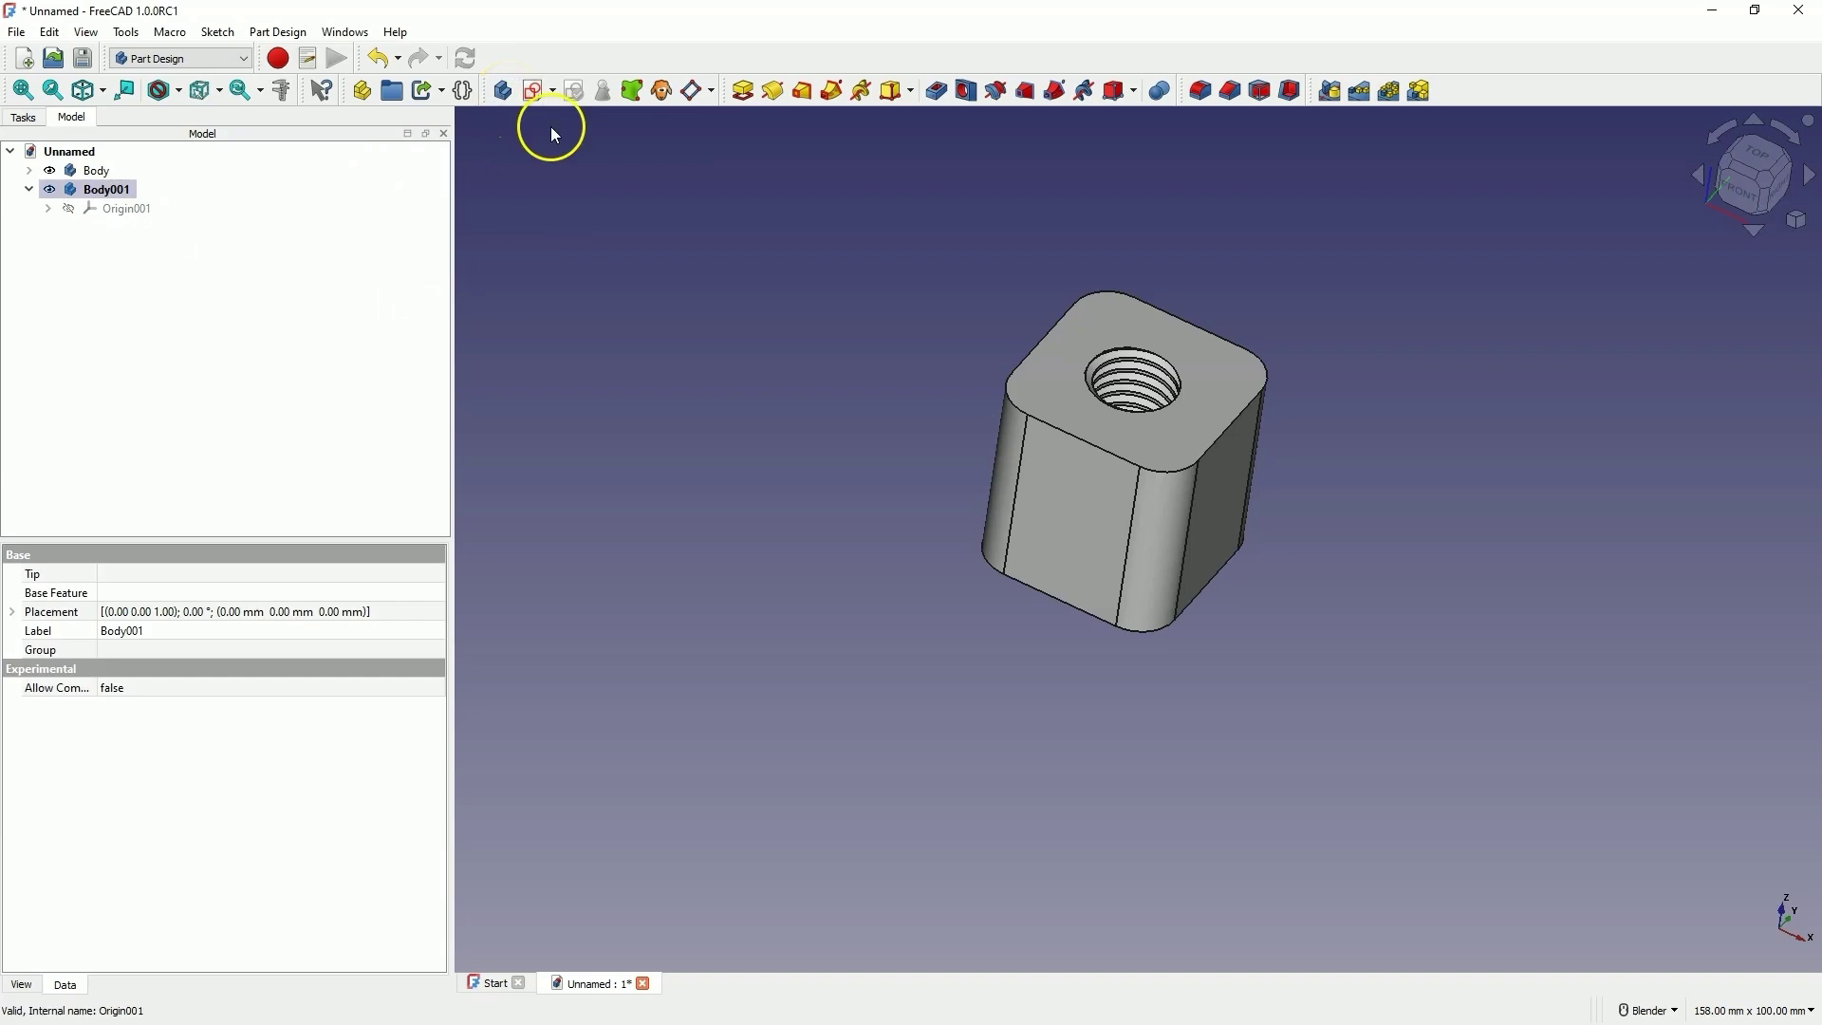
pyautogui.click(536, 102)
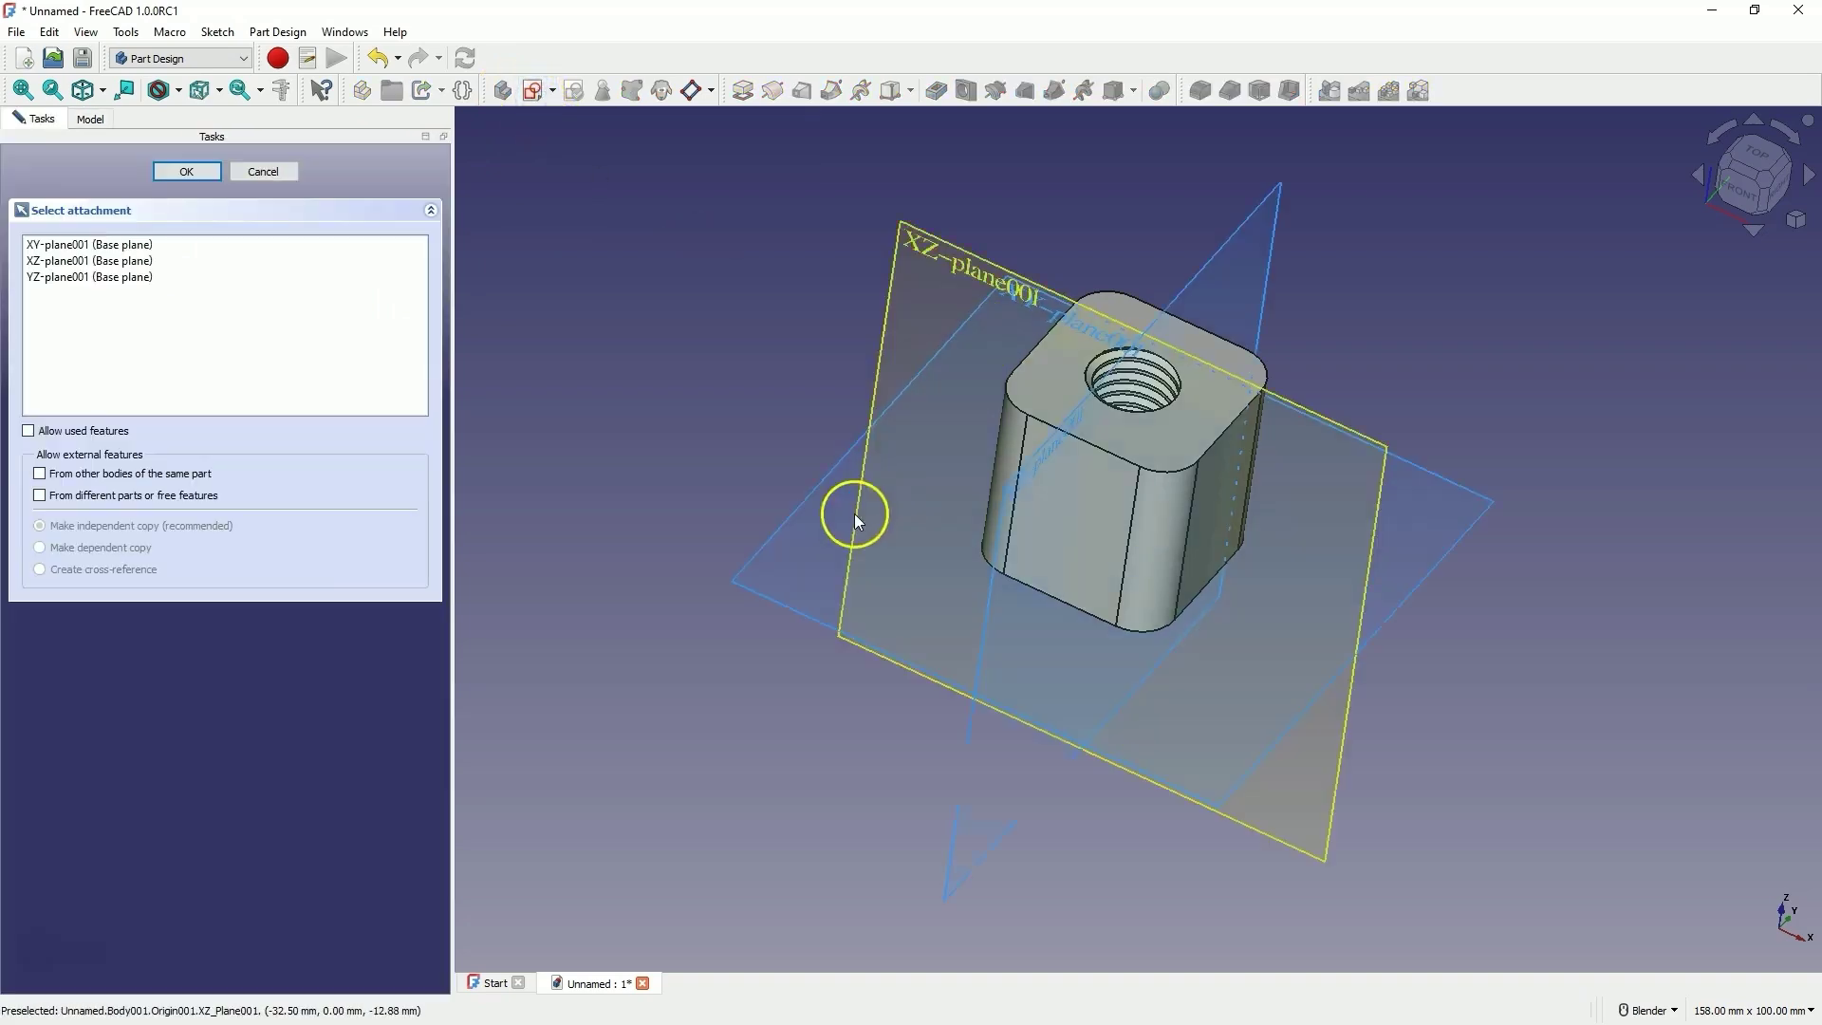
pyautogui.click(794, 507)
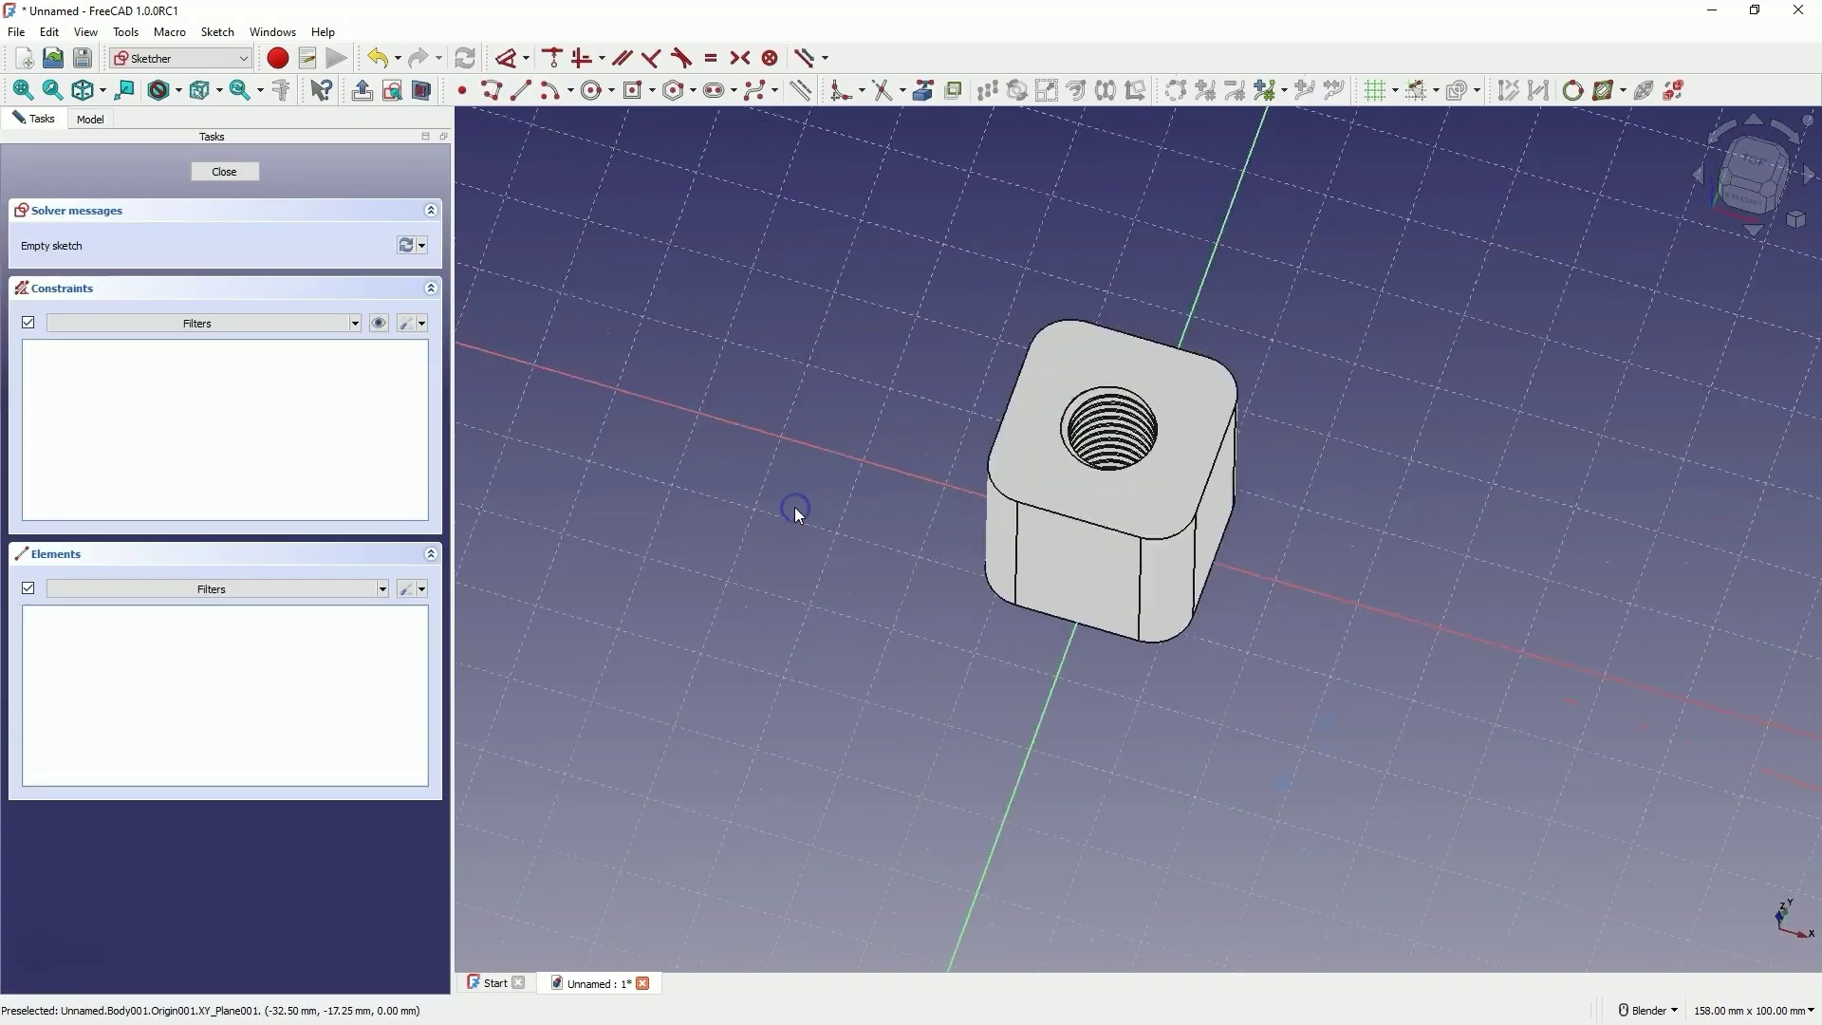
pyautogui.click(592, 91)
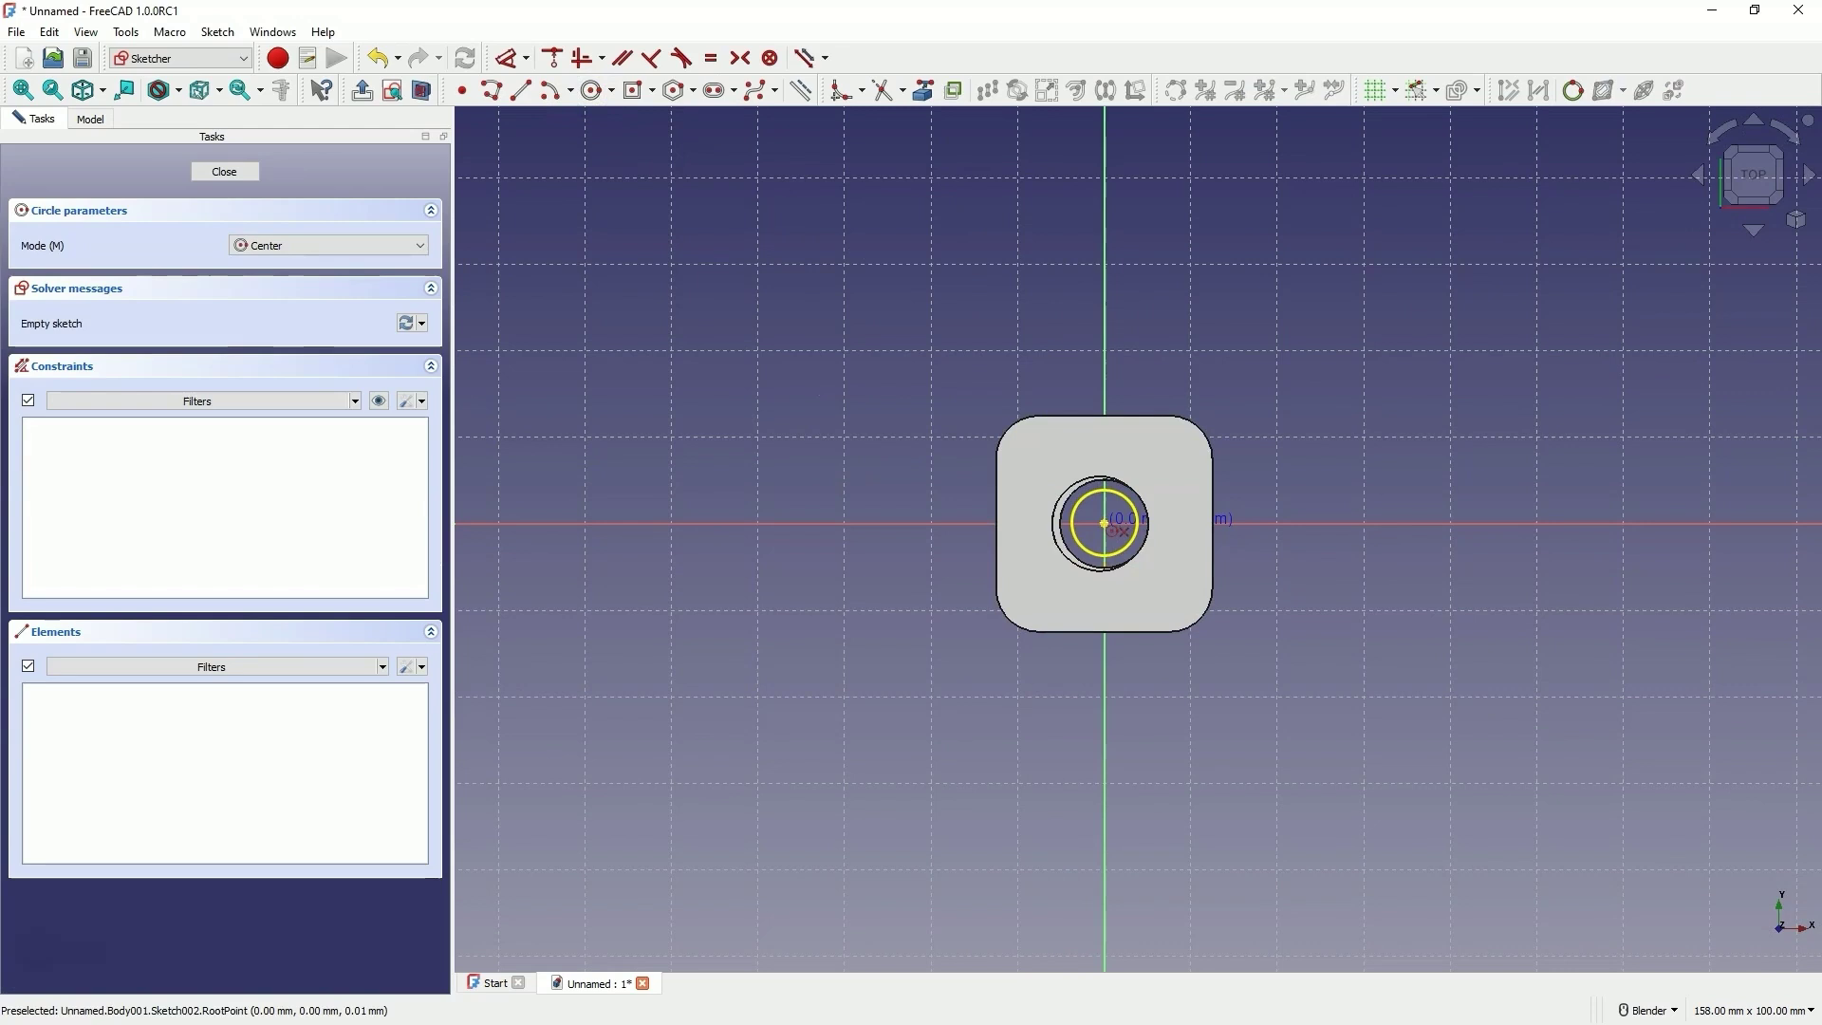
pyautogui.click(1104, 523)
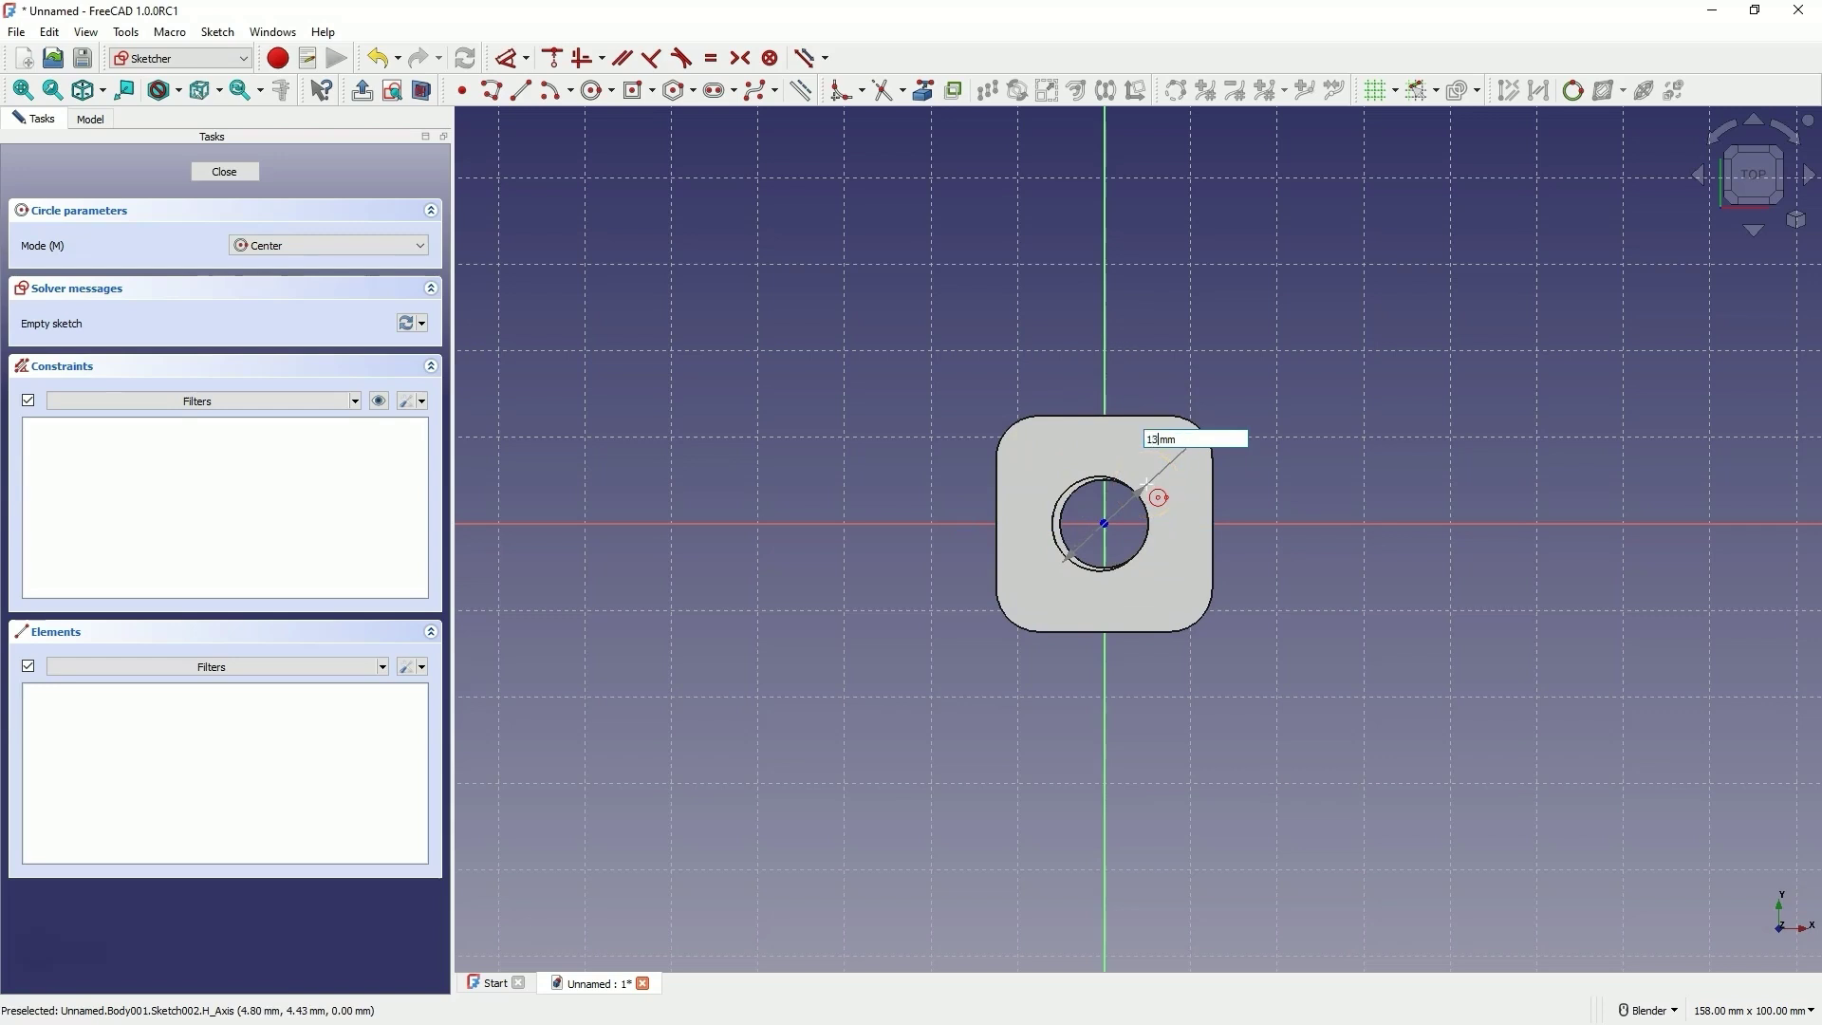
pyautogui.press('Return')
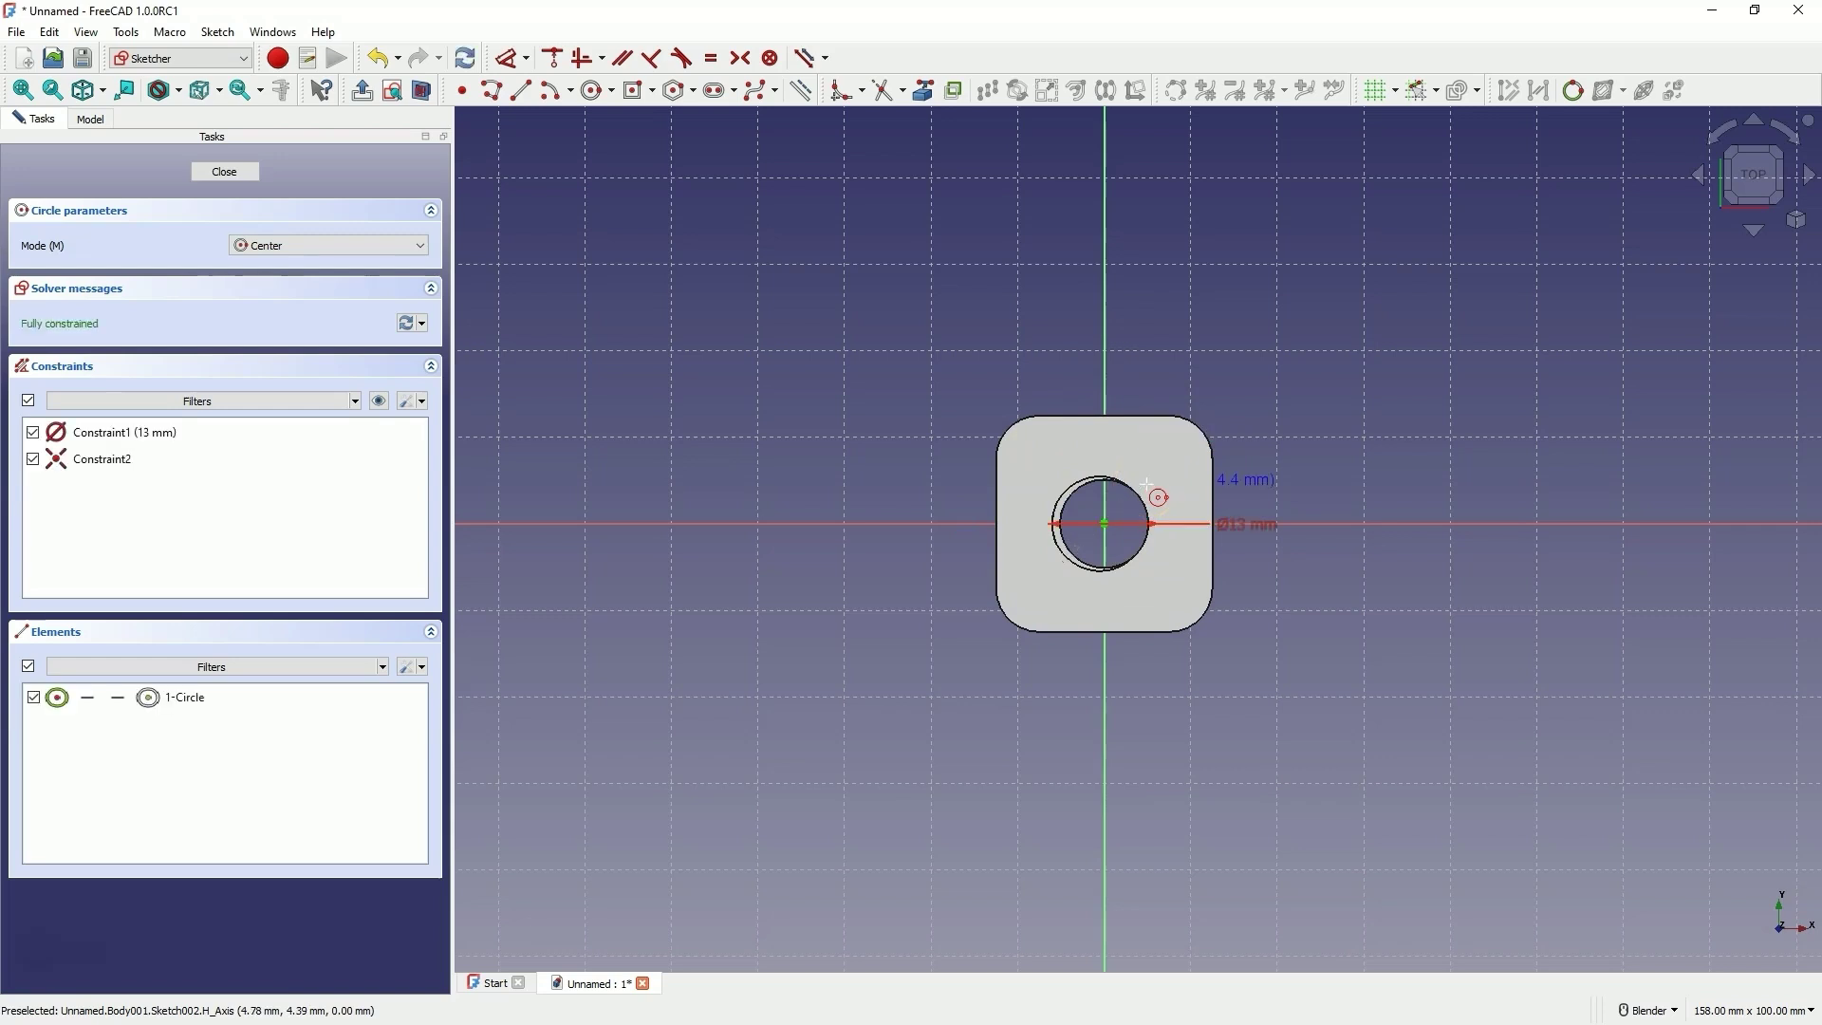
# Close the 13 mm circle sketch and pad it 25 mm into a cylinder.
pyautogui.click(207, 174)
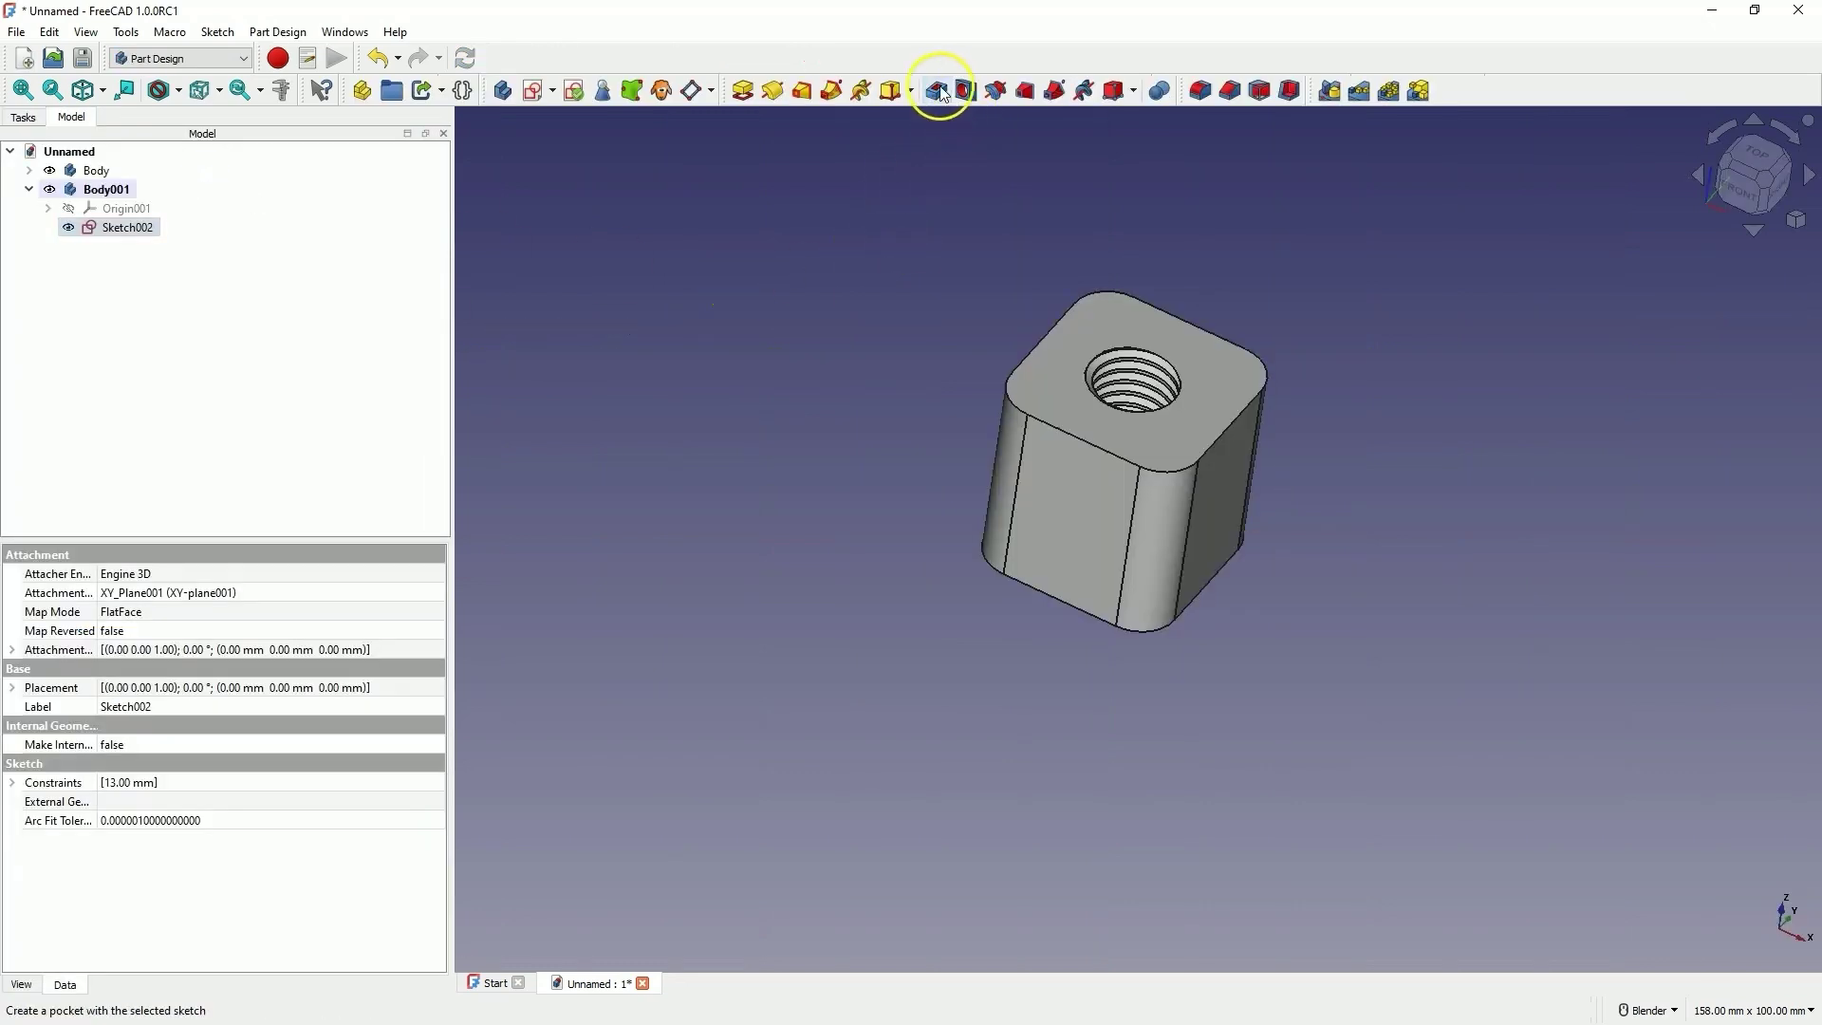
pyautogui.click(741, 91)
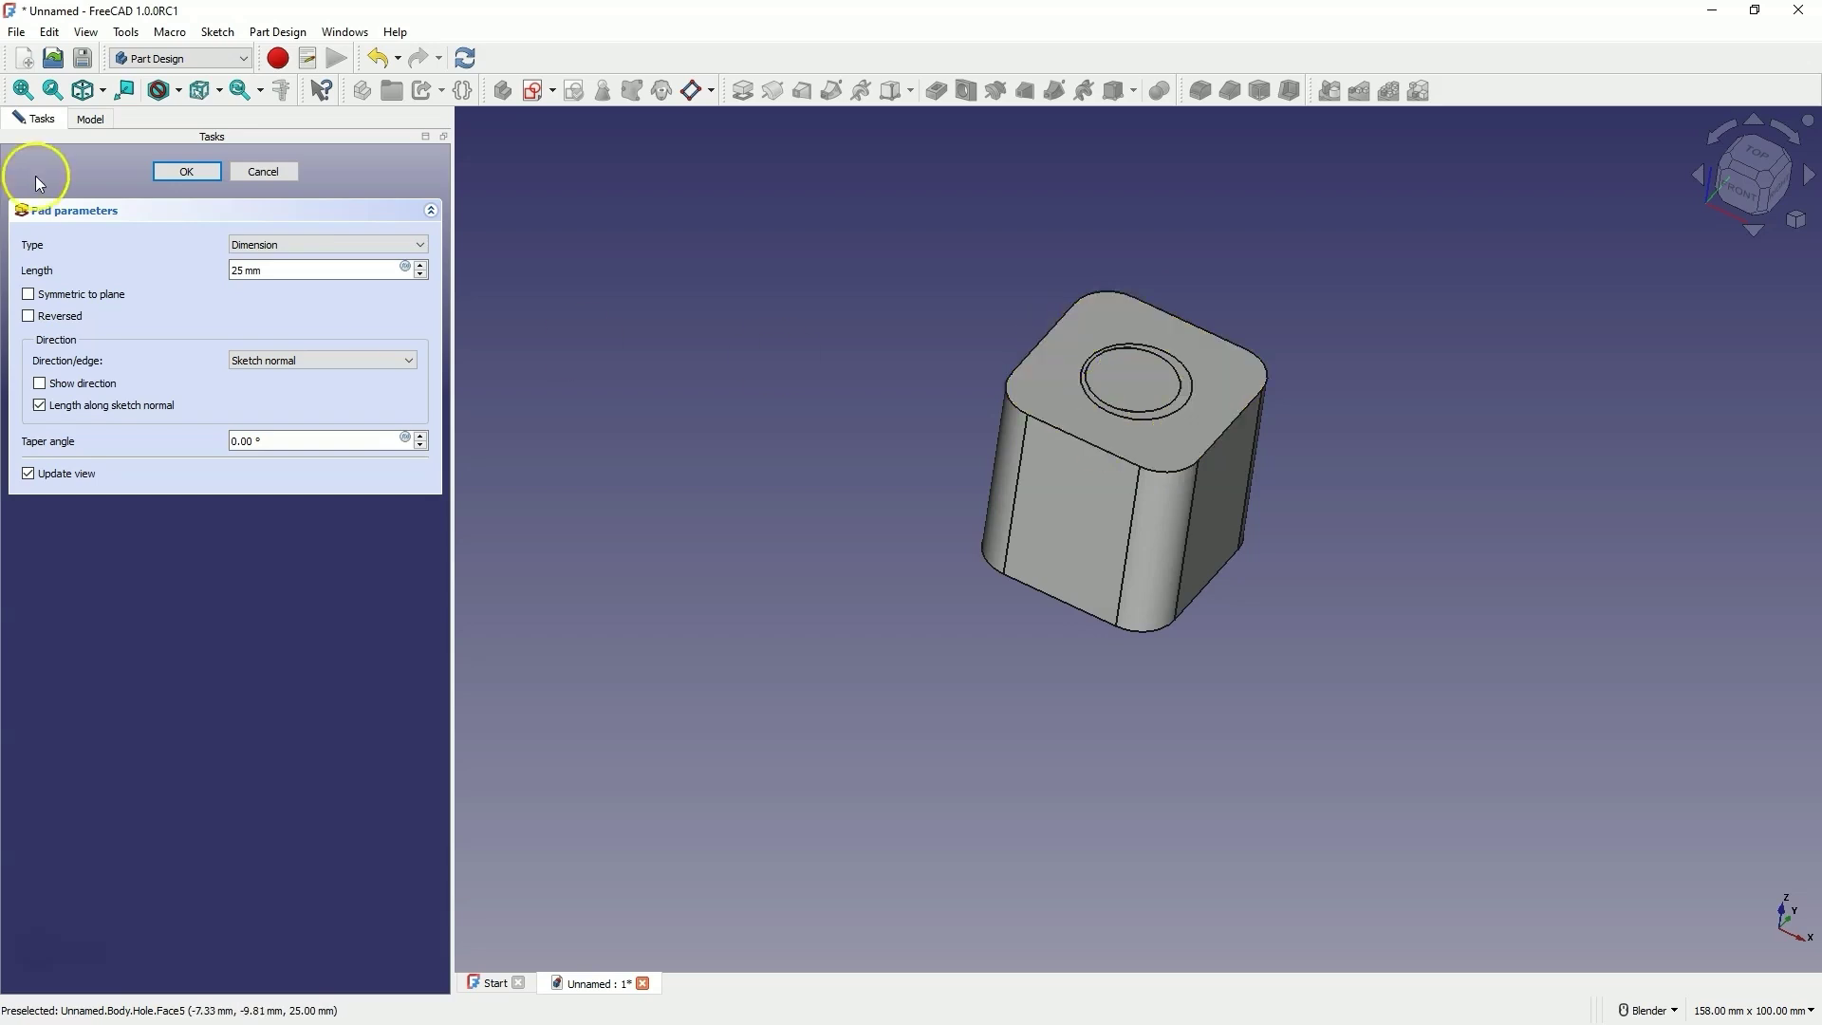
# Confirm the 25 mm cylinder pad and select the threaded block body.
pyautogui.click(187, 172)
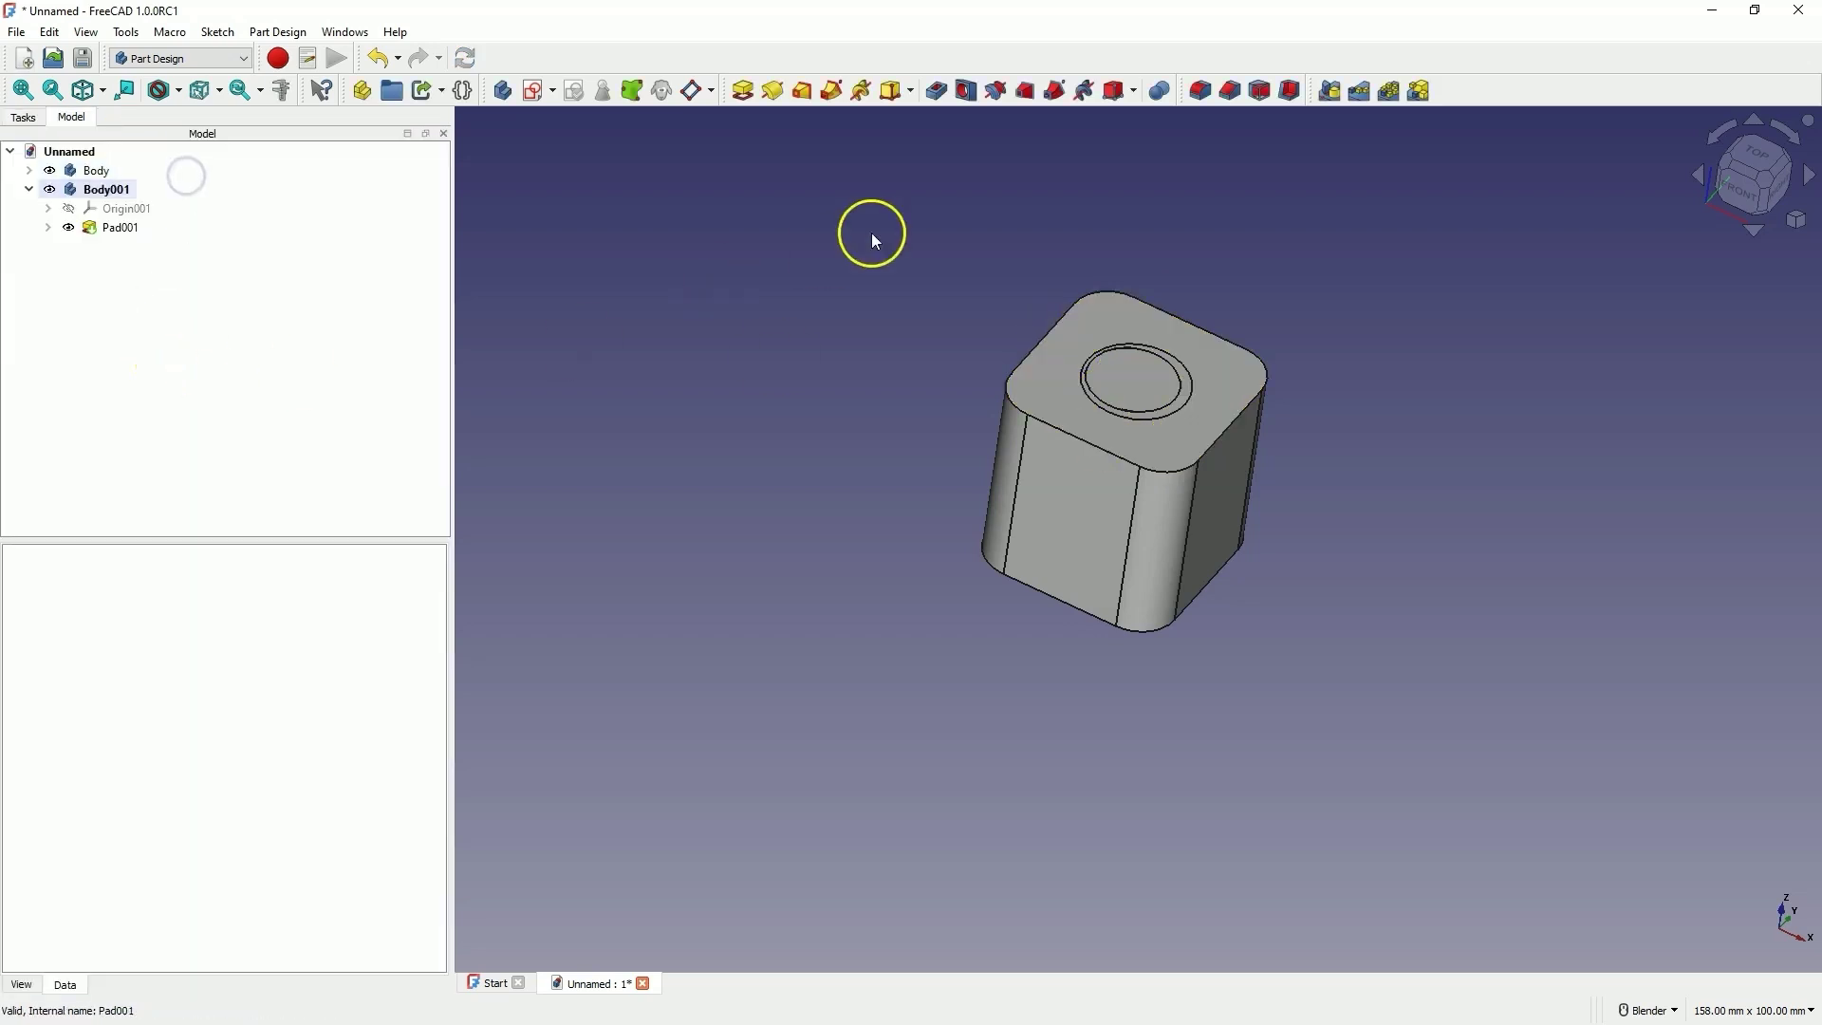
pyautogui.click(122, 192)
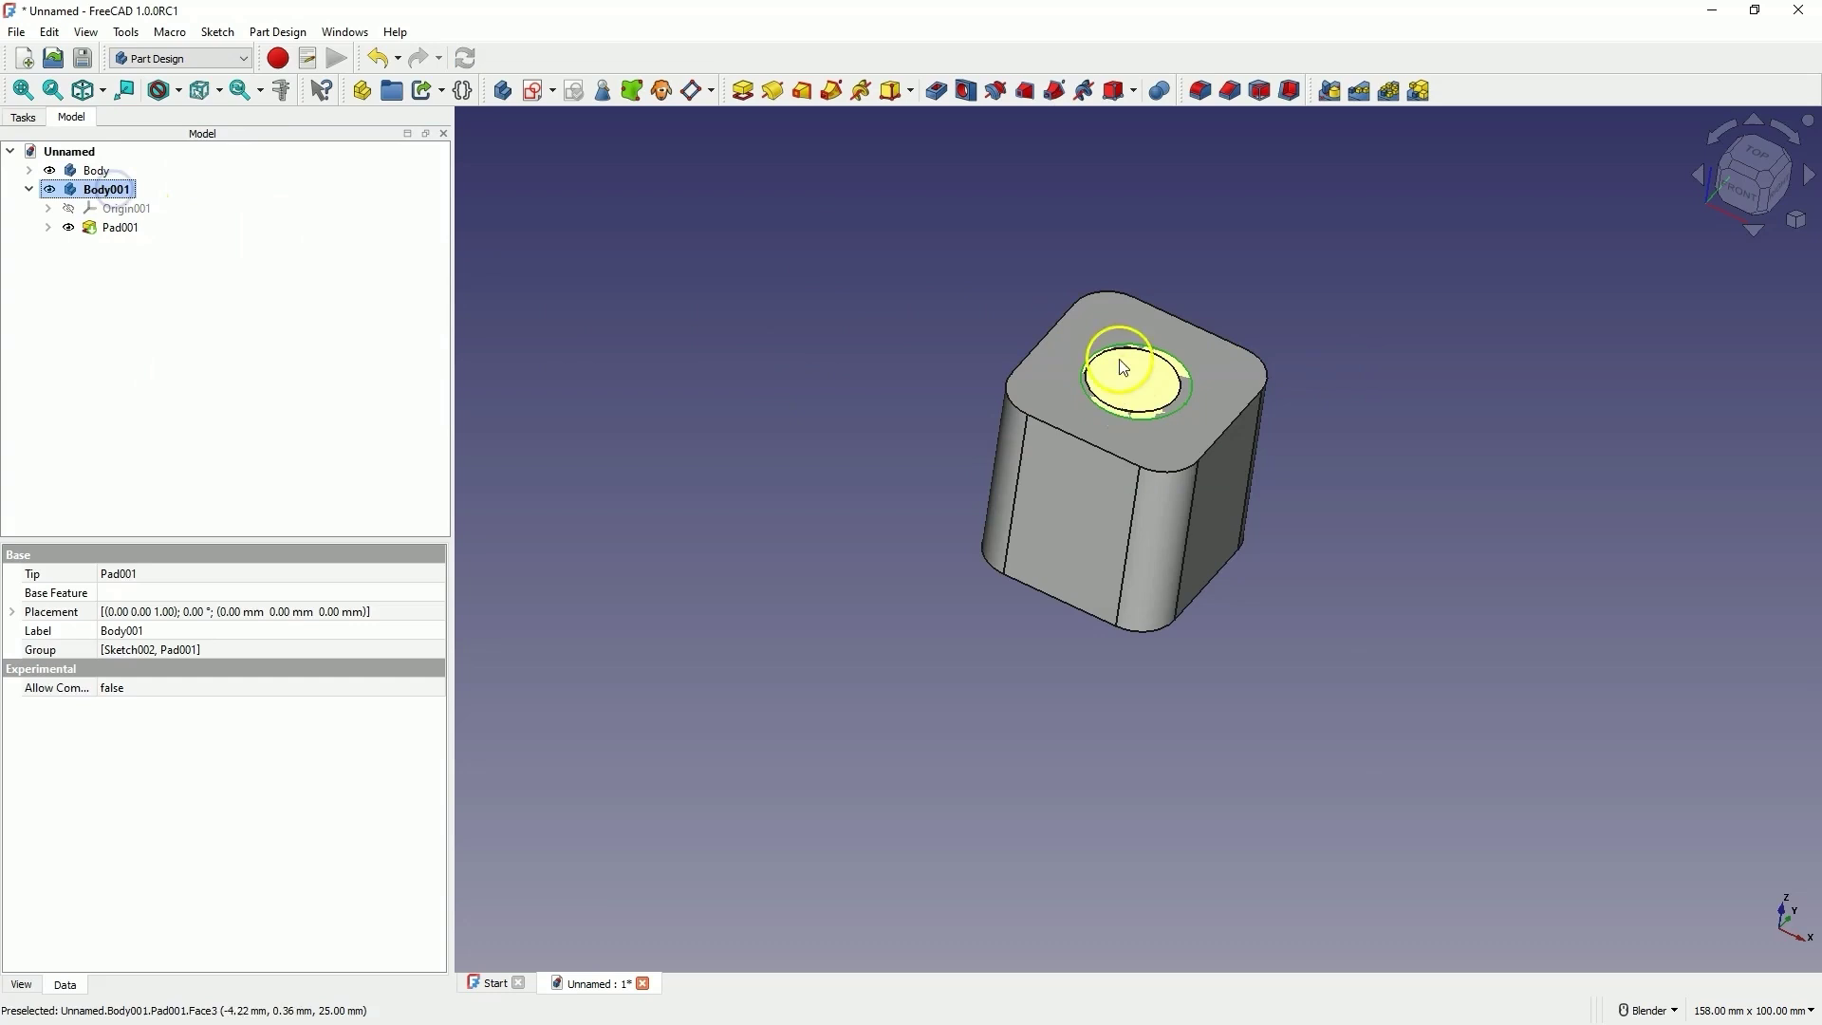
pyautogui.click(1048, 411)
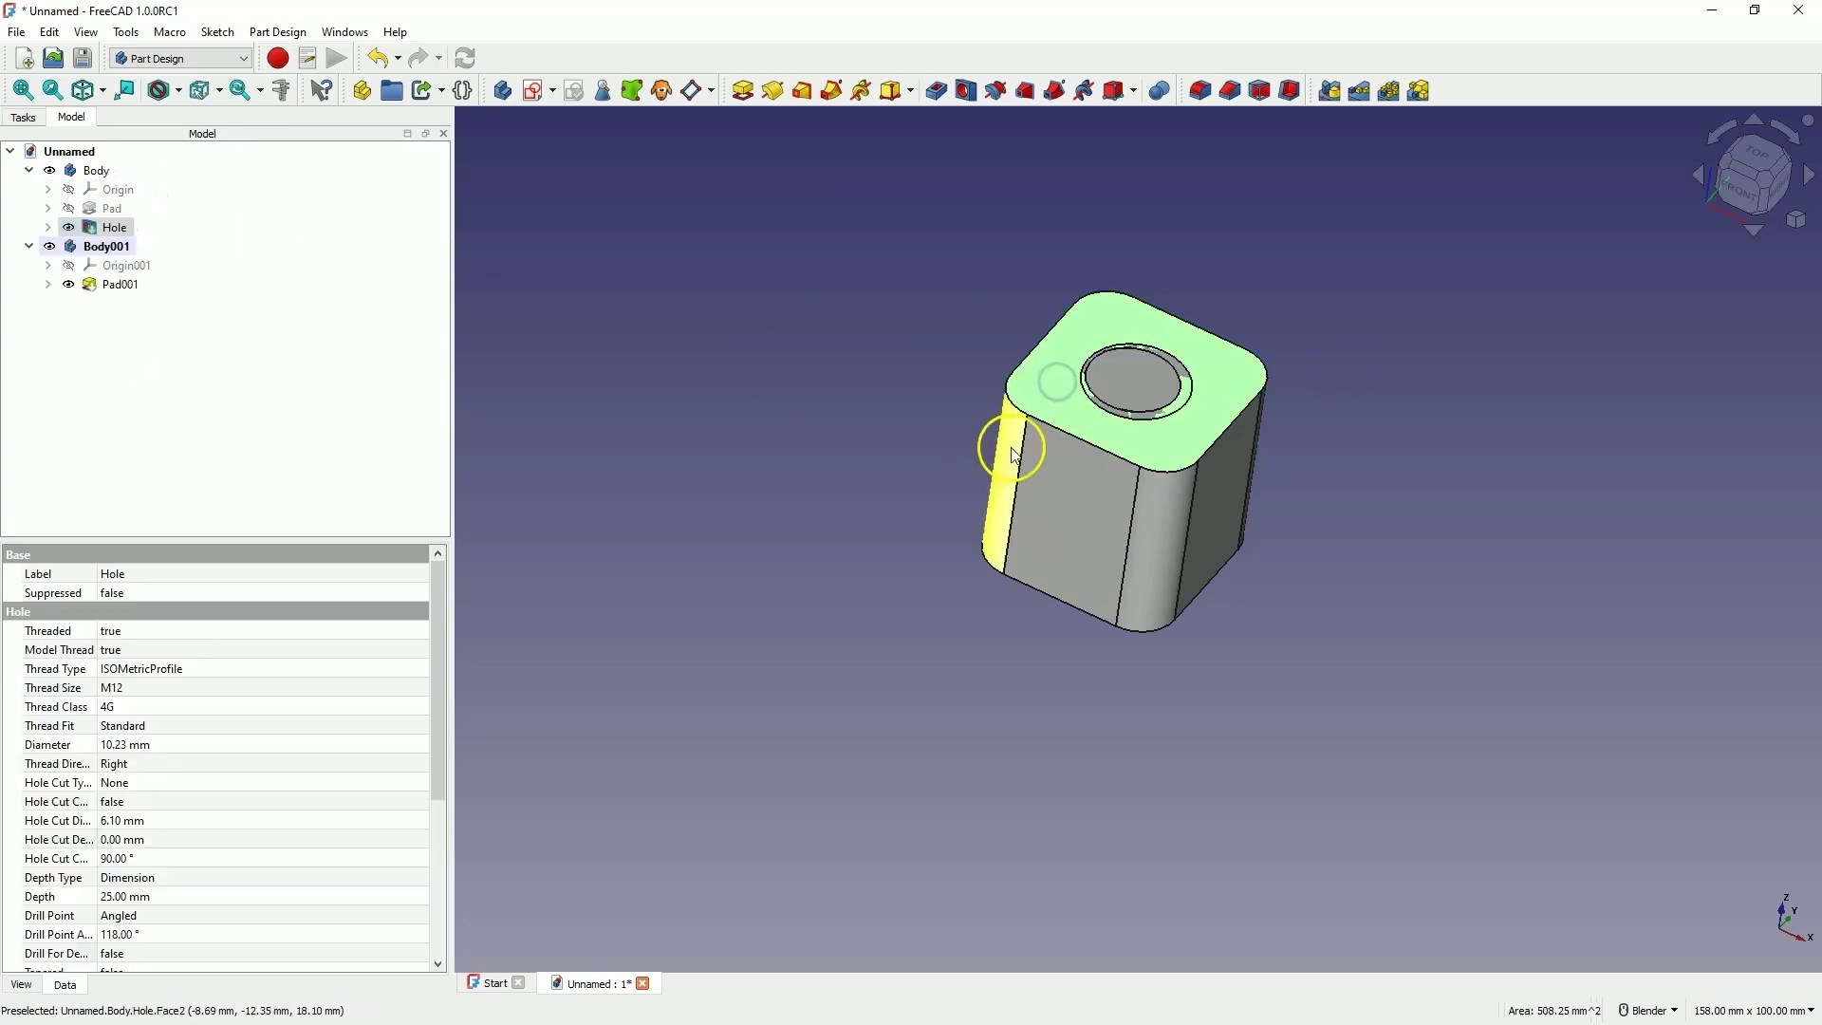
pyautogui.click(95, 171)
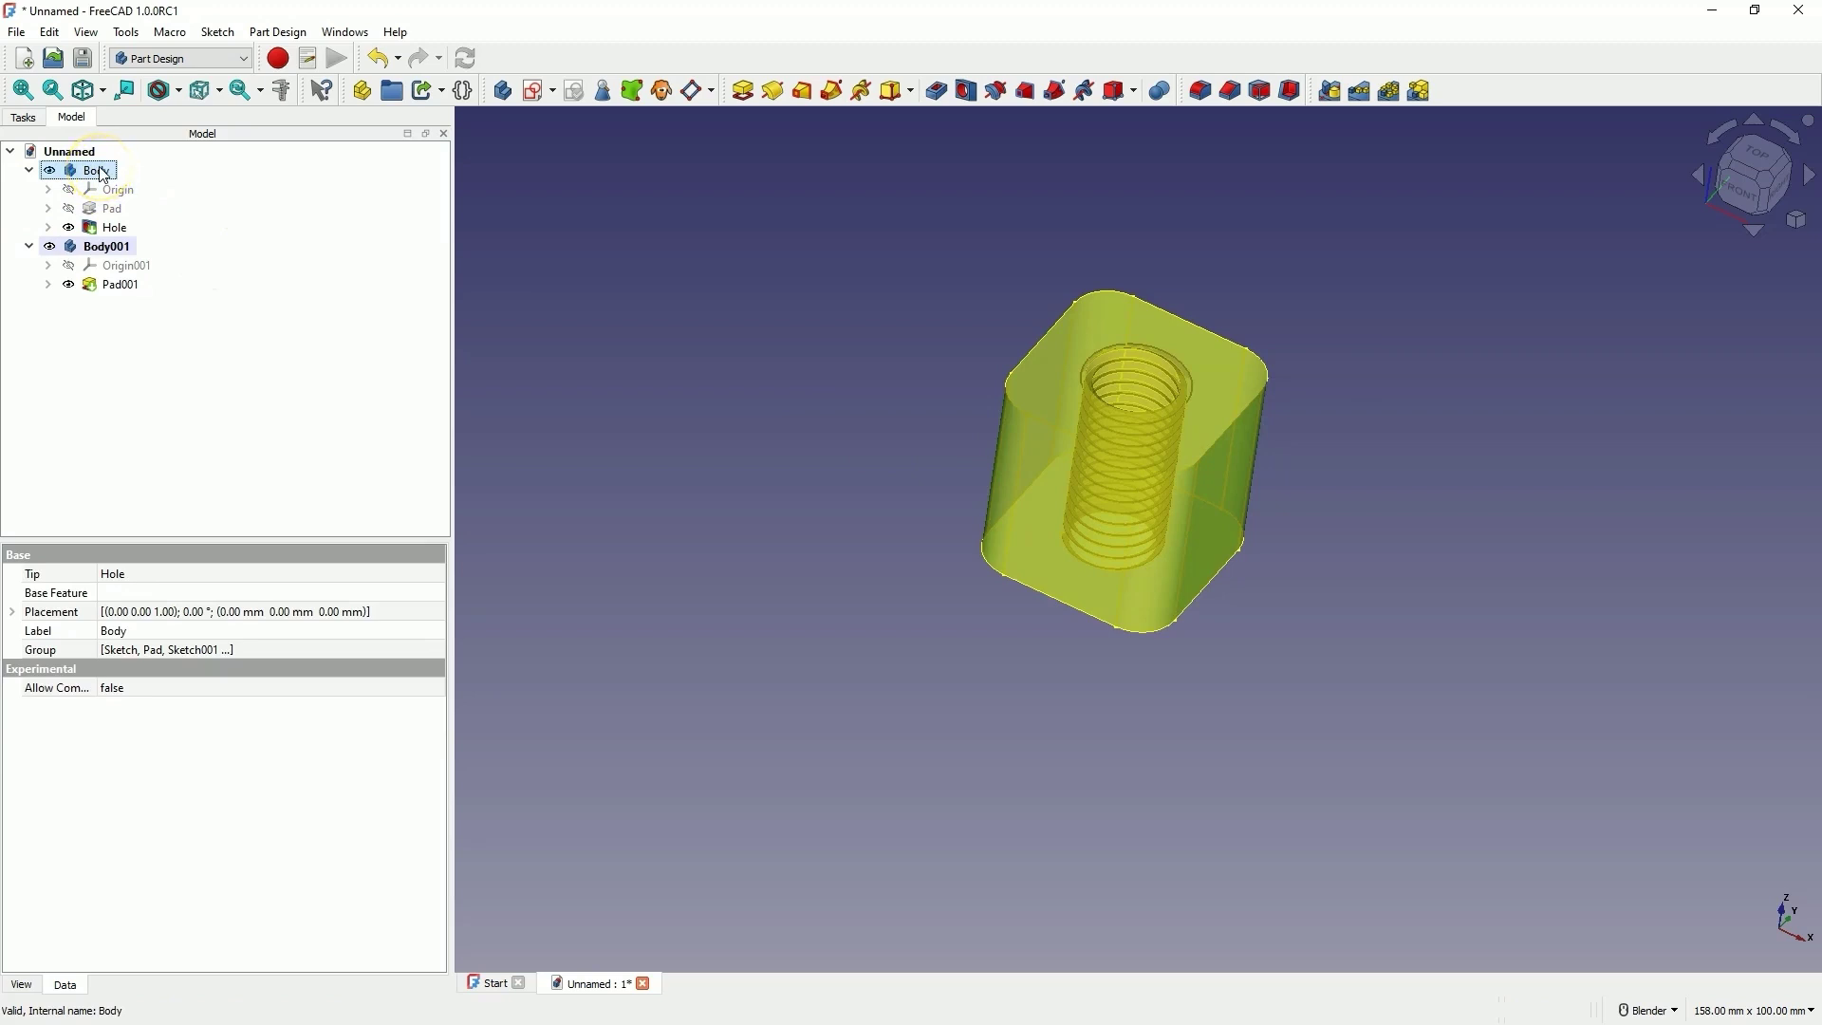
pyautogui.click(105, 172)
pyautogui.click(112, 173)
# Copy the threaded block body with its dependencies and paste it as Body002.
pyautogui.hotkey('ctrl', 'c')
pyautogui.click(1167, 674)
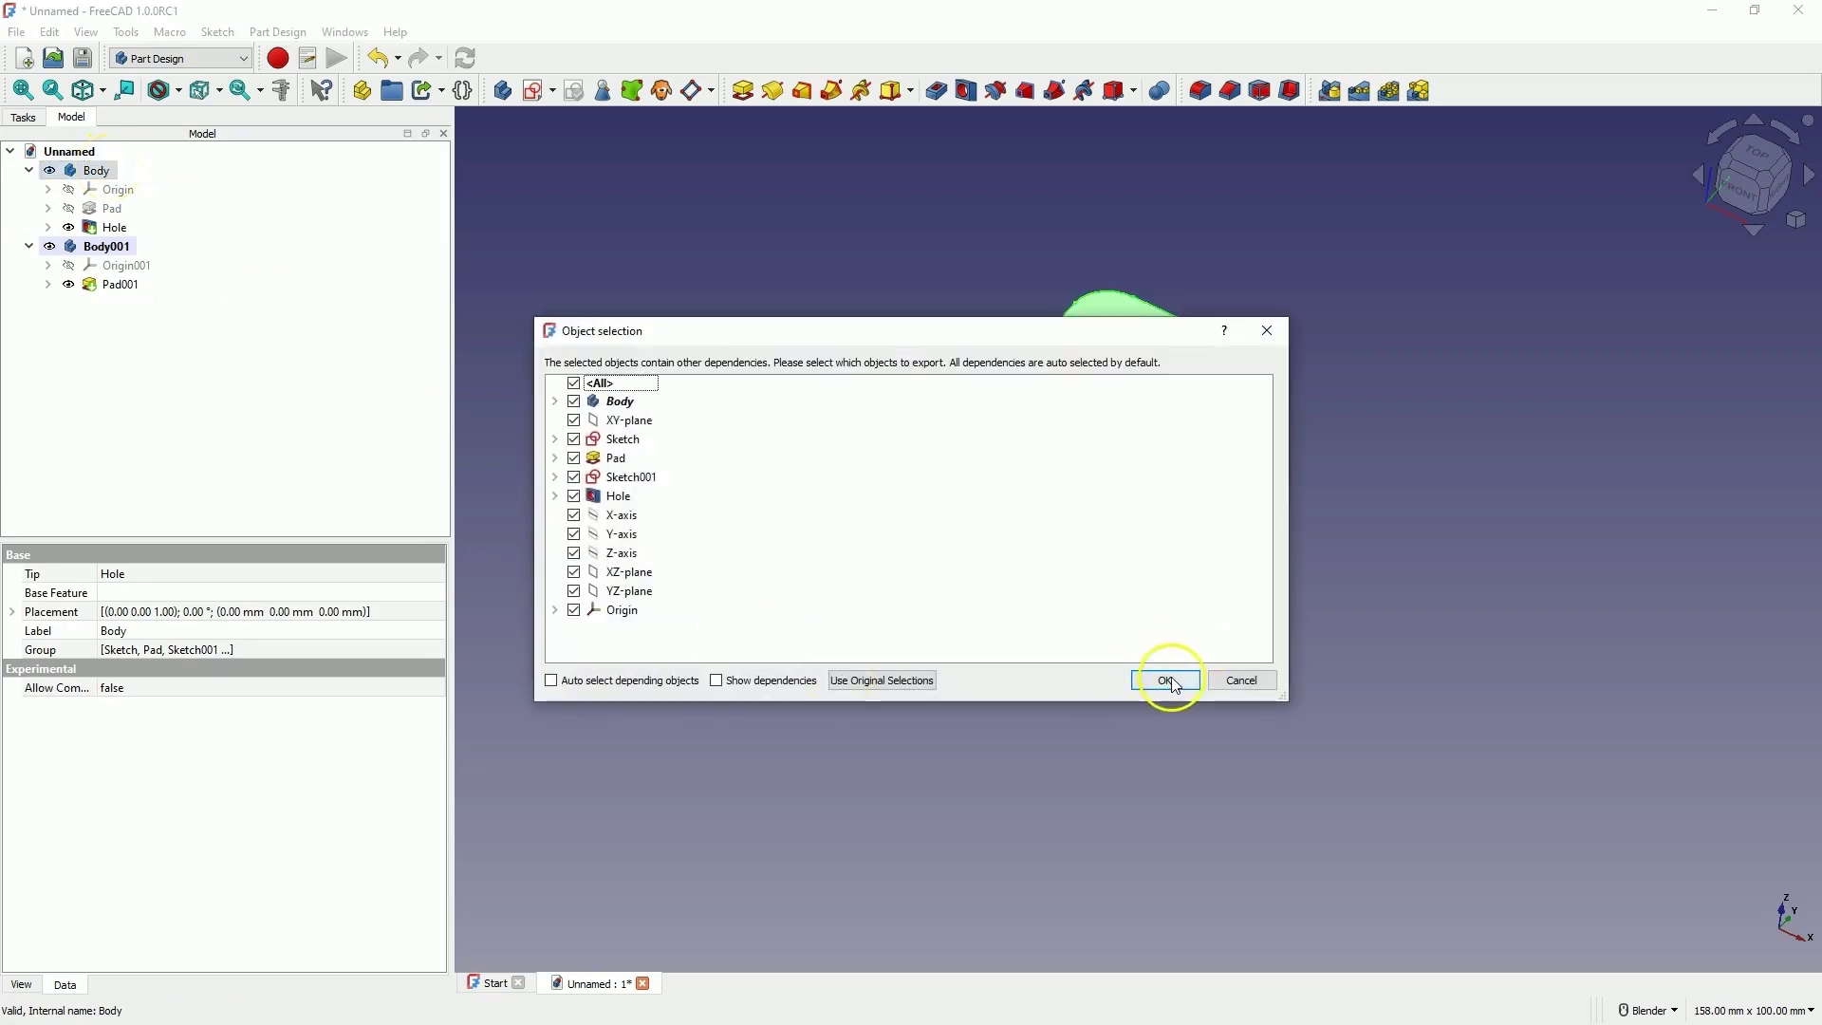
pyautogui.click(207, 423)
pyautogui.hotkey('ctrl', 'v')
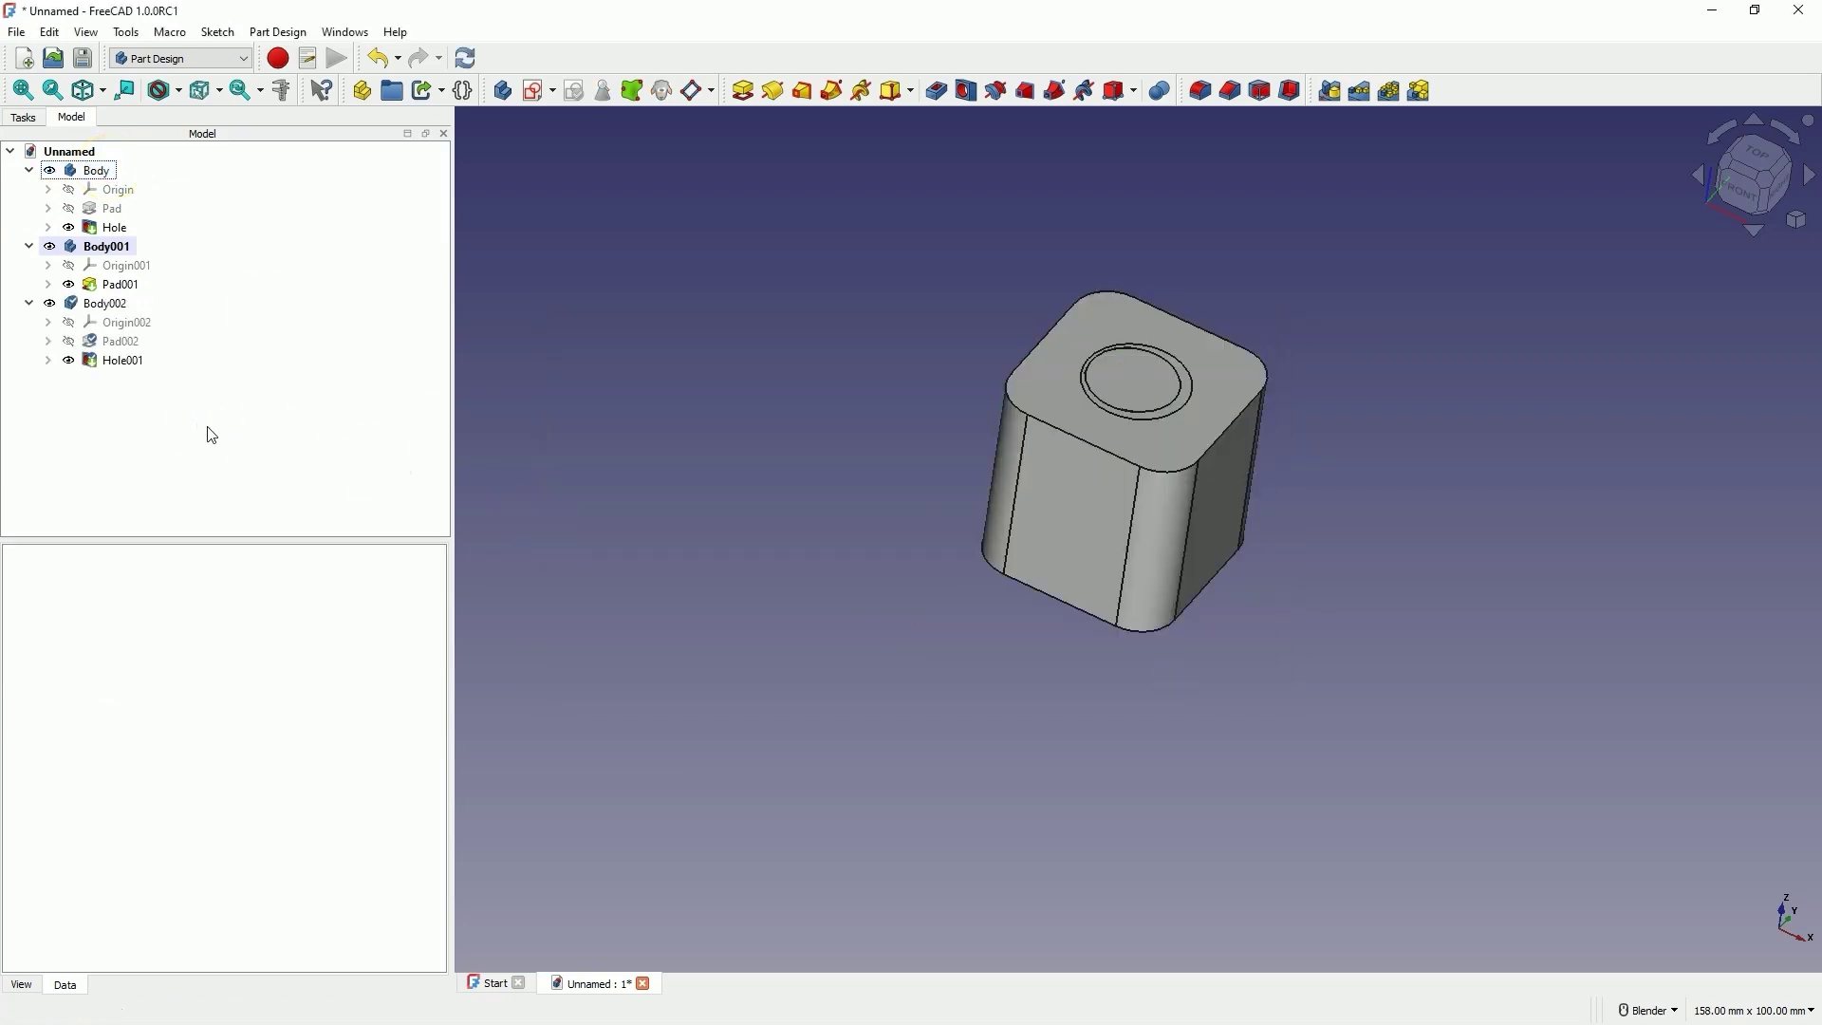
pyautogui.click(101, 307)
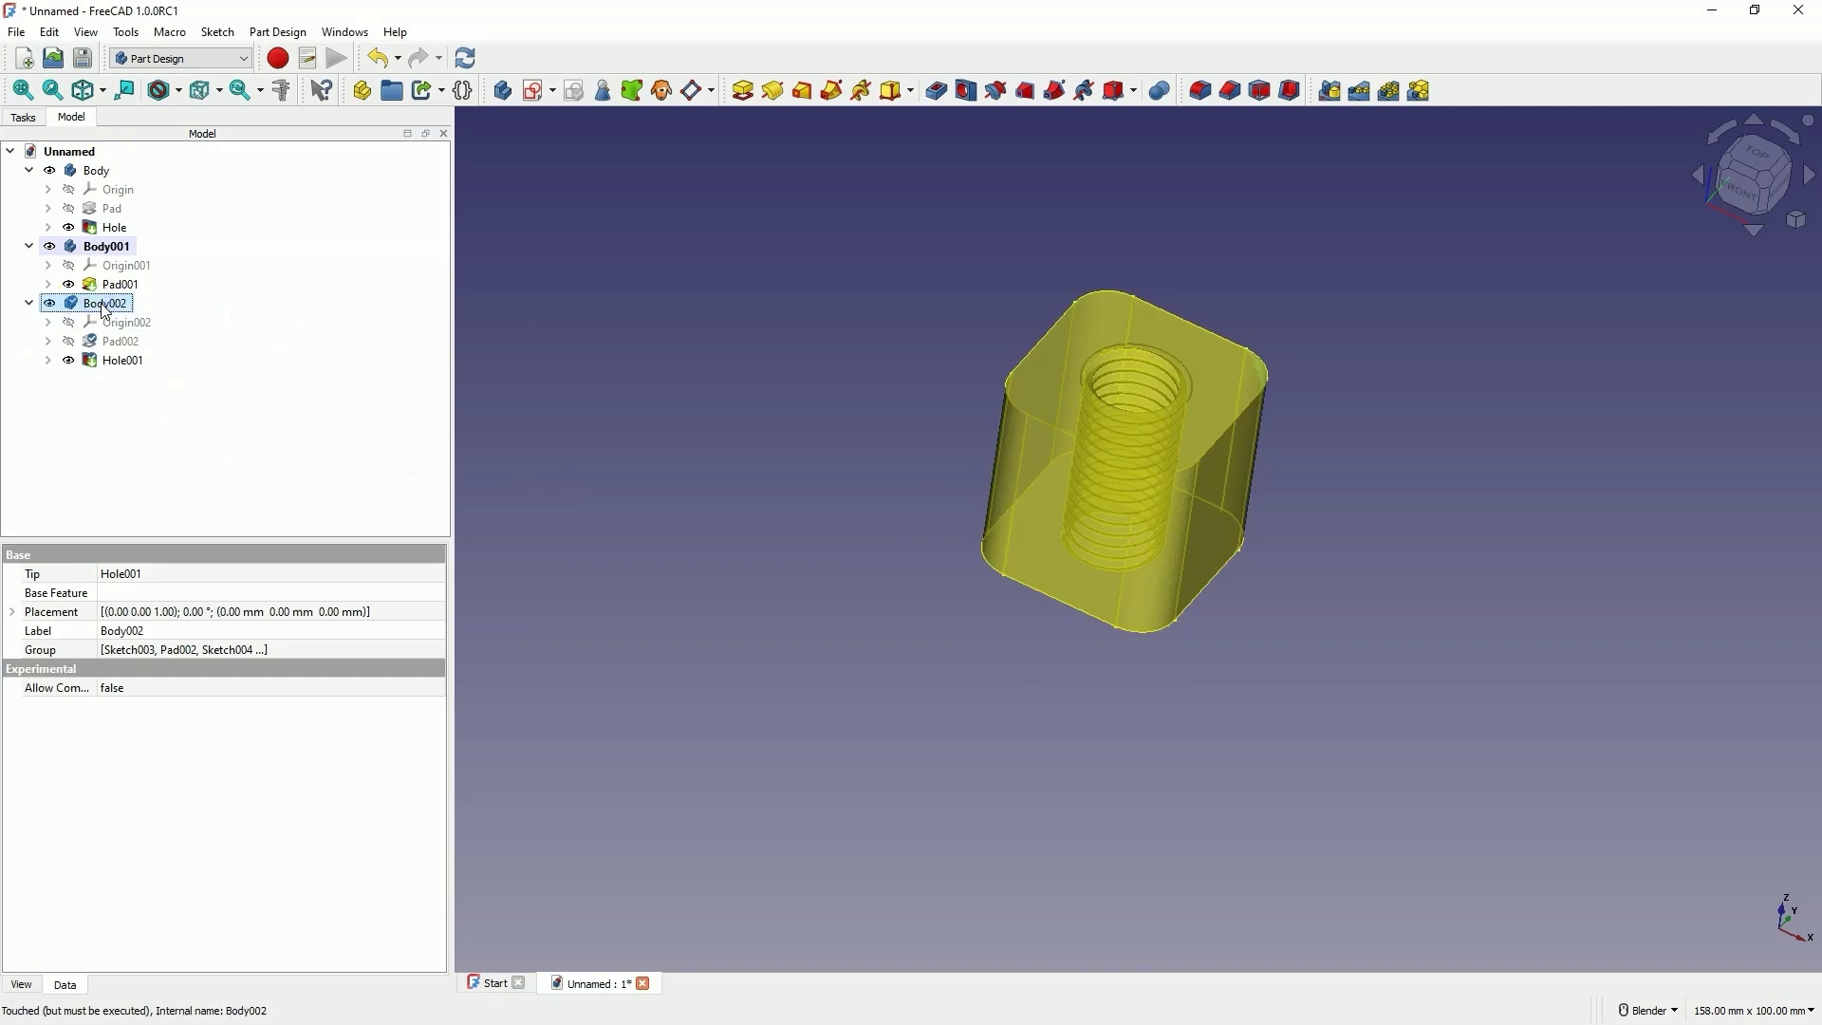
pyautogui.click(97, 173)
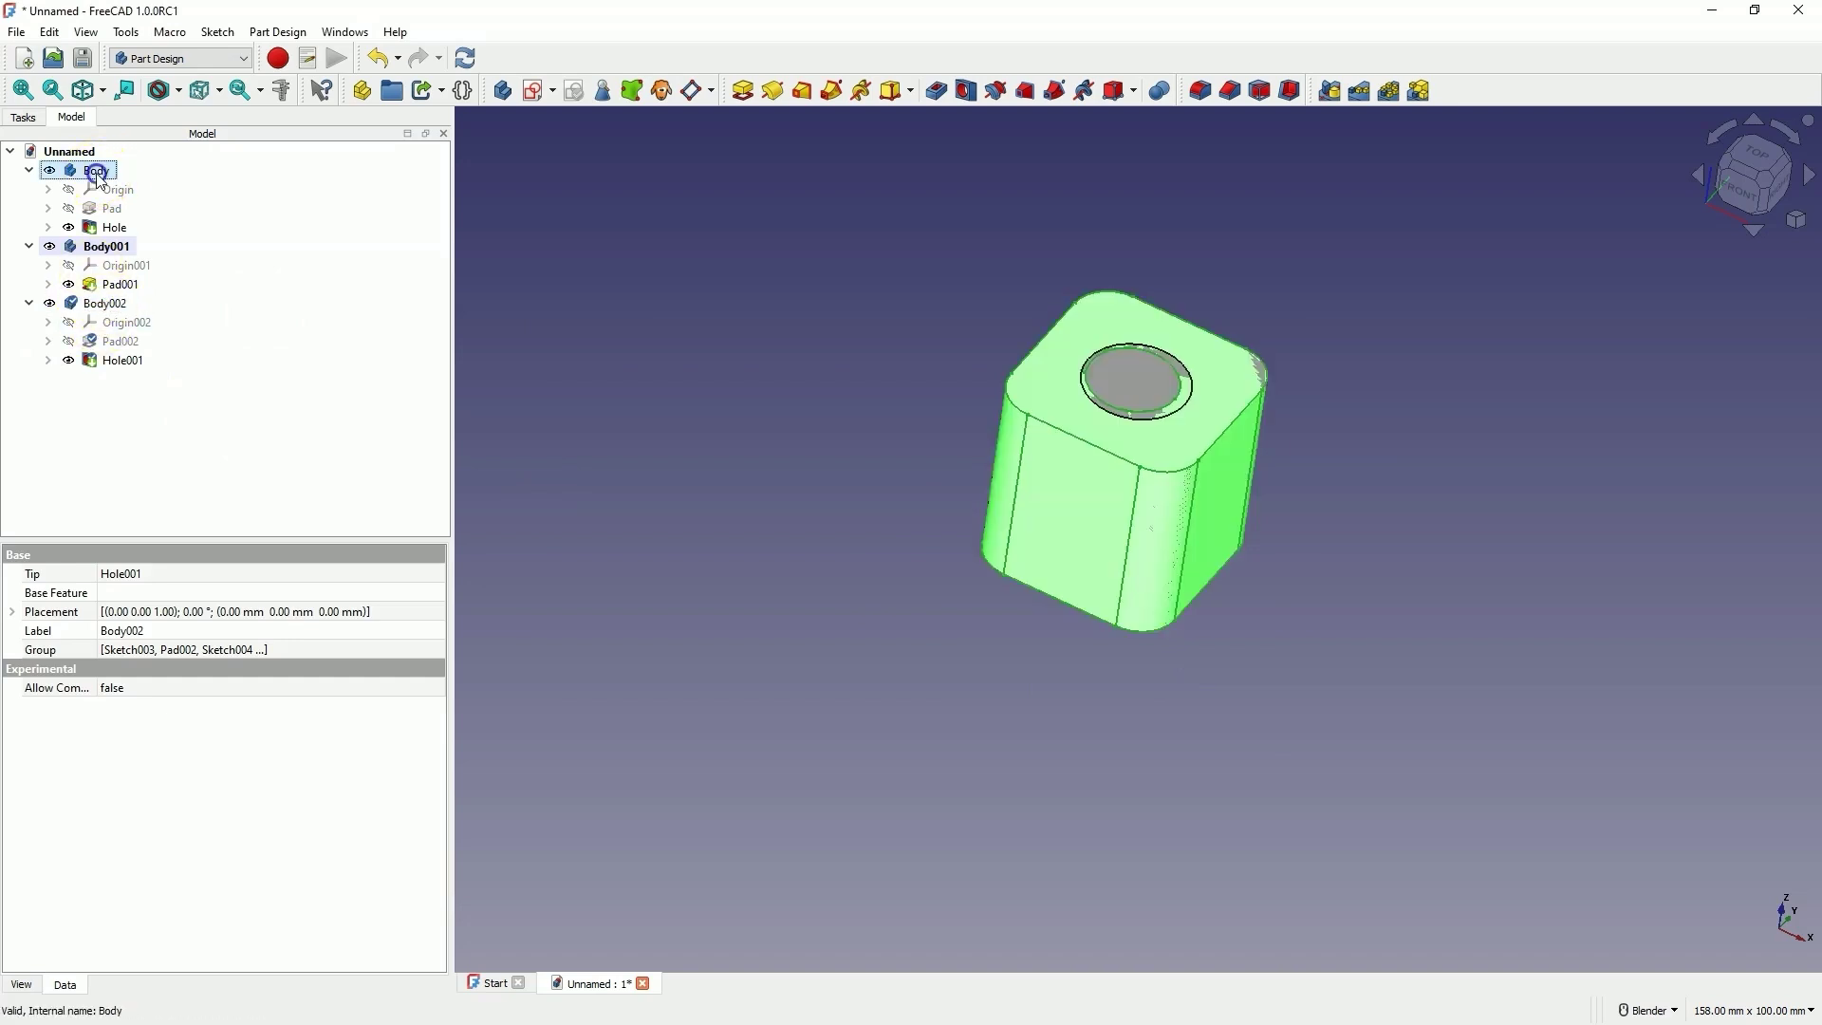
pyautogui.click(95, 175)
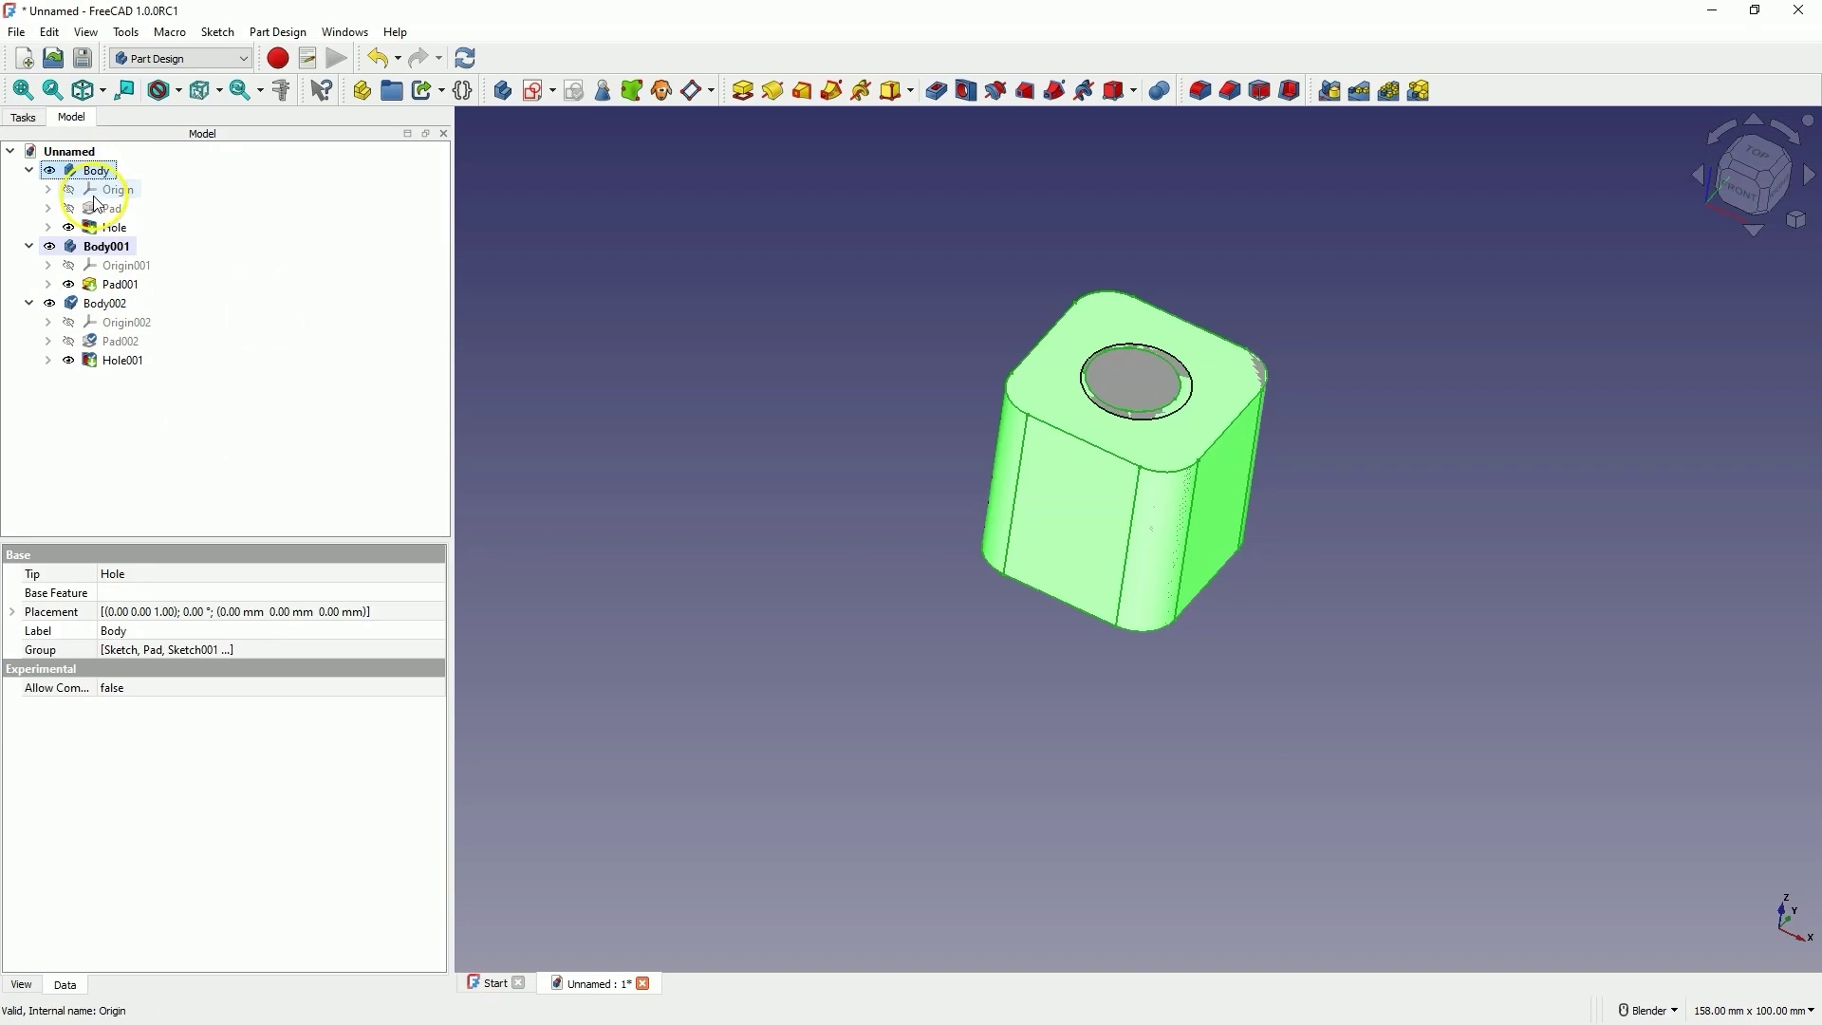
# Hide the original block and, in the Part workbench, cut Body002 from the Body001 cylinder.
pyautogui.press('space')
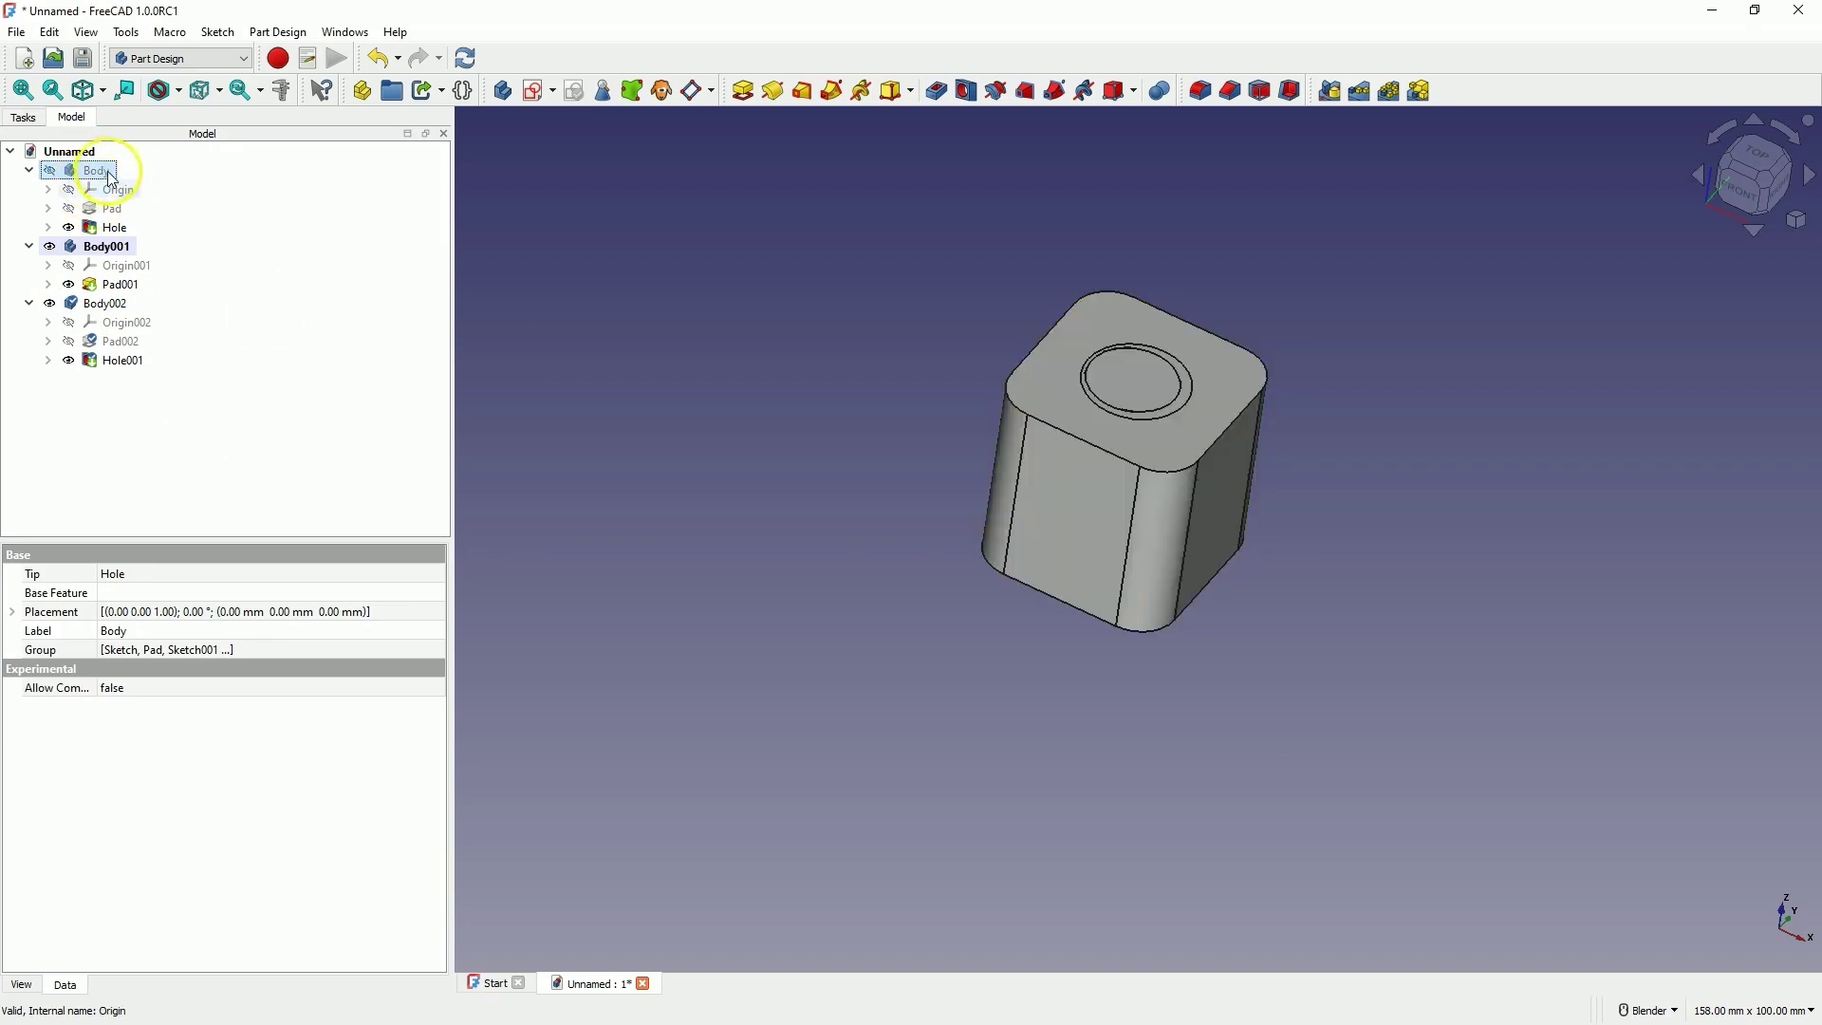
pyautogui.click(217, 60)
pyautogui.click(166, 182)
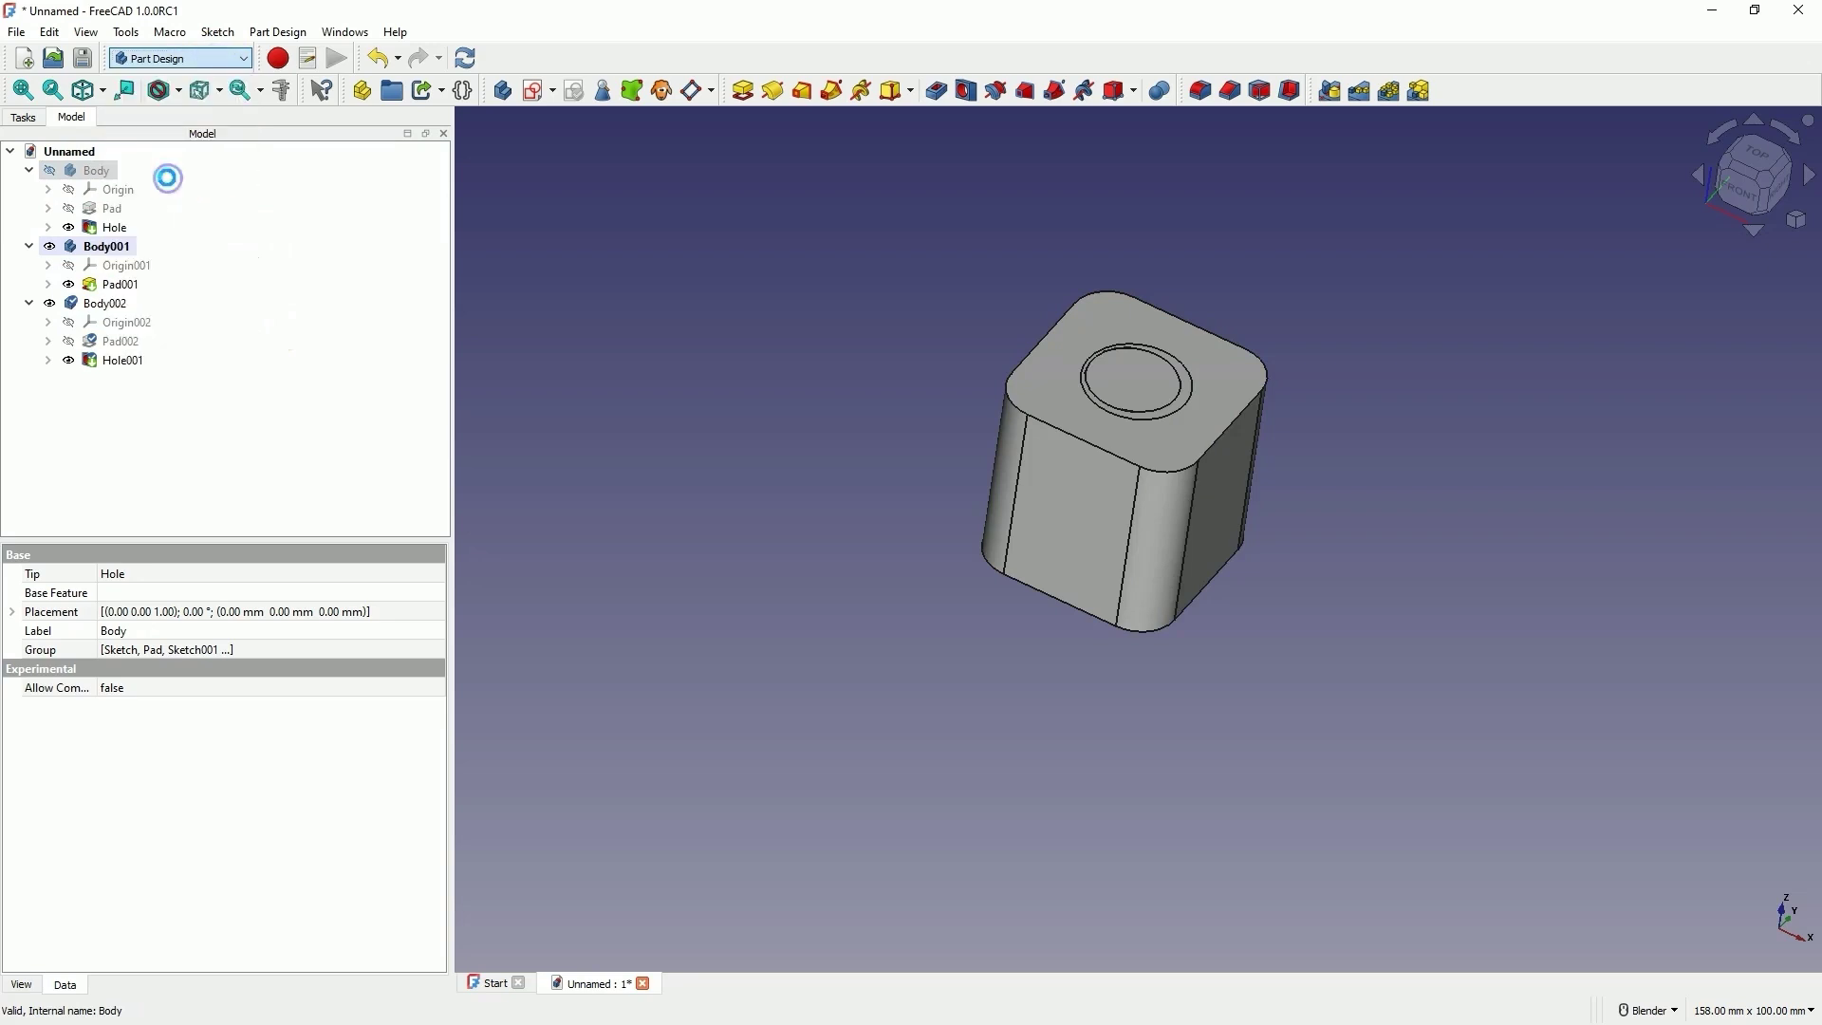
pyautogui.click(106, 249)
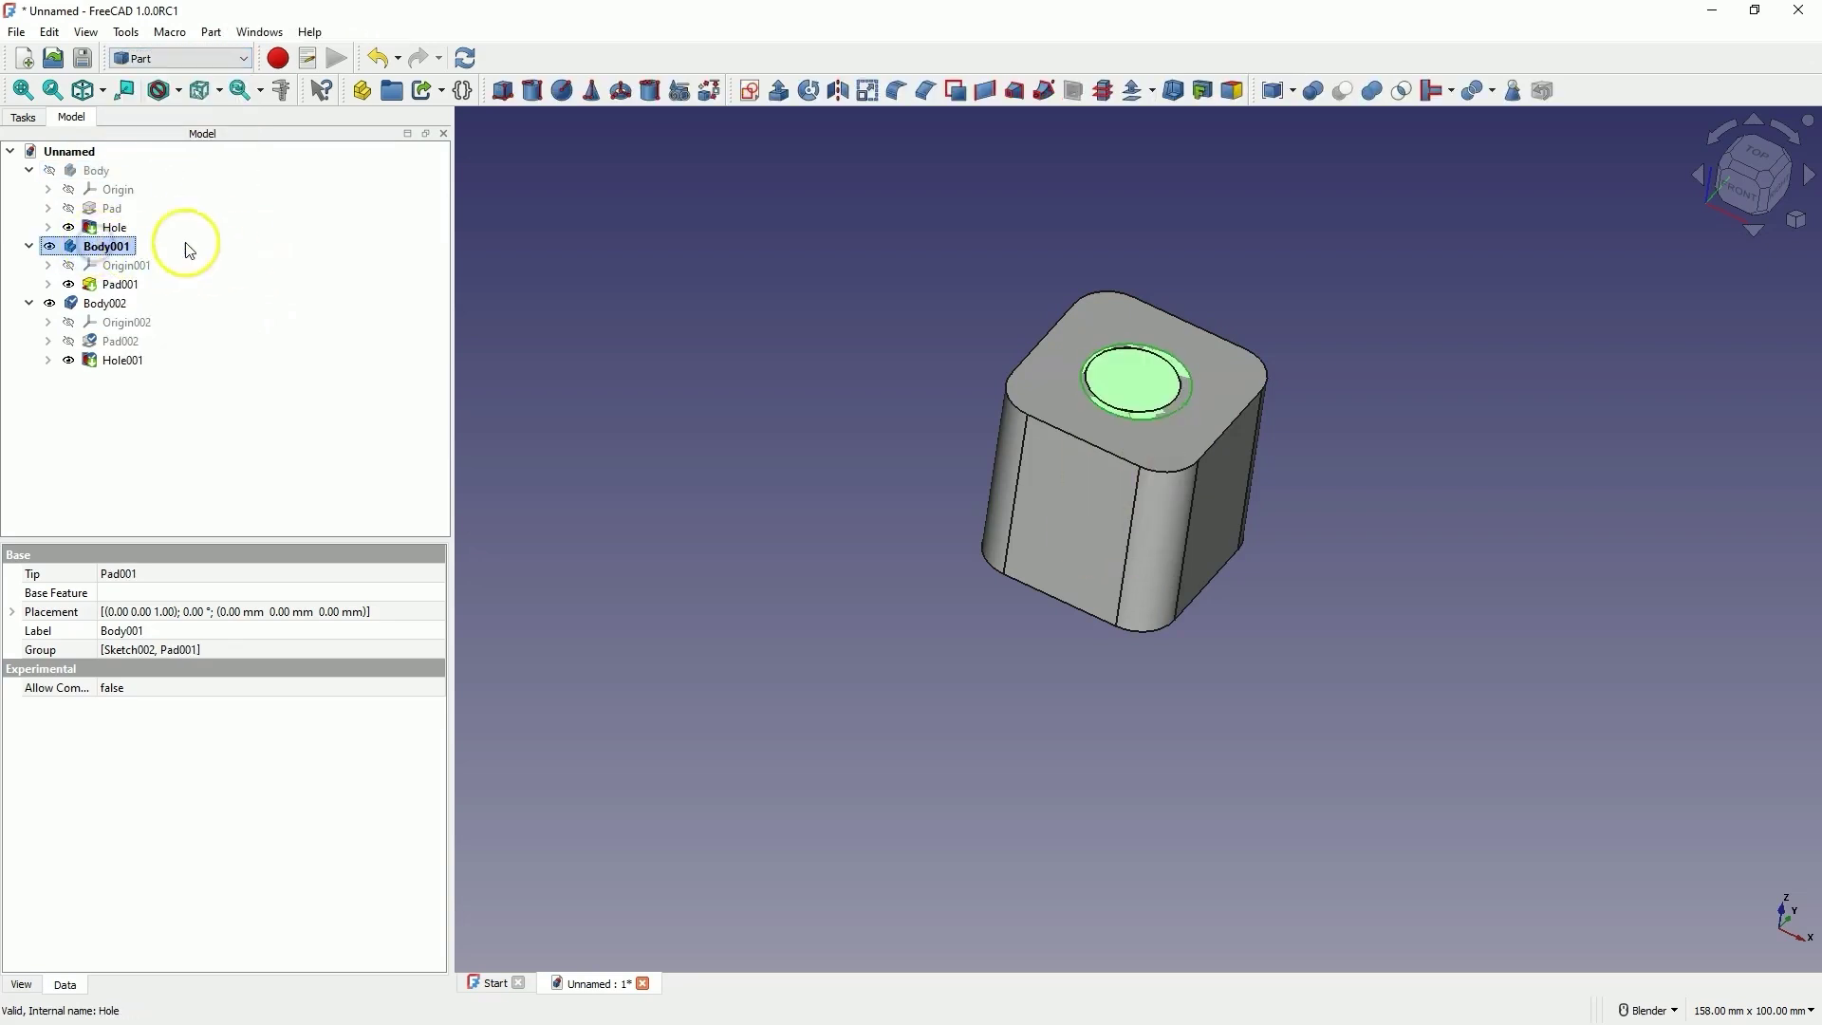
pyautogui.click(116, 308)
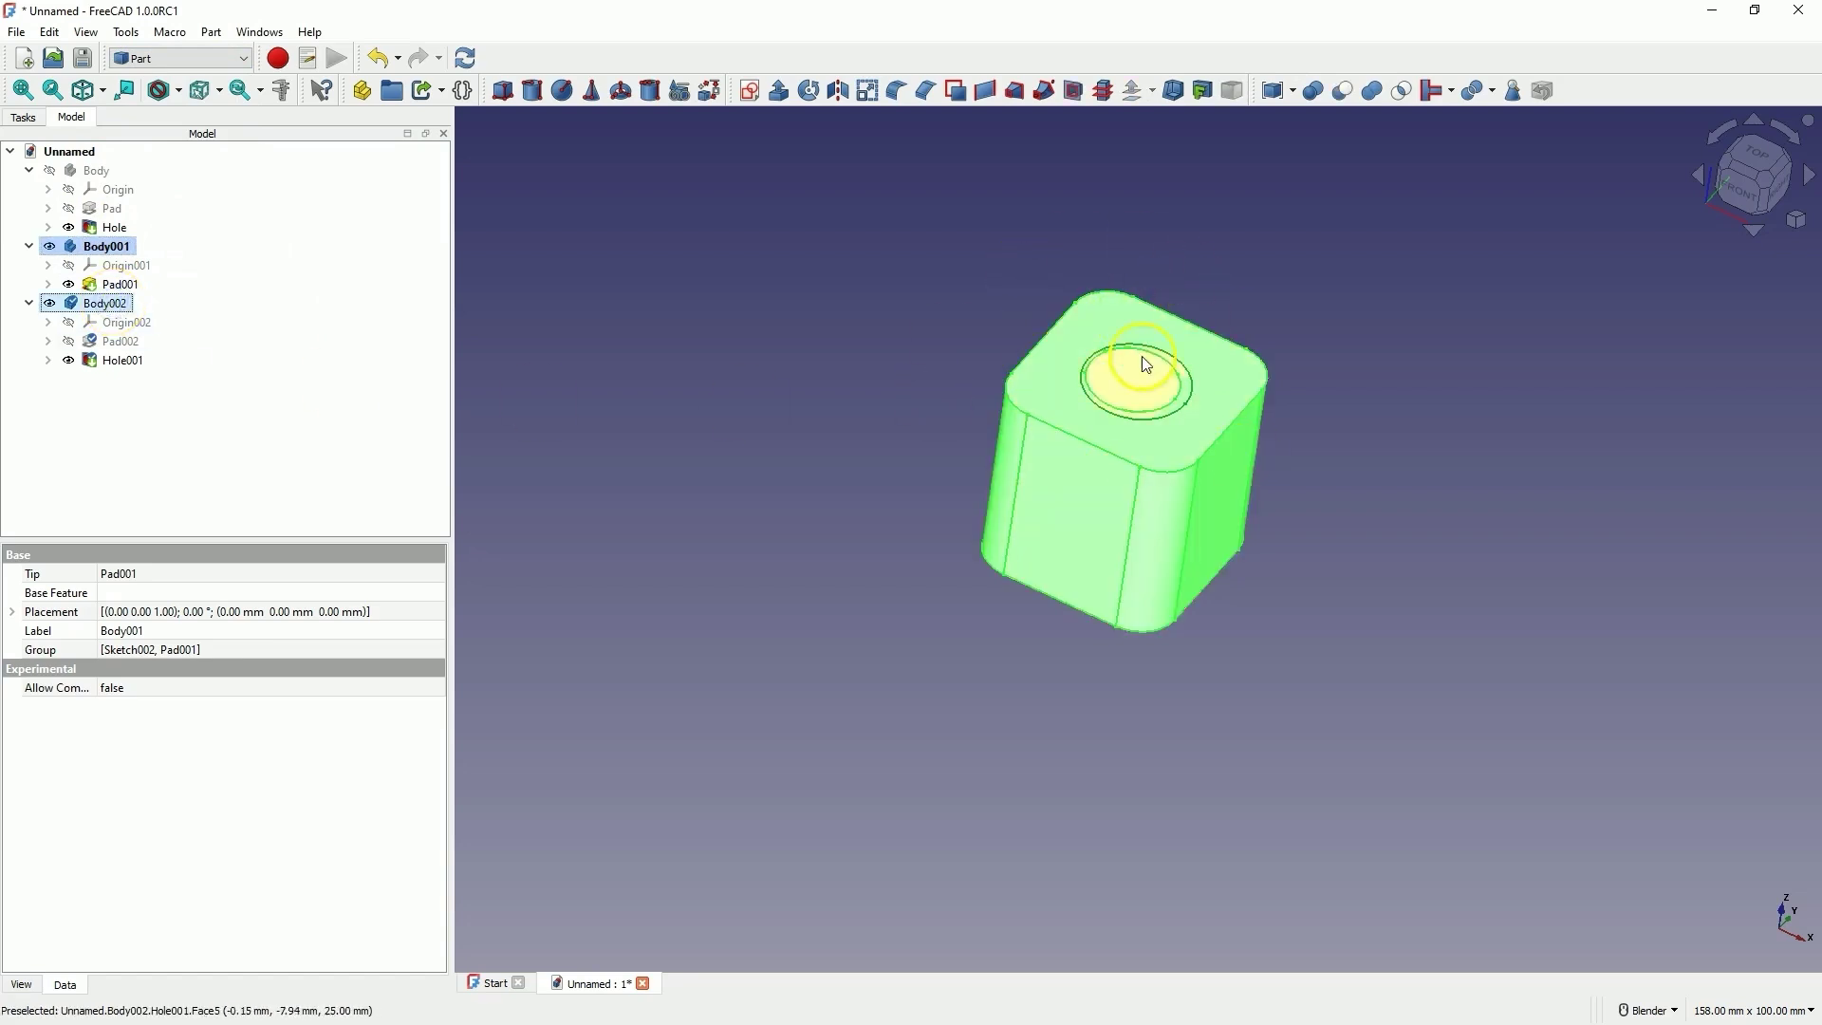
pyautogui.click(1344, 91)
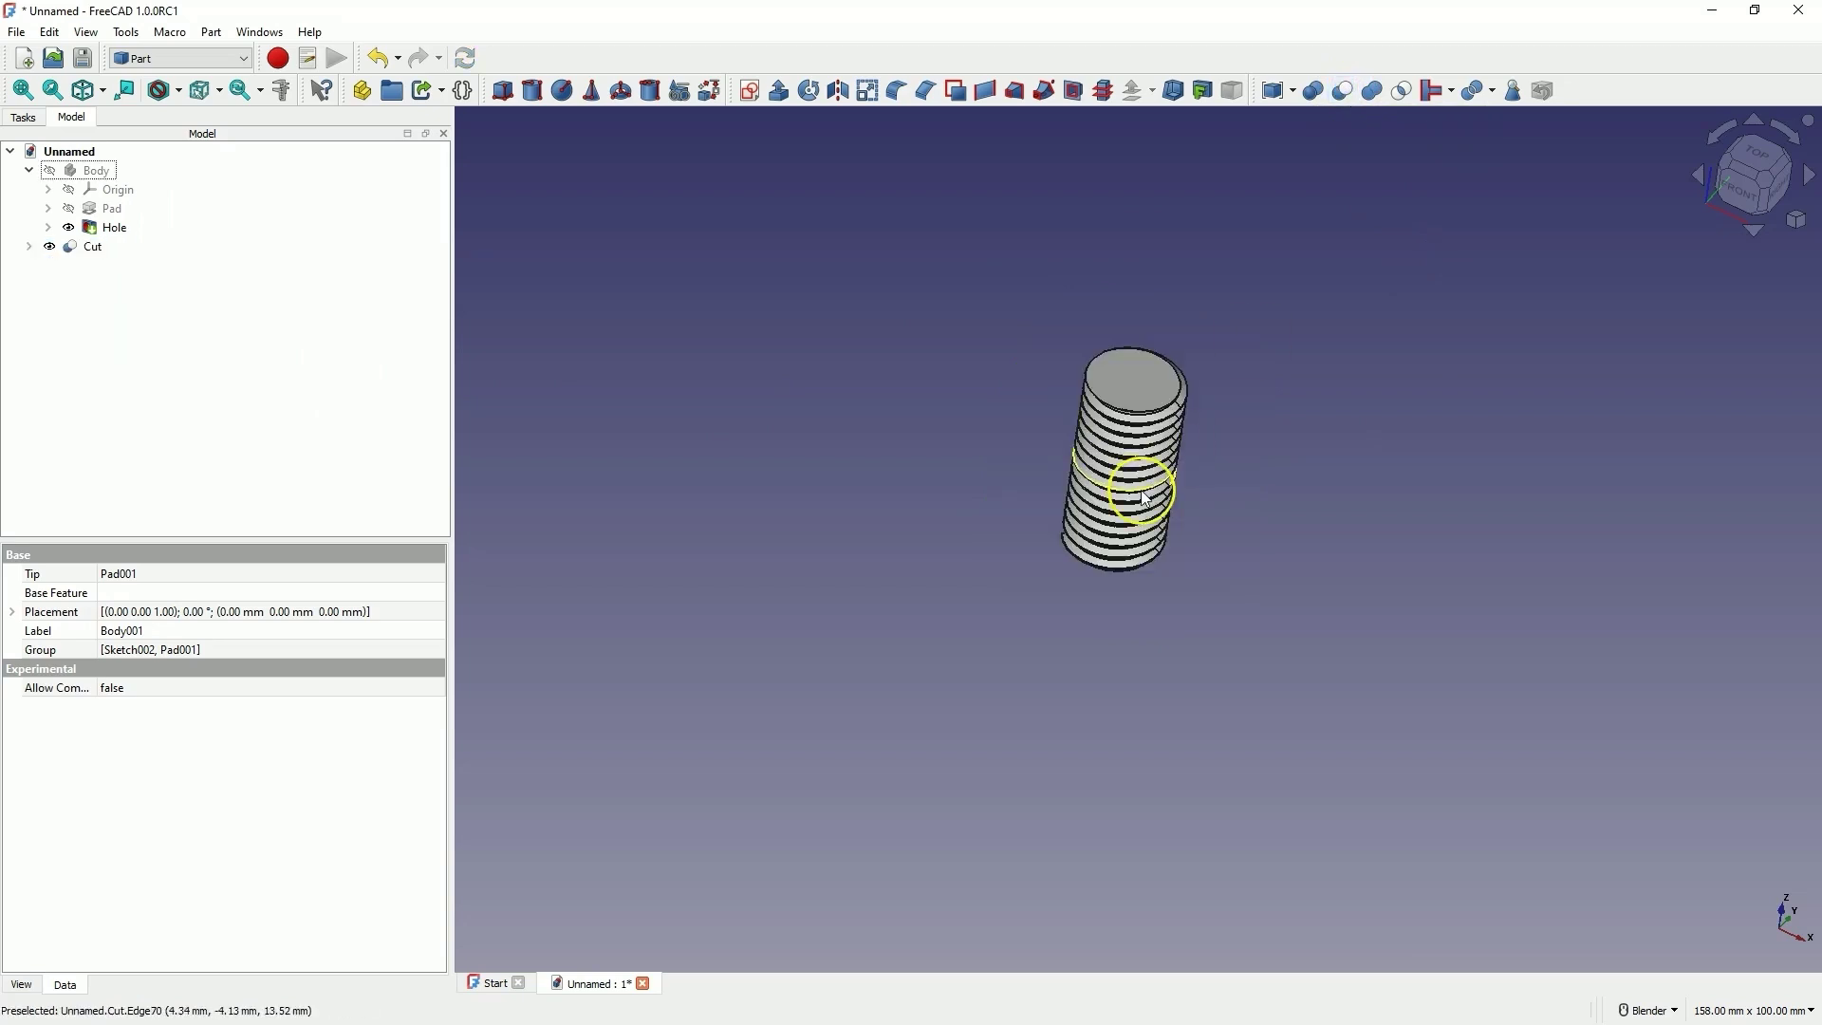
pyautogui.moveTo(1130, 480); pyautogui.dragTo(1216, 410, button='middle')
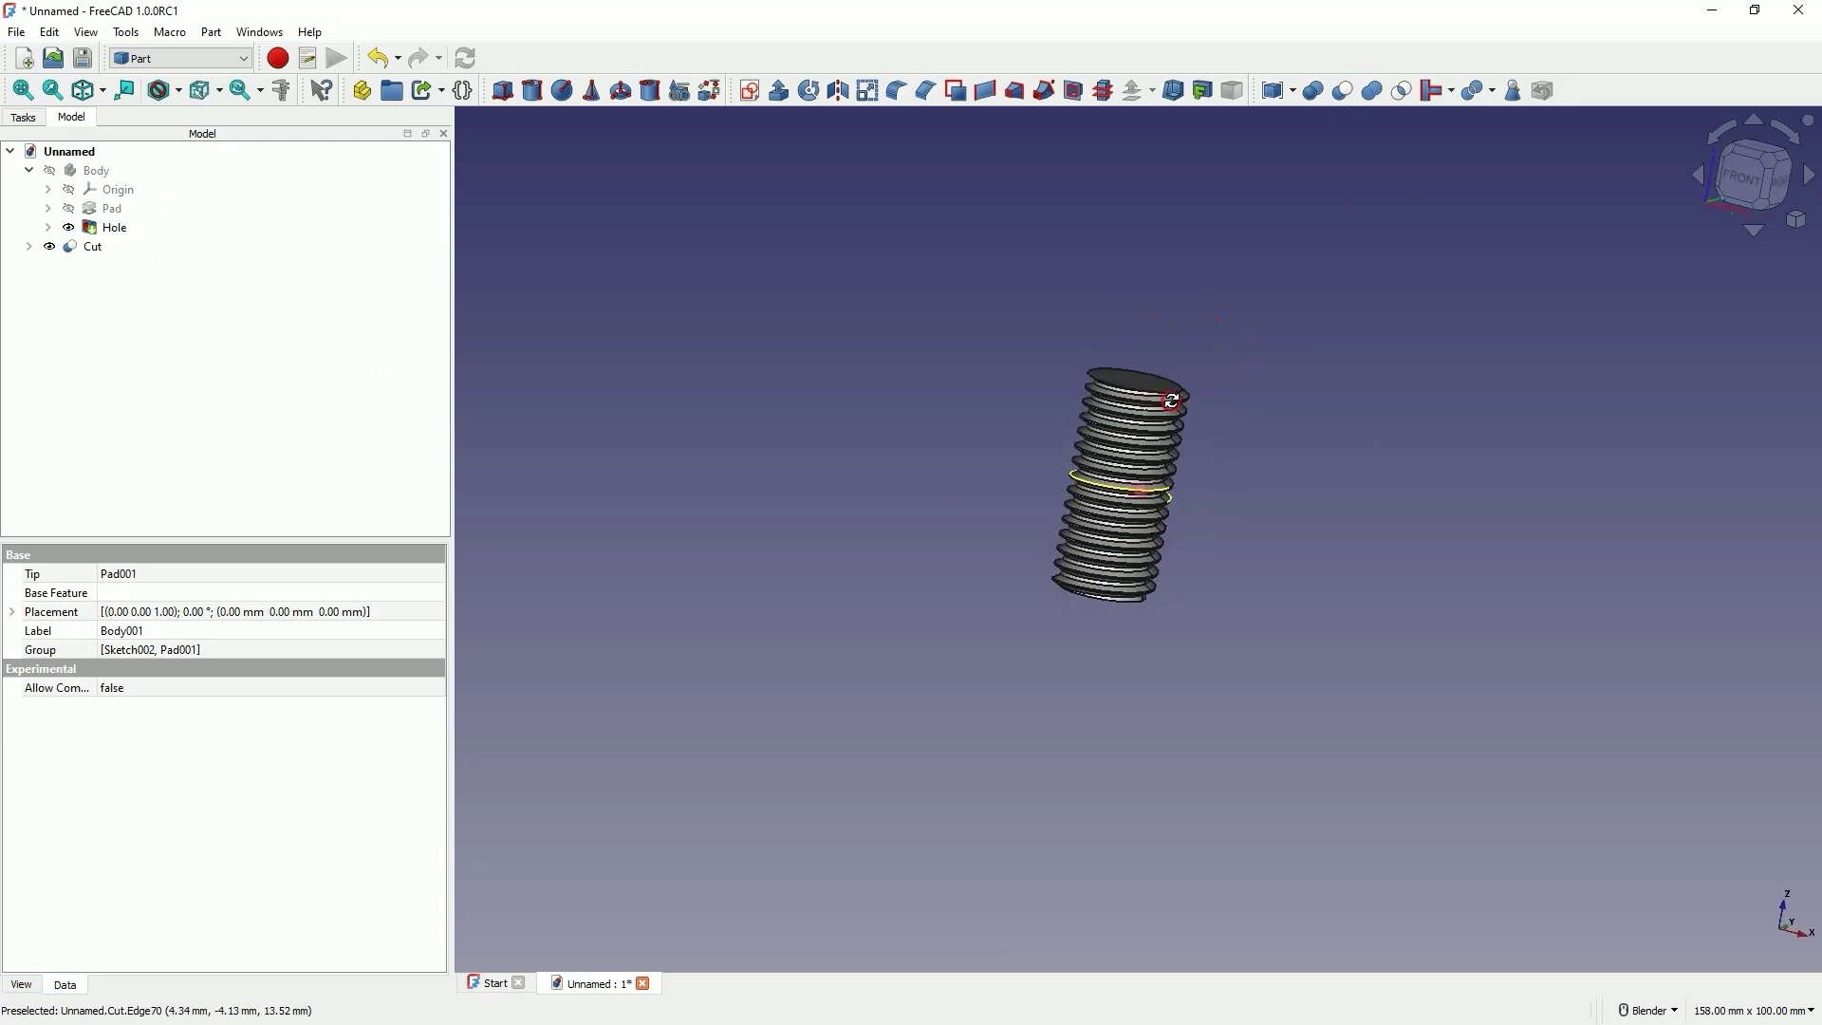
pyautogui.click(197, 59)
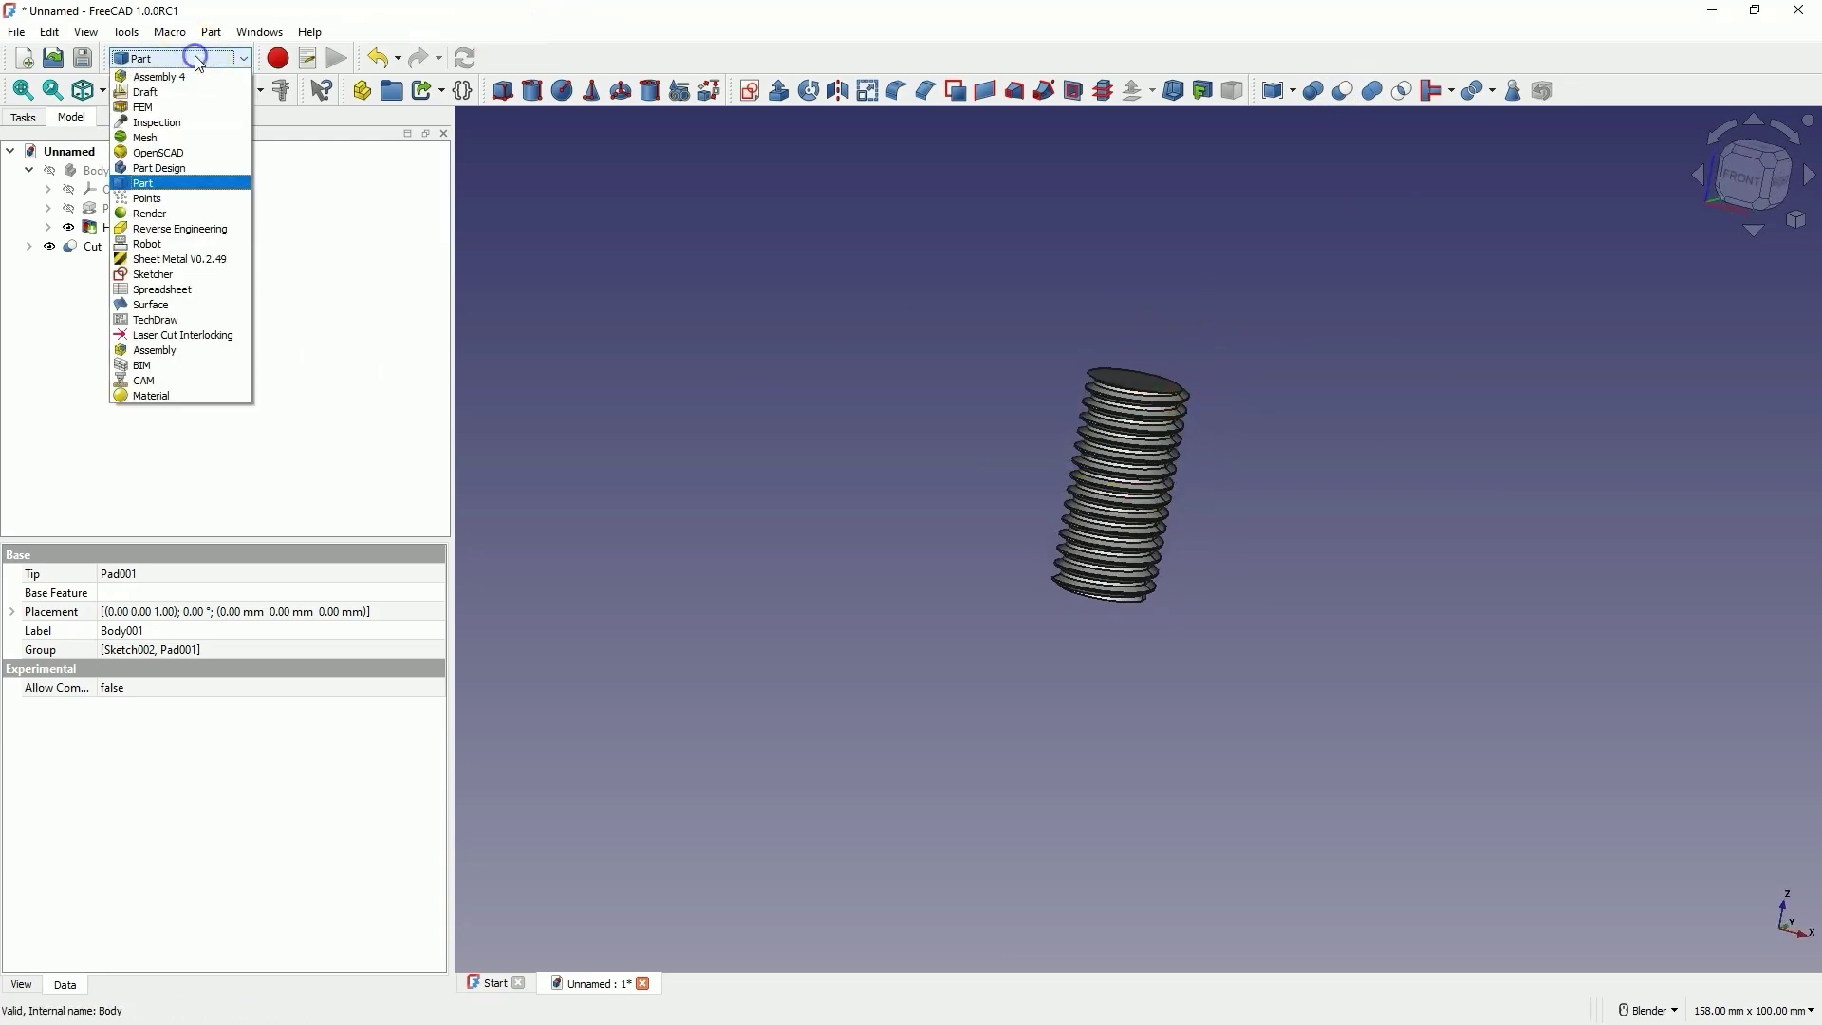
# Back in Part Design, build Body003 from the Cut and view the threaded rod from the front.
pyautogui.click(169, 167)
pyautogui.click(72, 121)
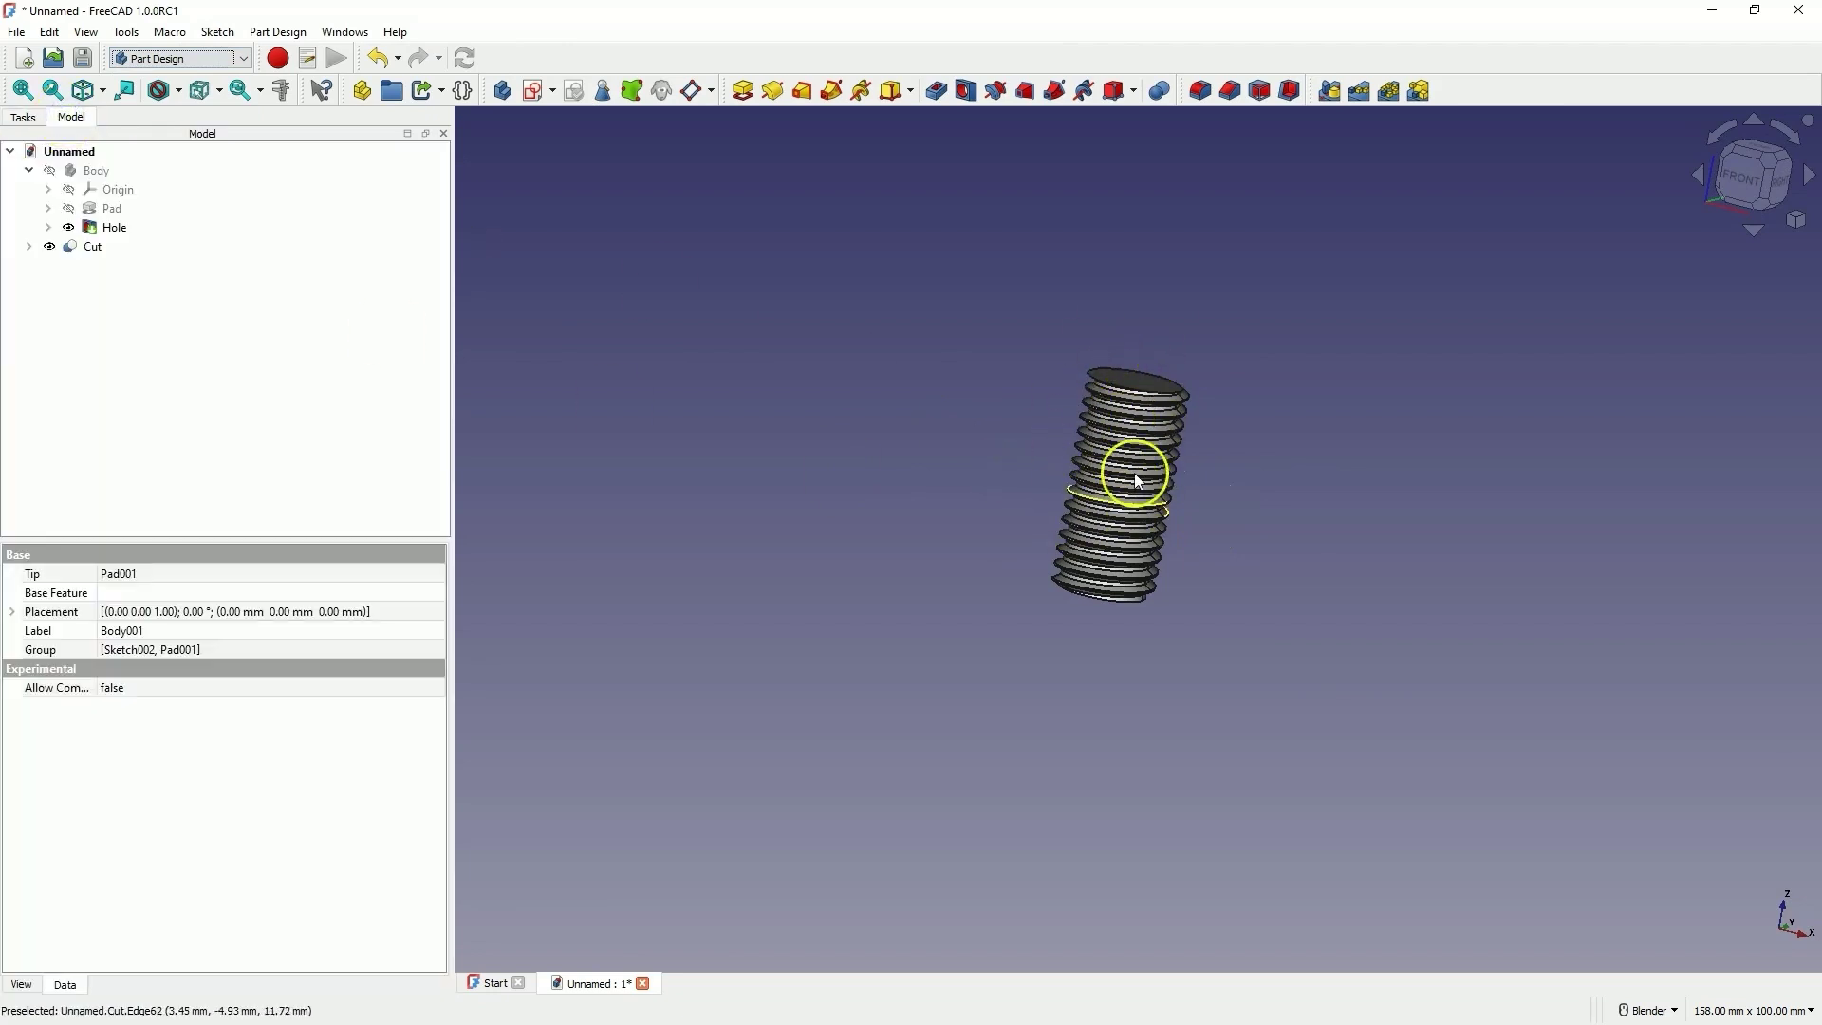
pyautogui.click(92, 247)
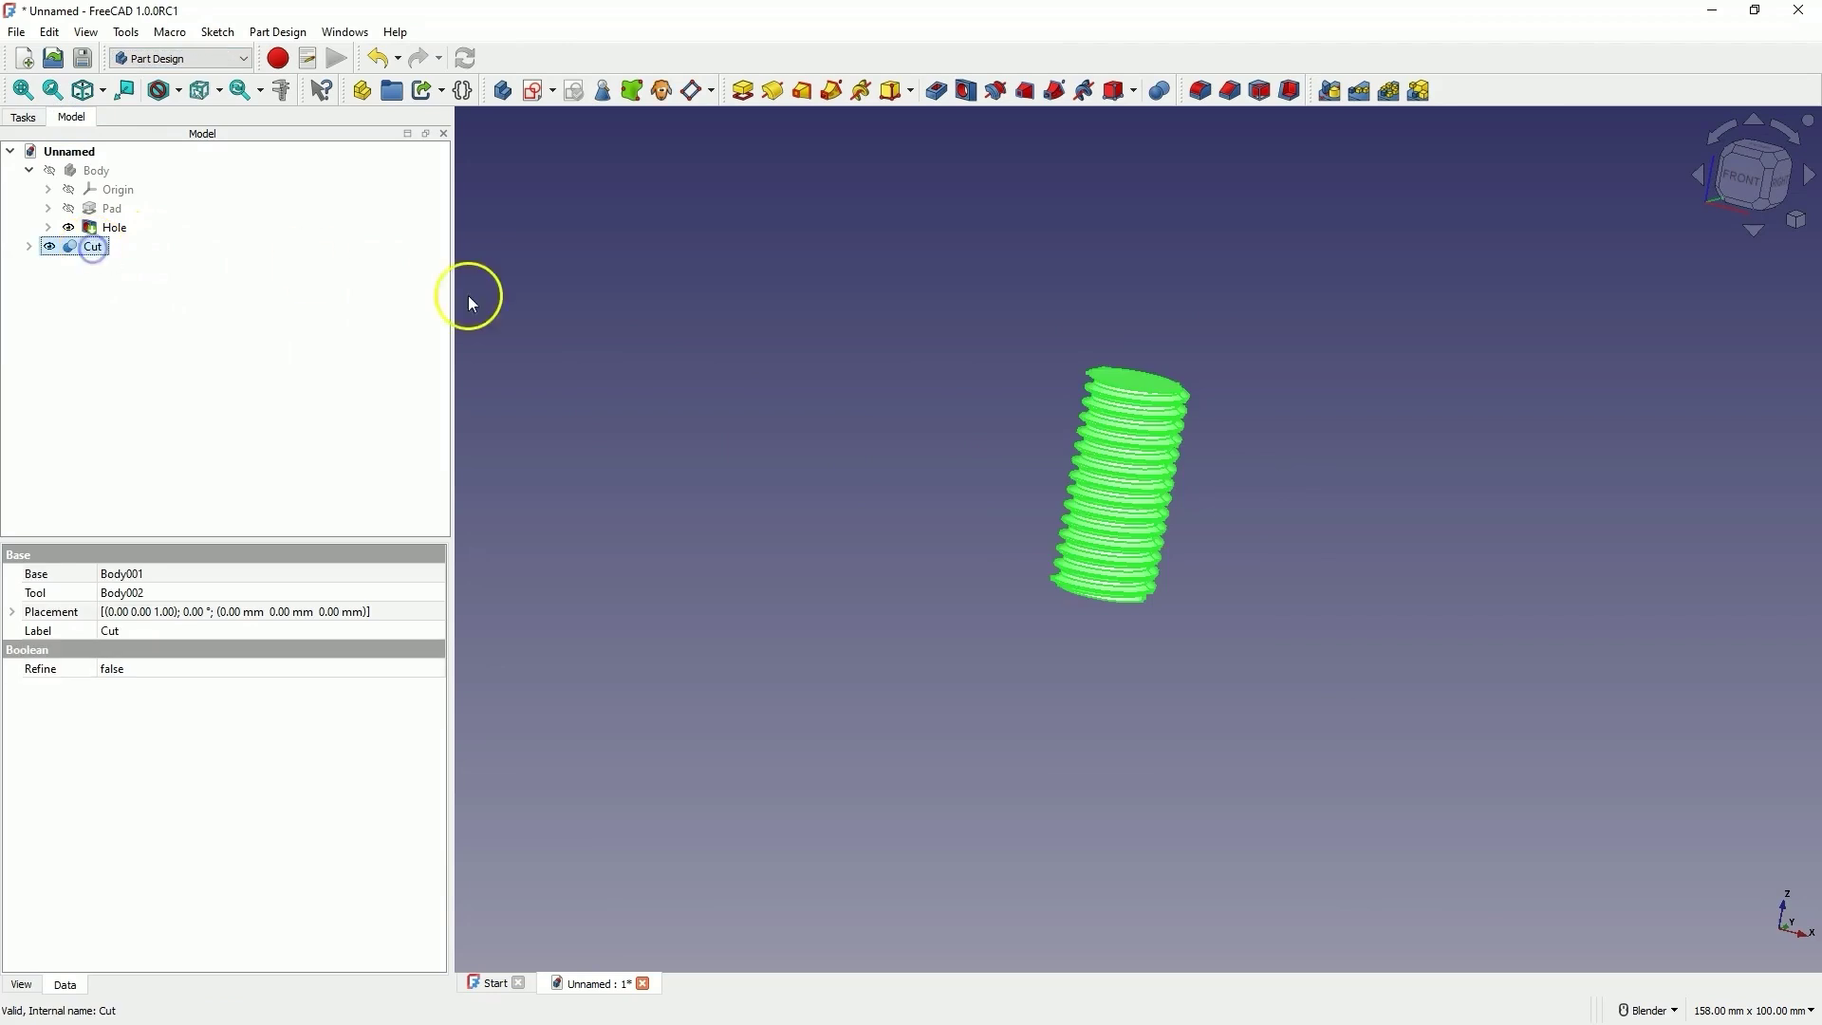
pyautogui.click(504, 92)
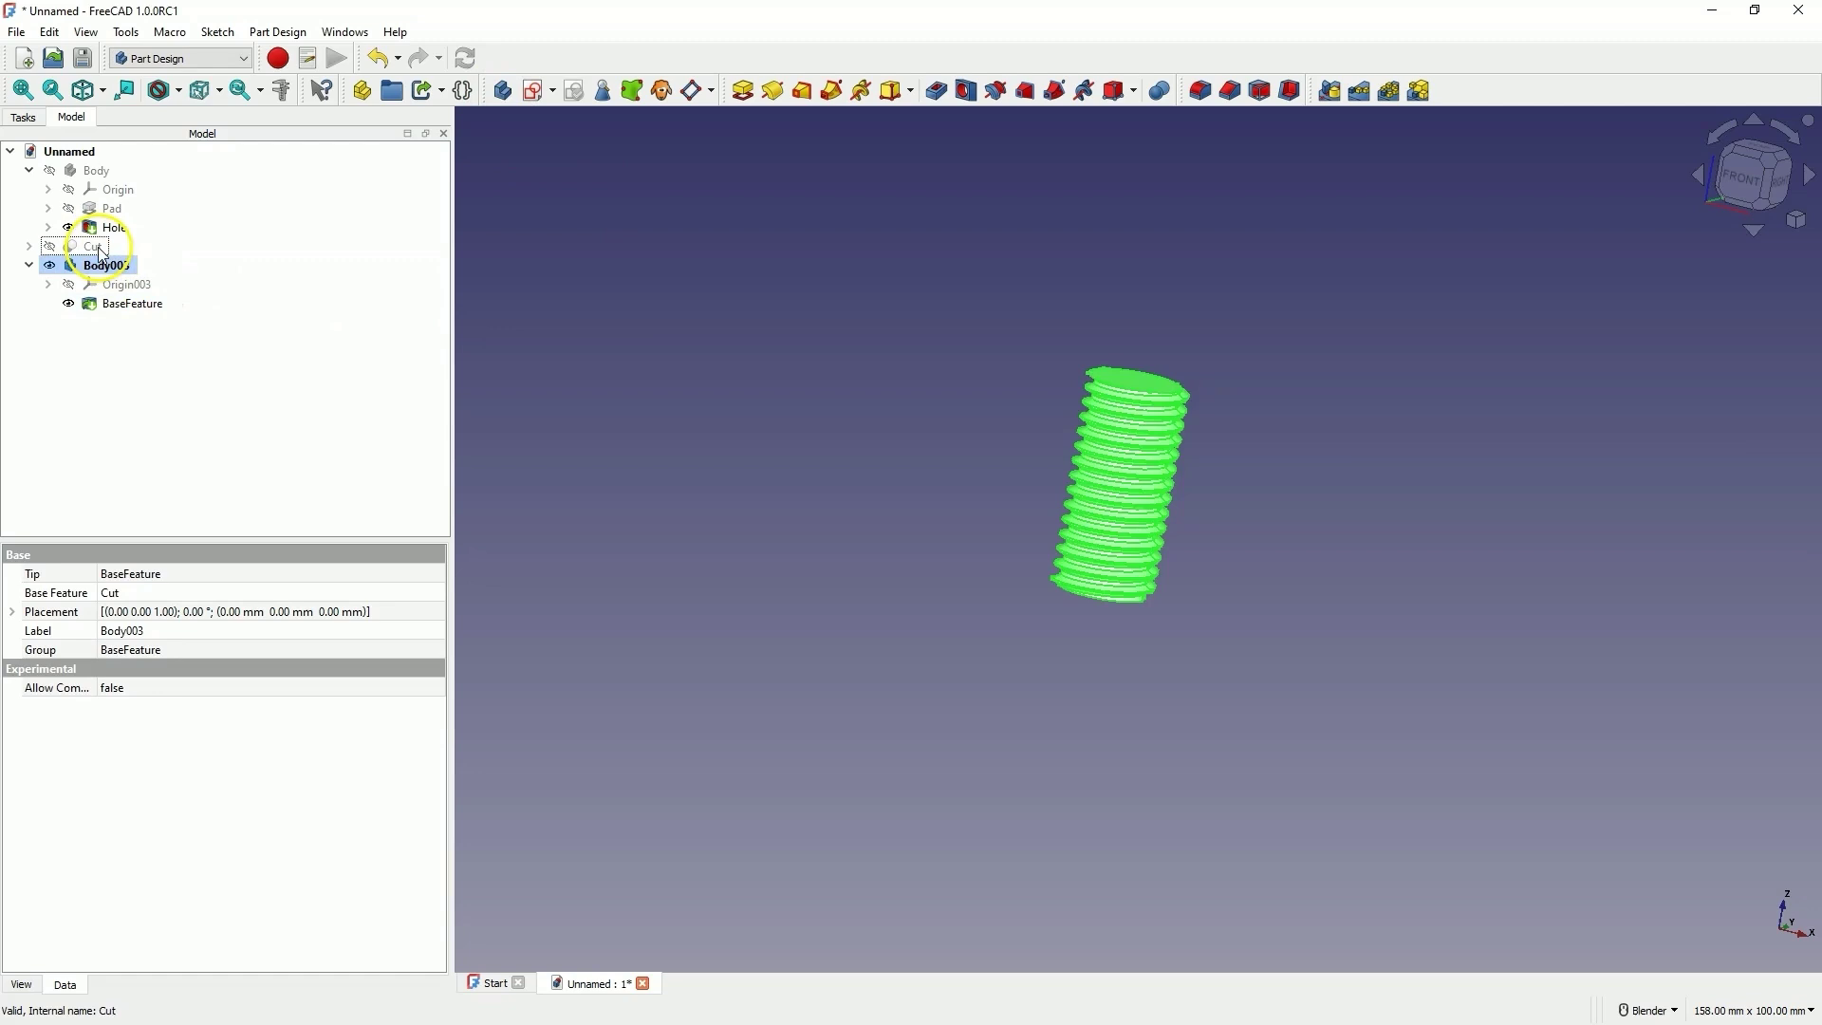
pyautogui.click(123, 303)
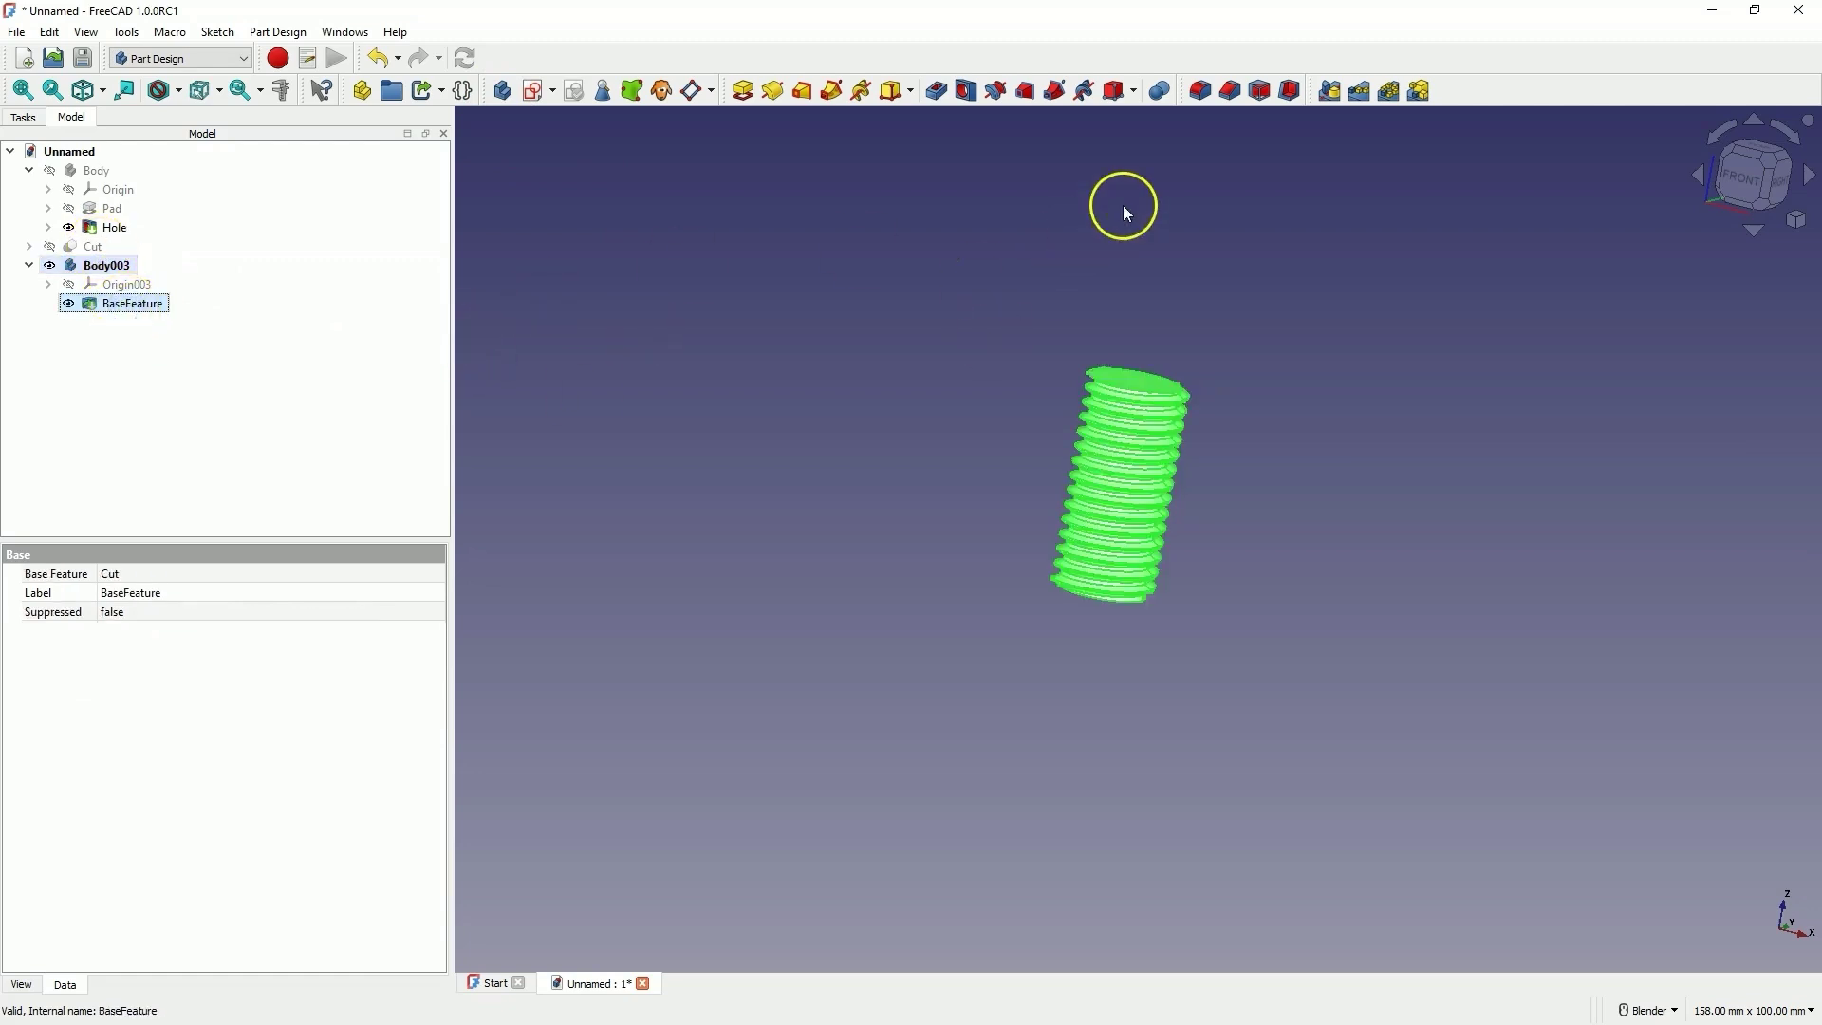
pyautogui.click(1753, 176)
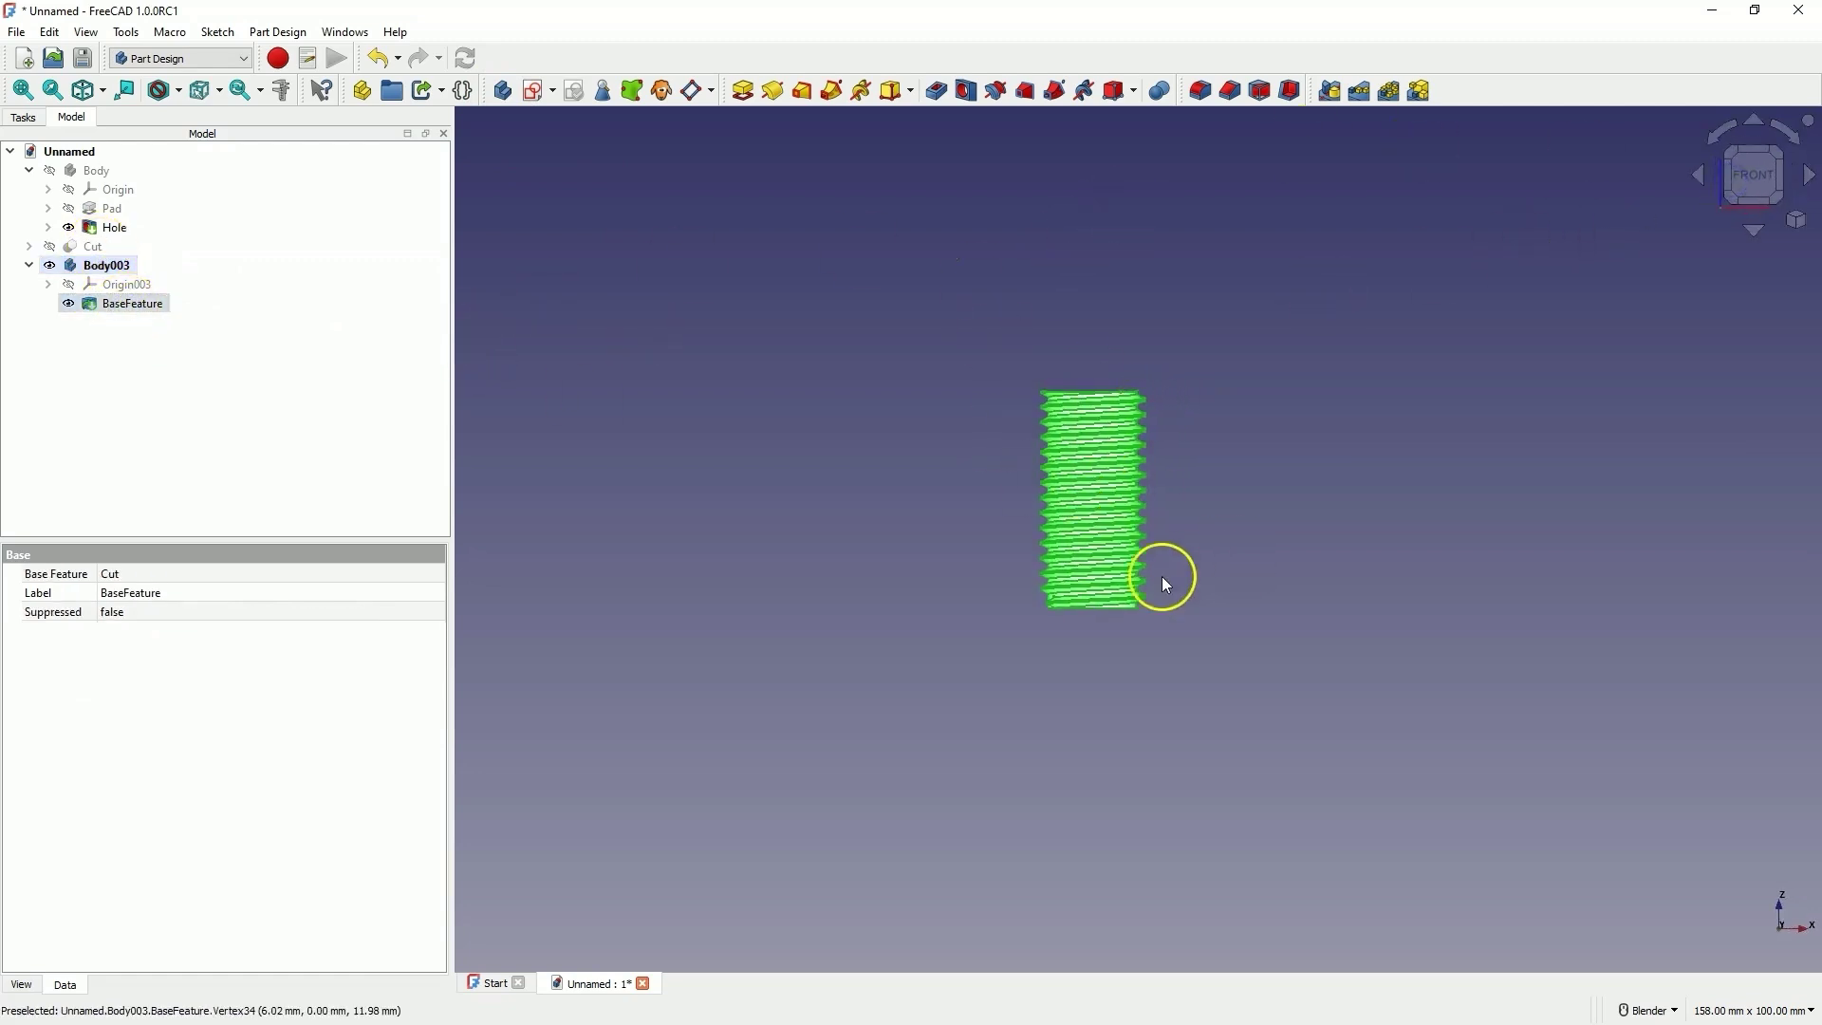
pyautogui.scroll(1, 1053, 610)
pyautogui.click(1009, 626)
pyautogui.scroll(5, 1123, 604)
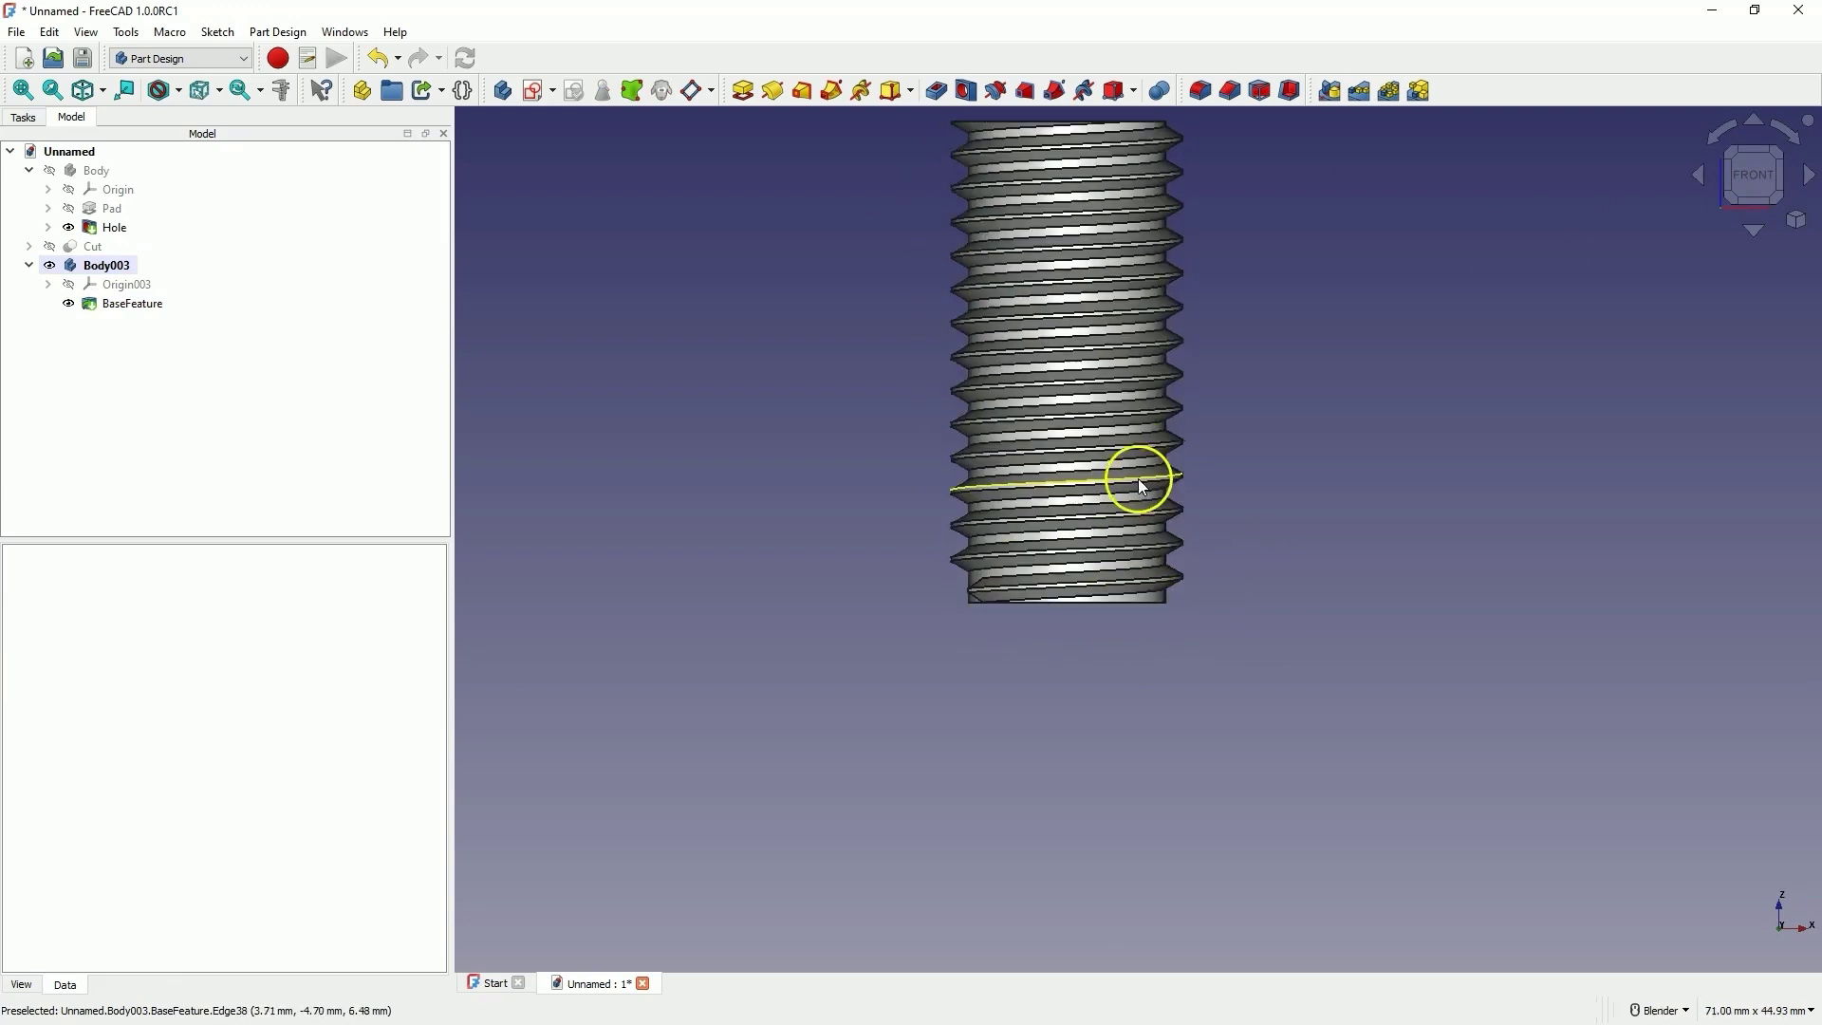
pyautogui.scroll(-4, 1162, 555)
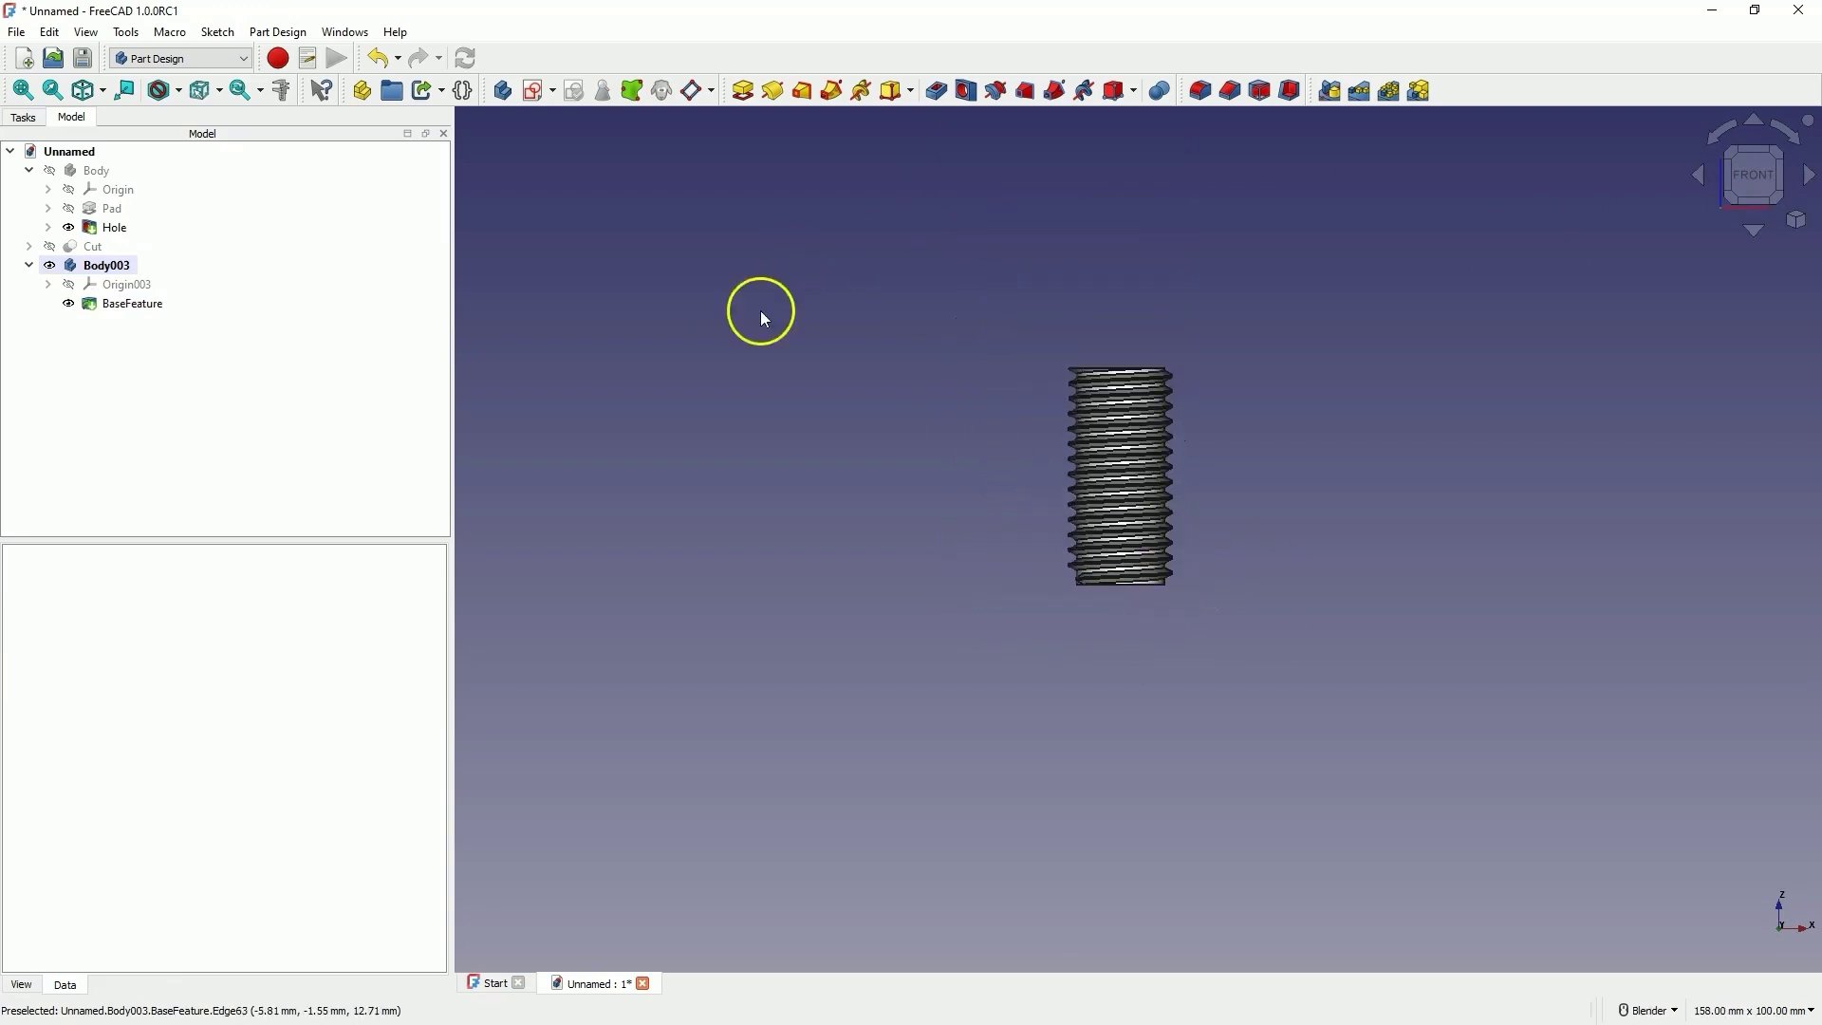
# Sketch a closed triangular profile at the rod's lower edge on XZ-plane003.
pyautogui.click(538, 91)
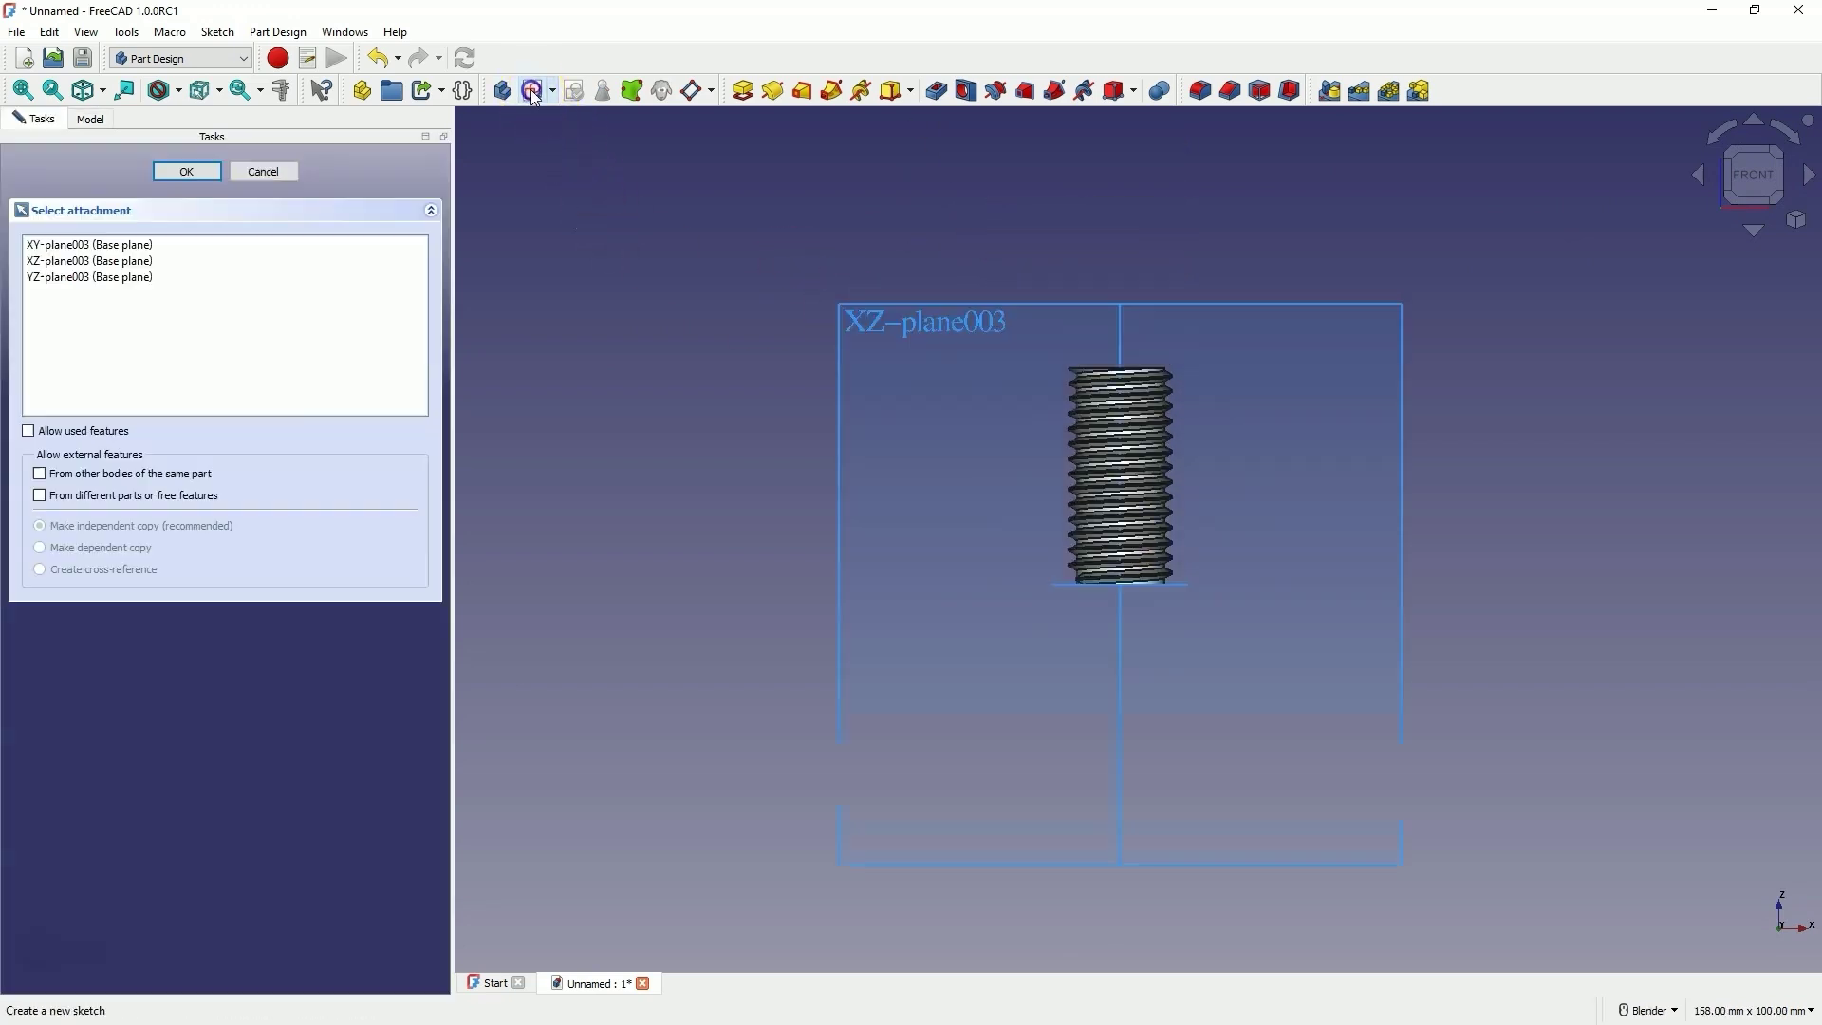
pyautogui.click(863, 327)
pyautogui.click(1090, 509)
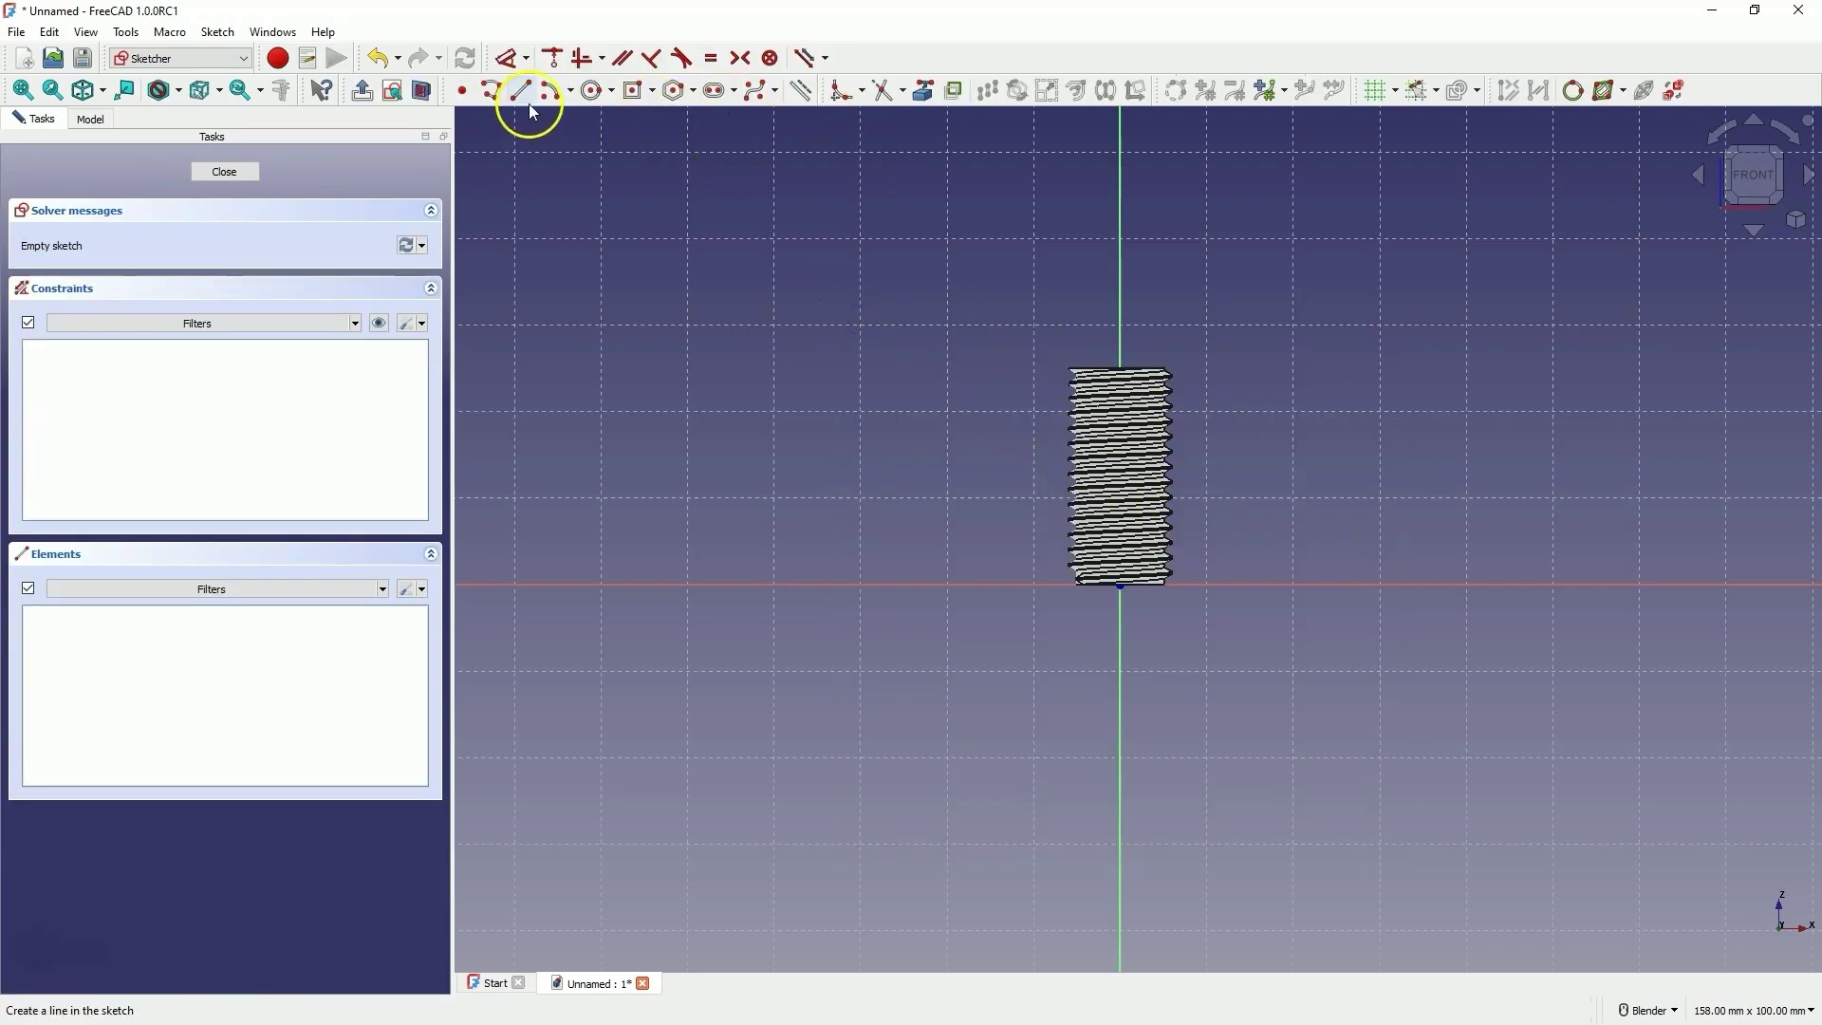
pyautogui.click(499, 86)
pyautogui.scroll(5, 1193, 568)
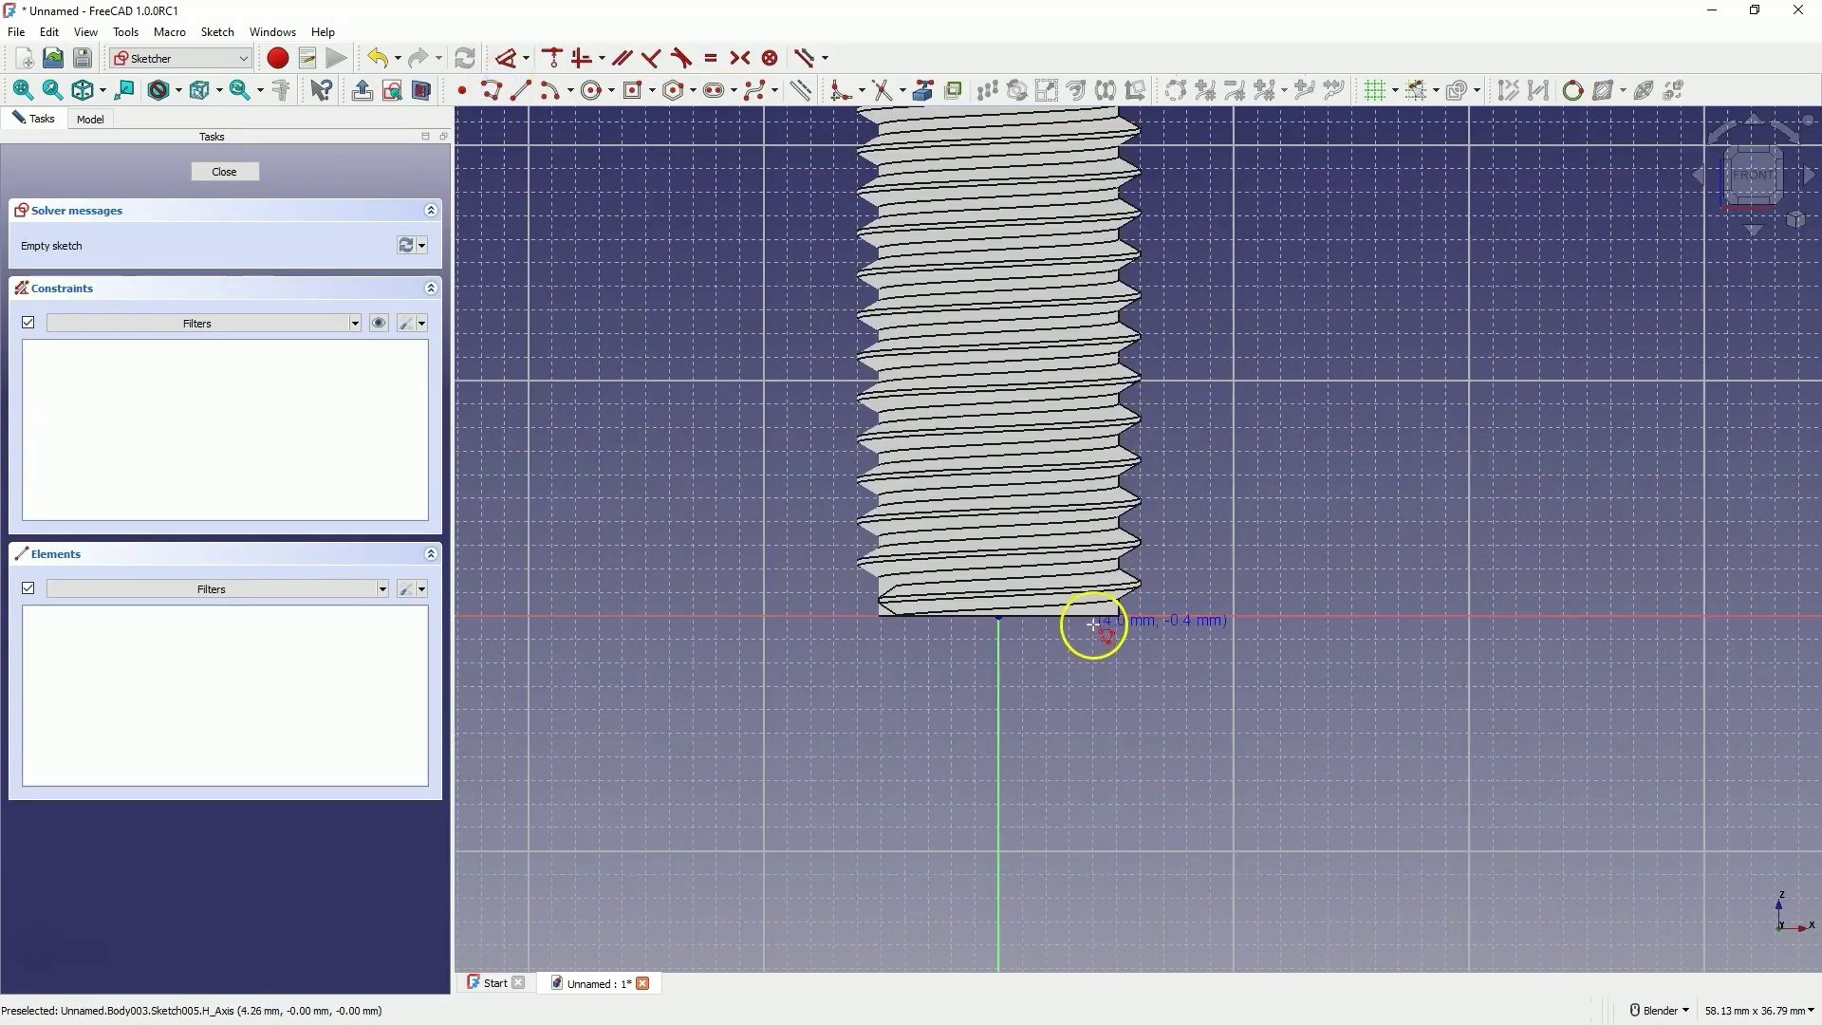
pyautogui.click(1215, 542)
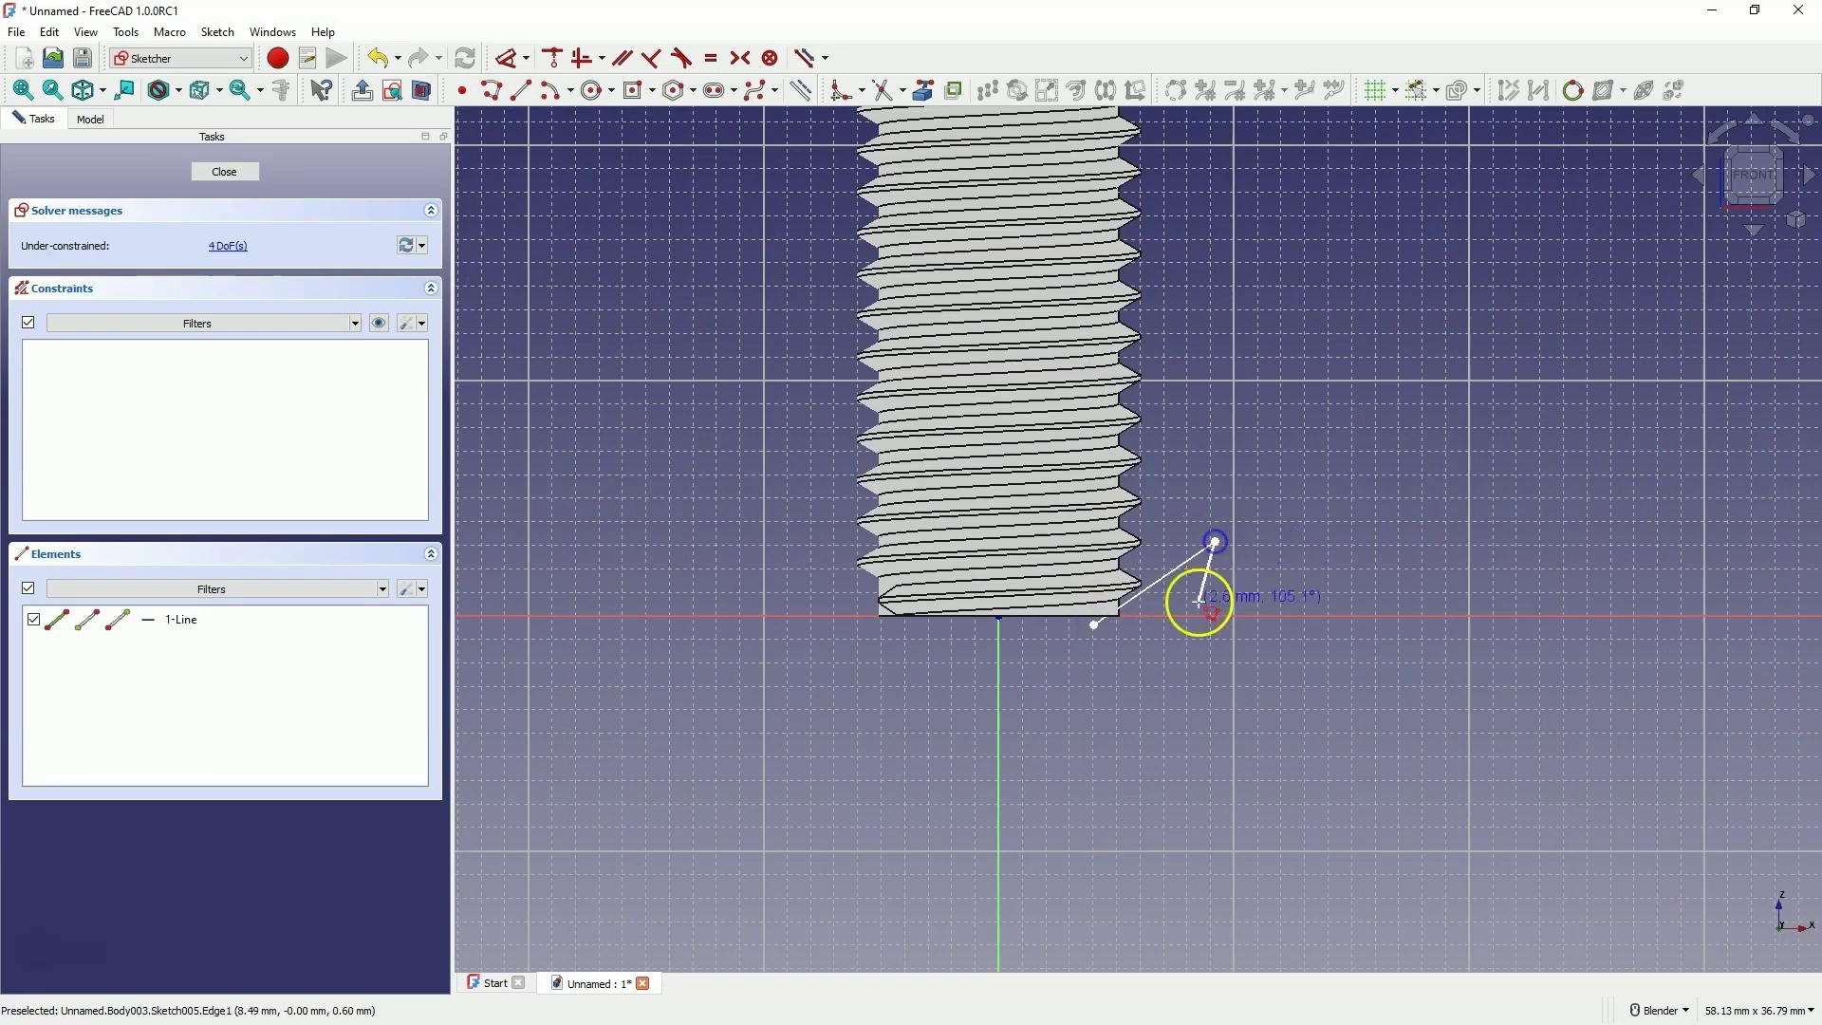
pyautogui.click(1211, 657)
pyautogui.click(1095, 624)
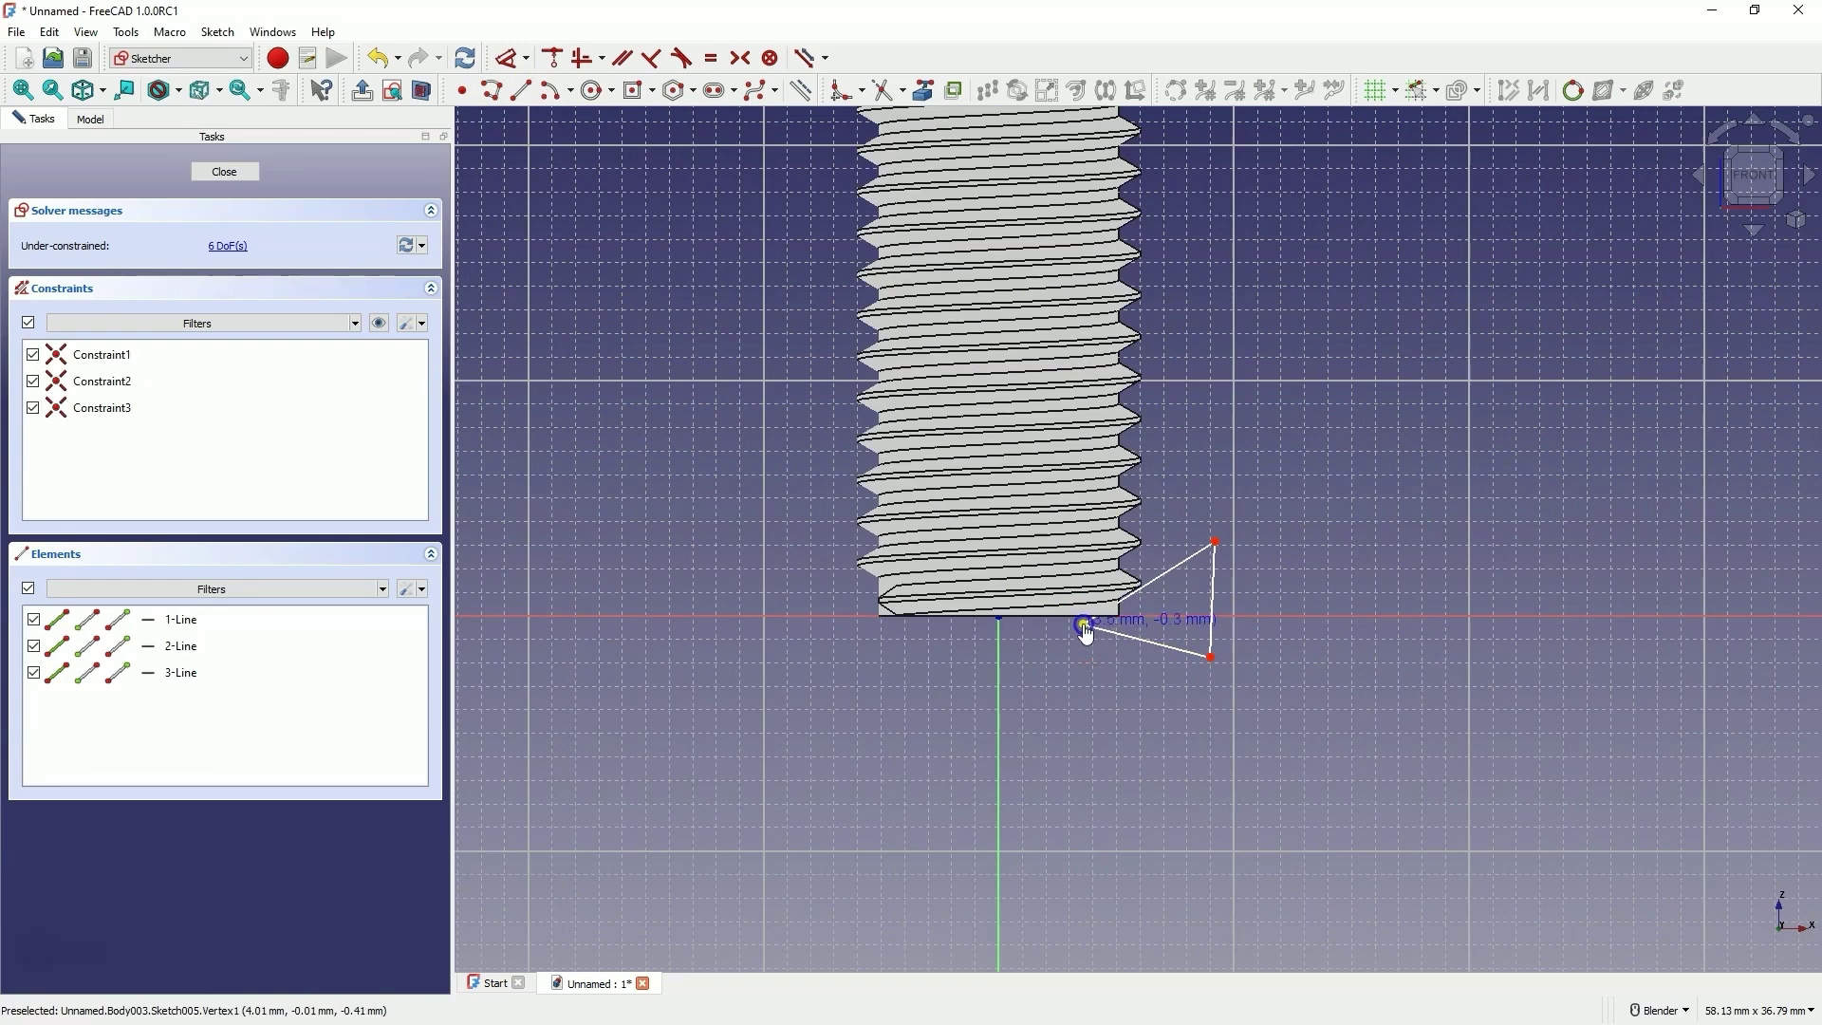
pyautogui.click(224, 171)
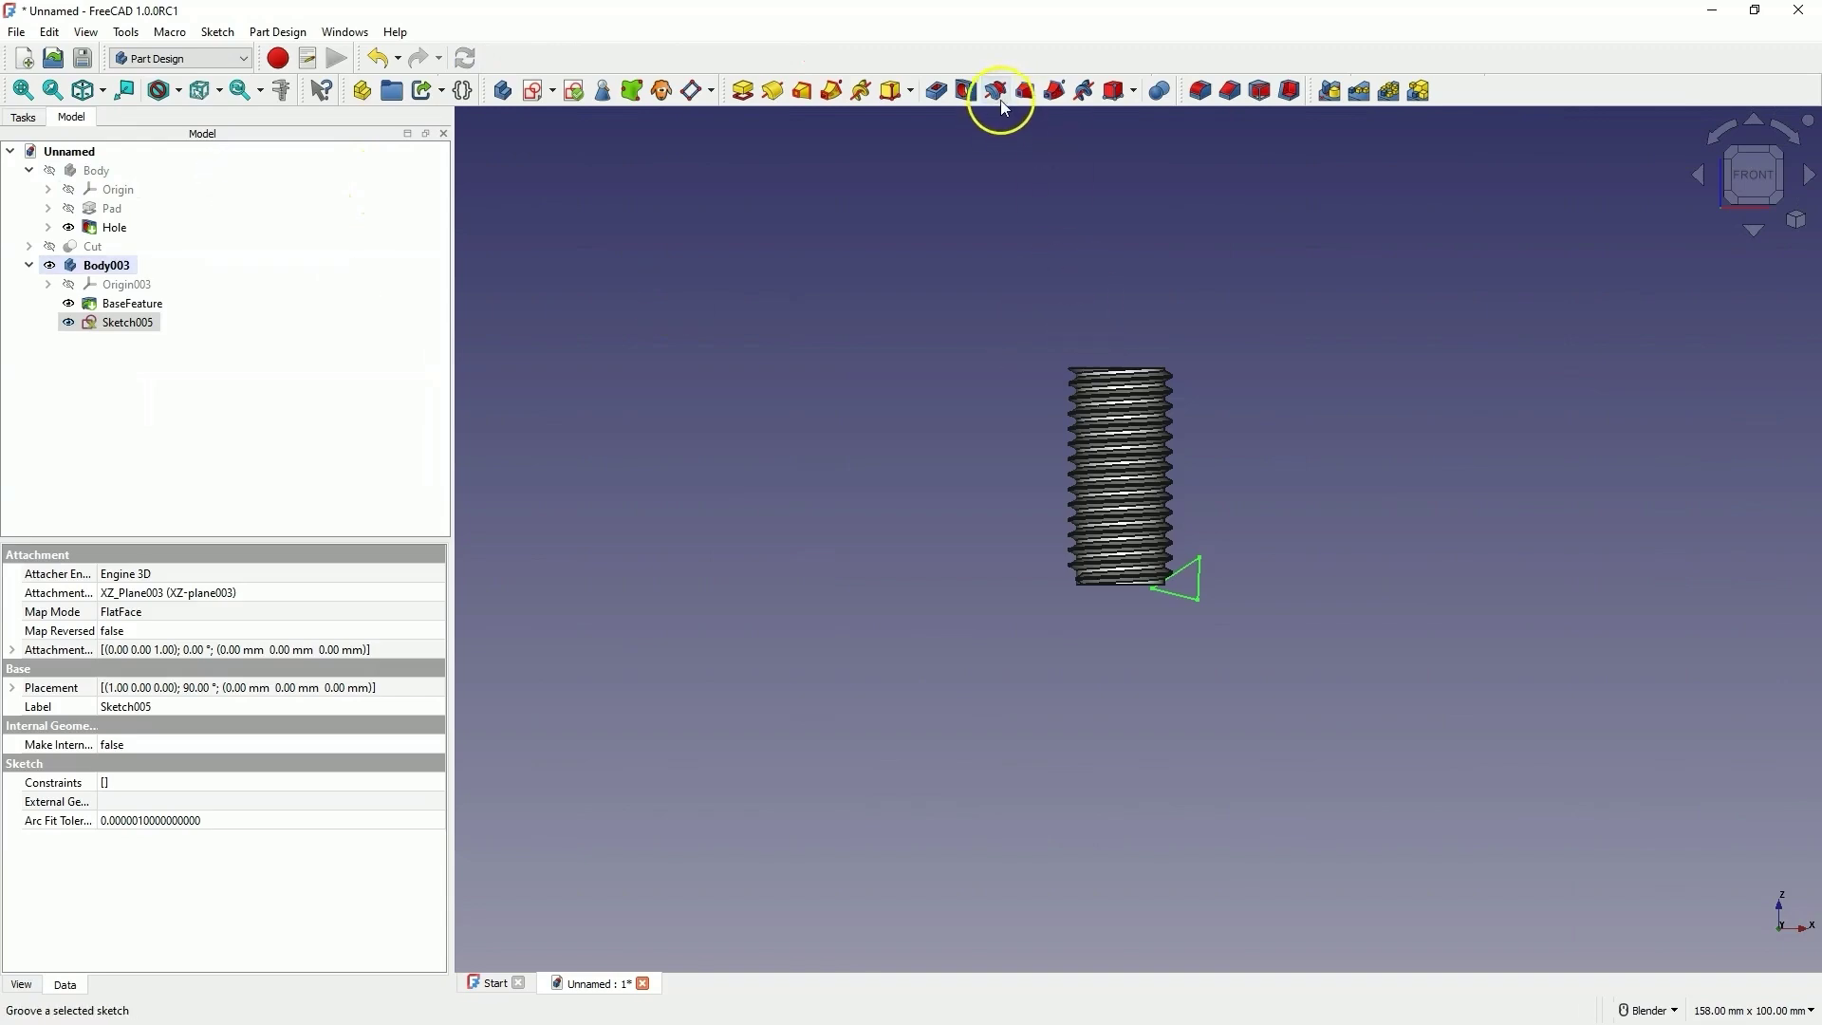
# Groove the triangle 360° around the vertical sketch axis to chamfer the rod's end.
pyautogui.click(996, 91)
pyautogui.scroll(5, 1119, 645)
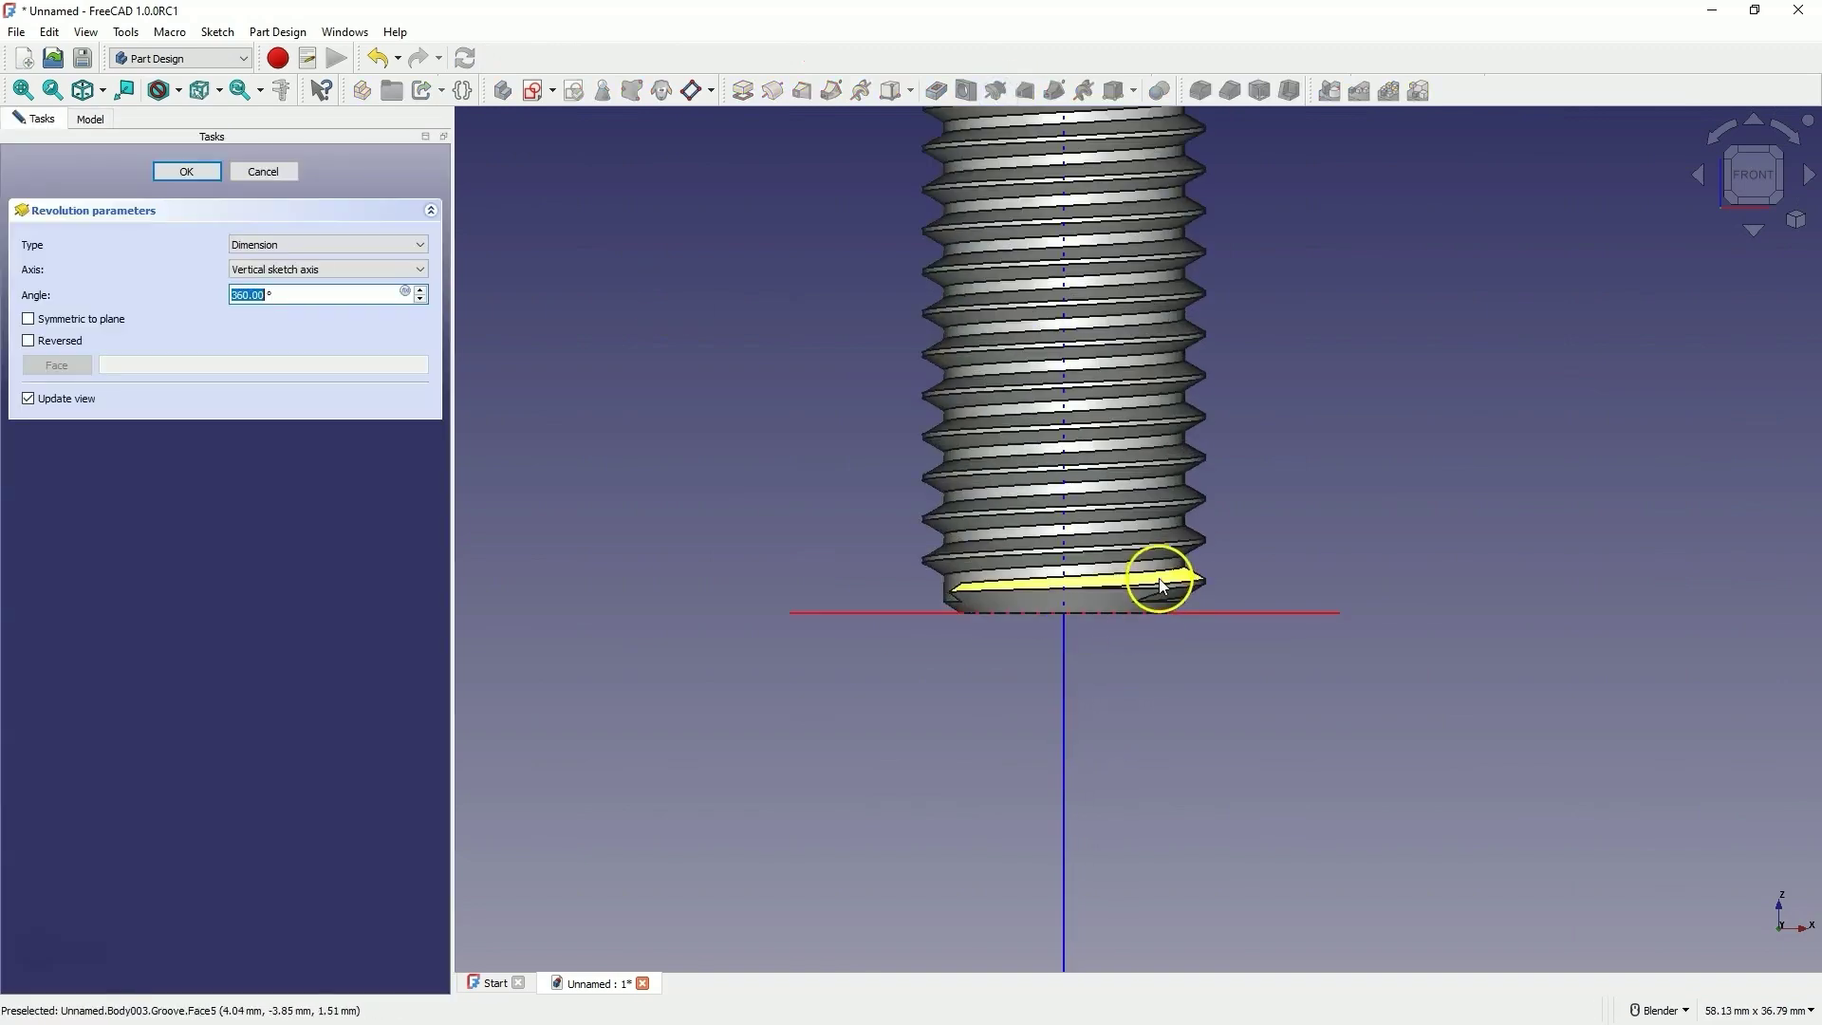
pyautogui.moveTo(1038, 632); pyautogui.dragTo(1135, 626, button='middle')
pyautogui.click(194, 171)
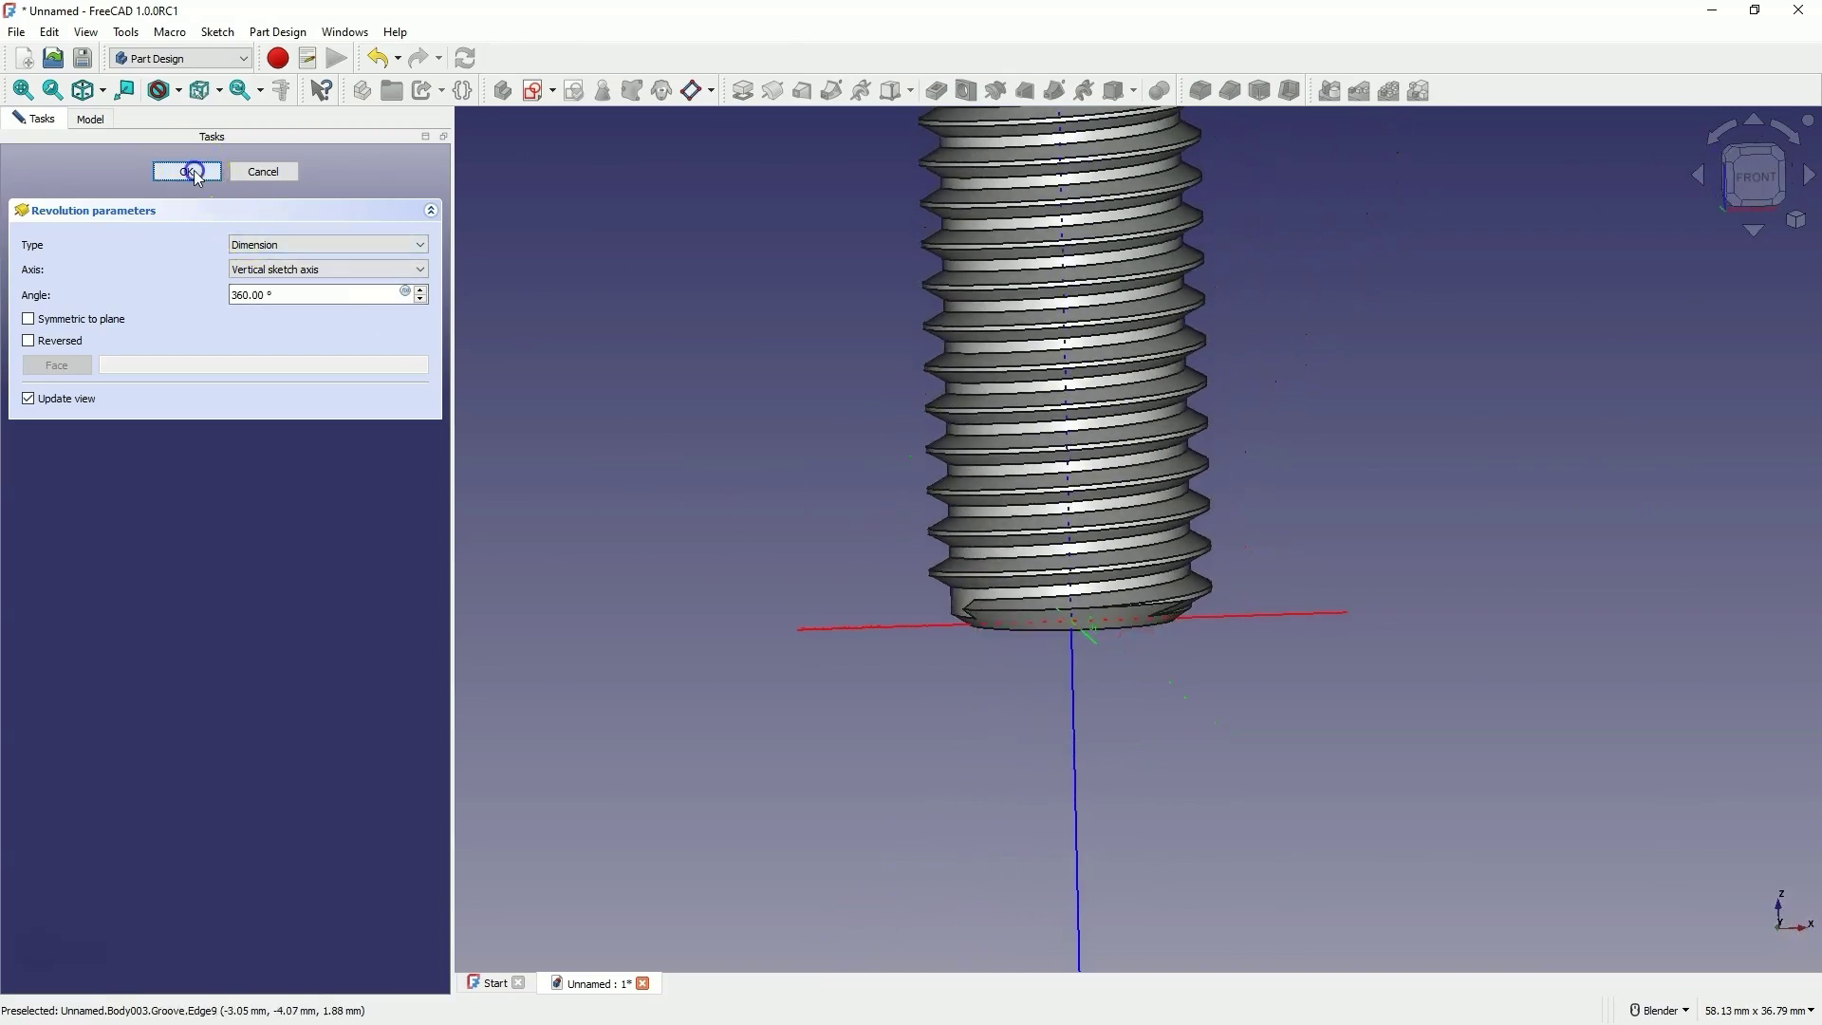
pyautogui.scroll(-5, 920, 507)
# Orbit and view the threaded rod from the top to inspect its top face.
pyautogui.moveTo(943, 305); pyautogui.dragTo(742, 457, button='middle')
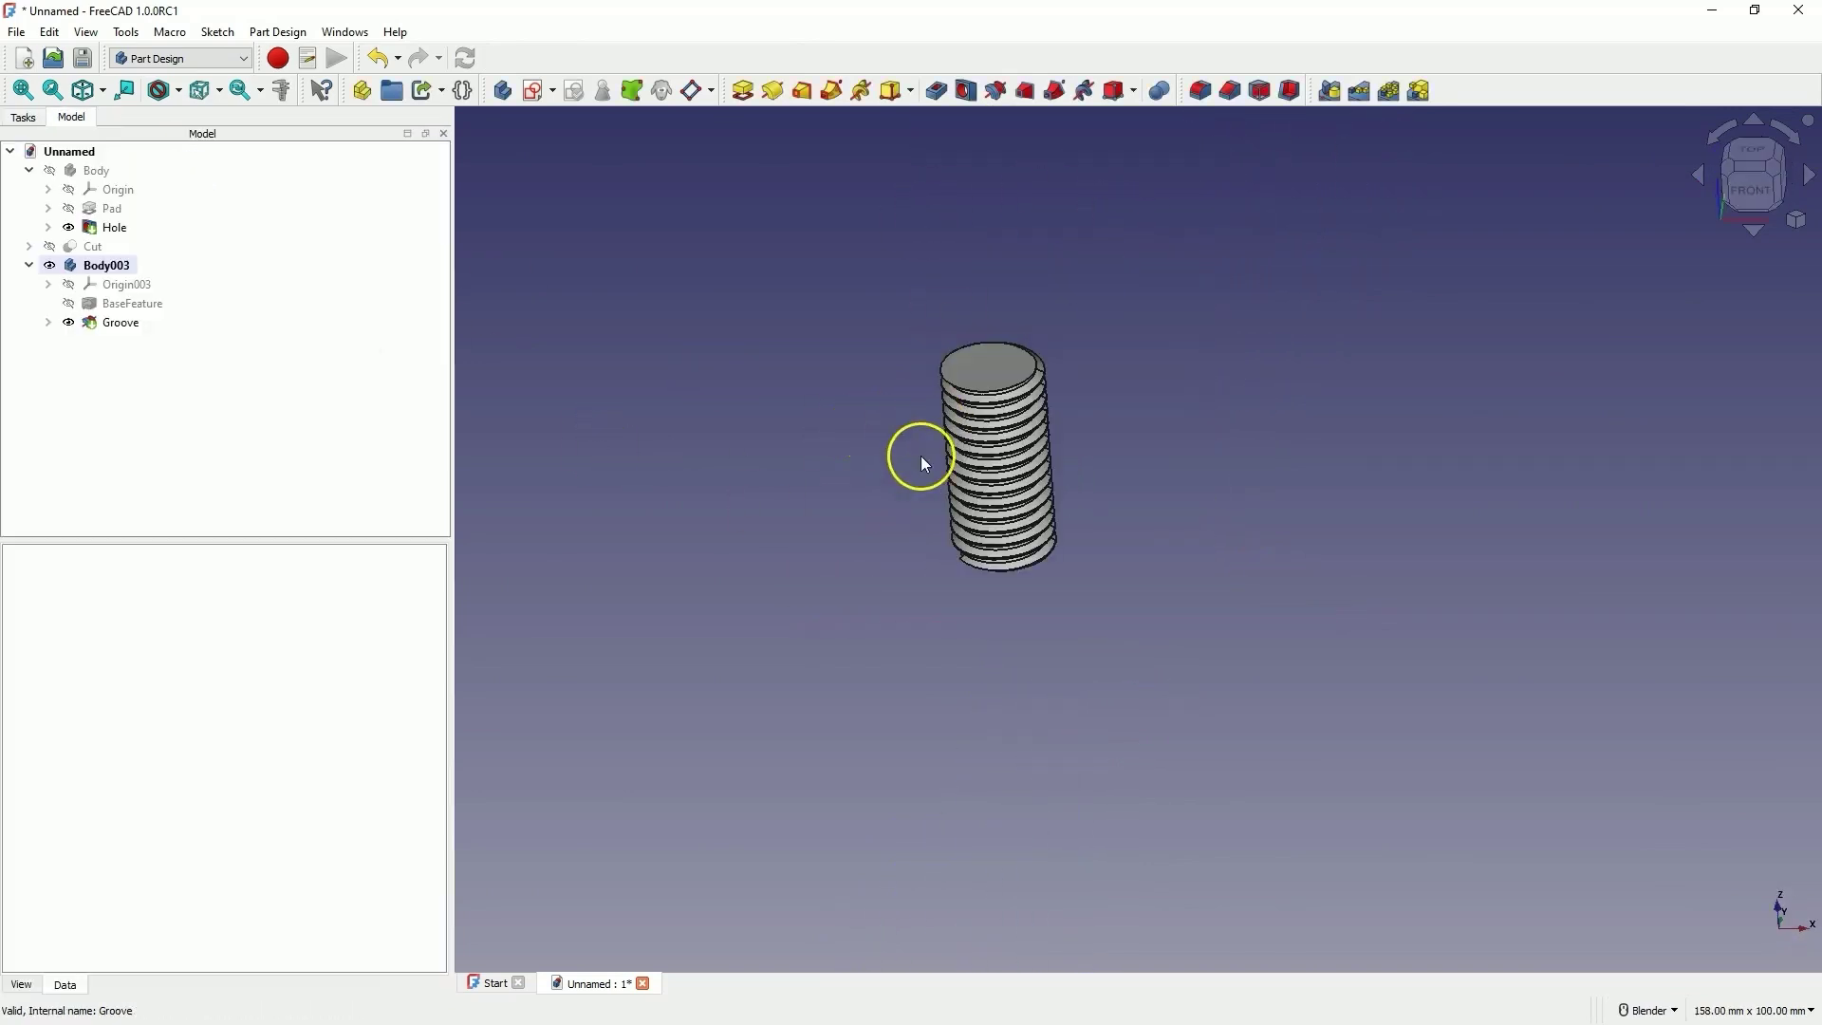
pyautogui.click(998, 362)
pyautogui.click(1762, 152)
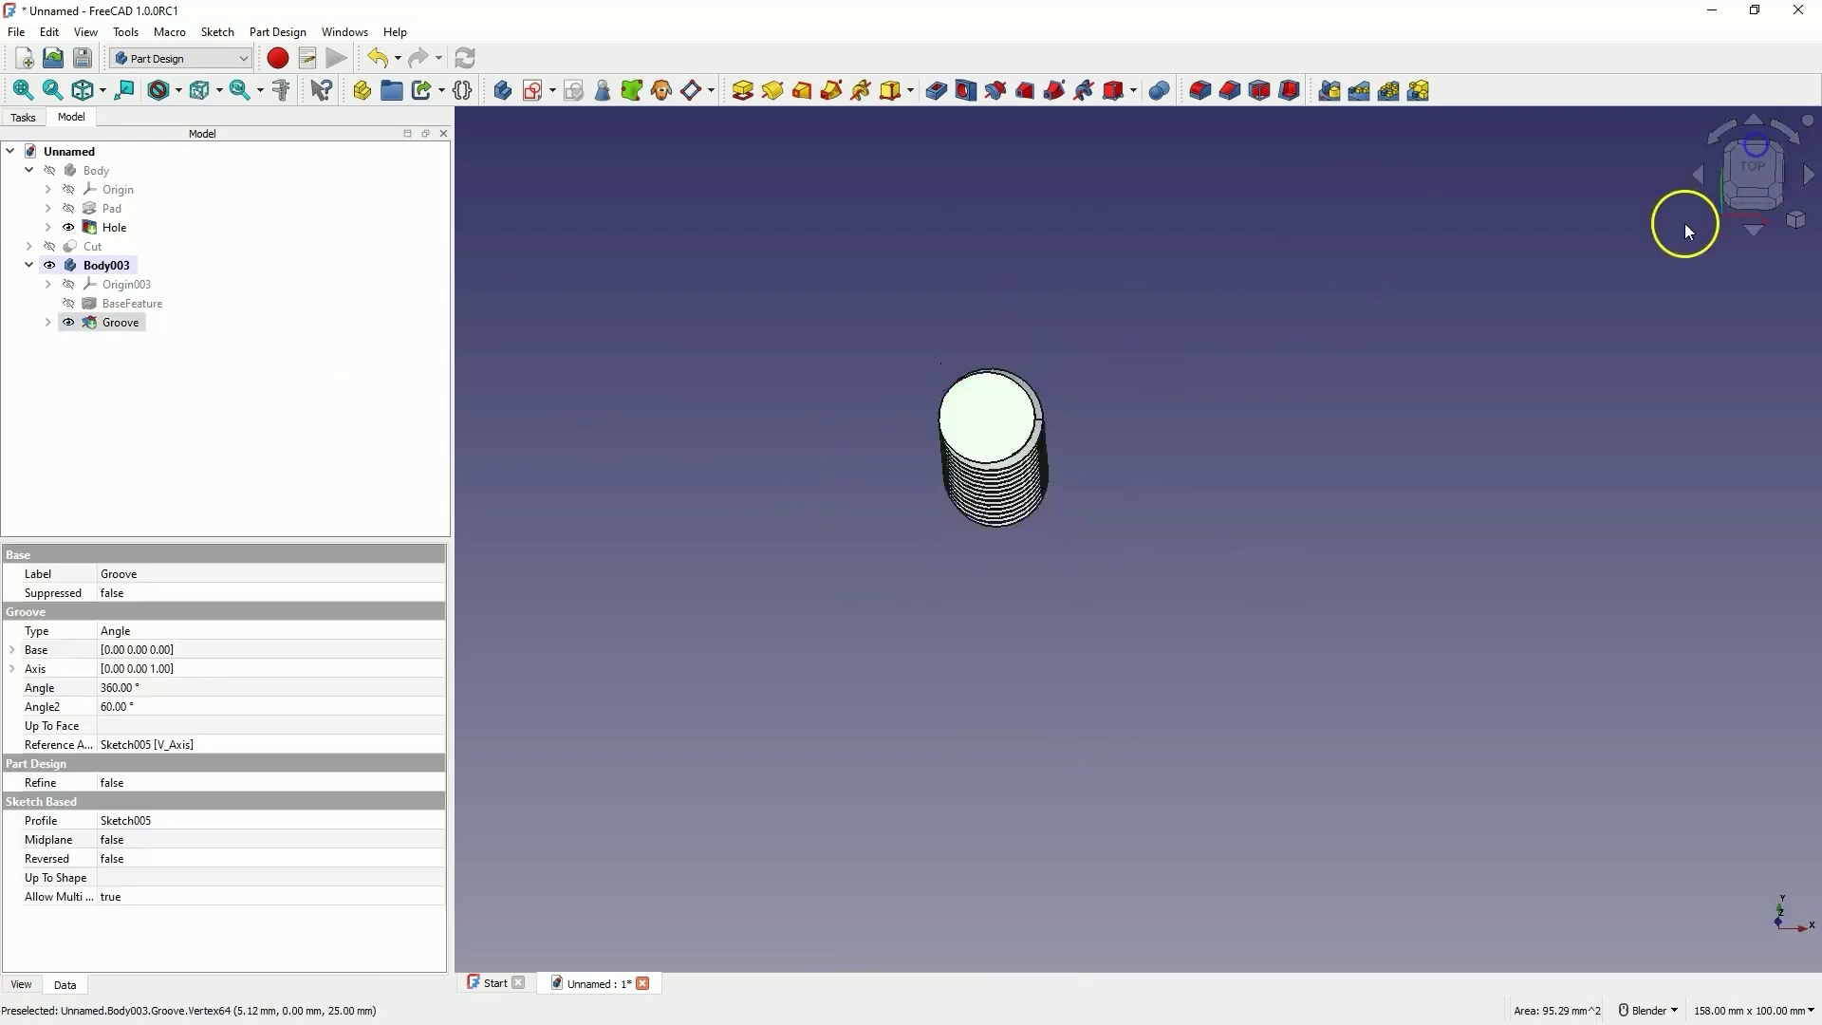
pyautogui.scroll(5, 967, 447)
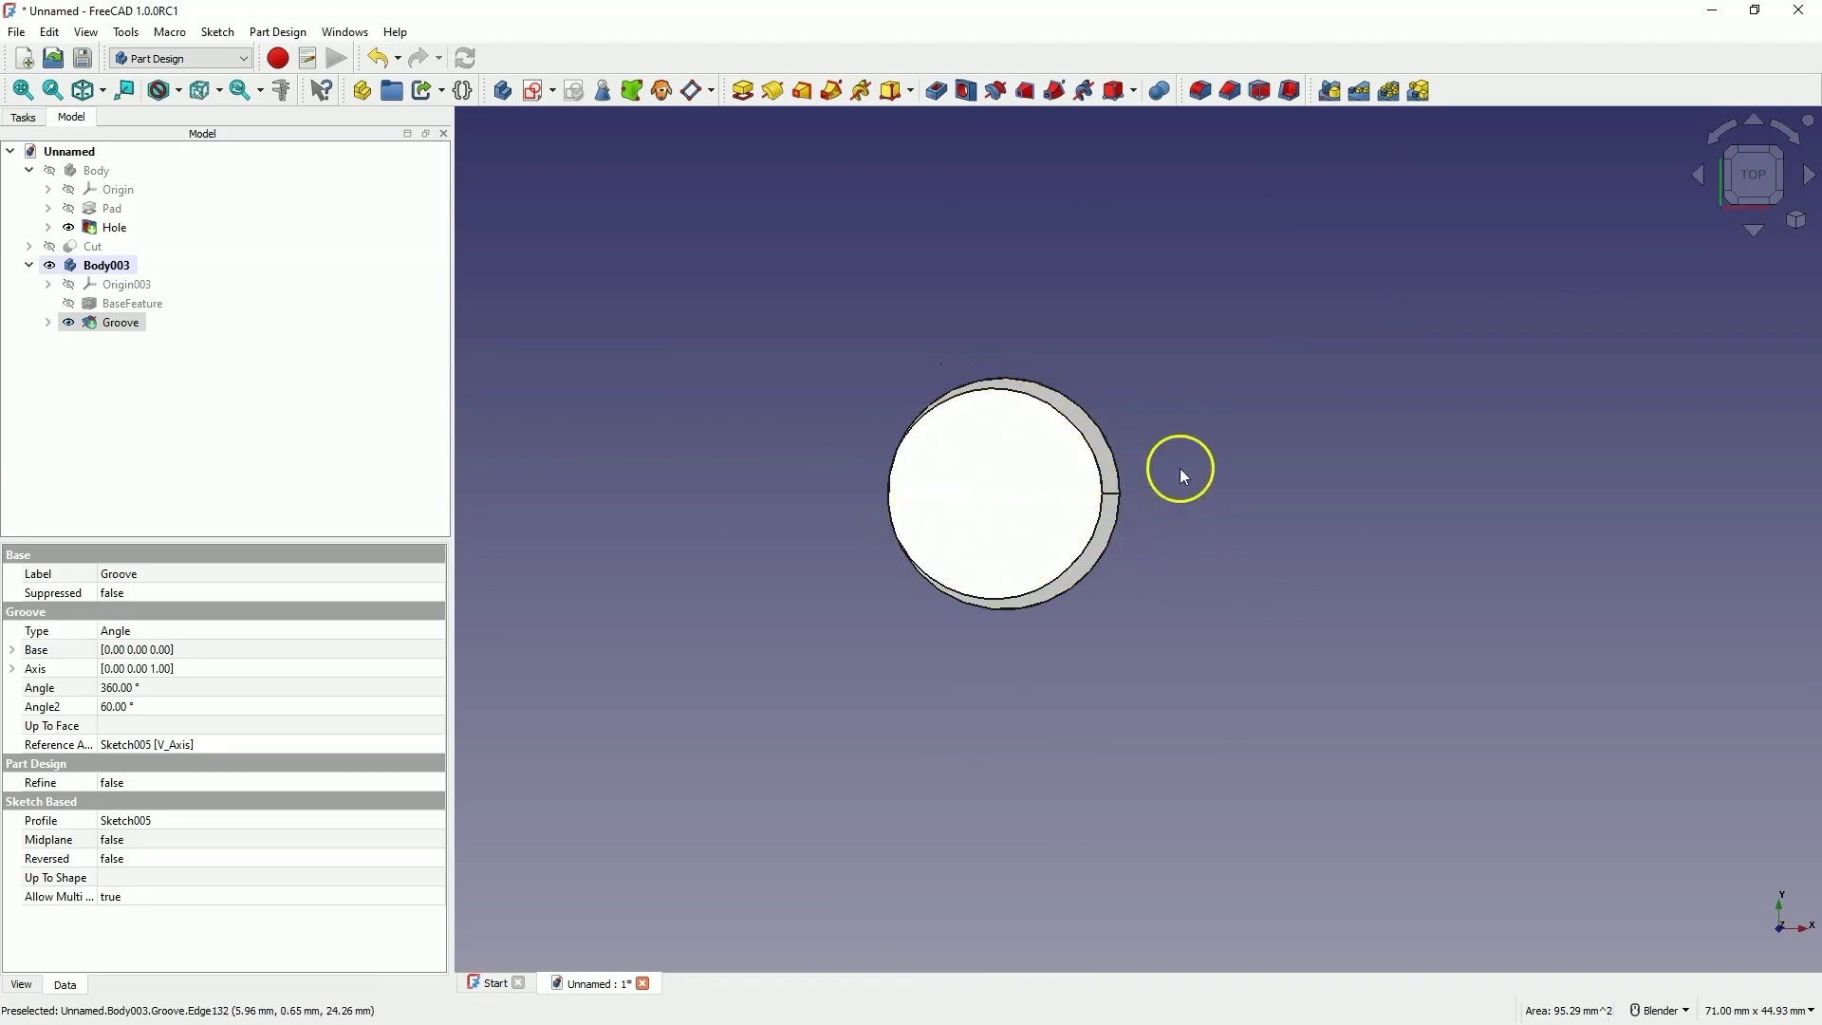
pyautogui.moveTo(1176, 472); pyautogui.dragTo(976, 435, button='middle')
pyautogui.scroll(-3, 959, 514)
pyautogui.click(958, 515)
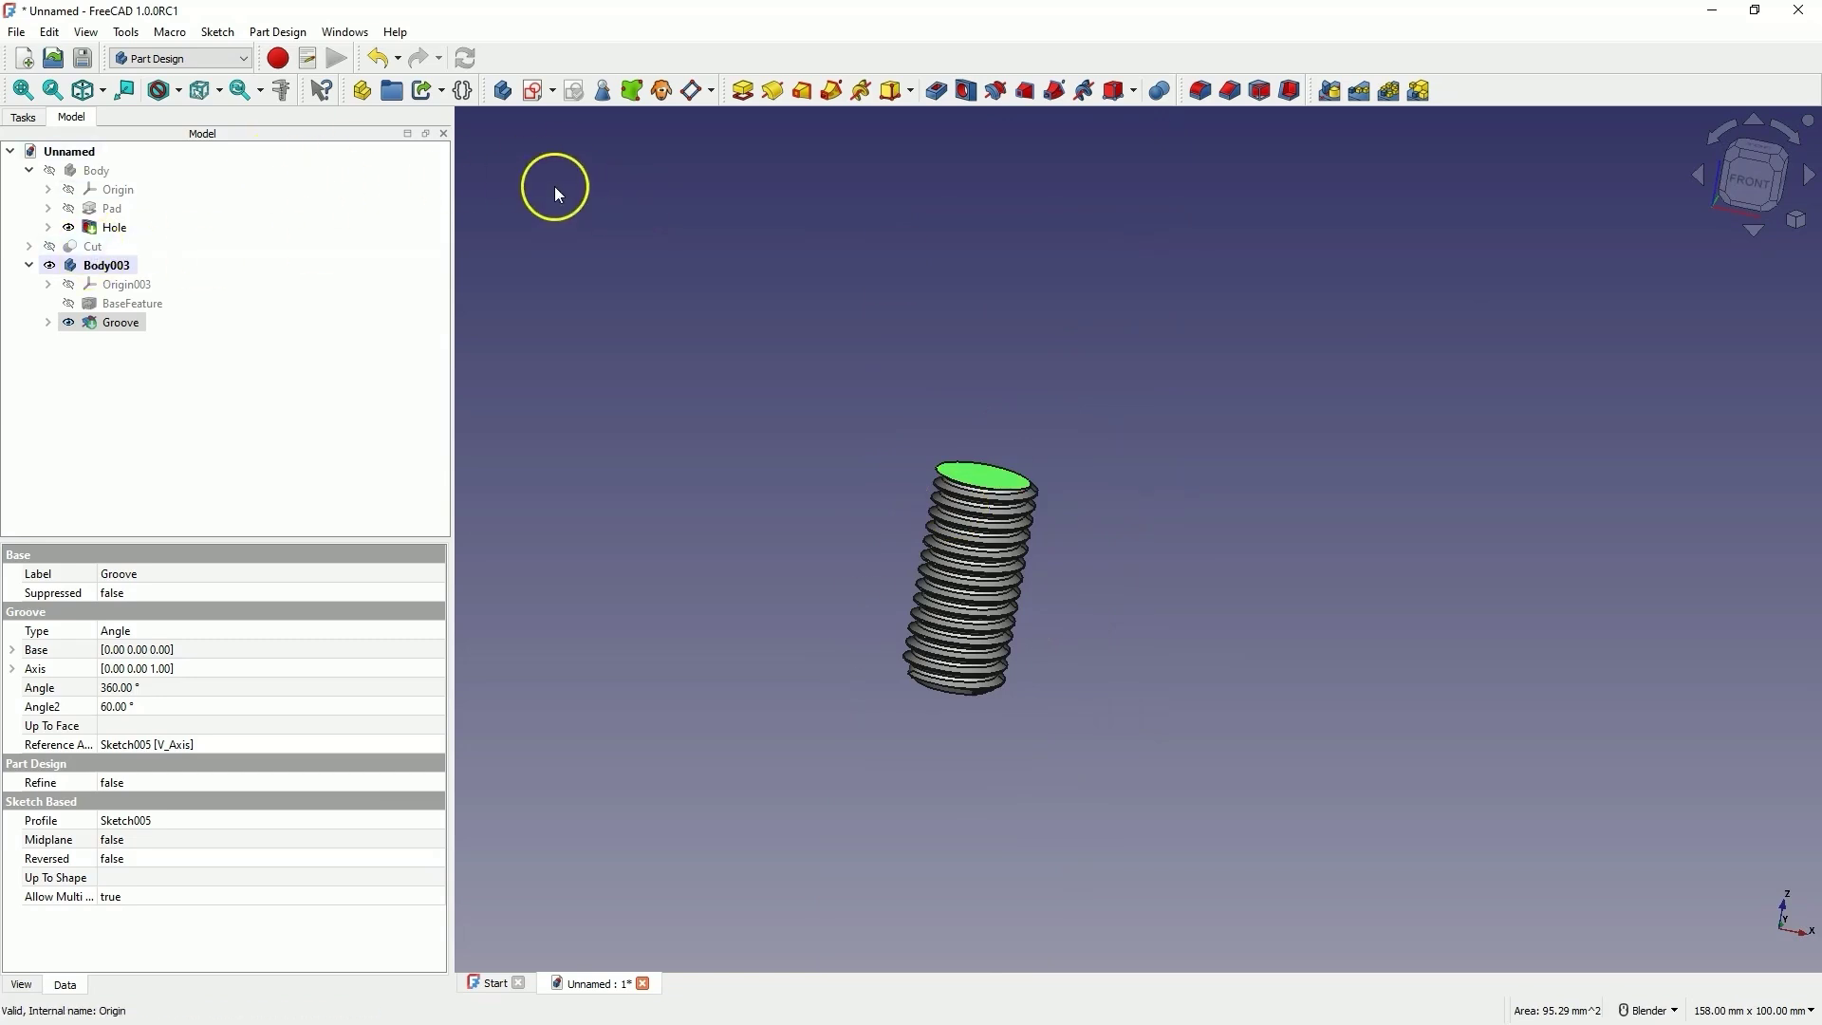
# Expand Body003's Origin003 and show its planes and axes in the view.
pyautogui.click(48, 285)
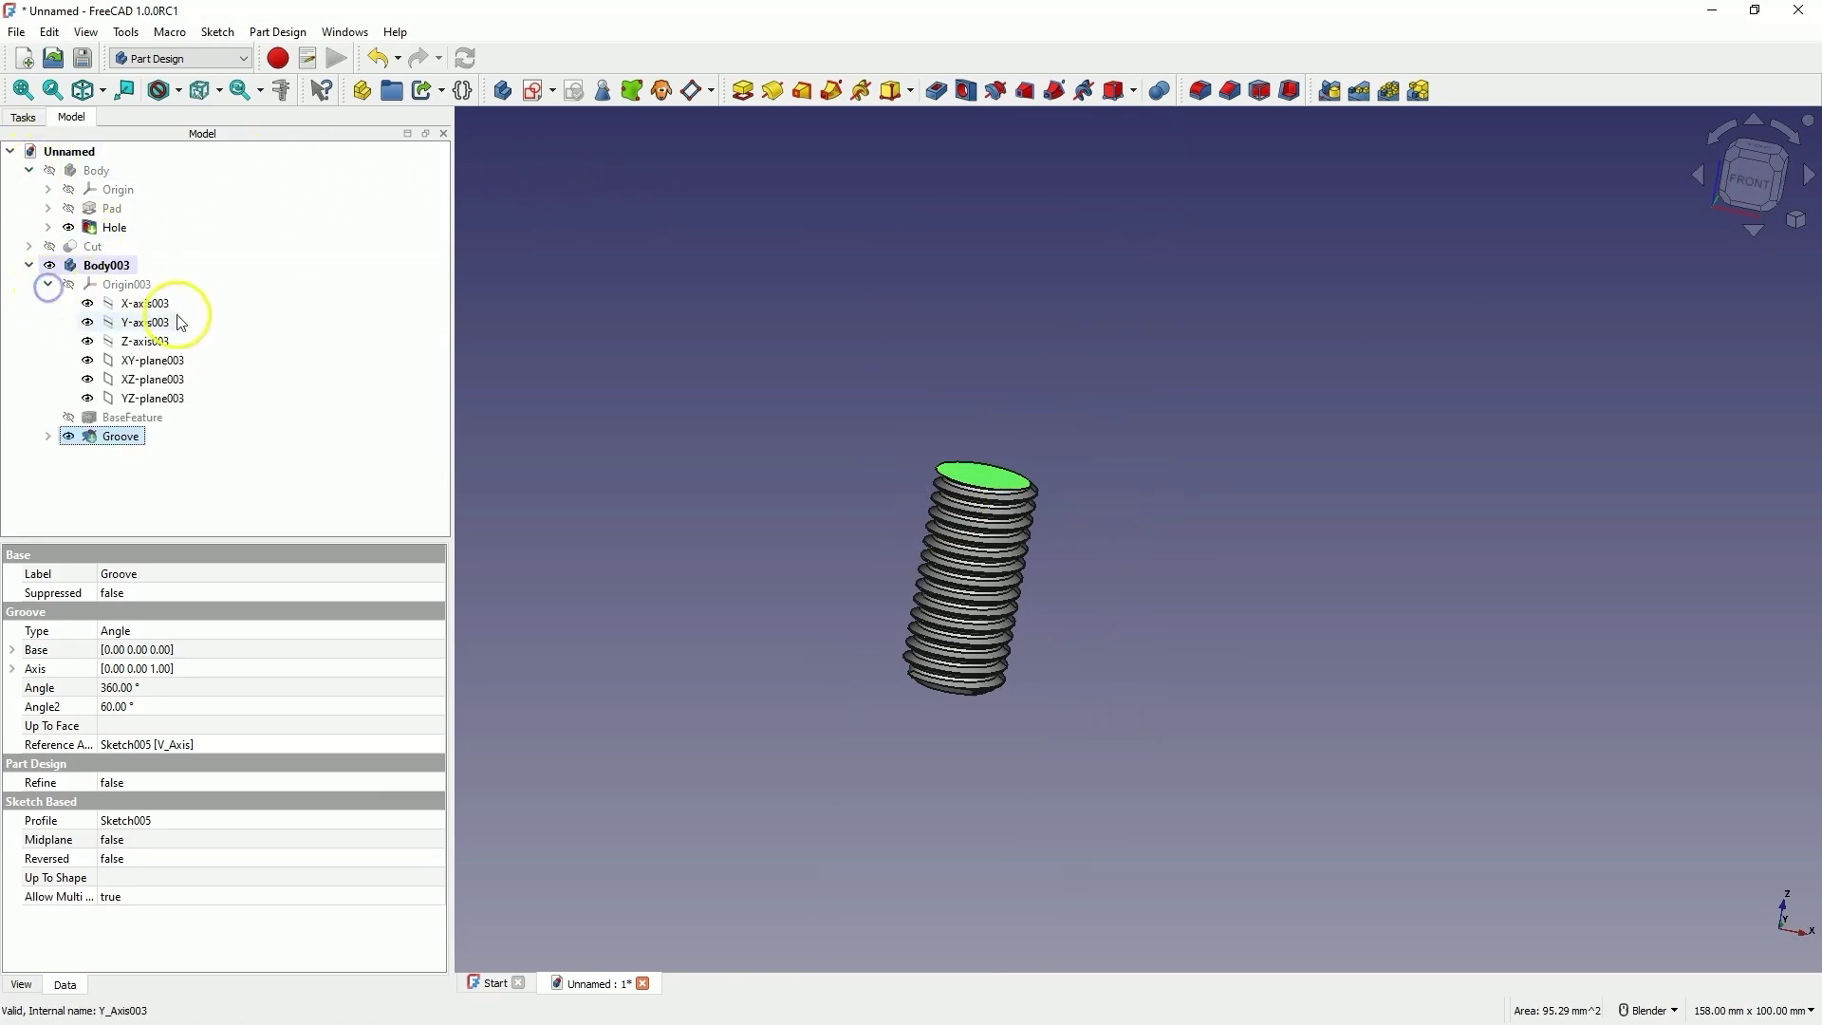
pyautogui.click(151, 361)
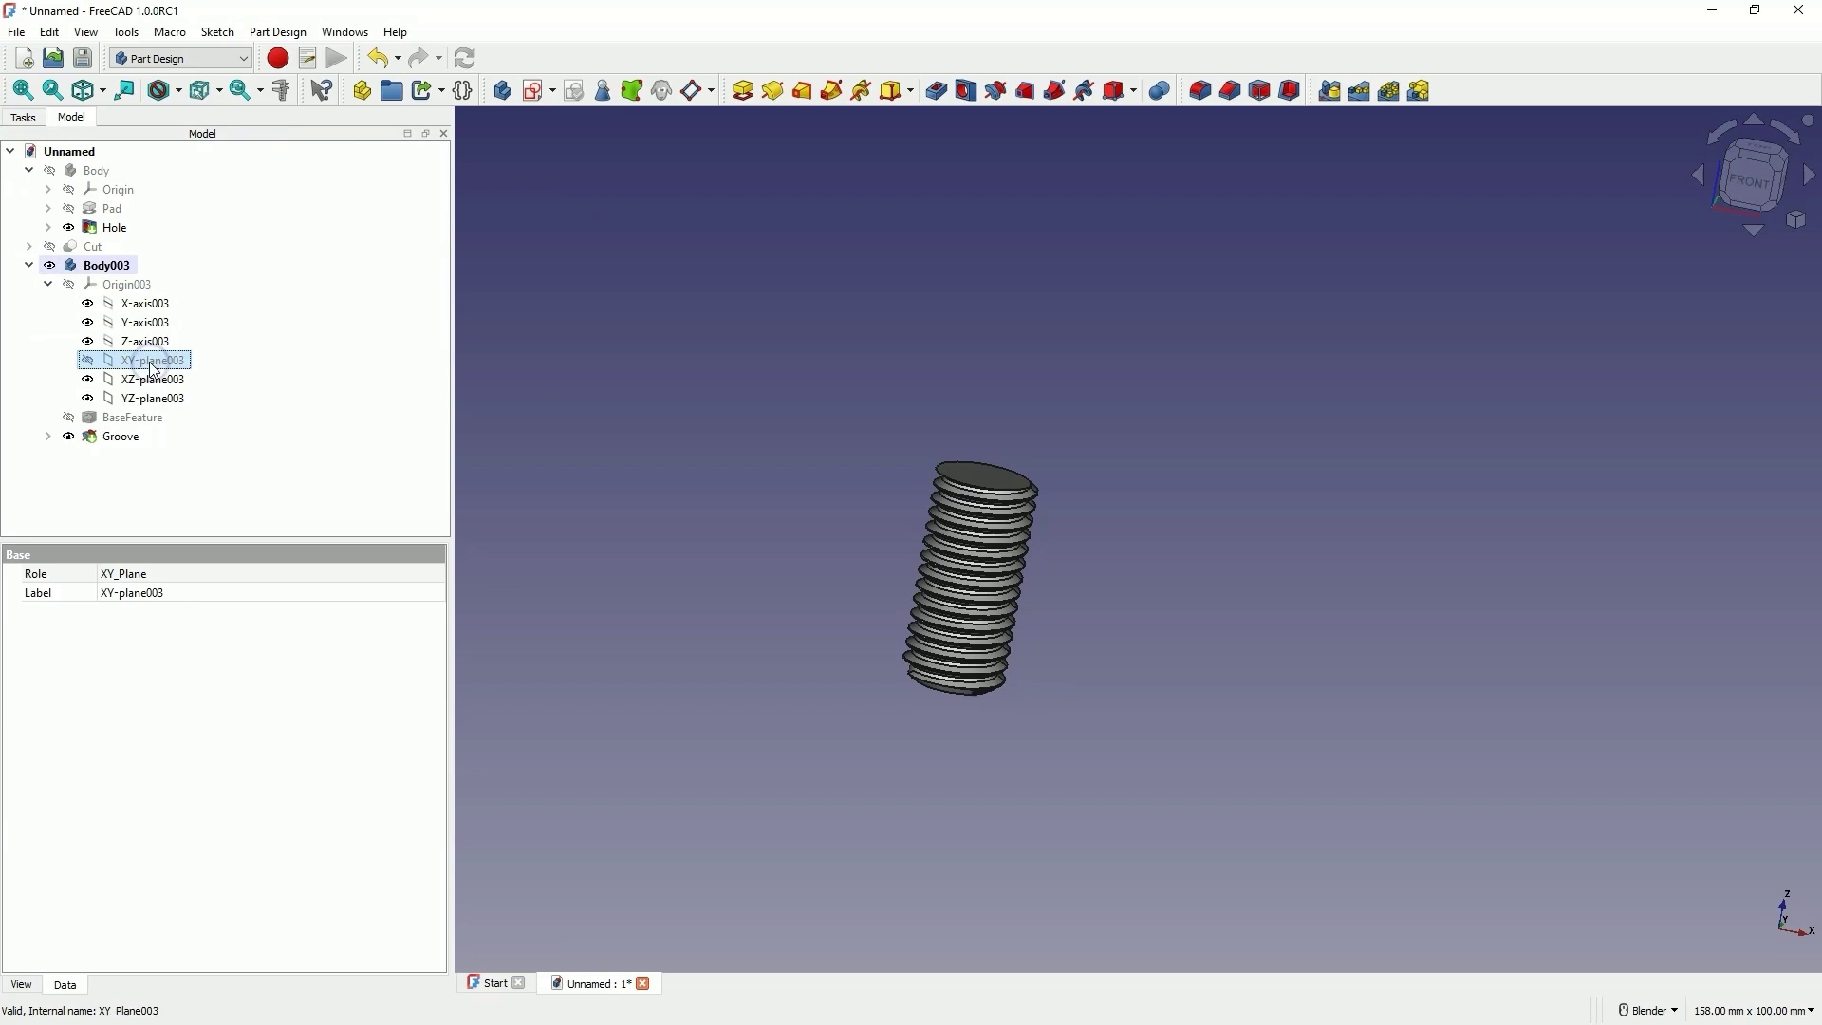
pyautogui.click(125, 285)
pyautogui.press('space')
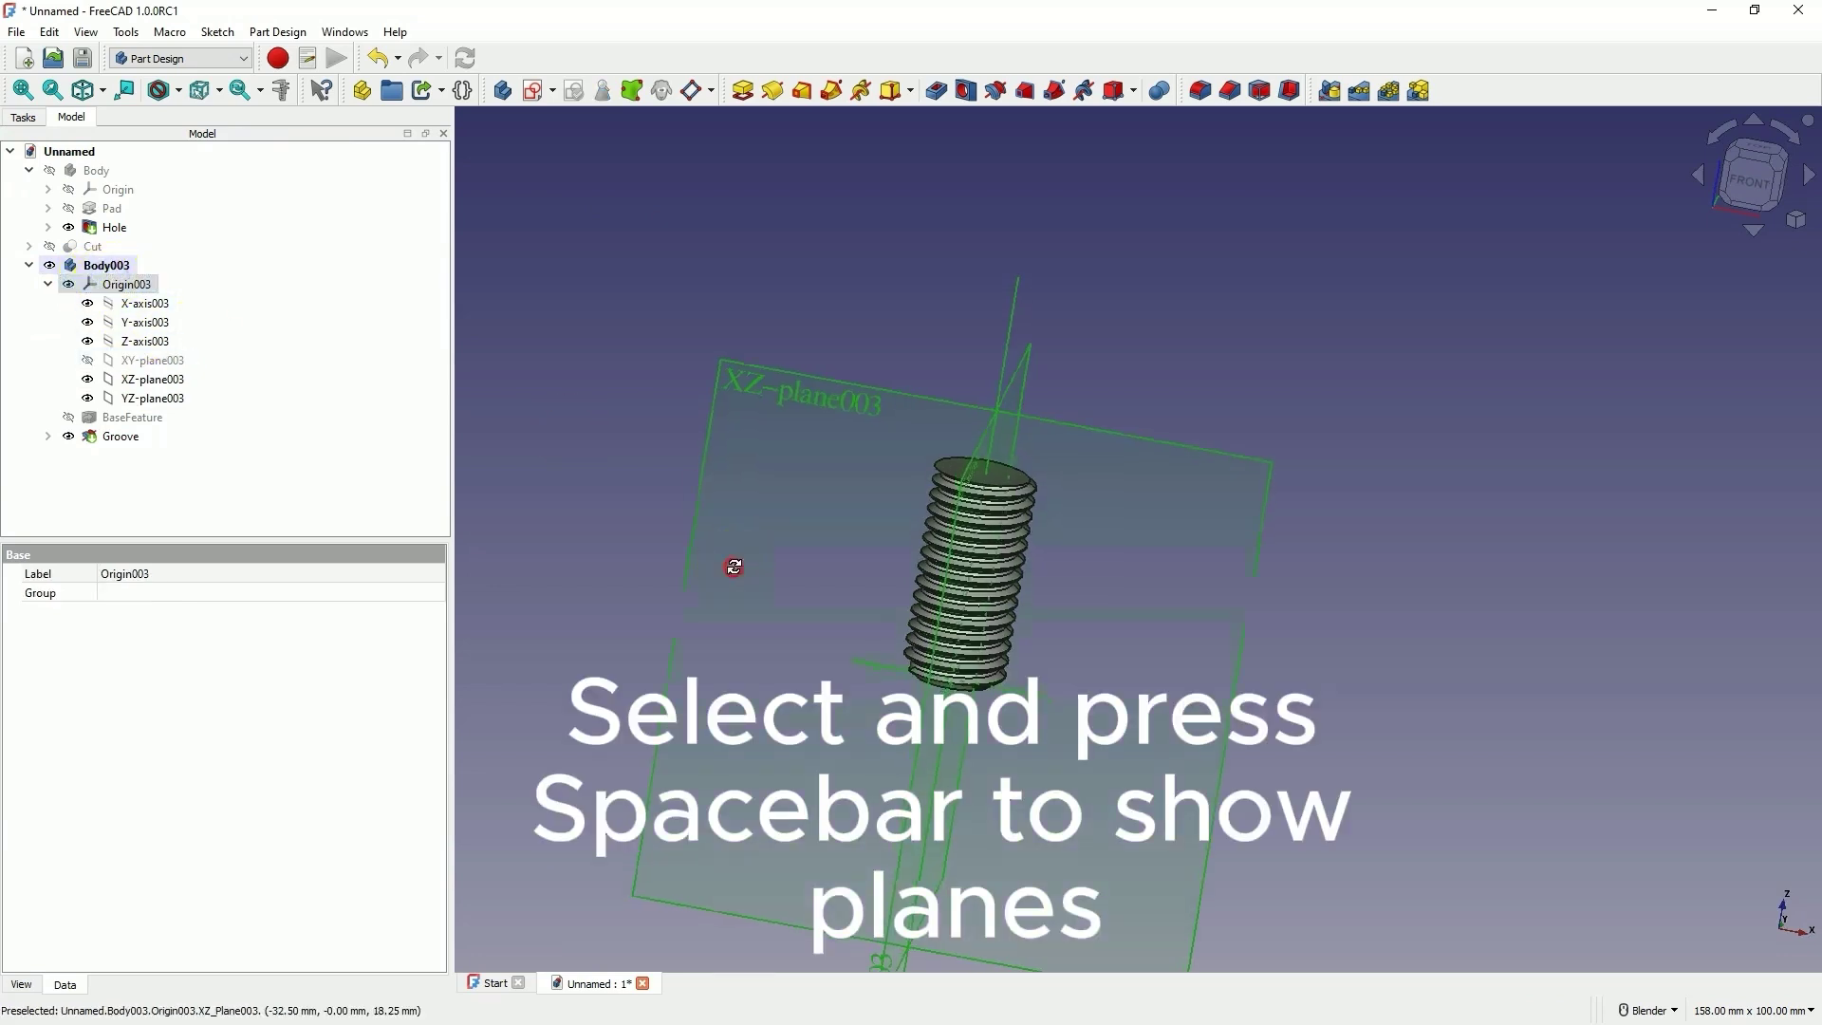
# Make XY-plane003 visible and pick it as the datum plane's reference.
pyautogui.moveTo(733, 566); pyautogui.dragTo(856, 556, button='middle')
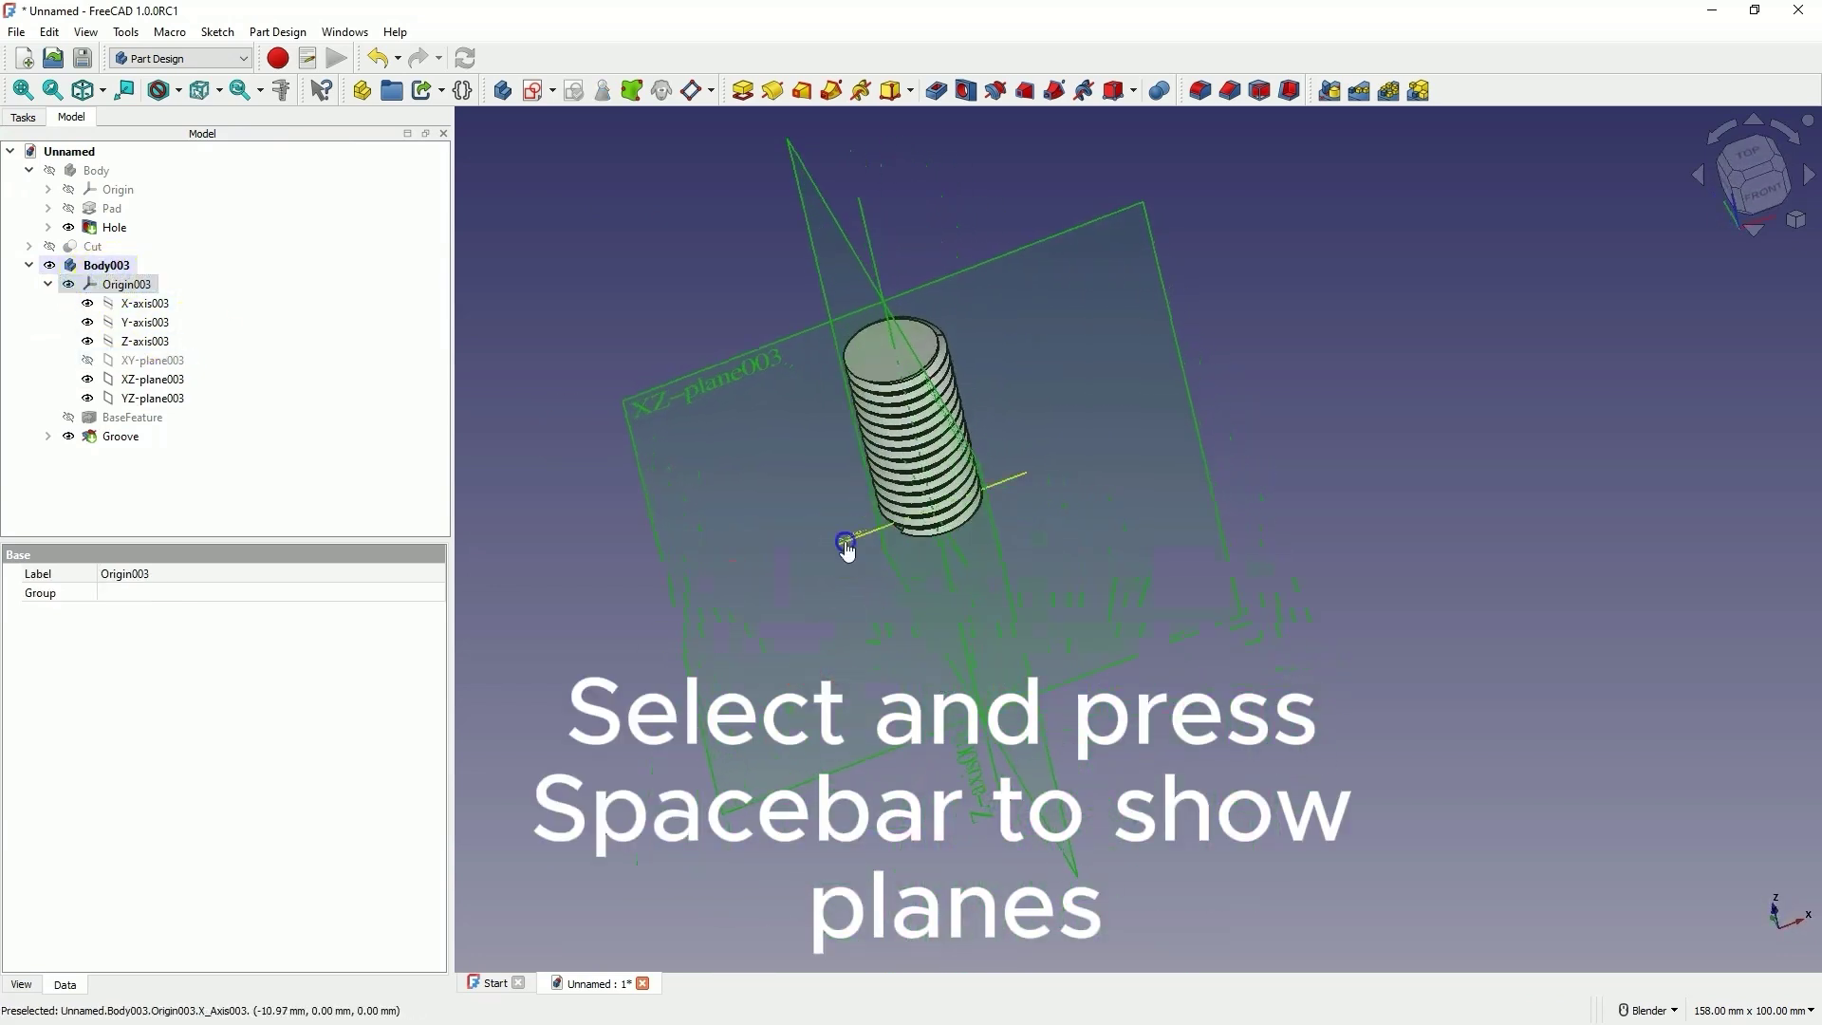
pyautogui.click(848, 549)
pyautogui.click(531, 455)
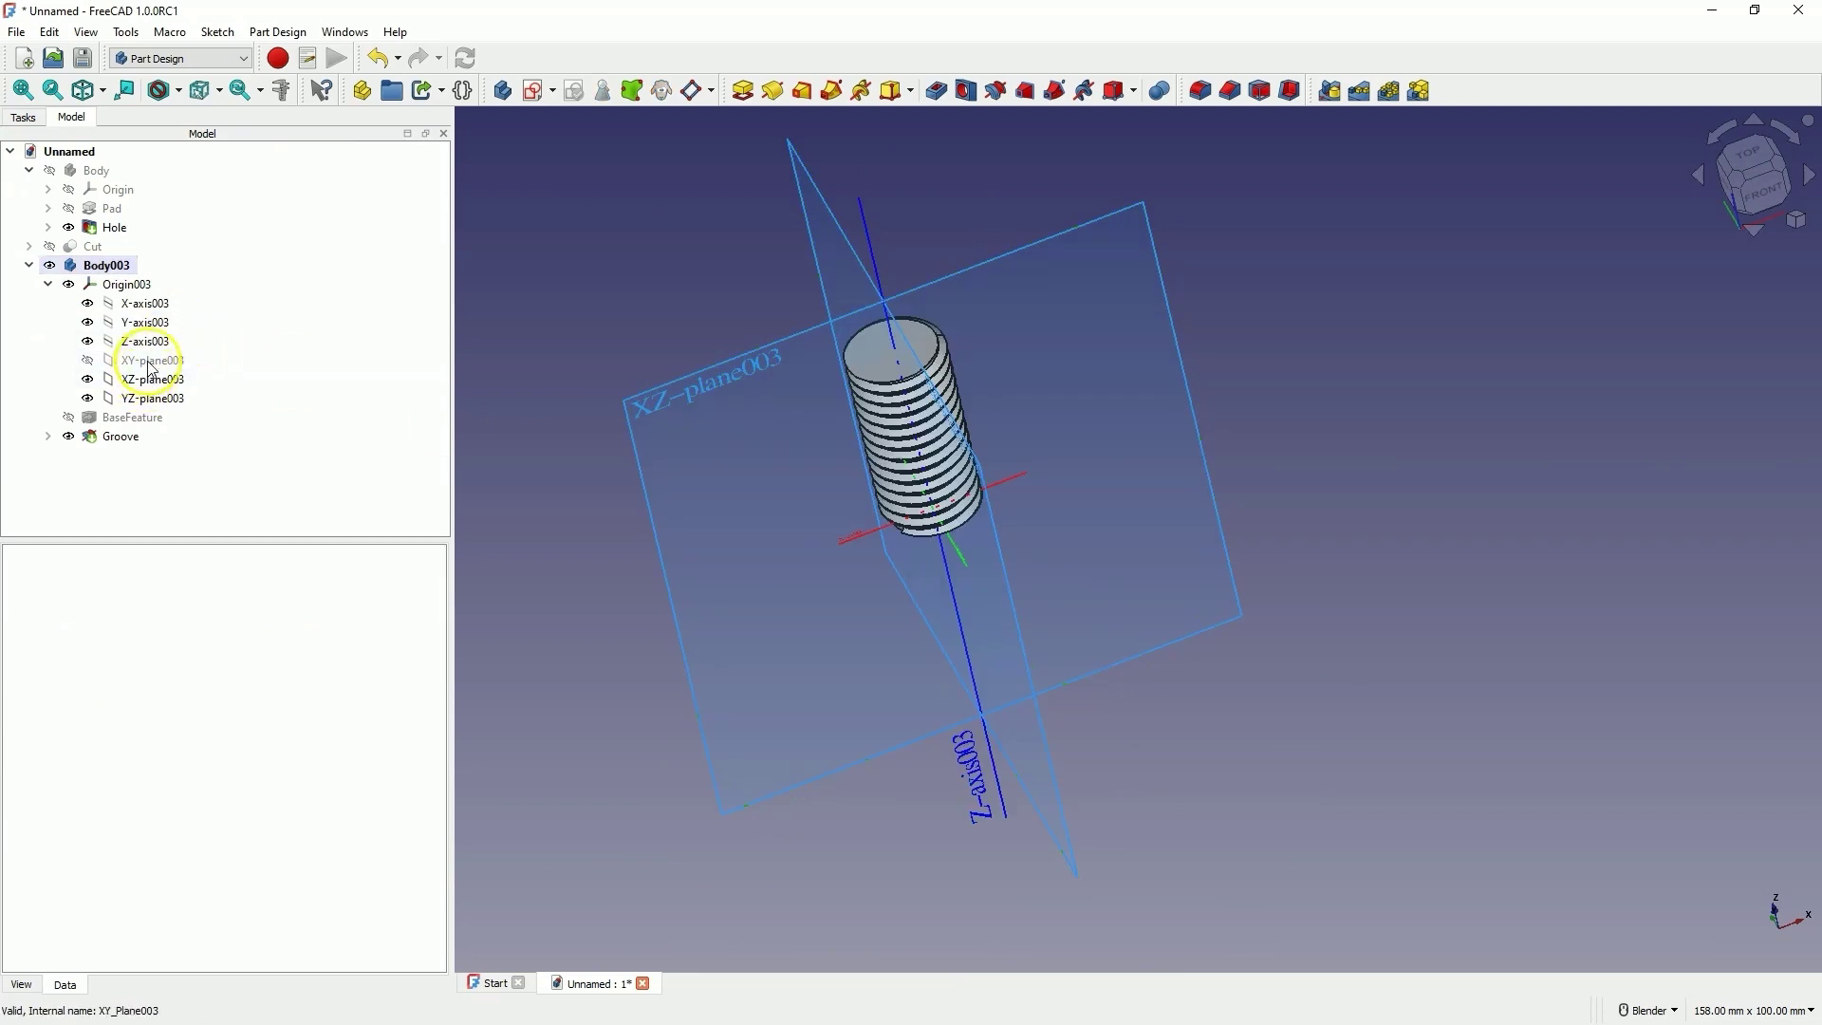
pyautogui.click(151, 360)
pyautogui.press('space')
pyautogui.click(893, 349)
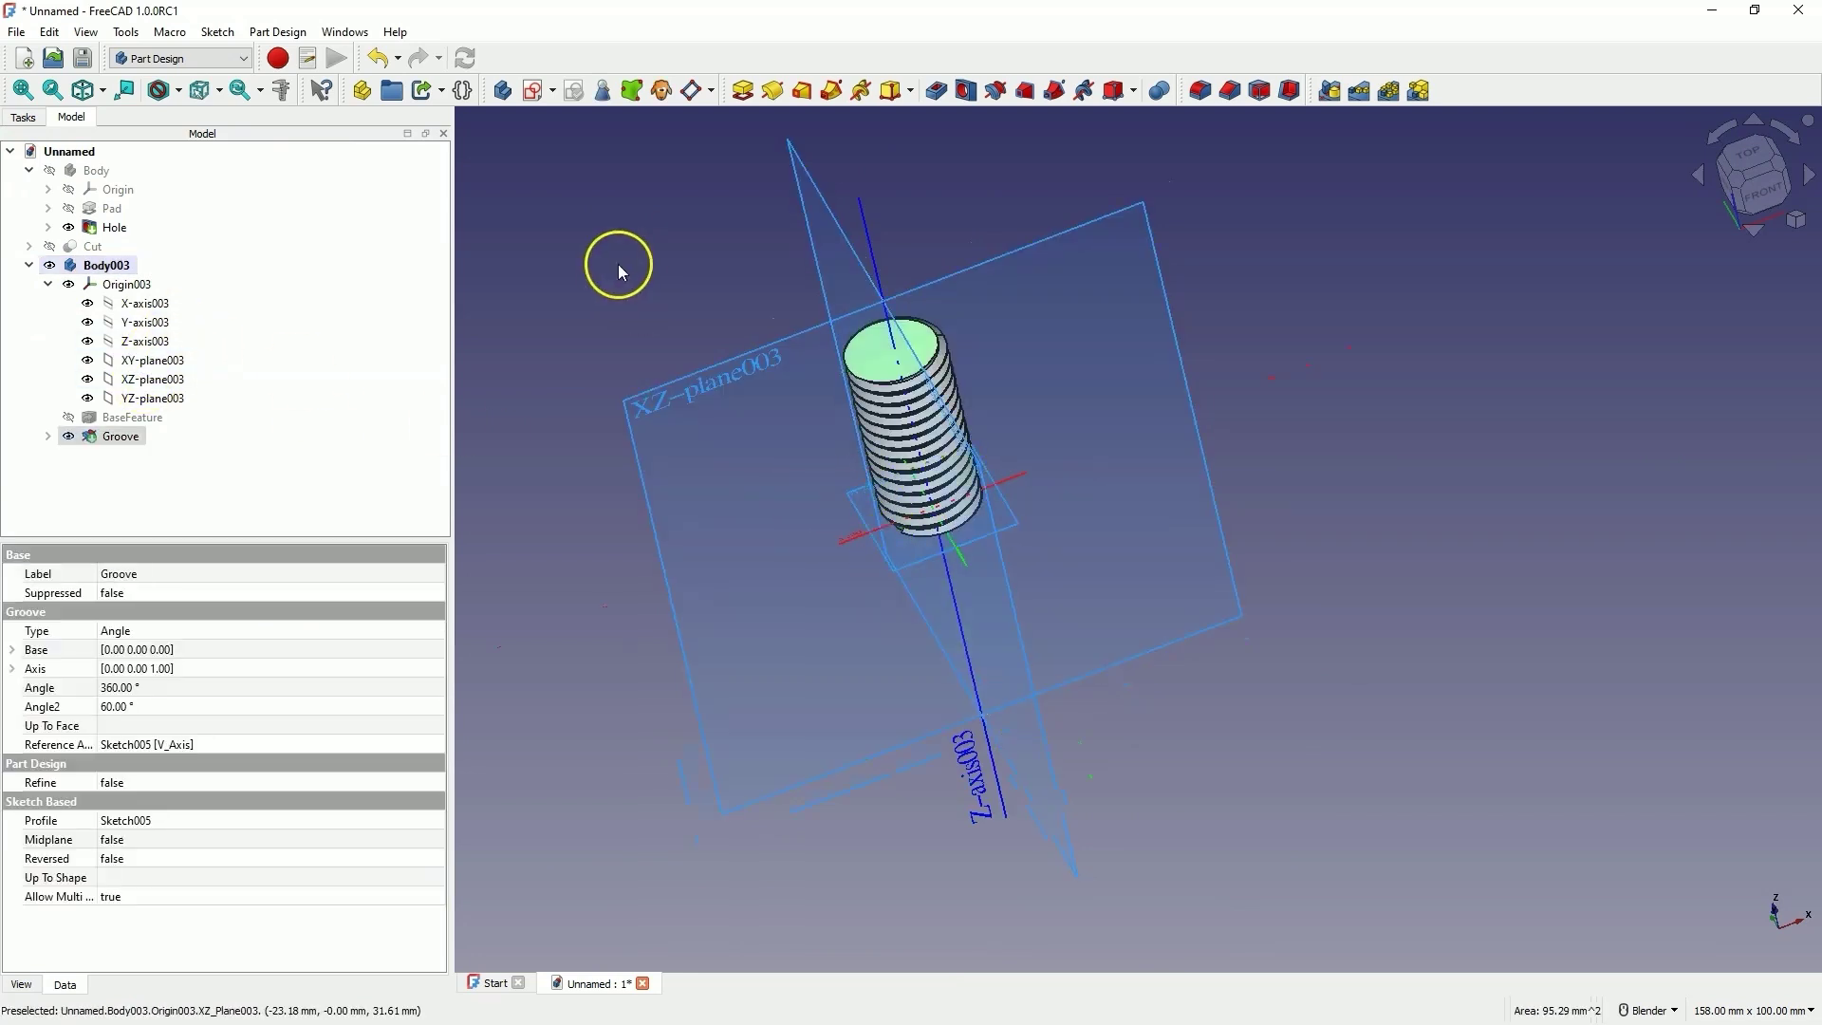
pyautogui.click(860, 504)
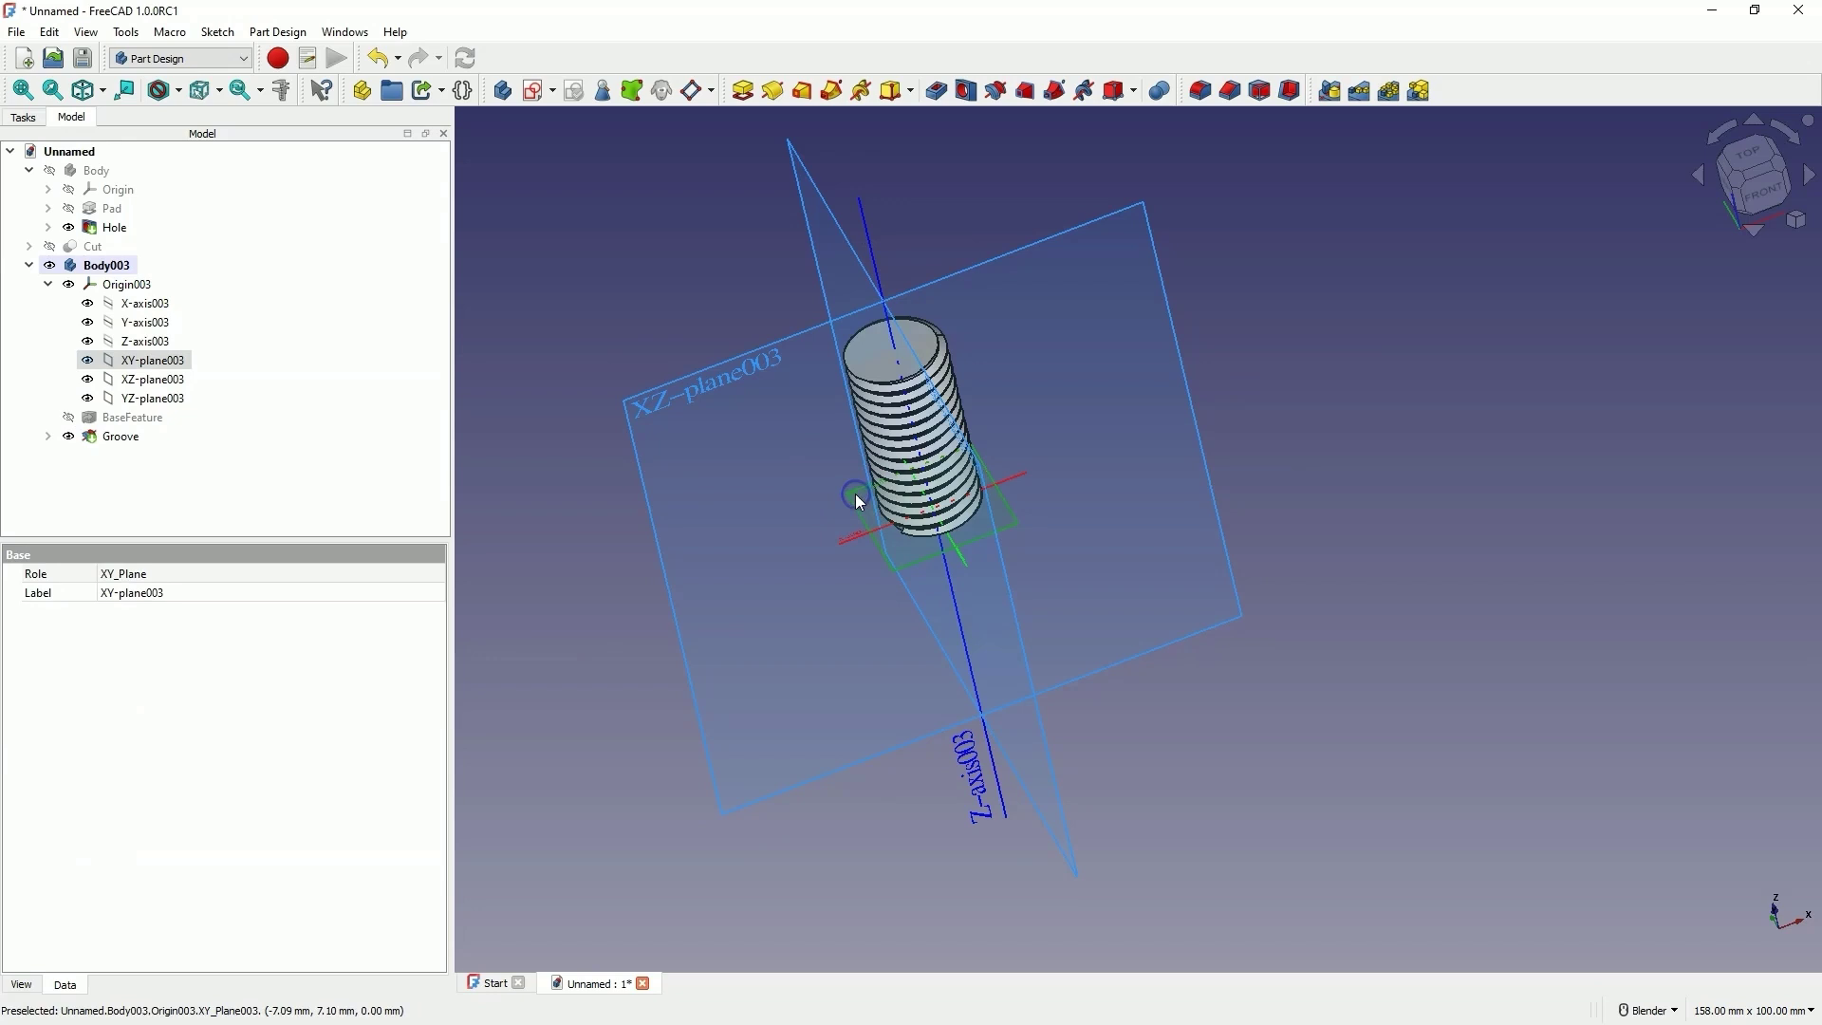
# Create a datum plane on XY-plane003 with a 25 mm z-direction offset and confirm it.
pyautogui.click(697, 93)
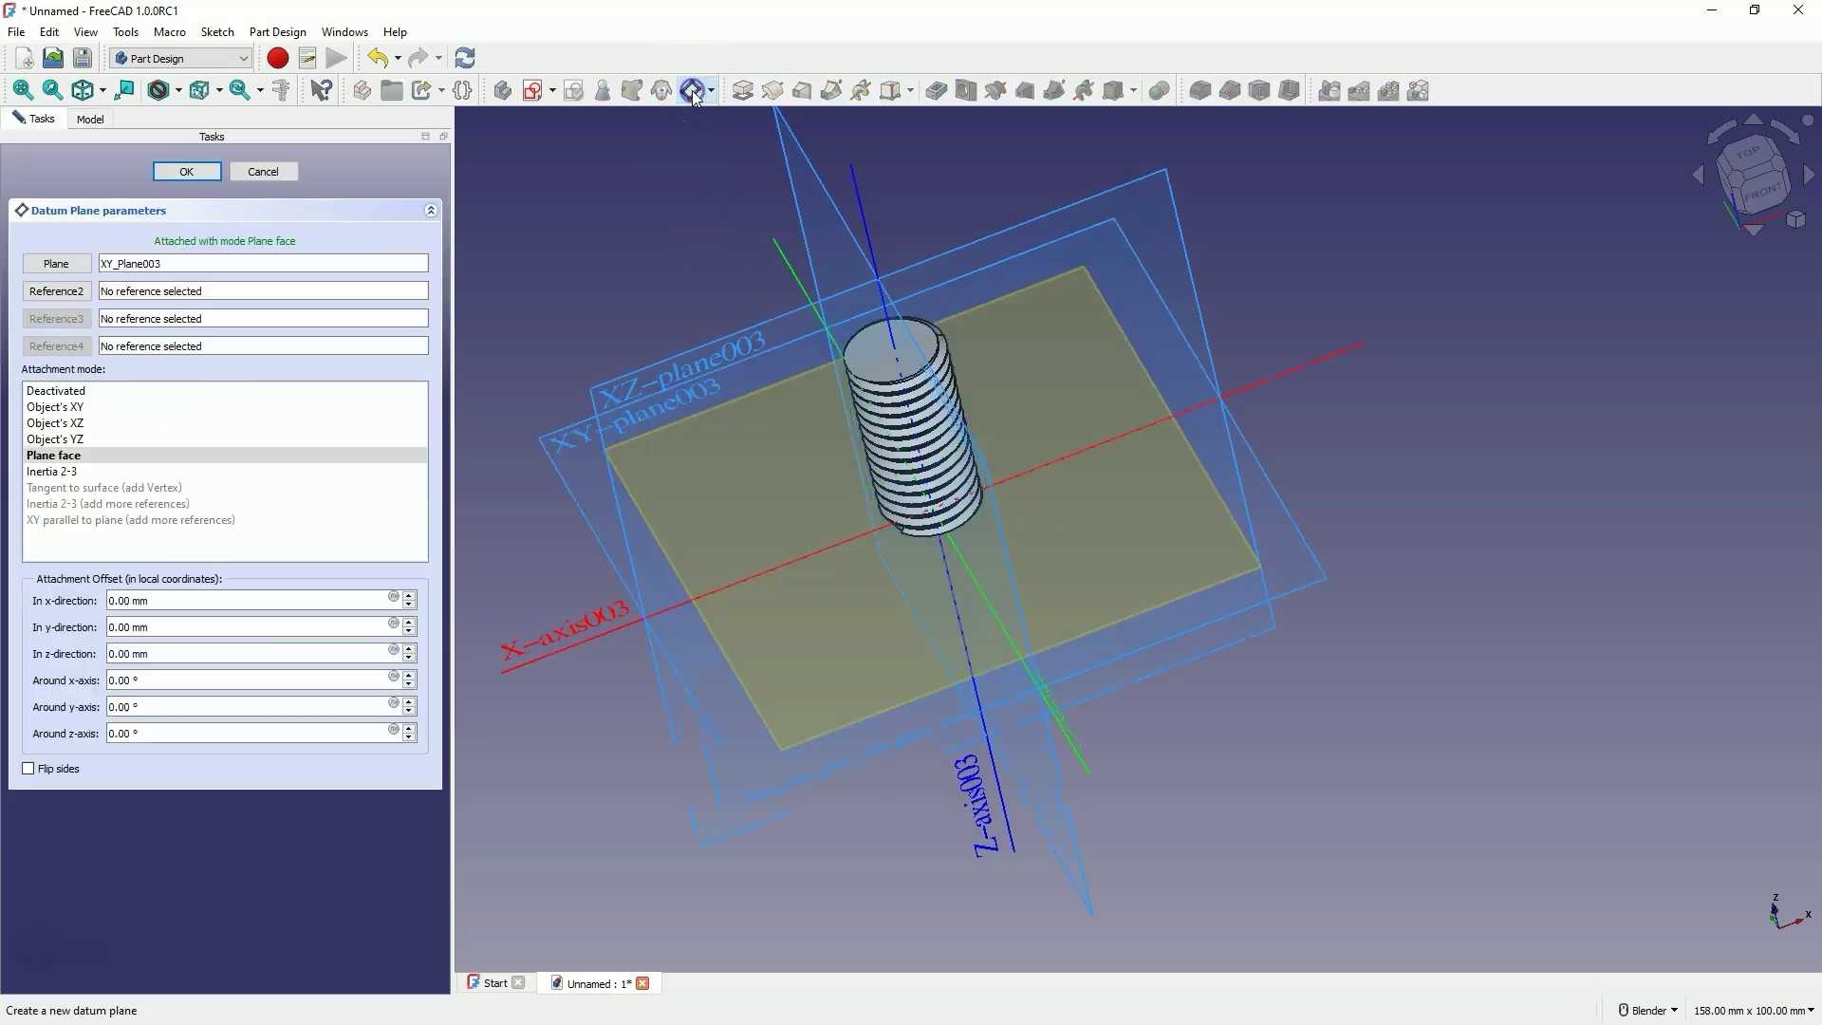
pyautogui.click(117, 680)
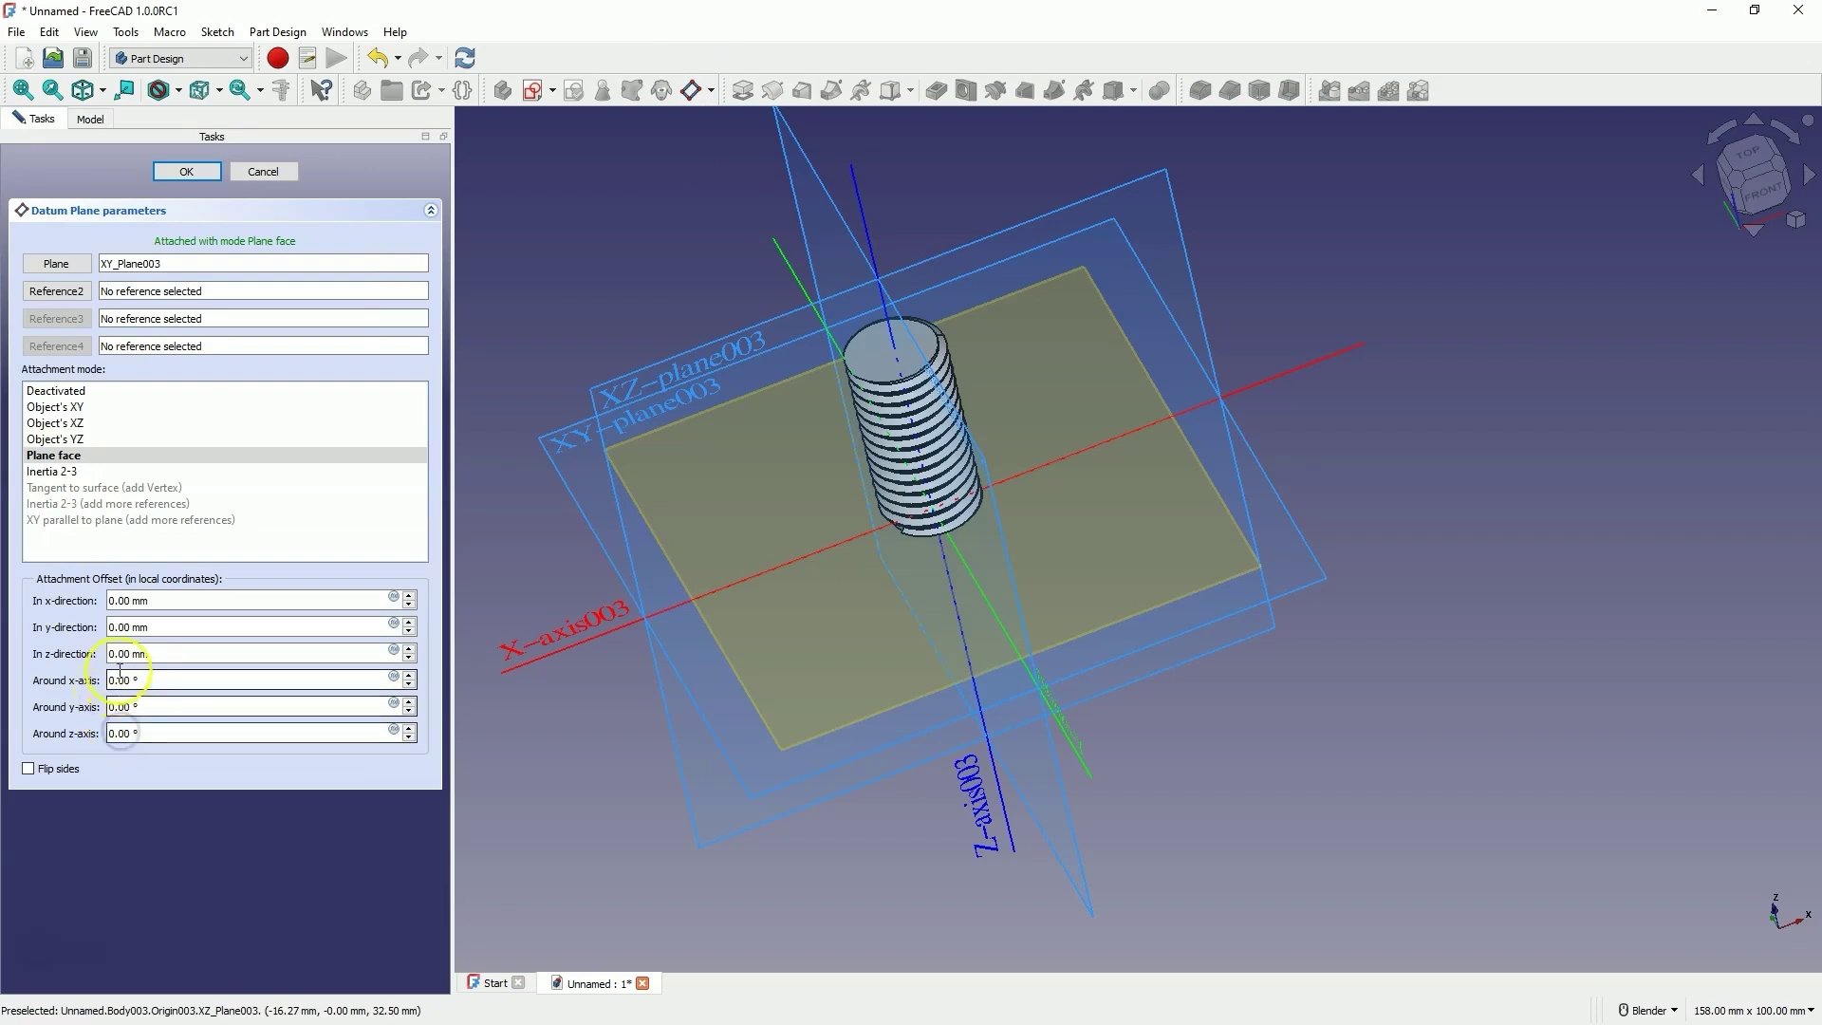
pyautogui.click(130, 650)
pyautogui.scroll(4, 130, 650)
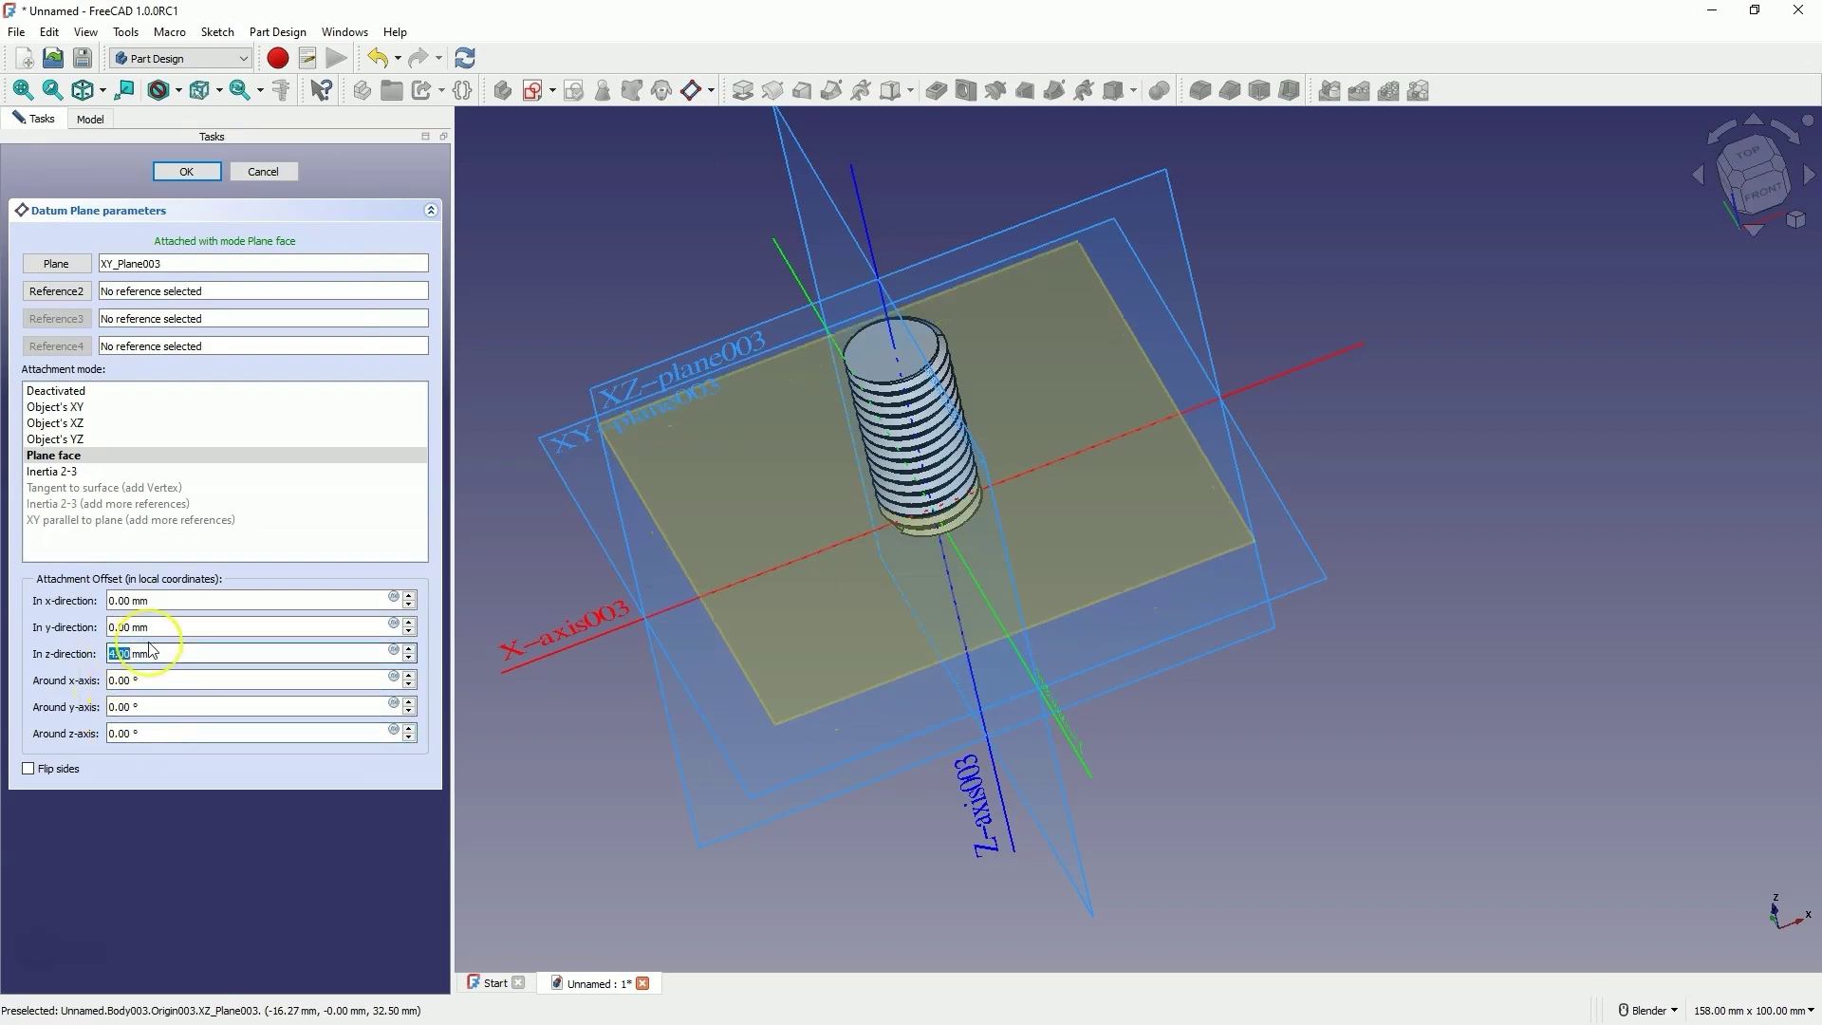
pyautogui.press('Tab')
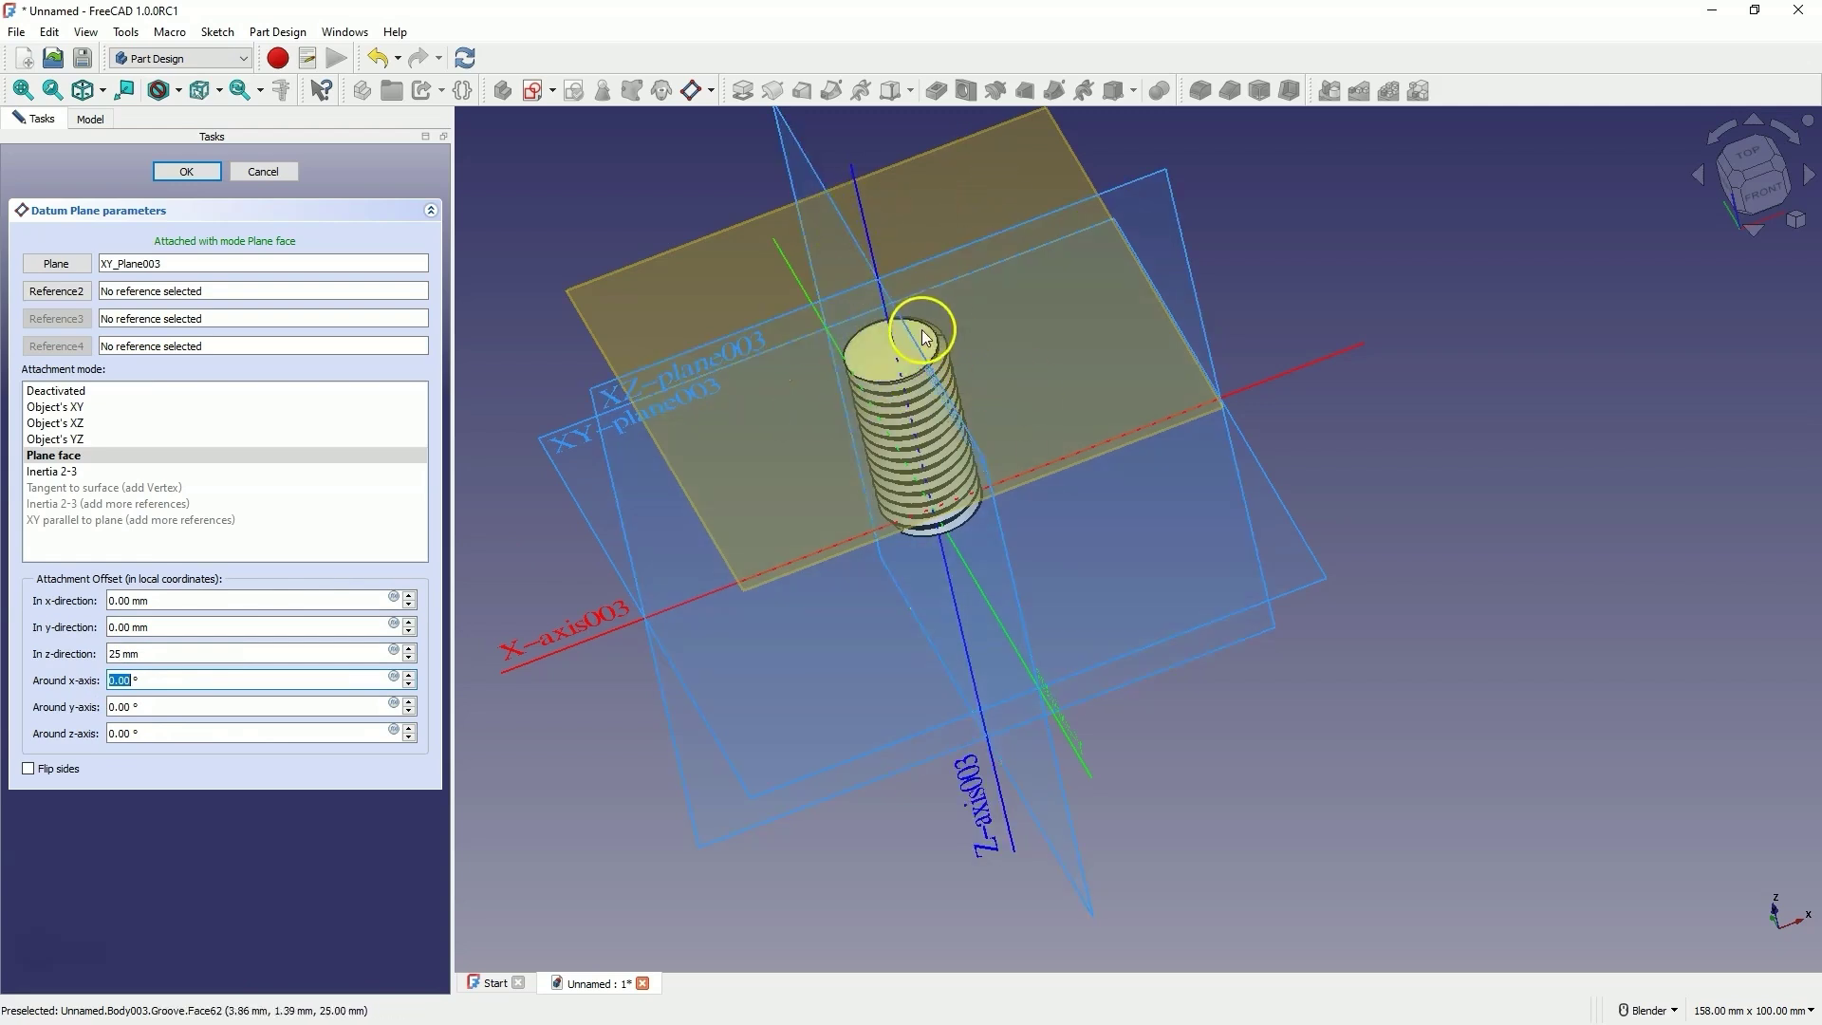
pyautogui.click(196, 171)
# Sketch a six-sided polygon centred on the origin on the DatumPlane as Sketch006, then close it.
pyautogui.click(641, 278)
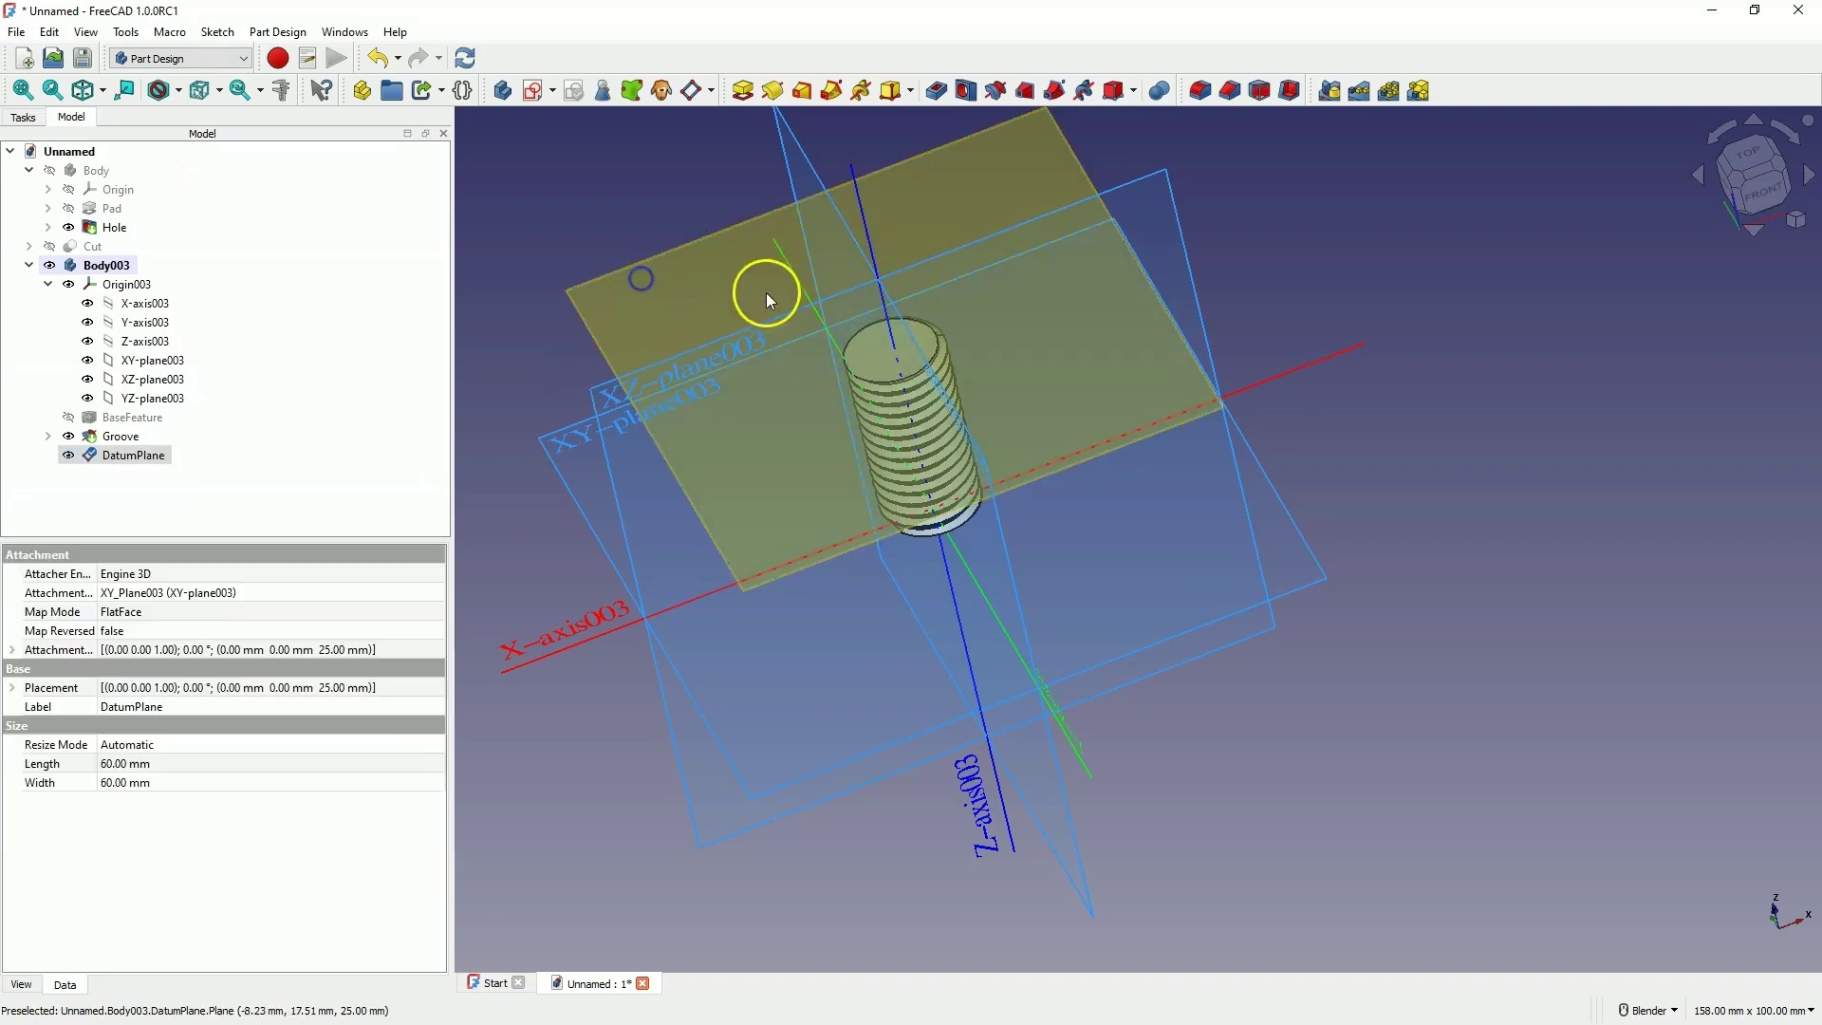
pyautogui.click(531, 94)
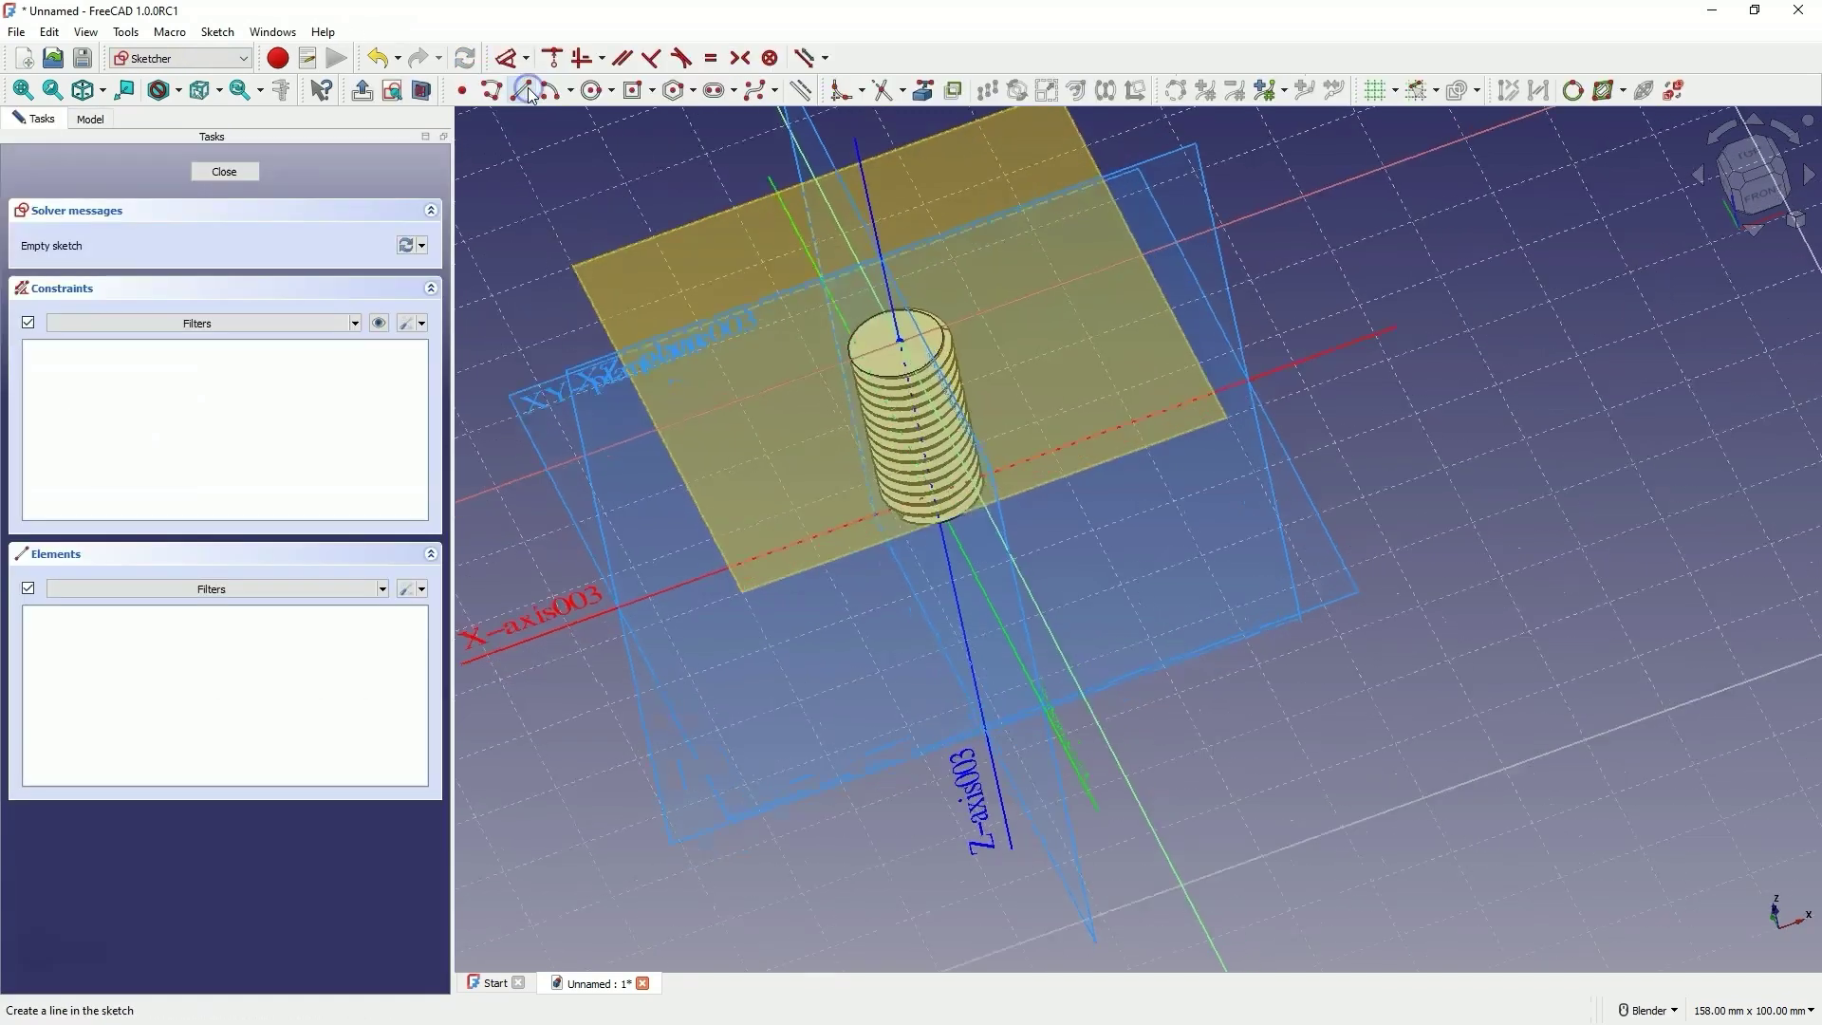
pyautogui.scroll(5, 998, 317)
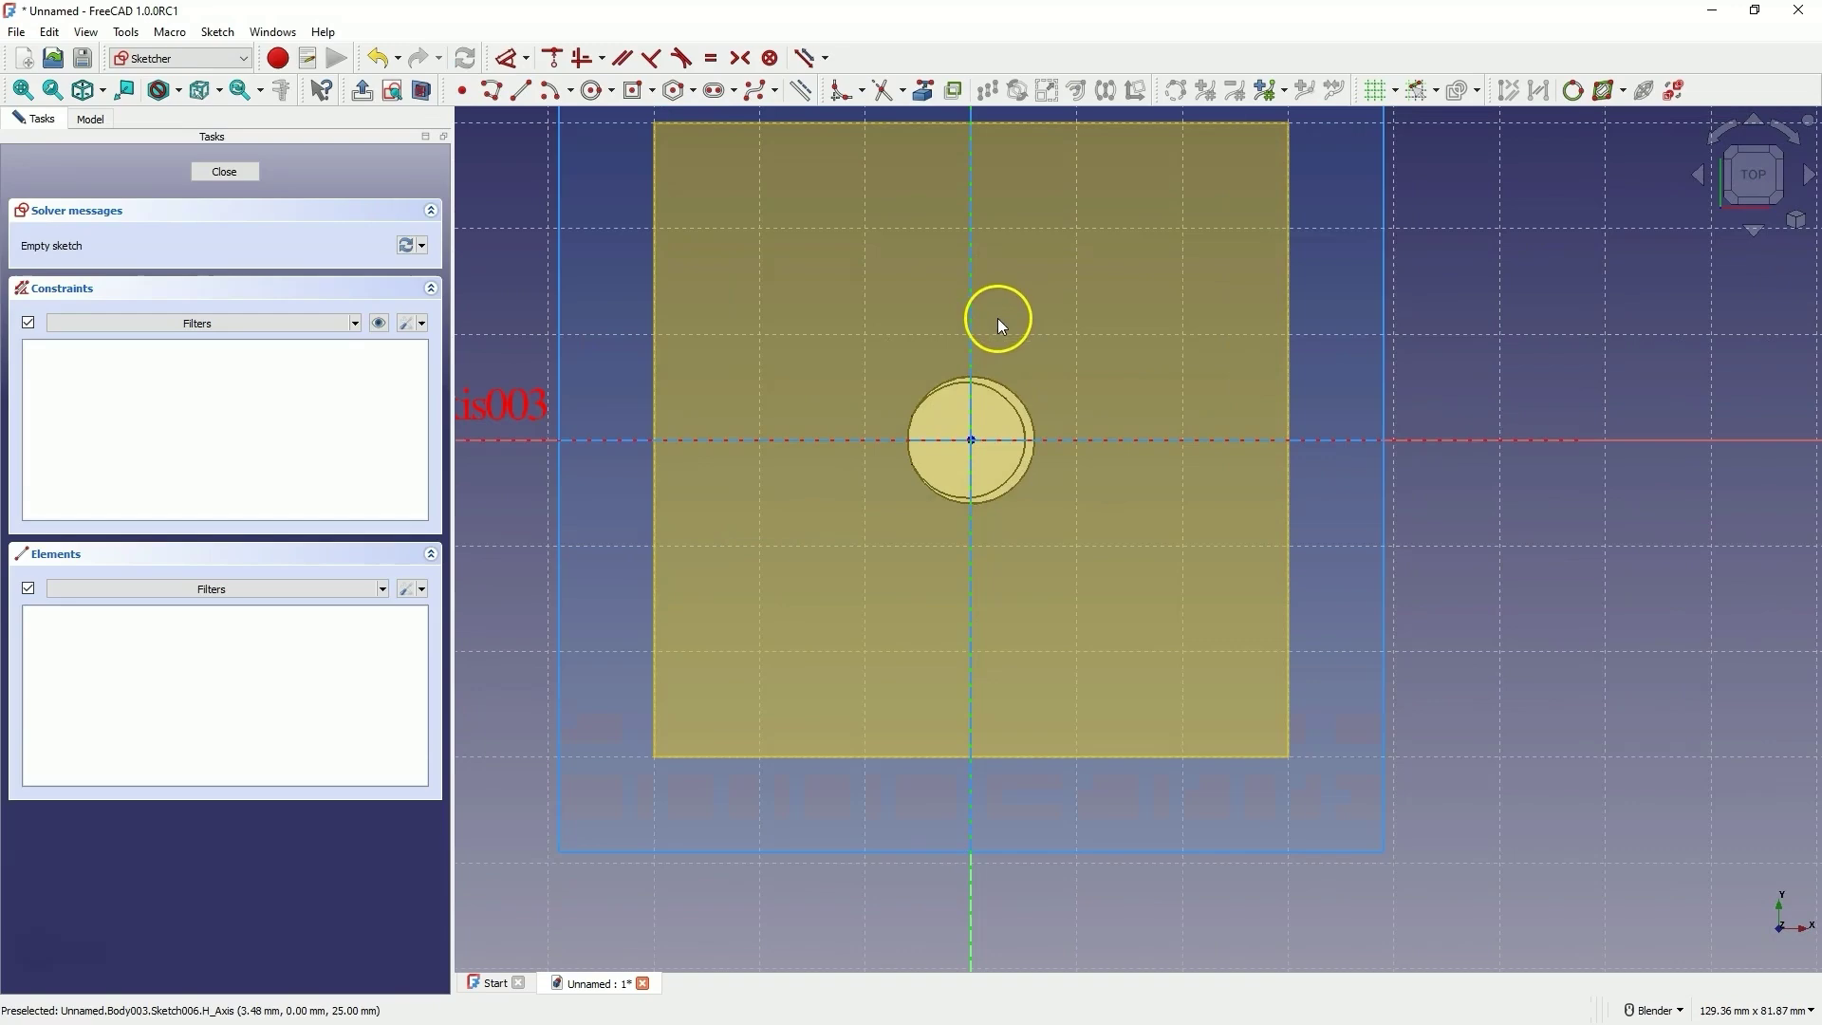
pyautogui.scroll(-5, 1077, 353)
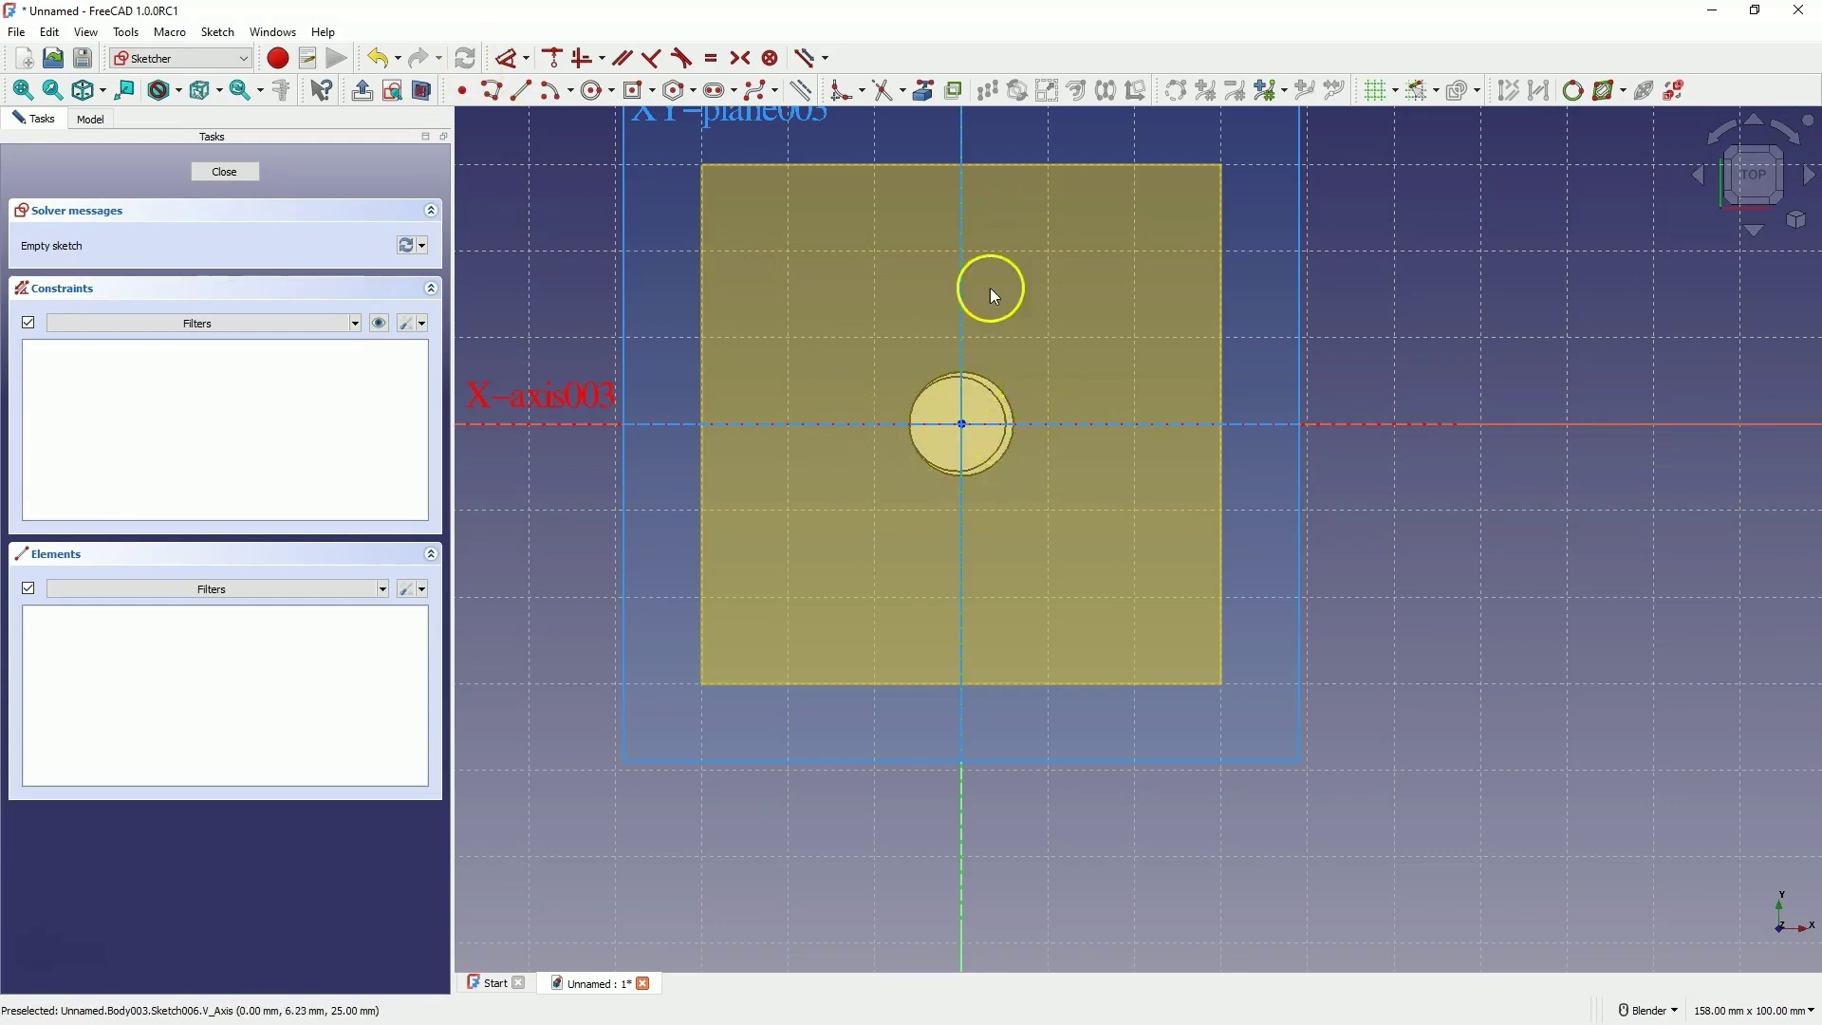
pyautogui.click(675, 90)
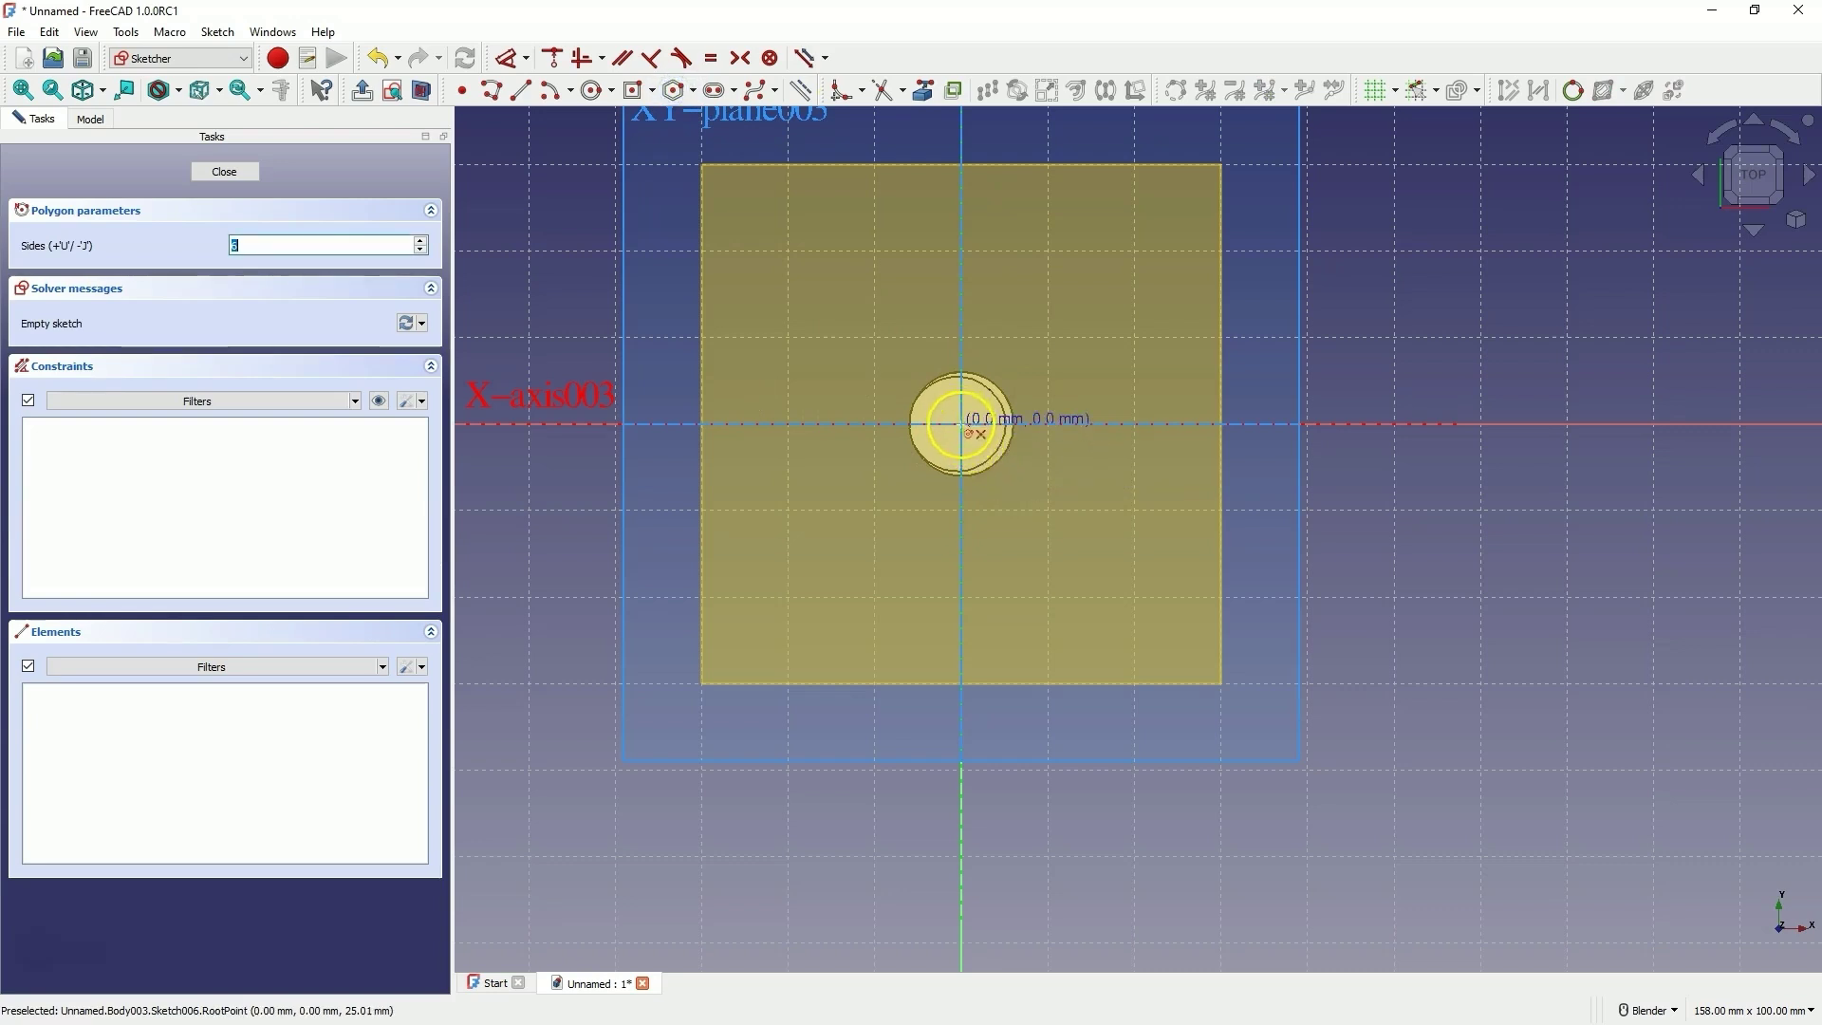
pyautogui.click(961, 425)
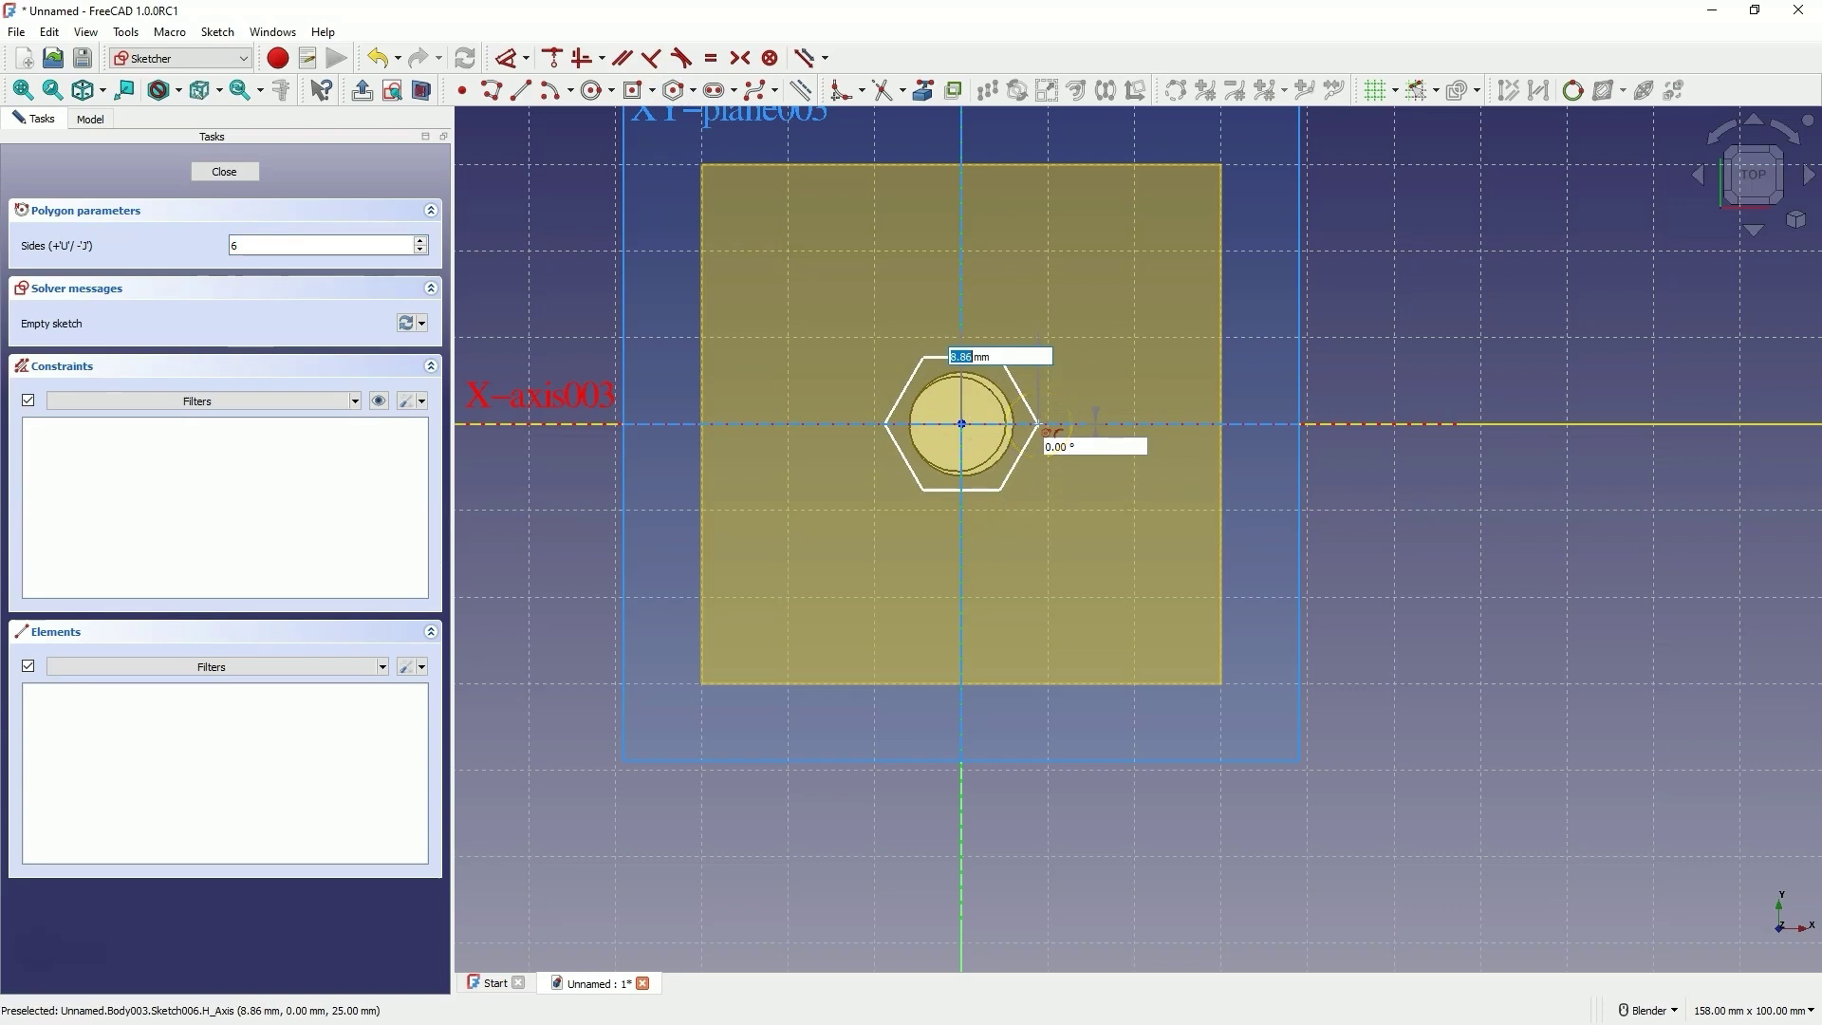
pyautogui.click(1040, 424)
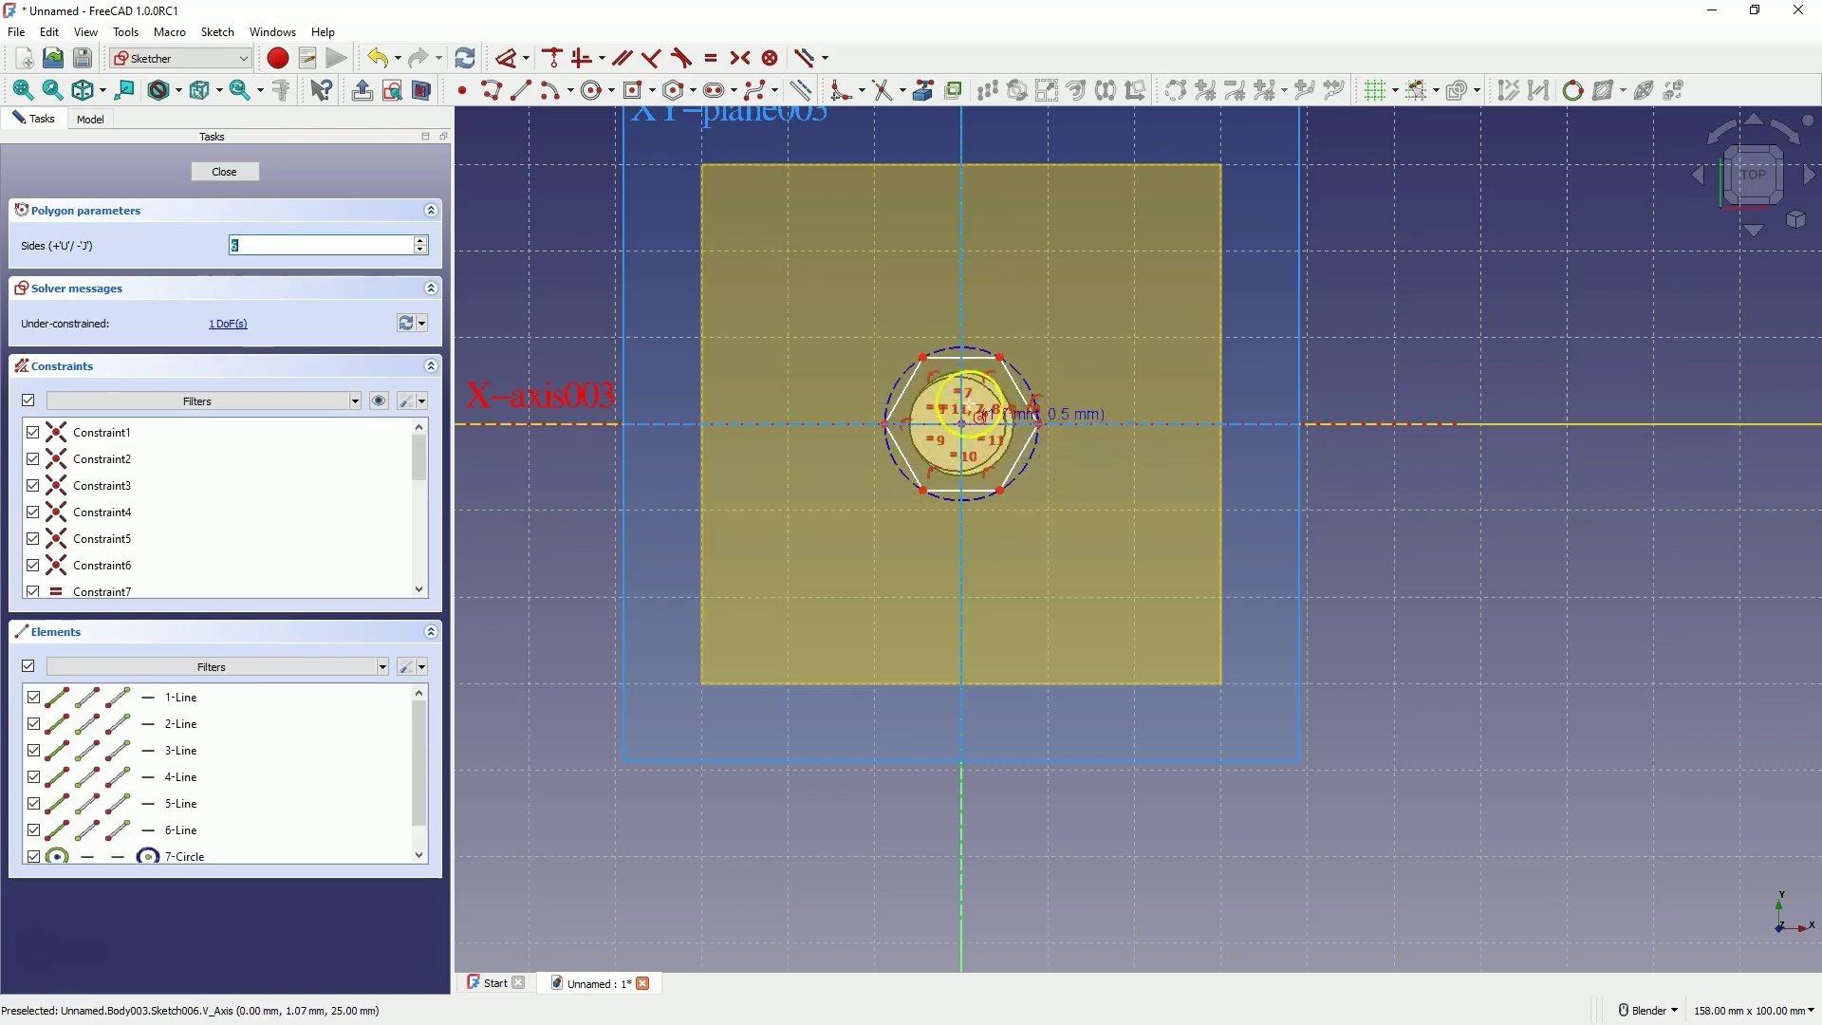
pyautogui.click(225, 173)
# Hide Origin003 and the DatumPlane.
pyautogui.click(109, 289)
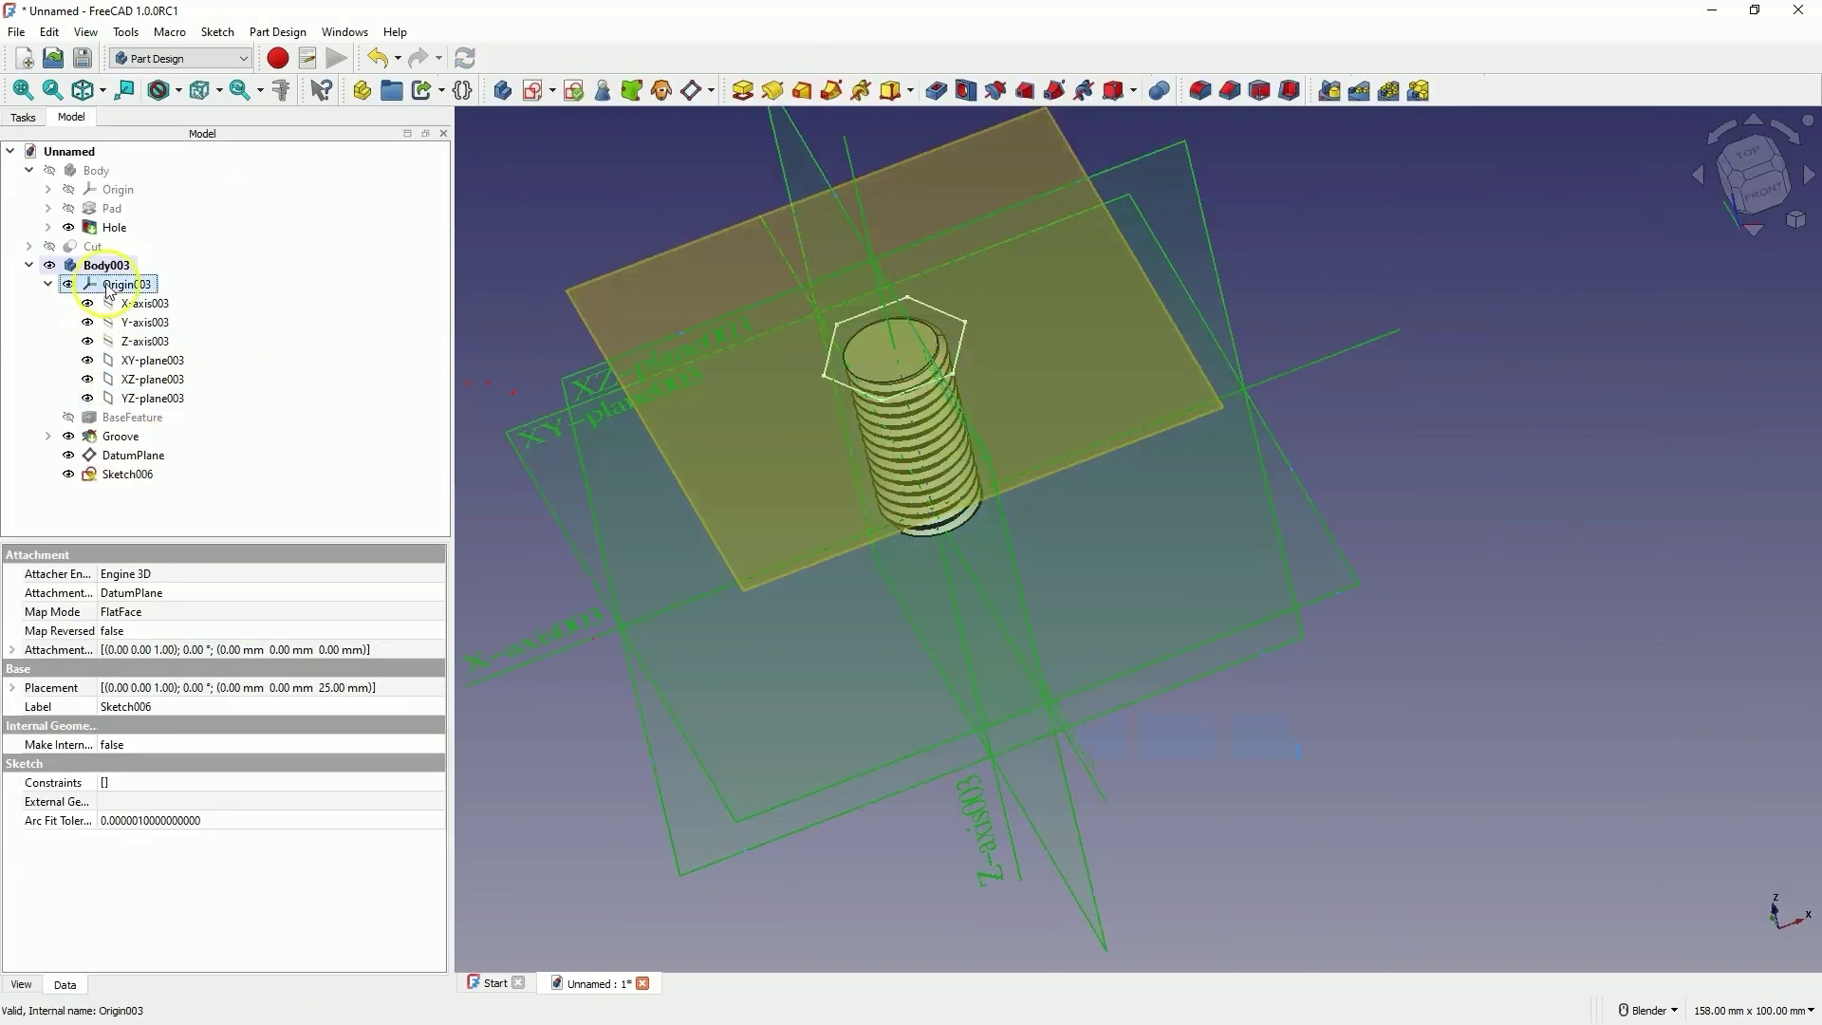
pyautogui.press('space')
pyautogui.click(114, 455)
pyautogui.press('space')
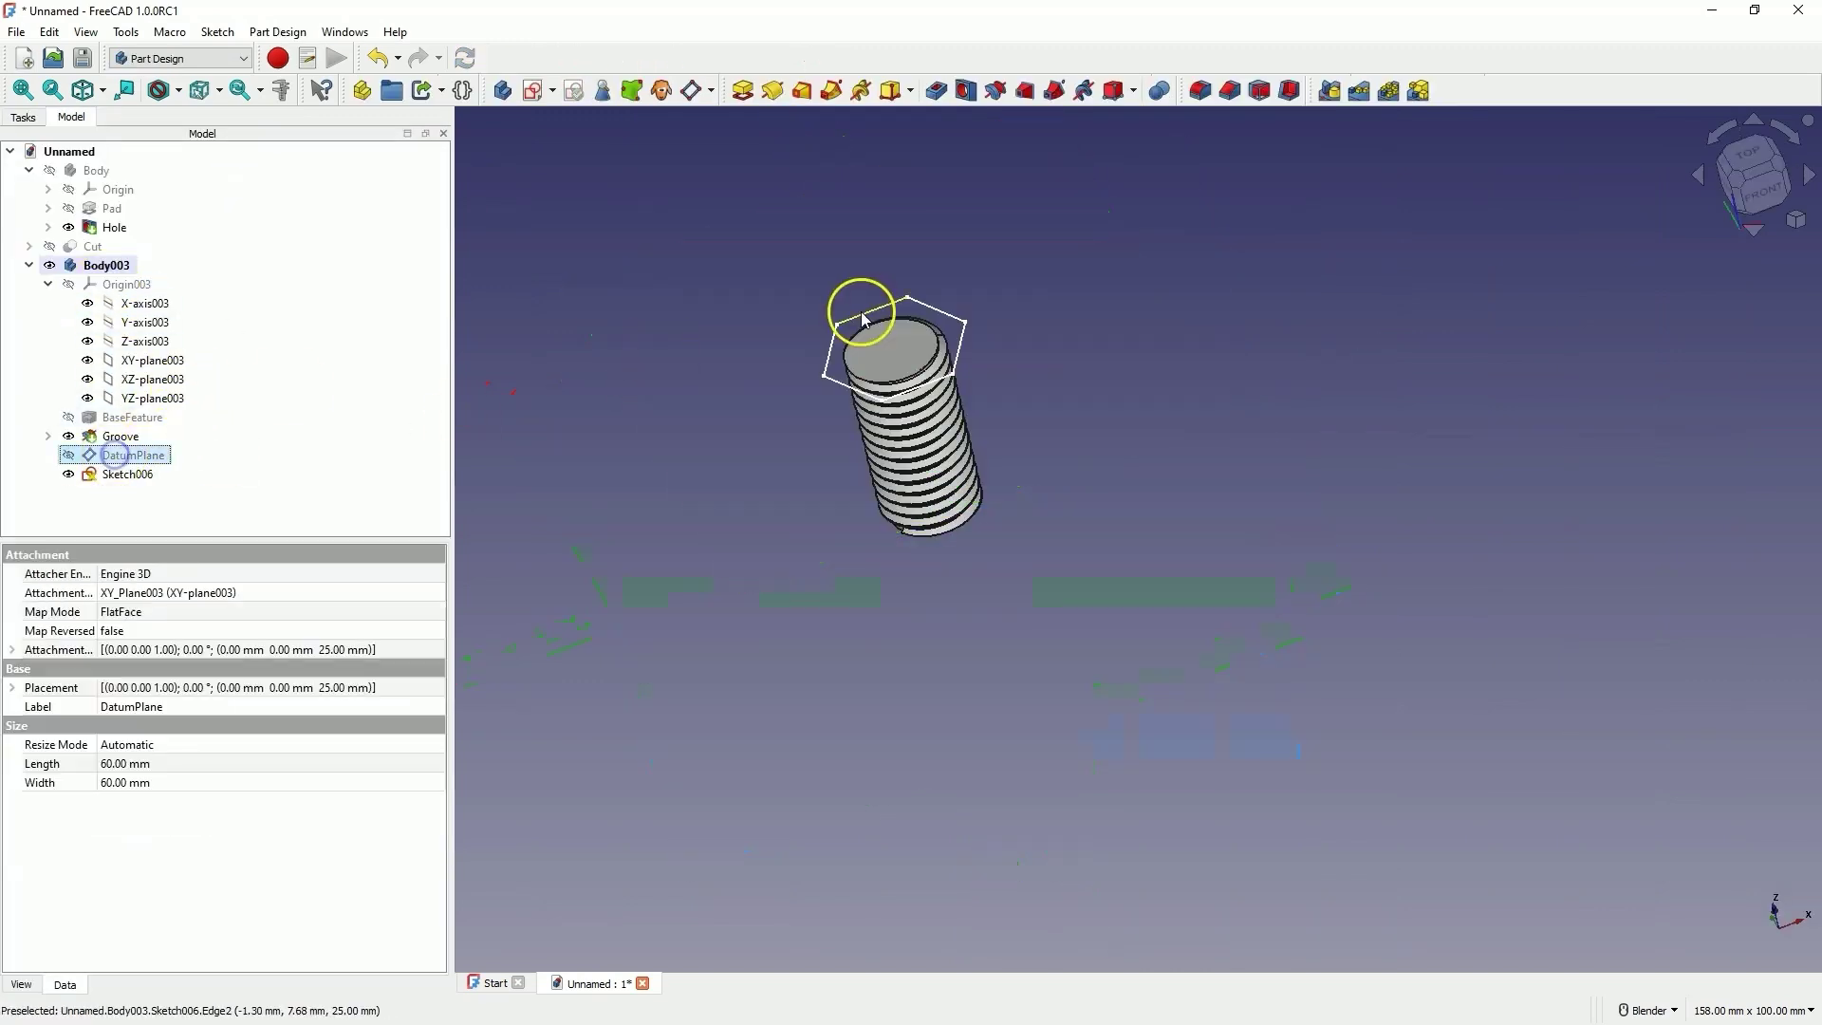
# Pad Sketch006 by 5 mm to form the hex head.
pyautogui.click(131, 475)
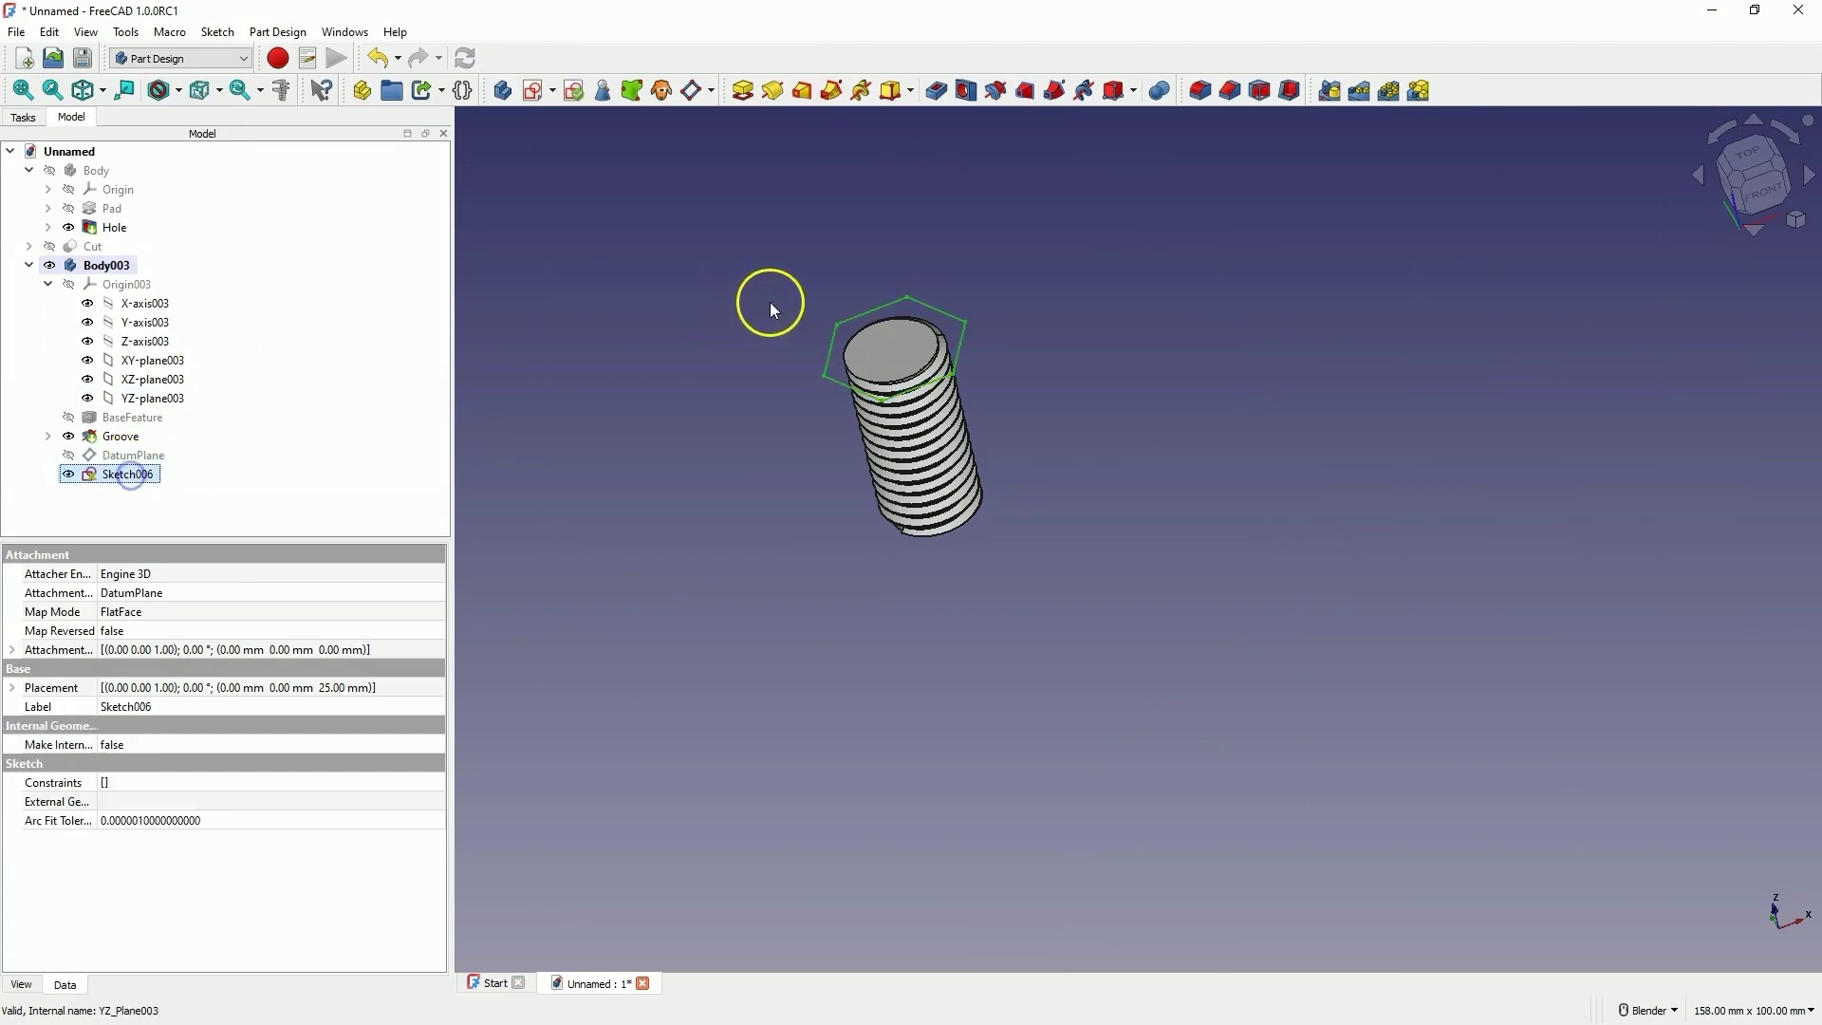
pyautogui.click(743, 91)
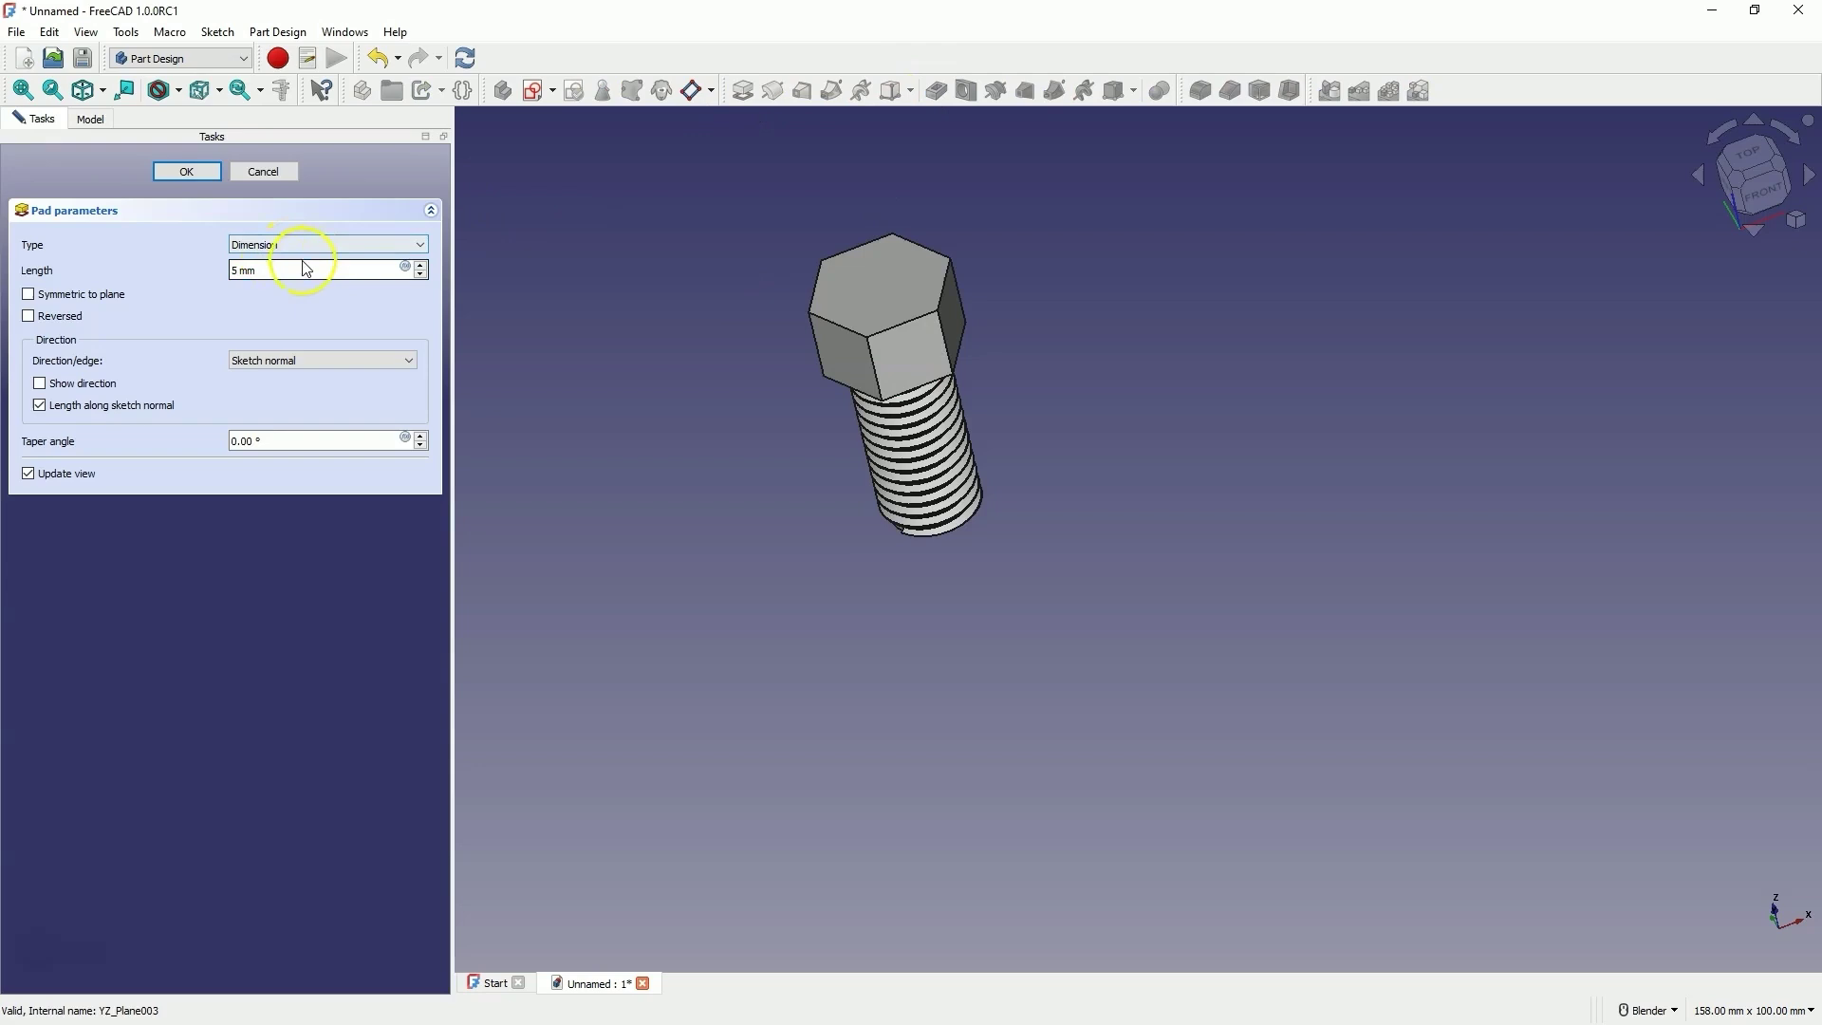
pyautogui.click(375, 303)
pyautogui.press('1')
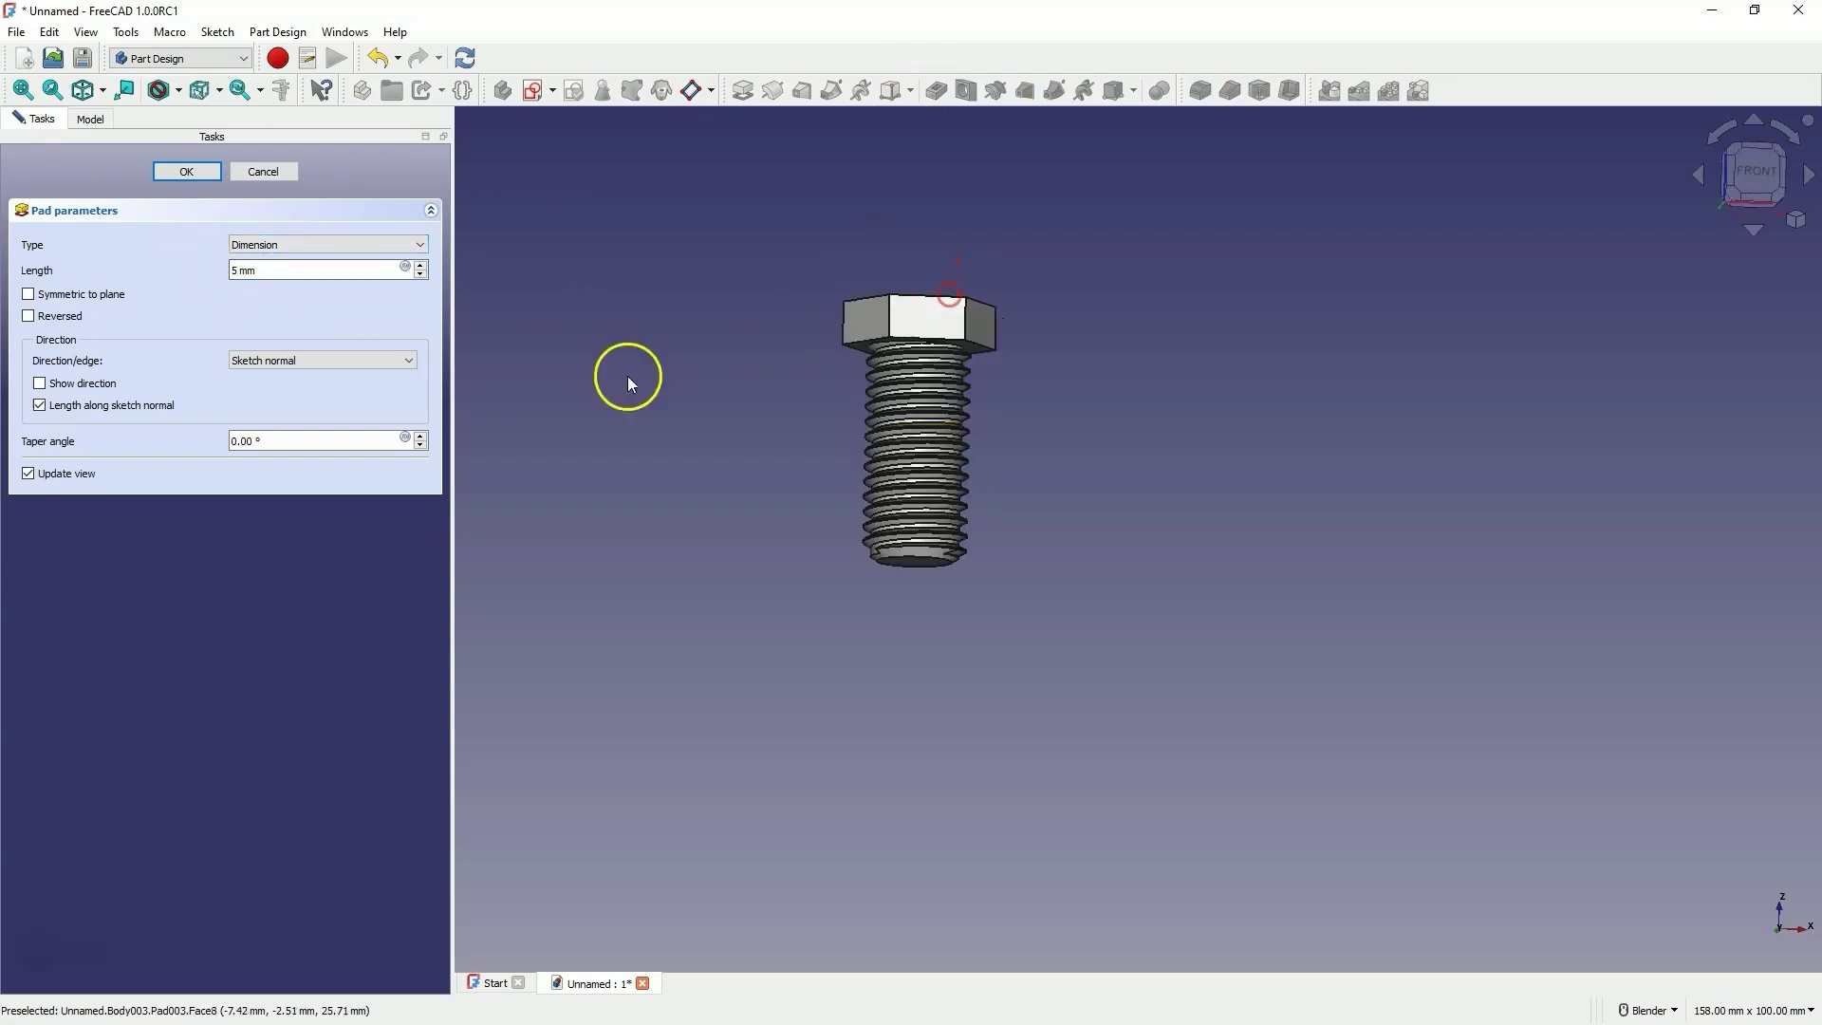
pyautogui.click(213, 180)
pyautogui.moveTo(899, 456); pyautogui.dragTo(822, 446, button='middle')
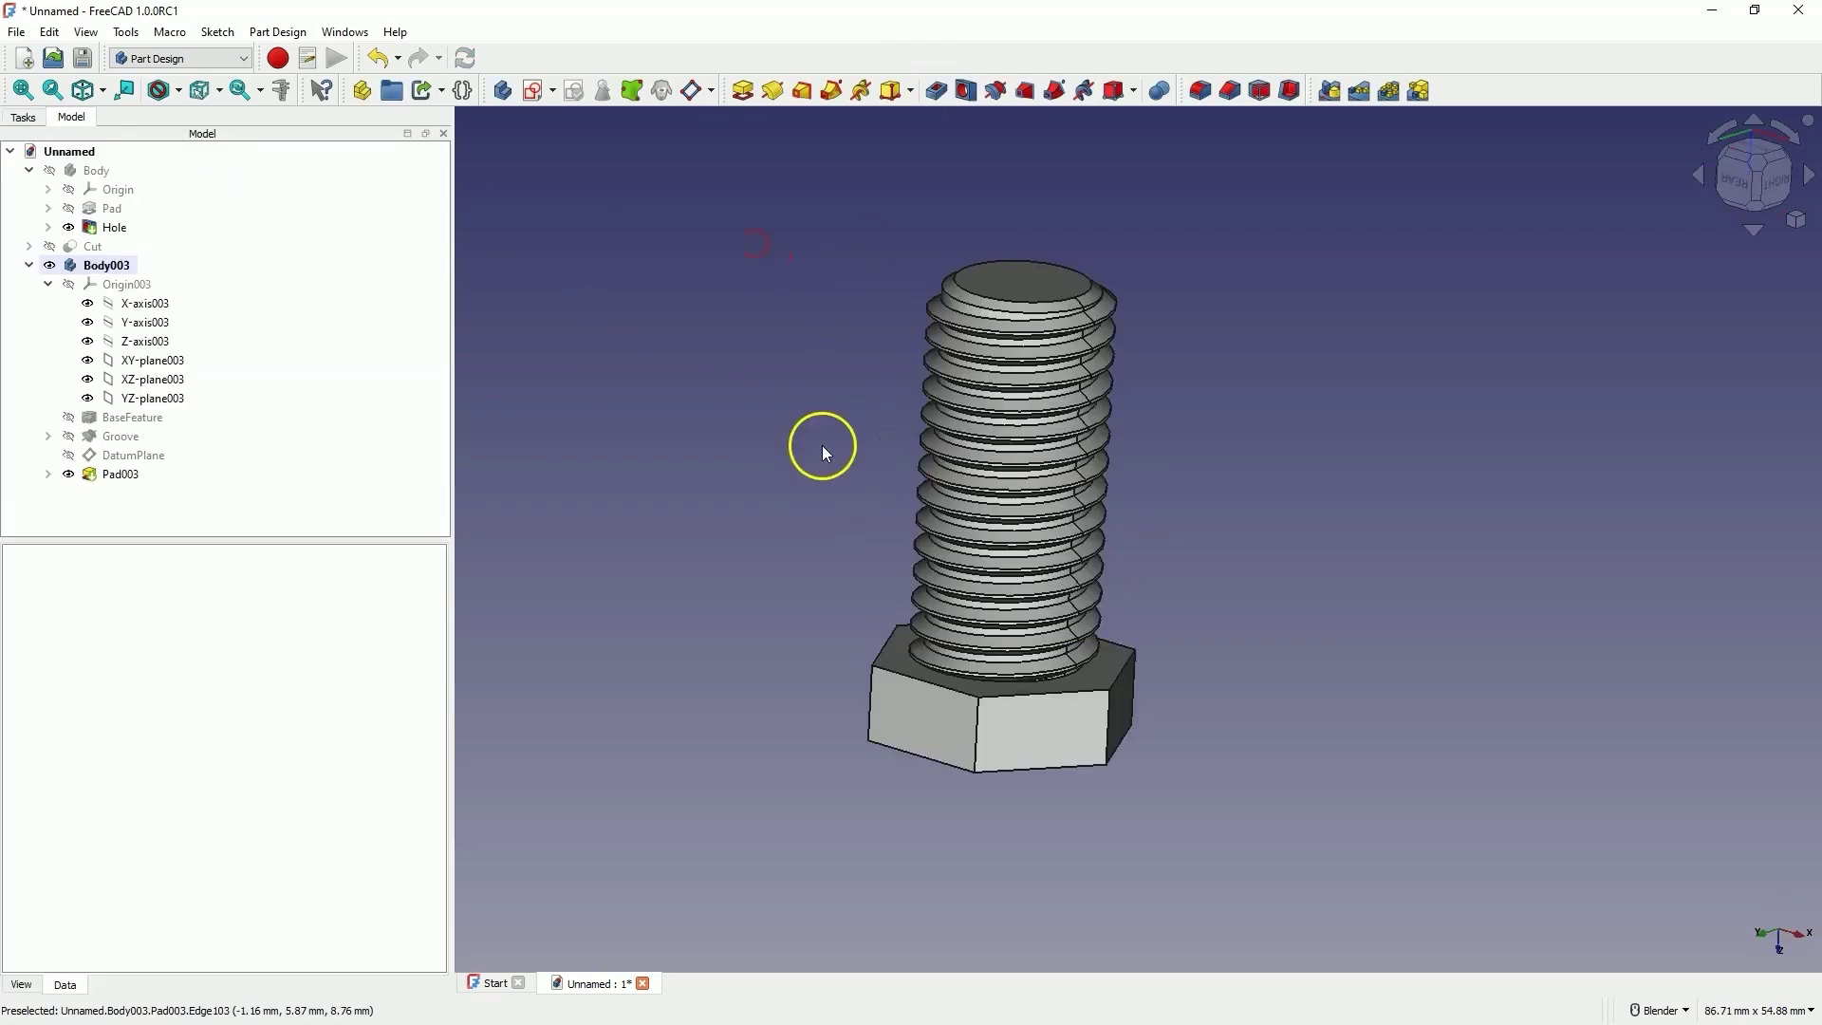
# Collapse and hide the bolt Body003, leaving the block Body visible.
pyautogui.click(30, 267)
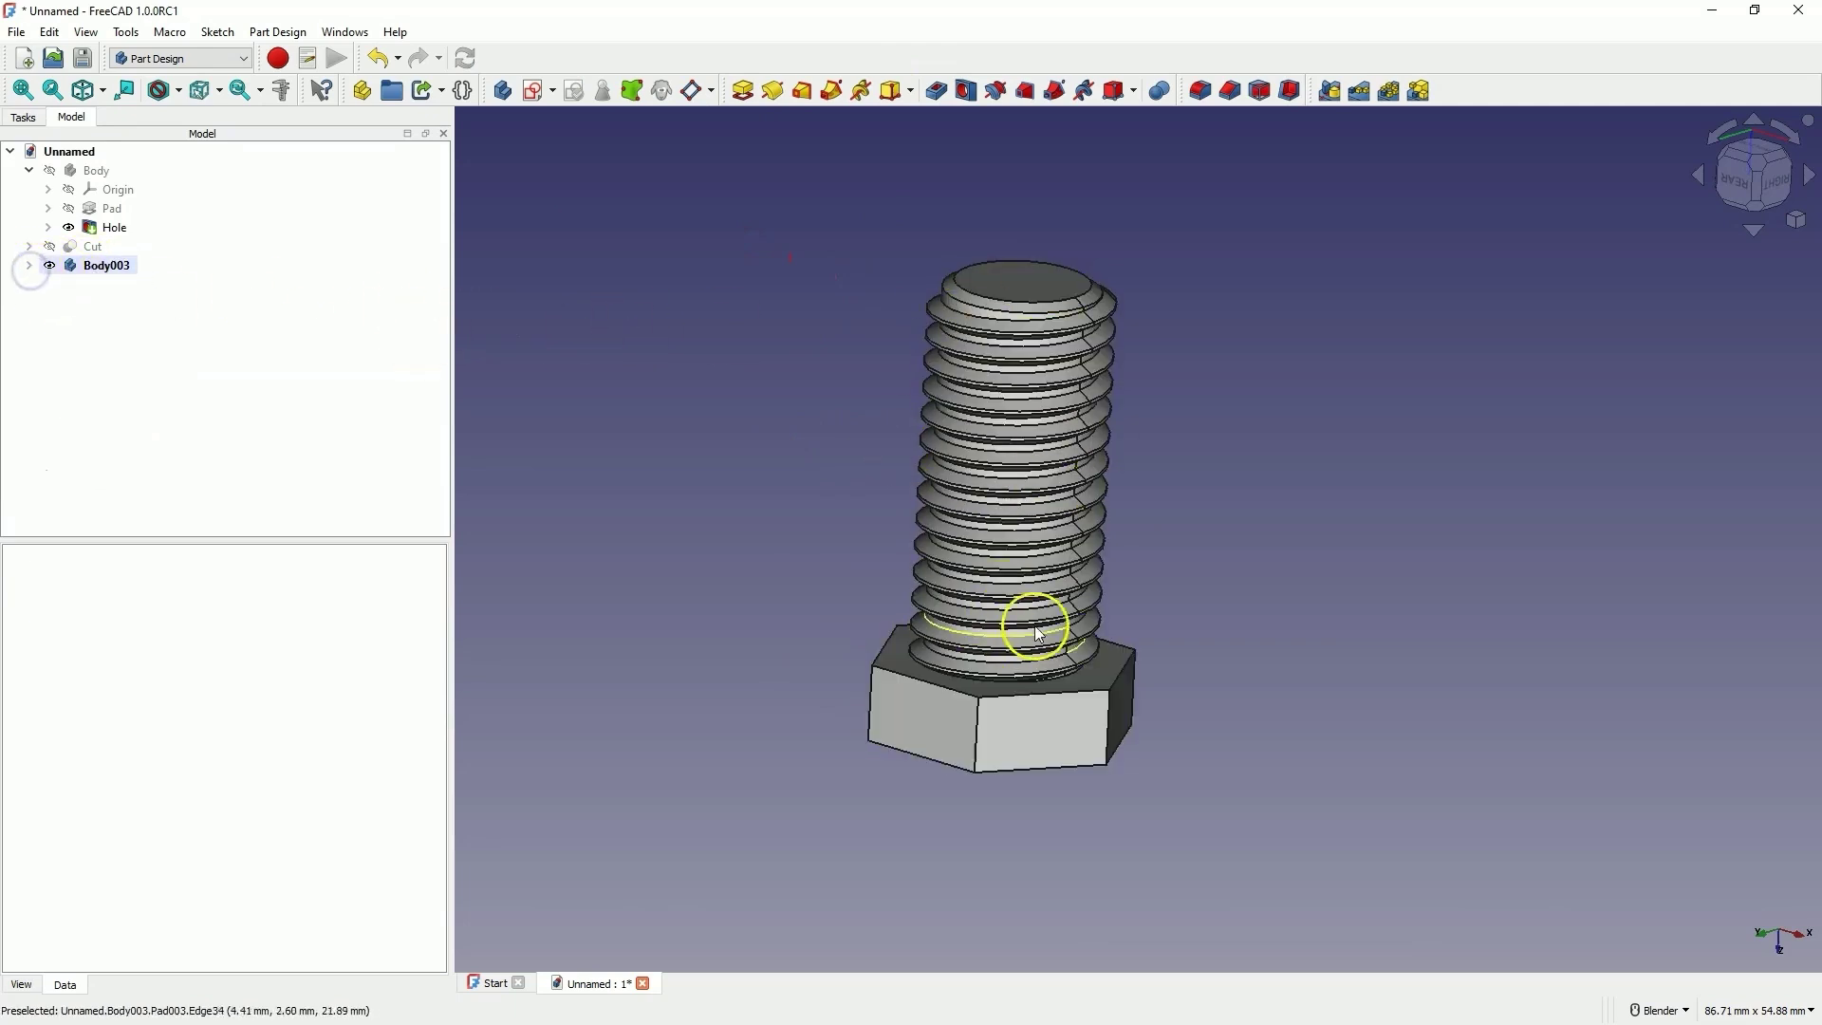
pyautogui.click(95, 172)
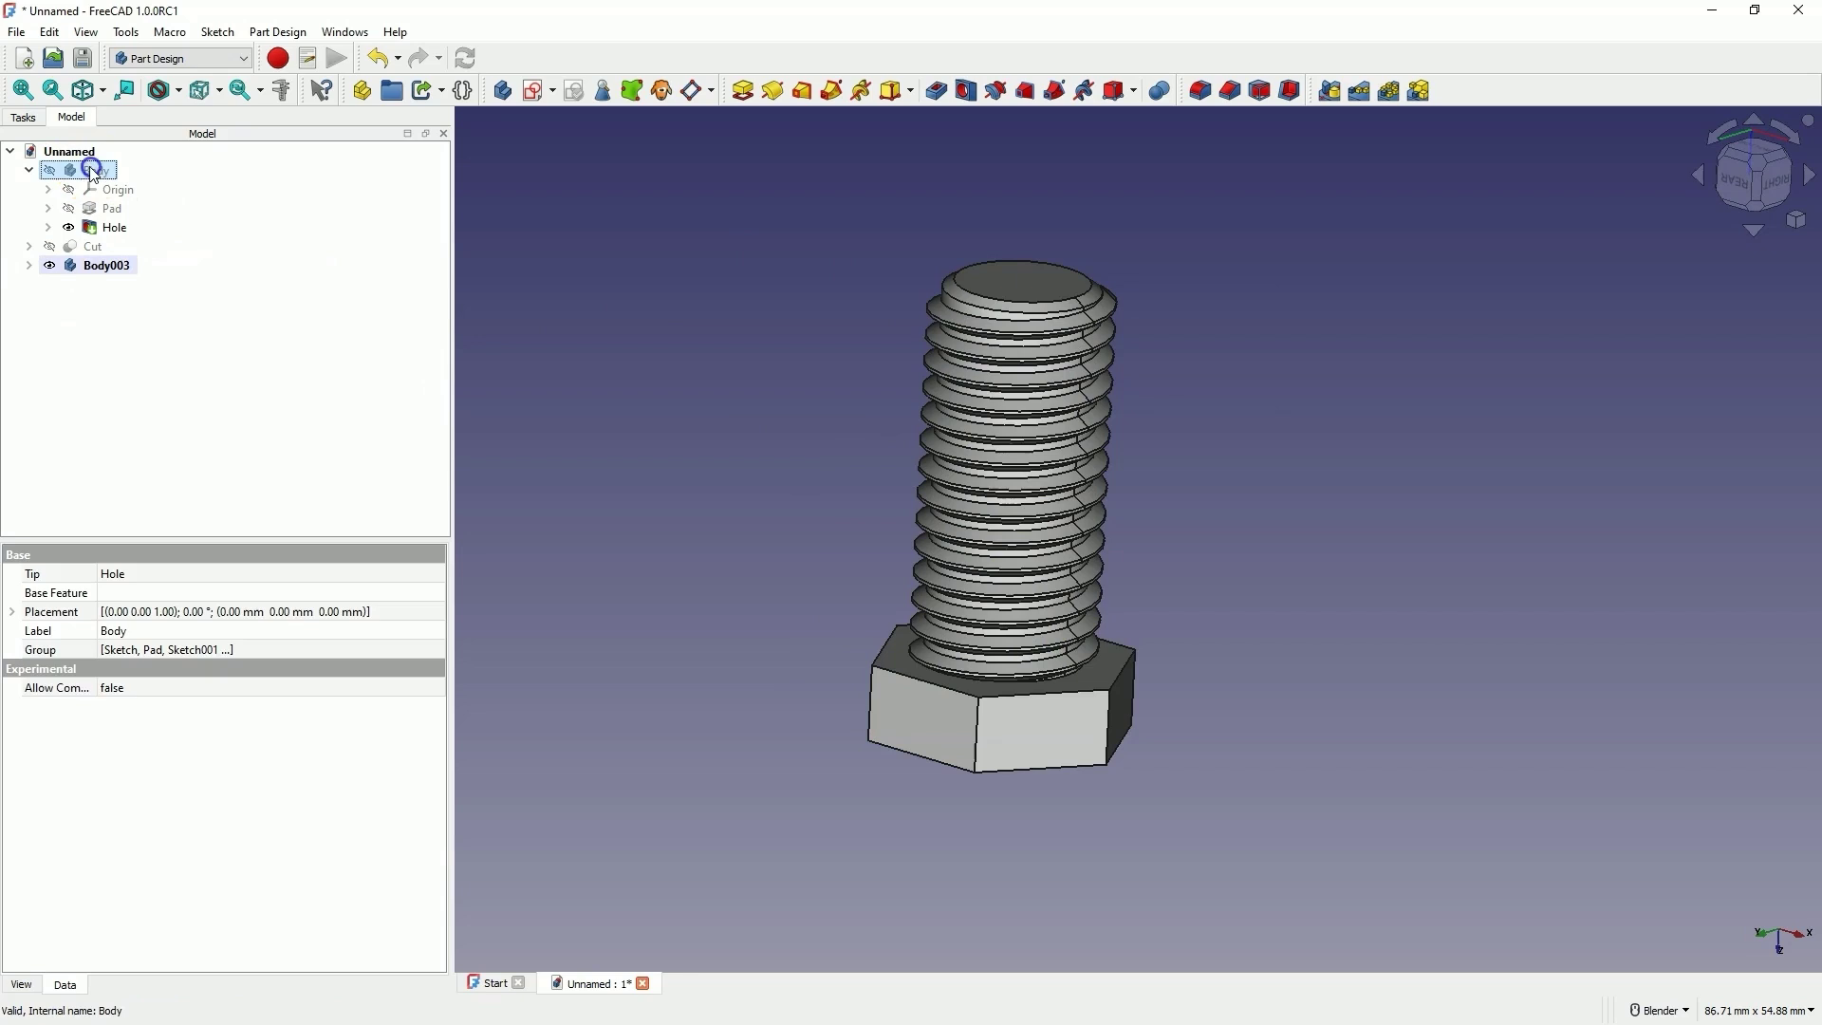
pyautogui.click(110, 267)
pyautogui.press('space')
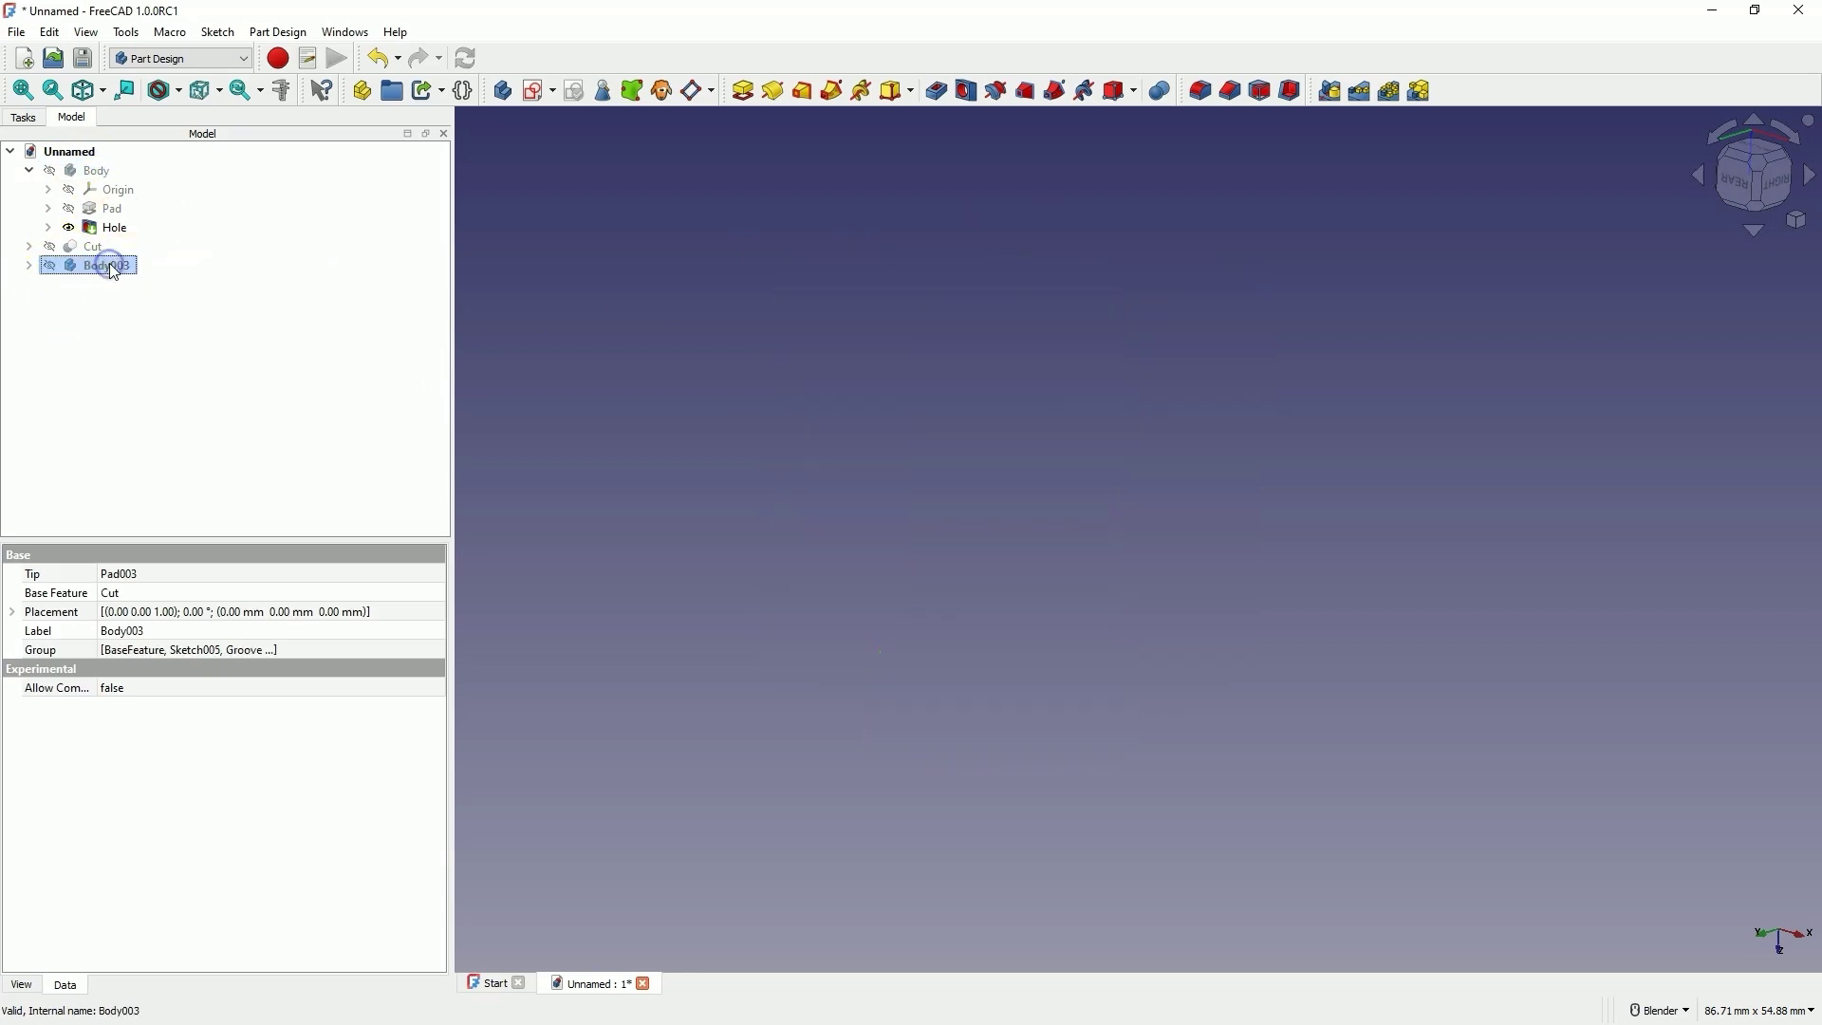
pyautogui.click(94, 172)
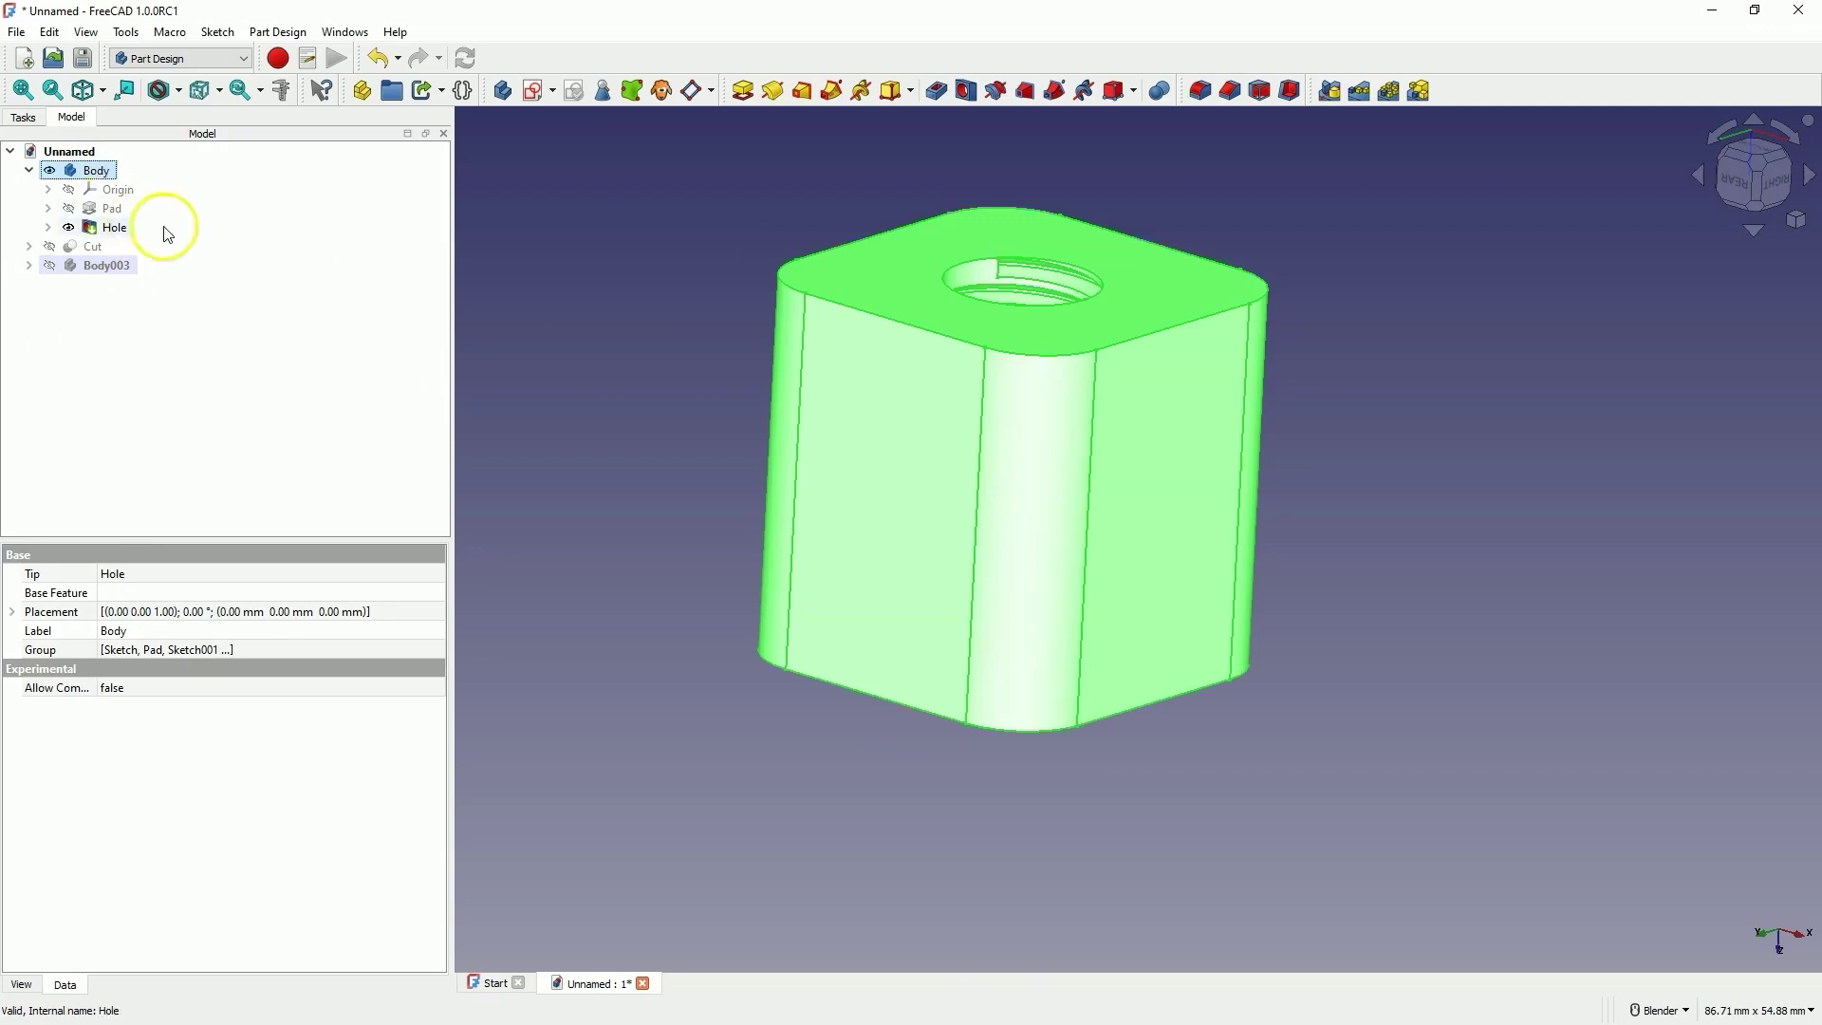
pyautogui.click(114, 189)
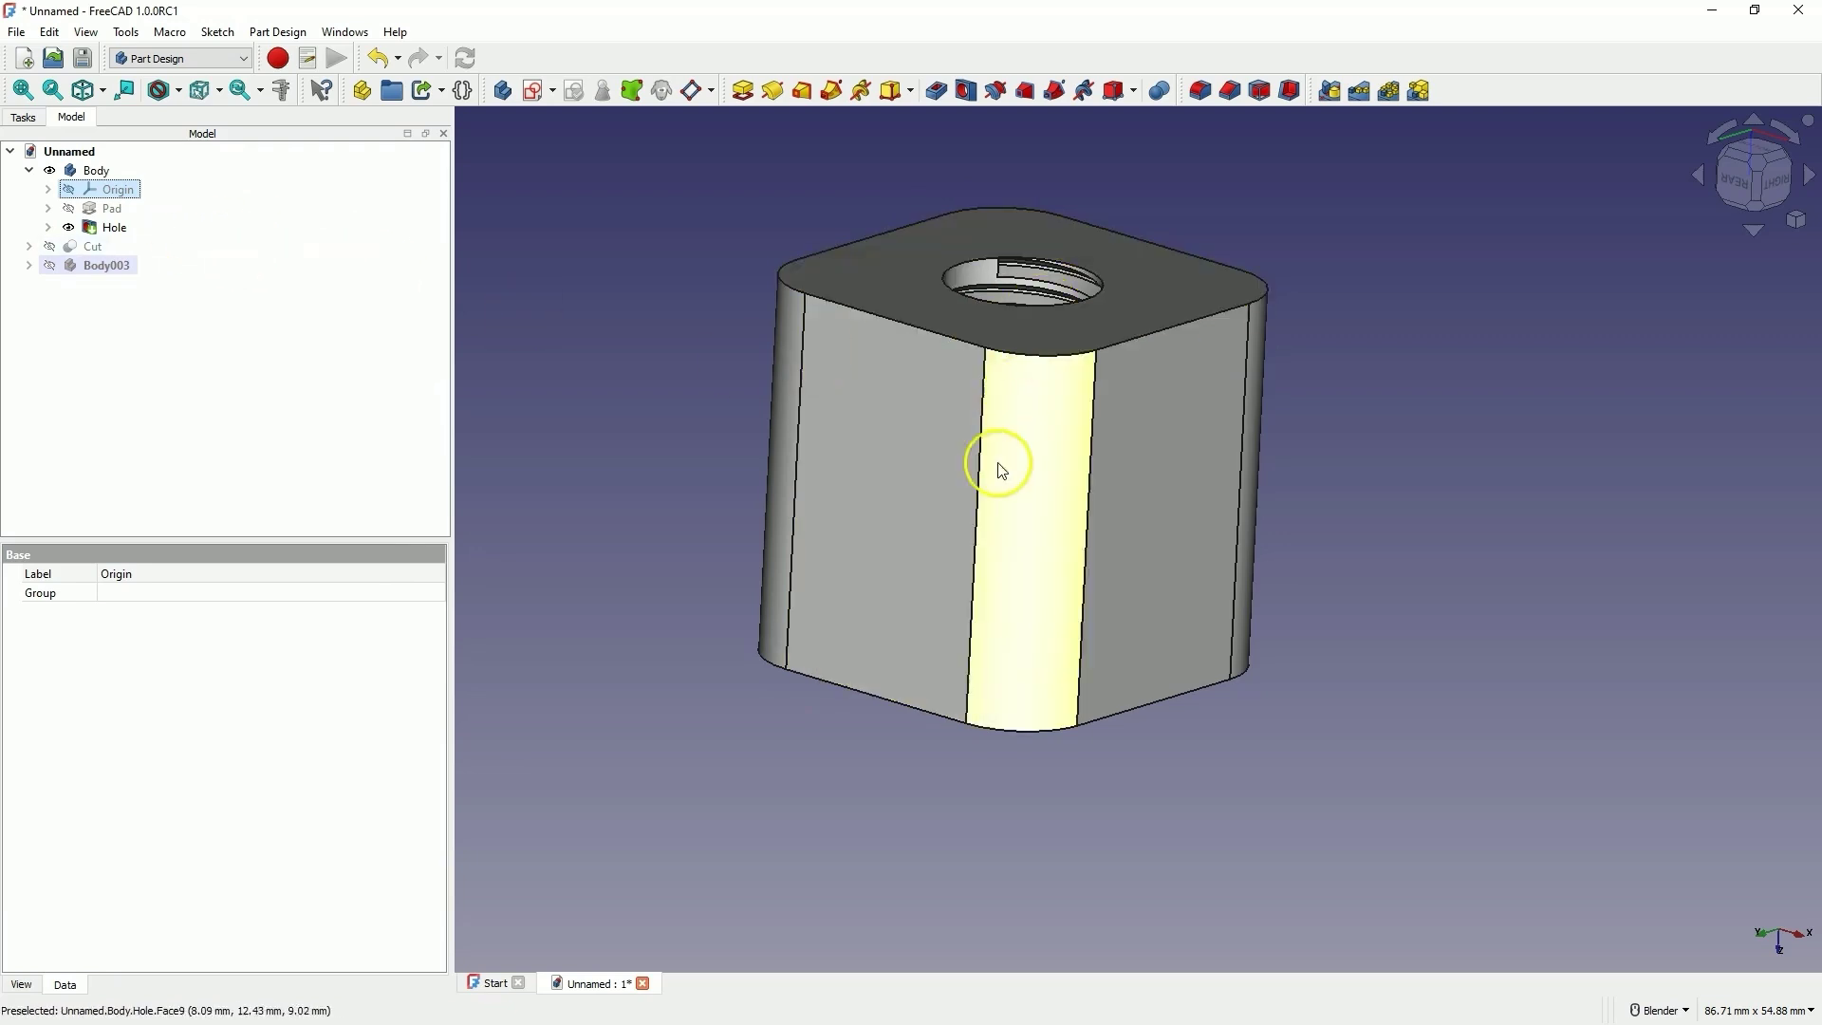
# Edit the block's Pad and change its length to 10 mm.
pyautogui.rightClick(107, 209)
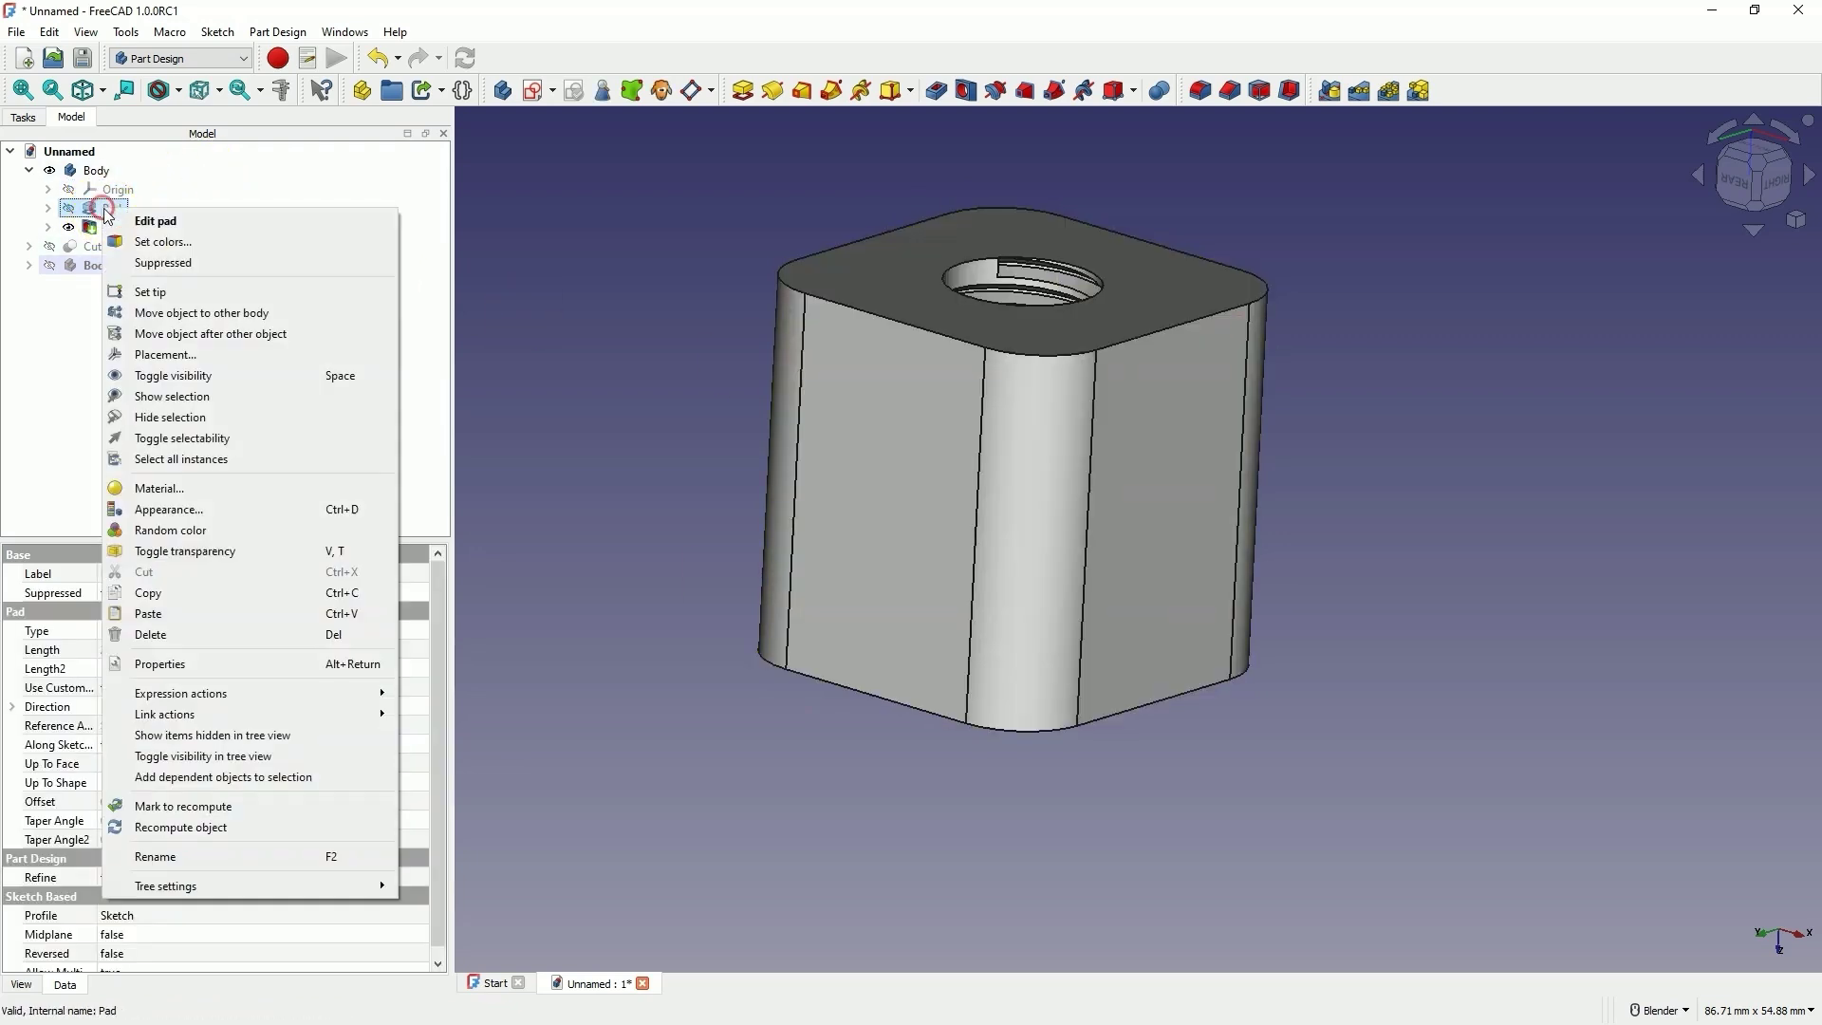
pyautogui.click(186, 224)
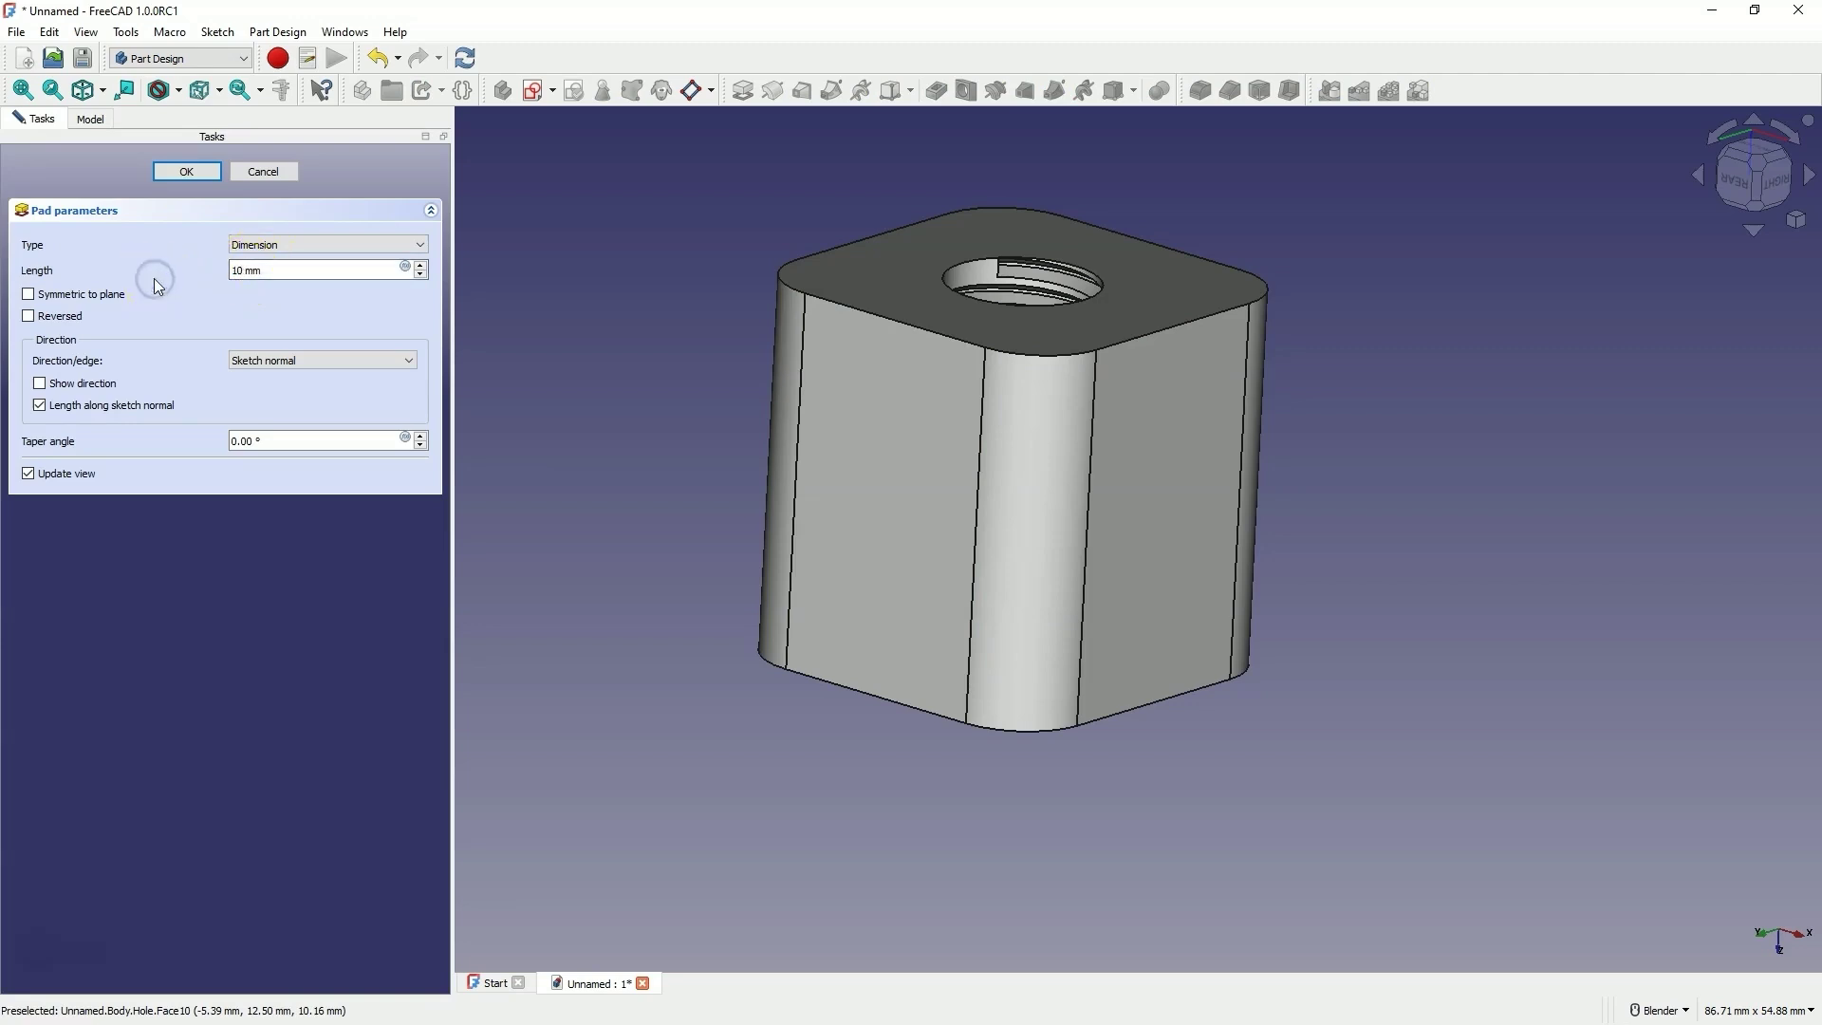
pyautogui.click(184, 174)
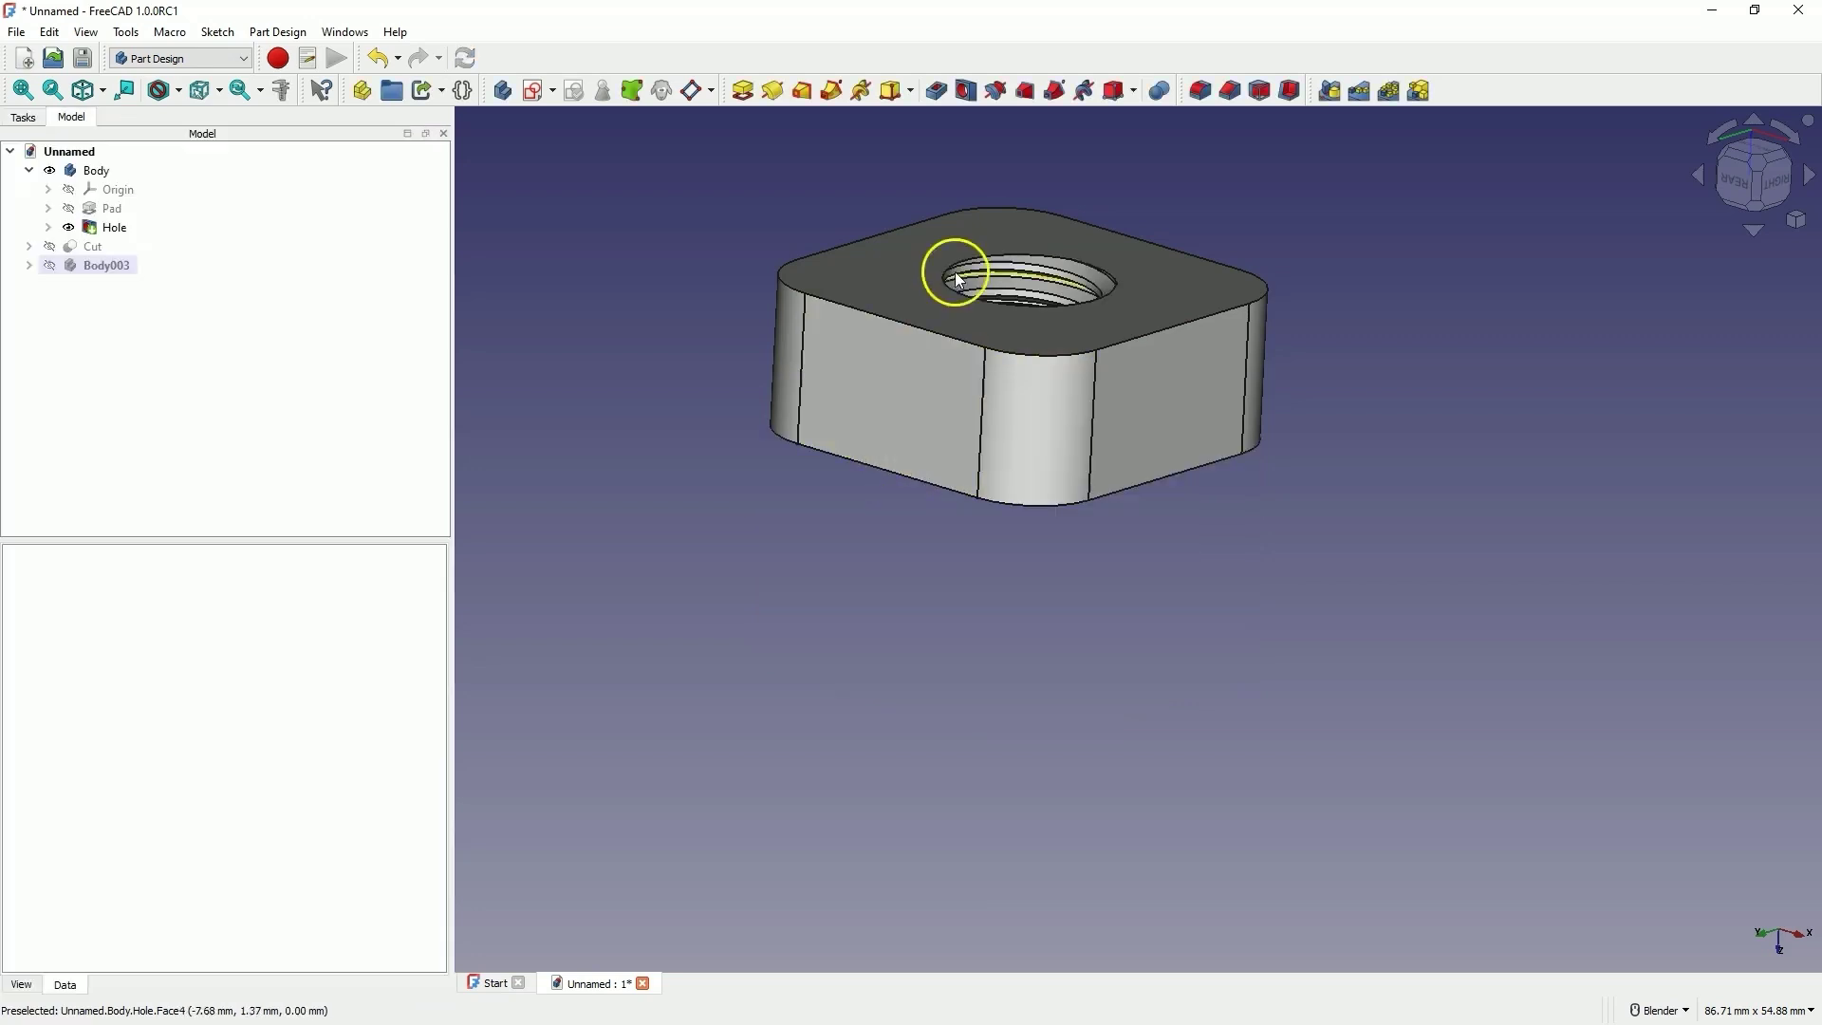
# Make the bolt Body003 visible again.
pyautogui.moveTo(911, 304); pyautogui.dragTo(1094, 322, button='middle')
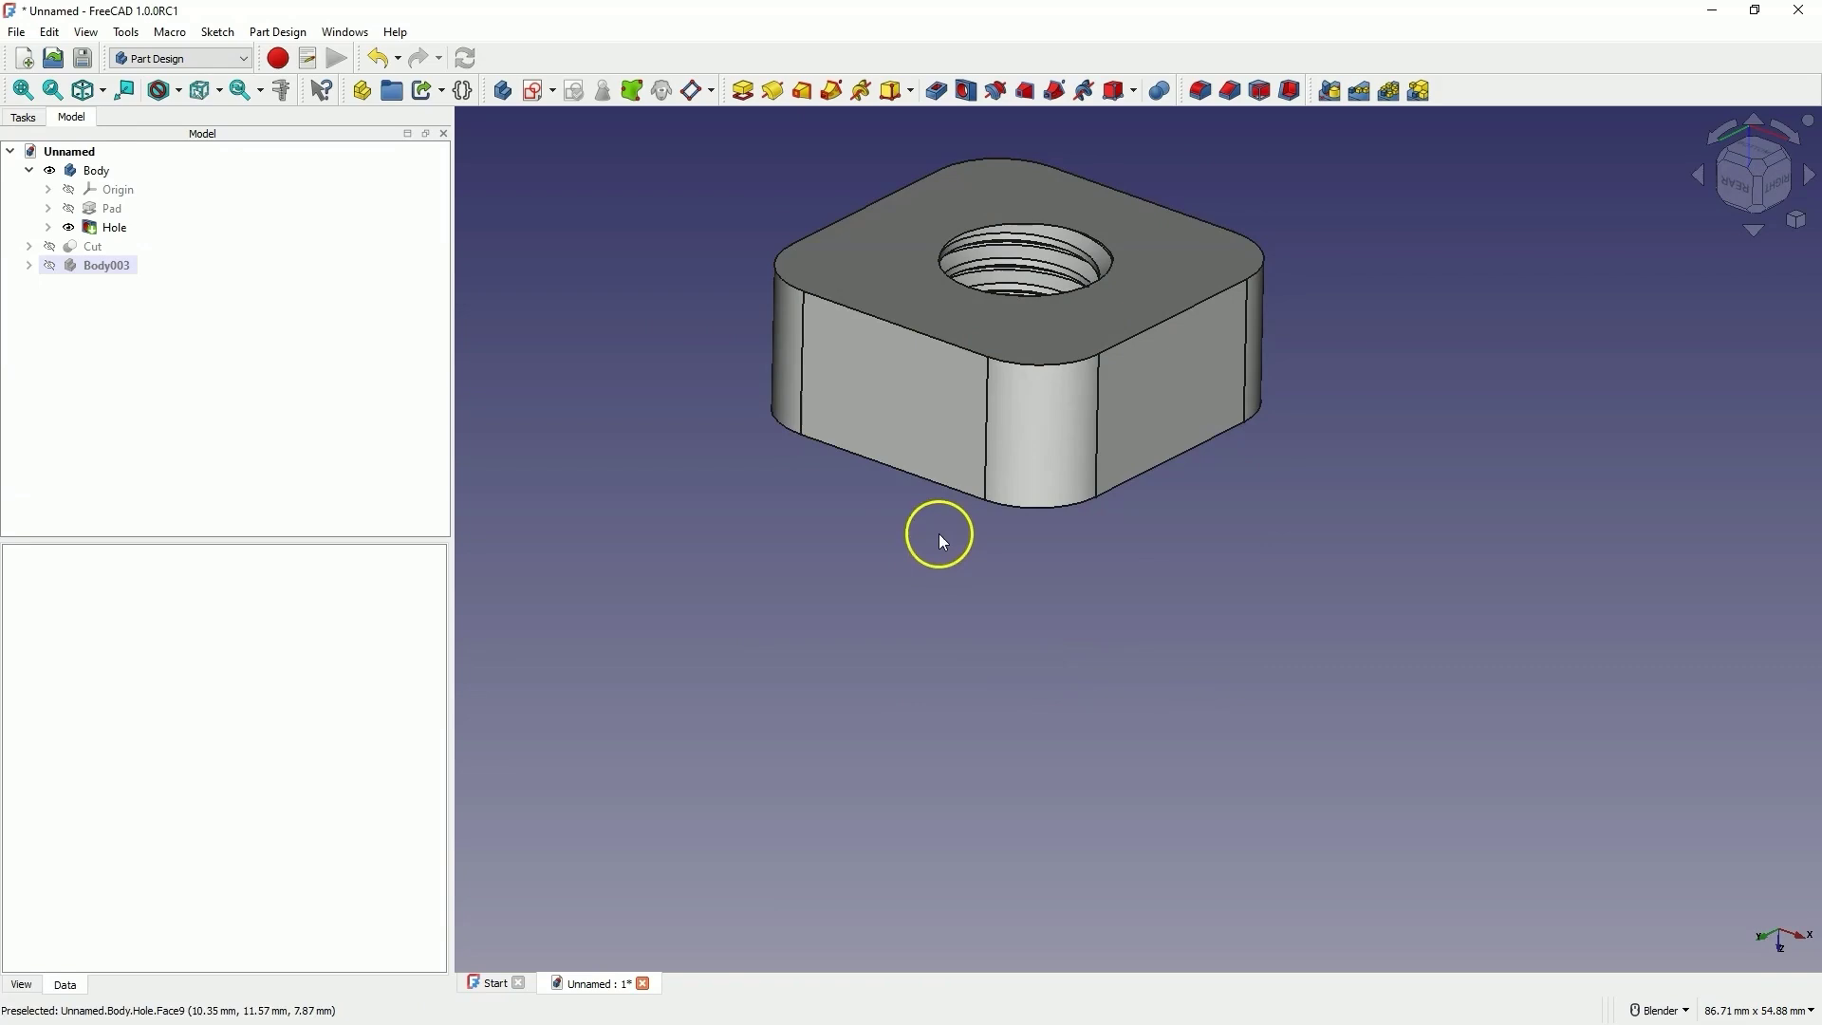
pyautogui.click(104, 264)
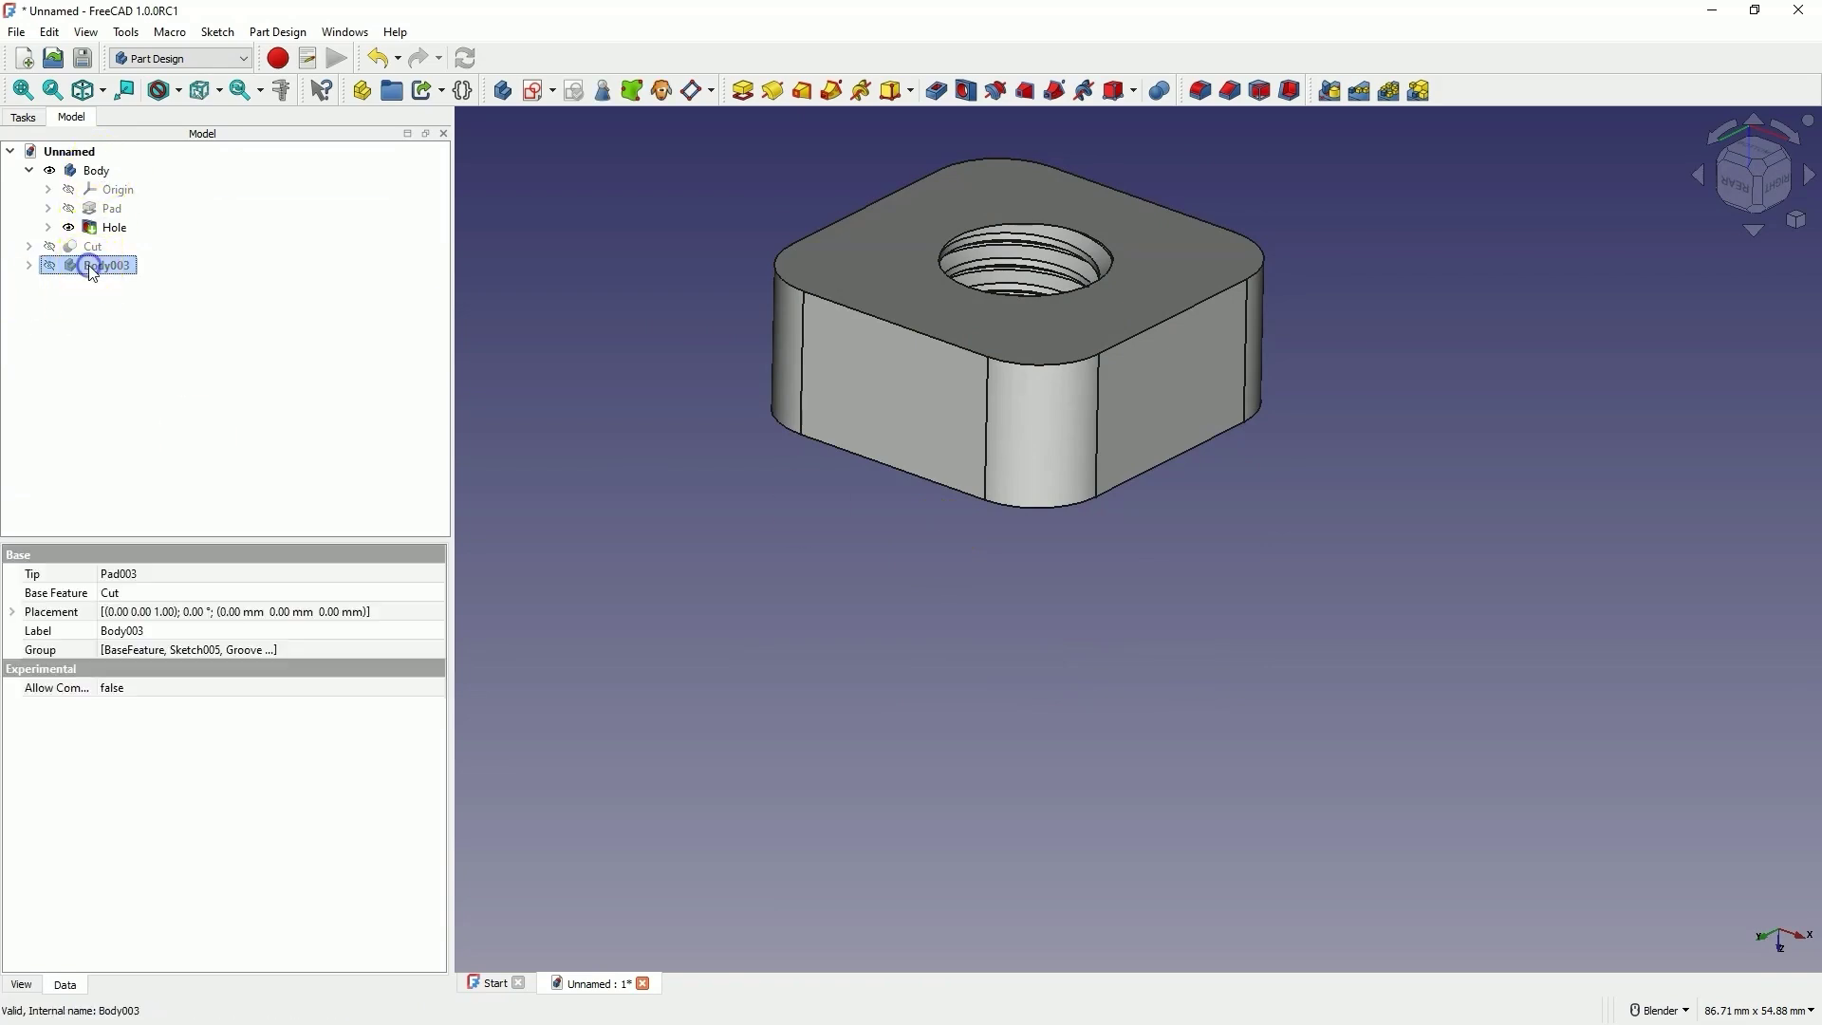
pyautogui.press('space')
# Orbit the bolt-and-block assembly to inspect it from several angles.
pyautogui.moveTo(866, 292); pyautogui.dragTo(1152, 286, button='middle')
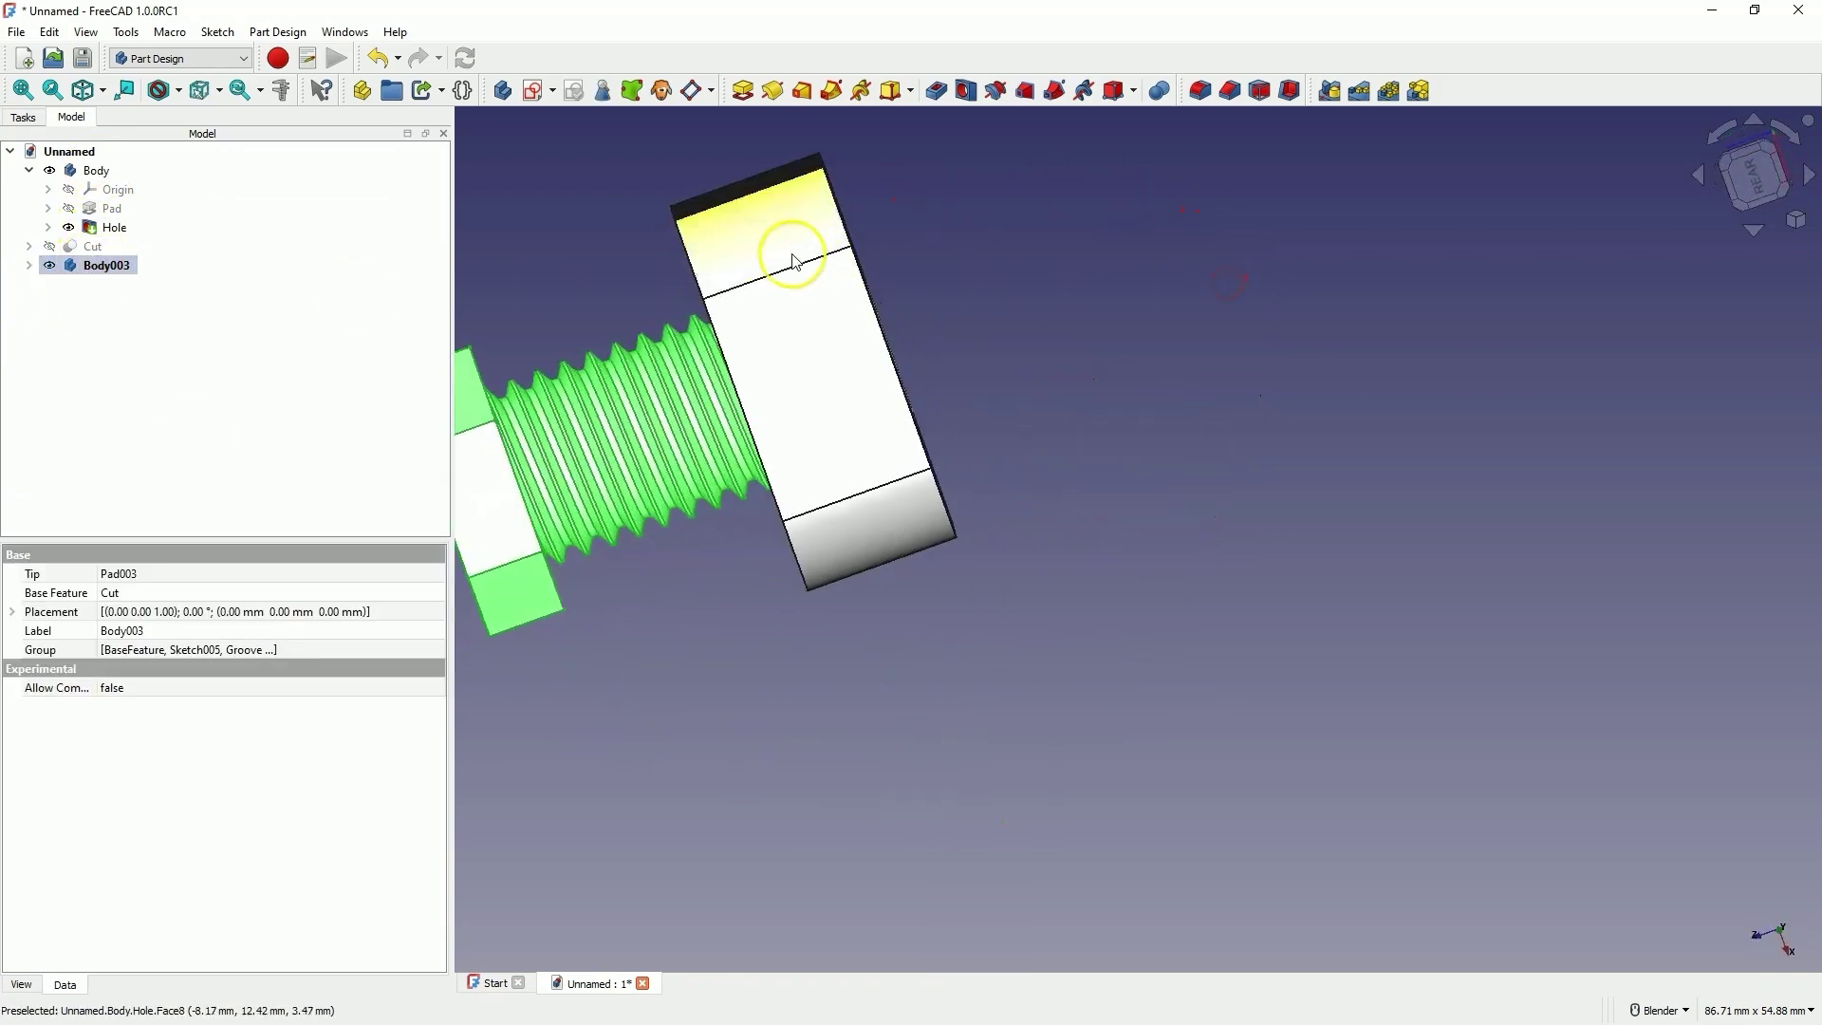
pyautogui.scroll(3, 793, 253)
pyautogui.moveTo(794, 253); pyautogui.dragTo(835, 329, button='middle')
pyautogui.scroll(-5, 824, 370)
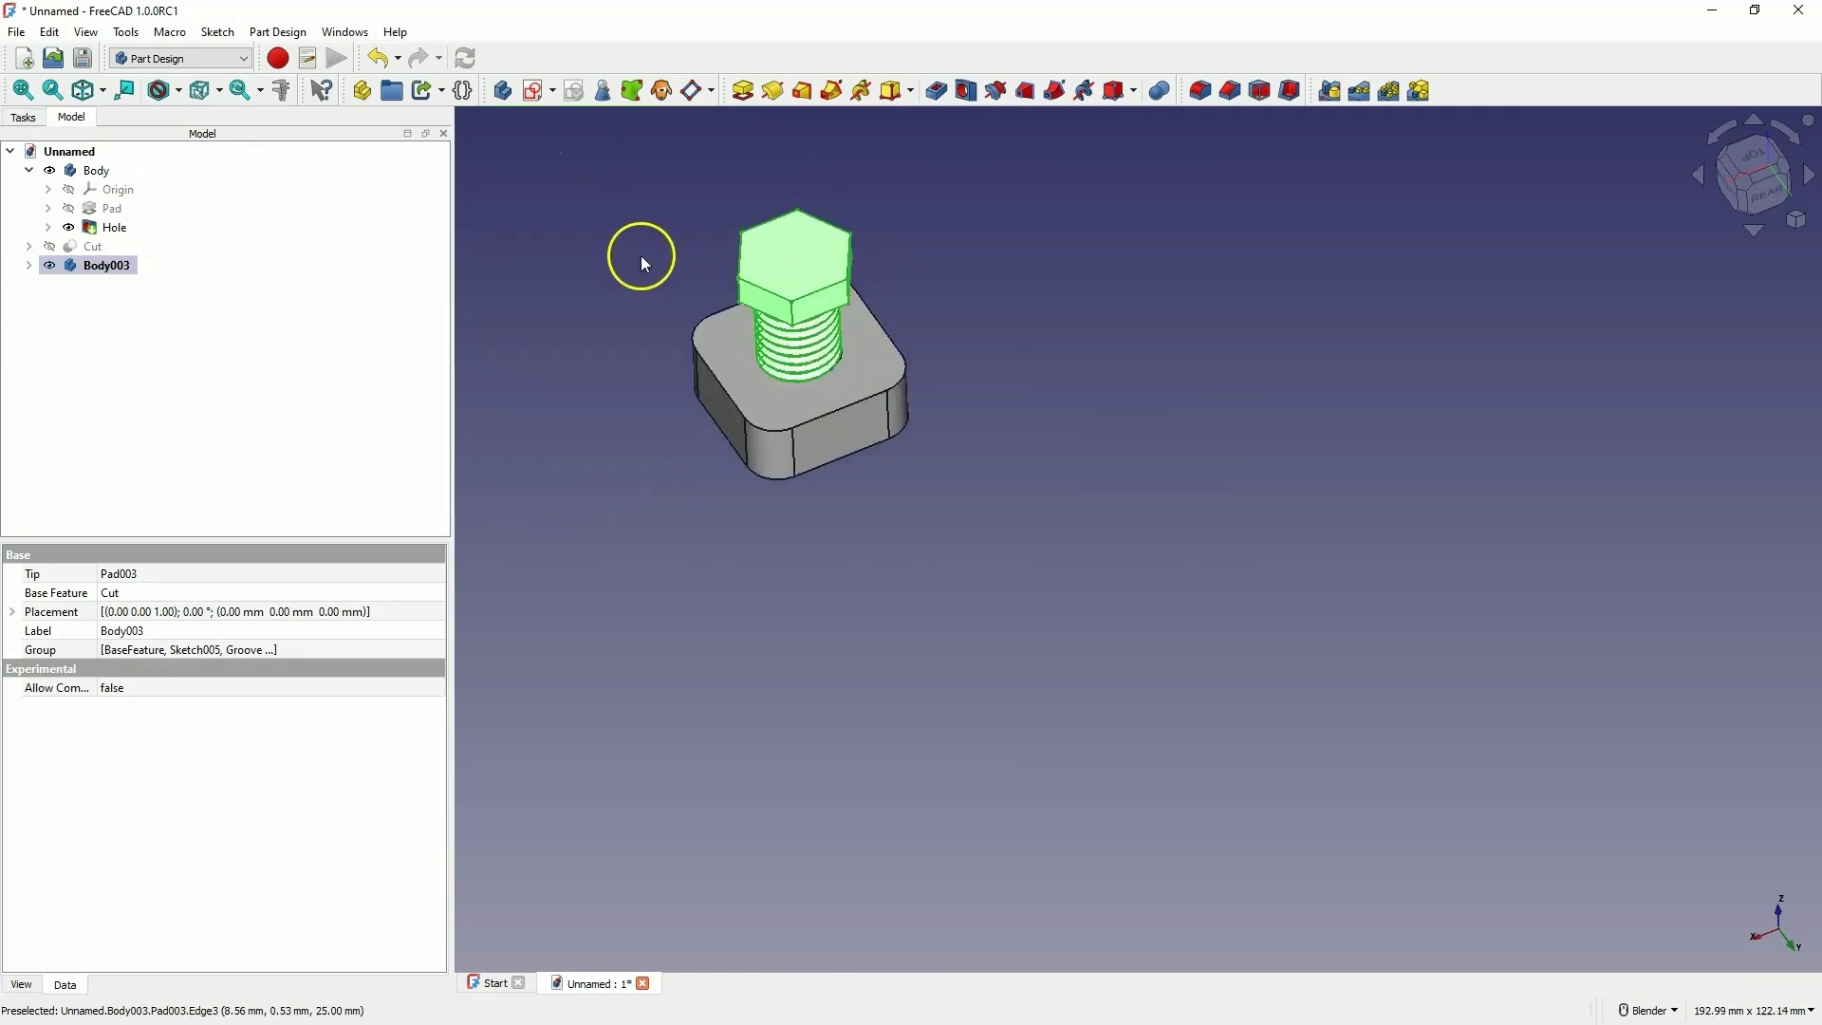
pyautogui.moveTo(639, 260); pyautogui.dragTo(712, 267, button='middle')
pyautogui.click(637, 287)
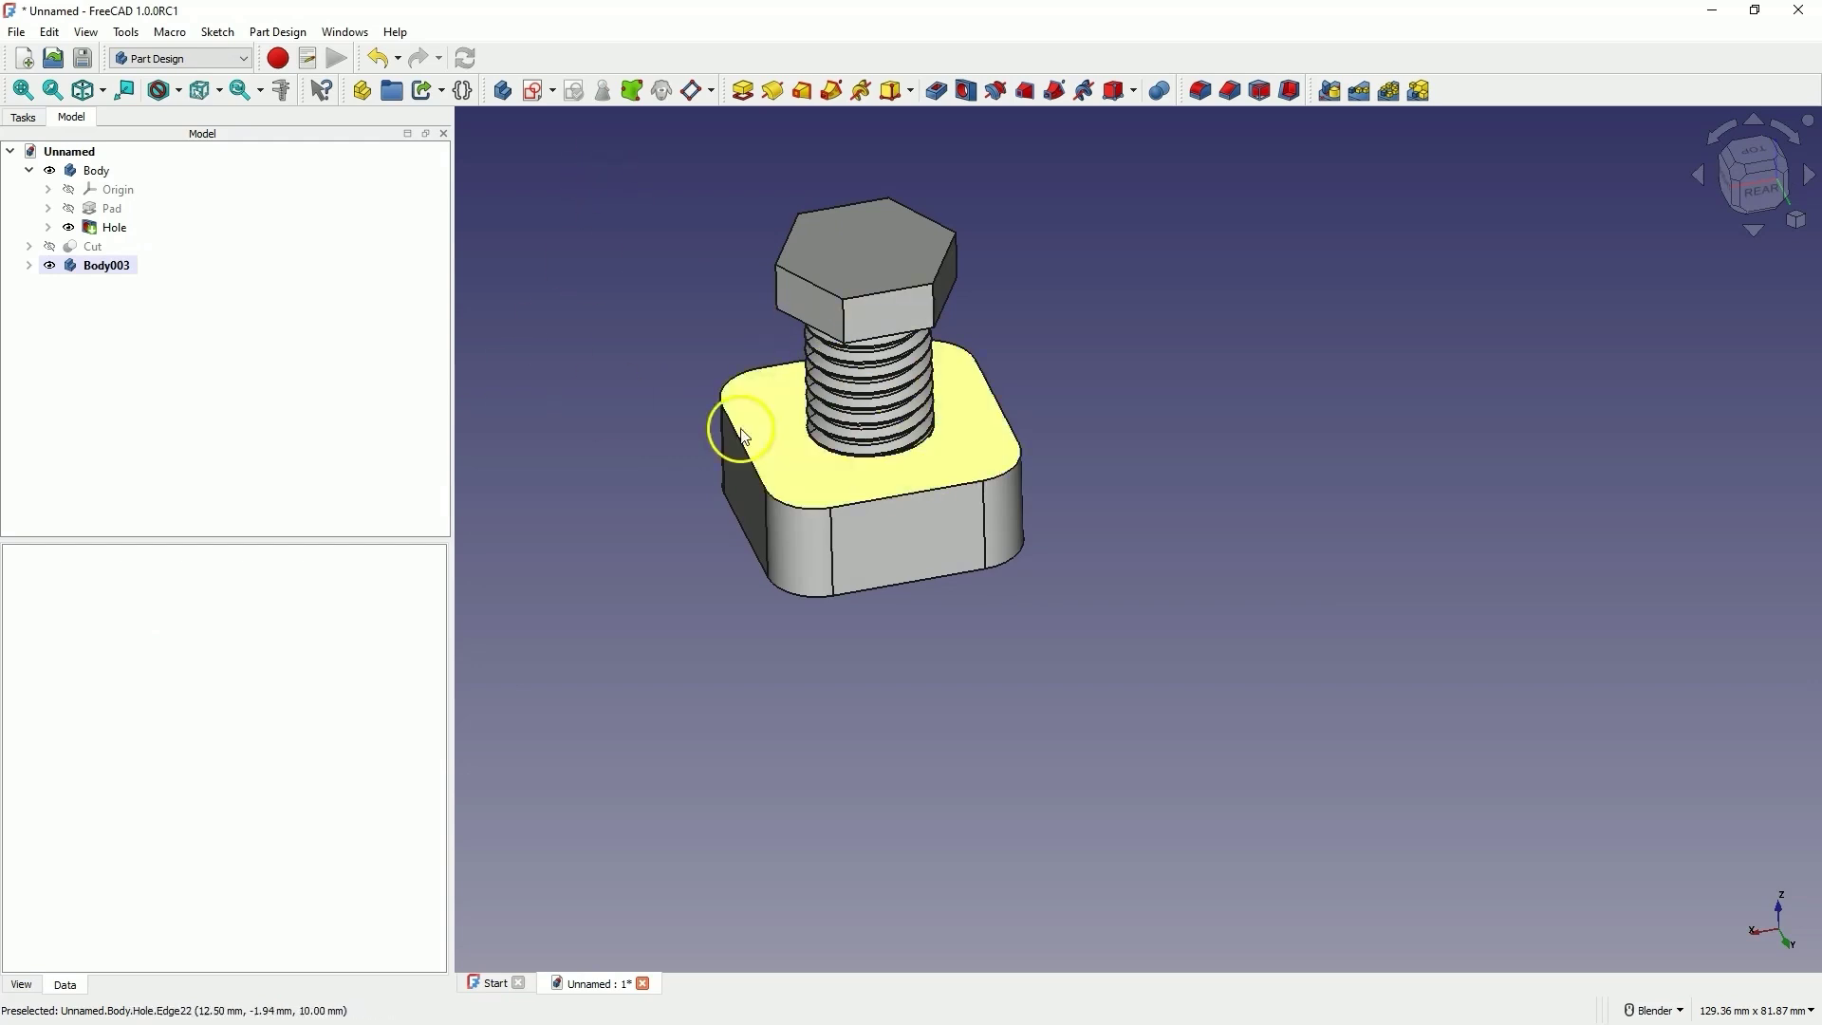
pyautogui.click(608, 348)
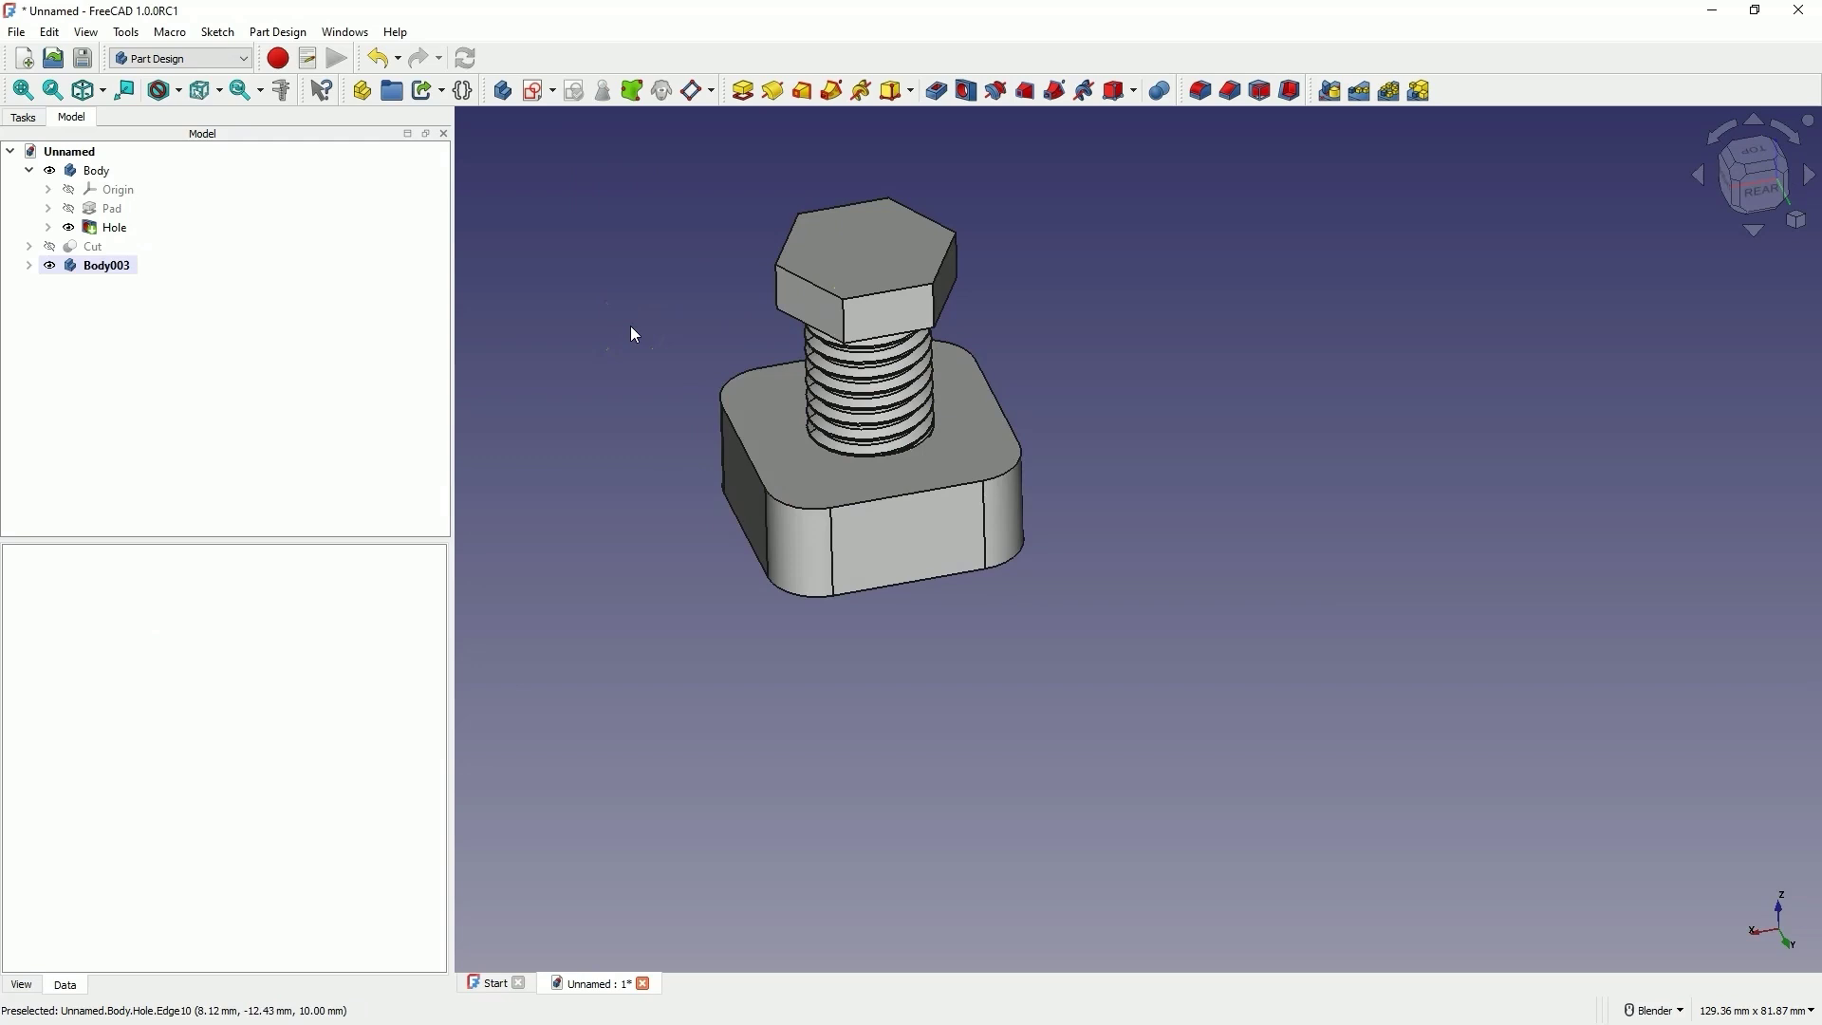
pyautogui.moveTo(809, 484)
pyautogui.mouseDown(button='middle')
pyautogui.moveTo(768, 352)
pyautogui.moveTo(793, 474)
pyautogui.mouseUp(button='middle')
pyautogui.click(627, 515)
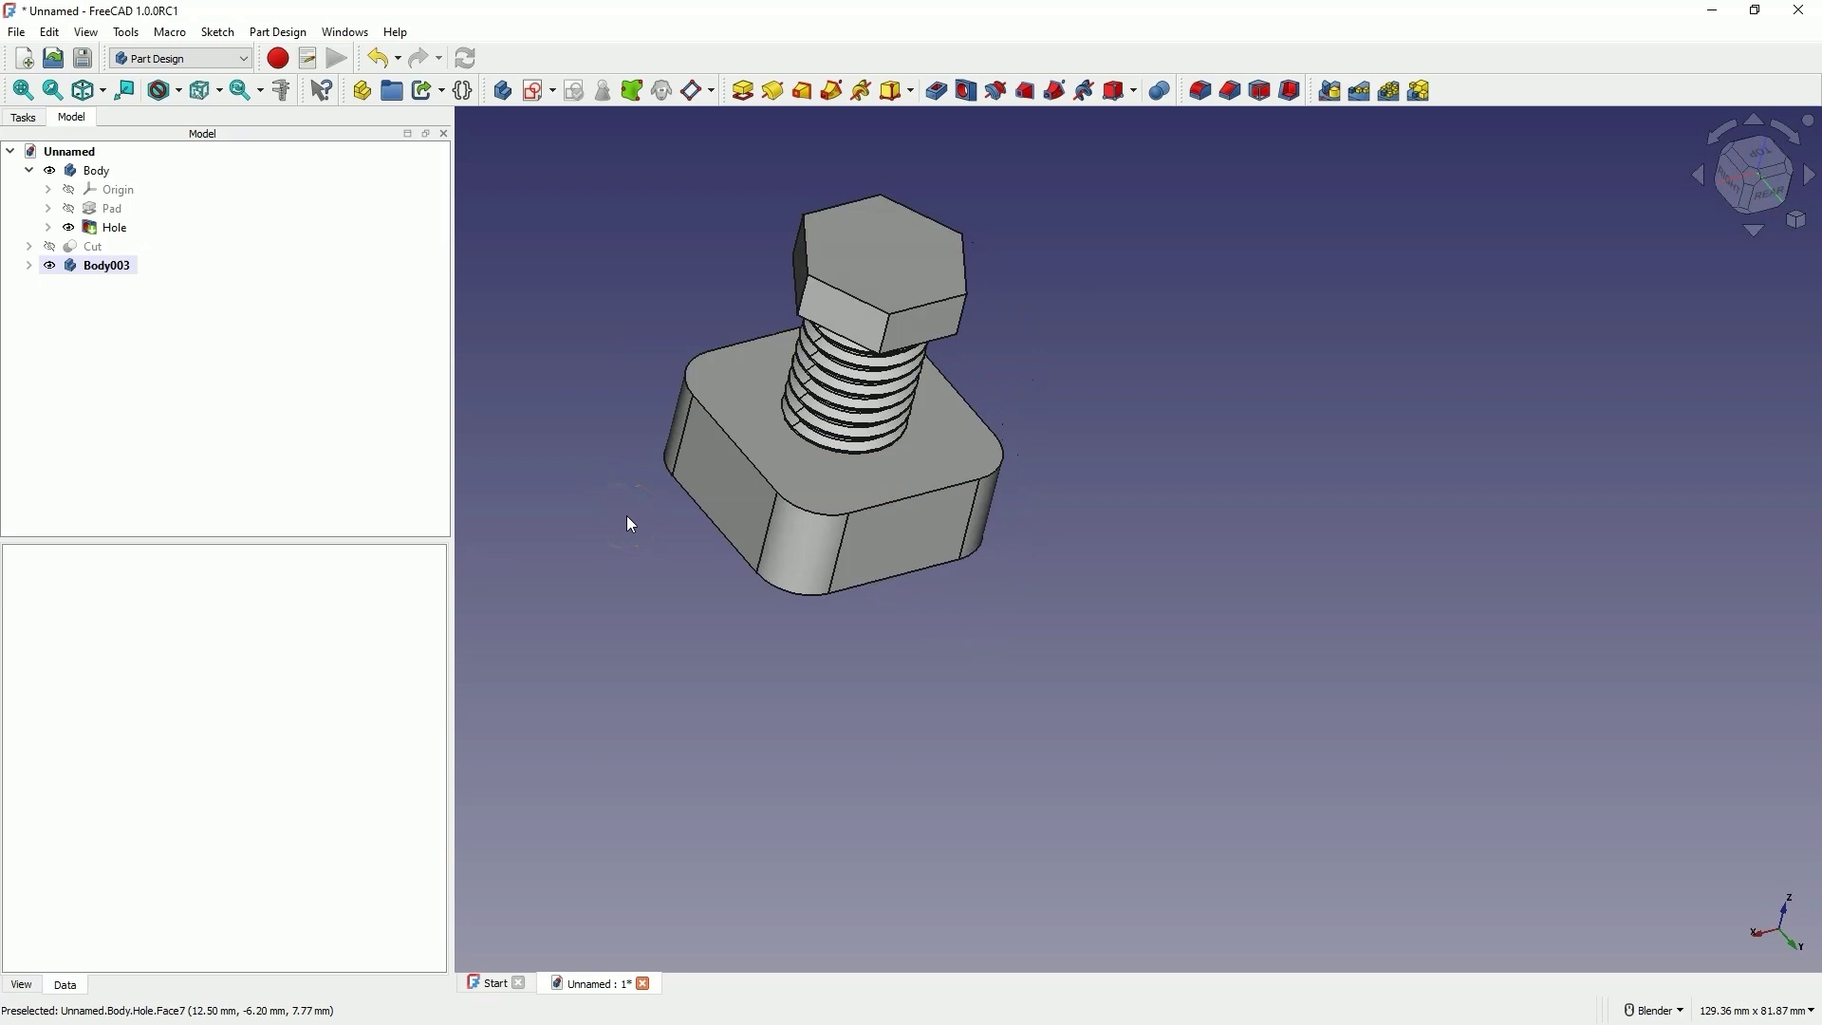